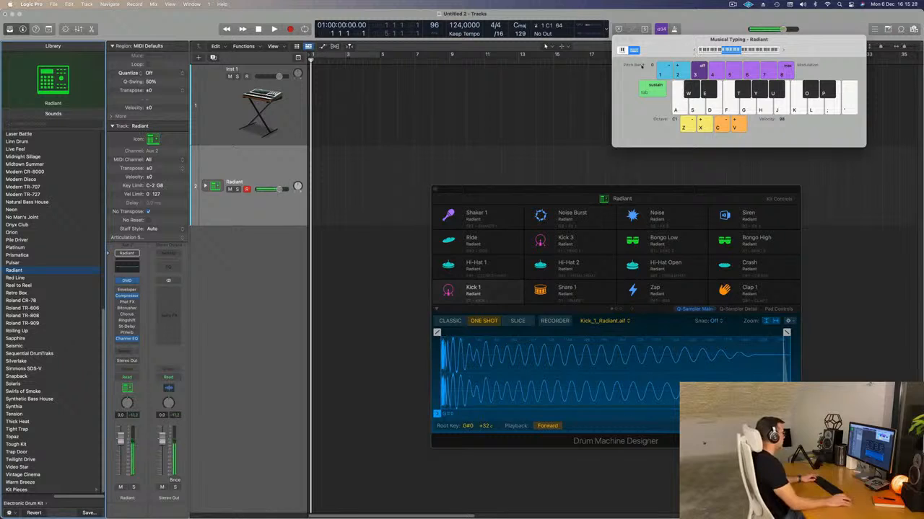
Audition the Radiant kit's kick against the Pulsar kit's kick, and return to the Radiant kit
{"action": "key", "text": "a"}
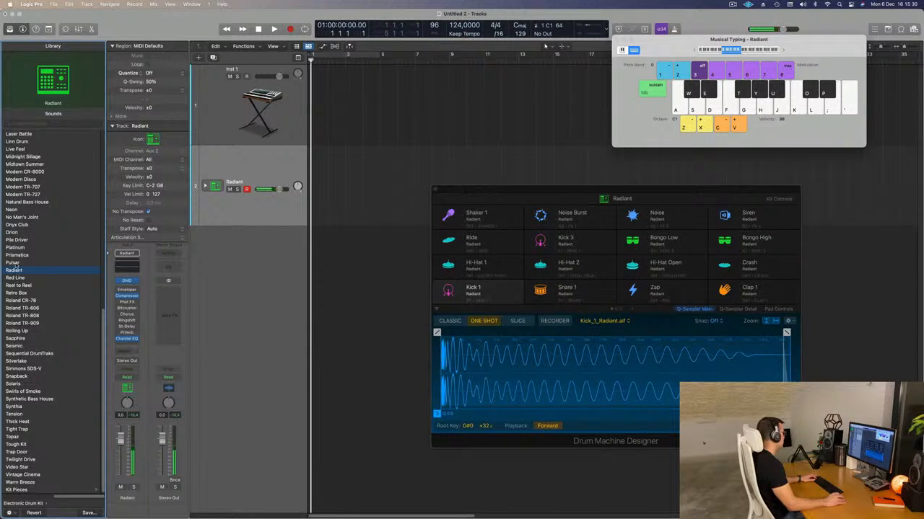
{"action": "left_click", "coordinate": [13, 264]}
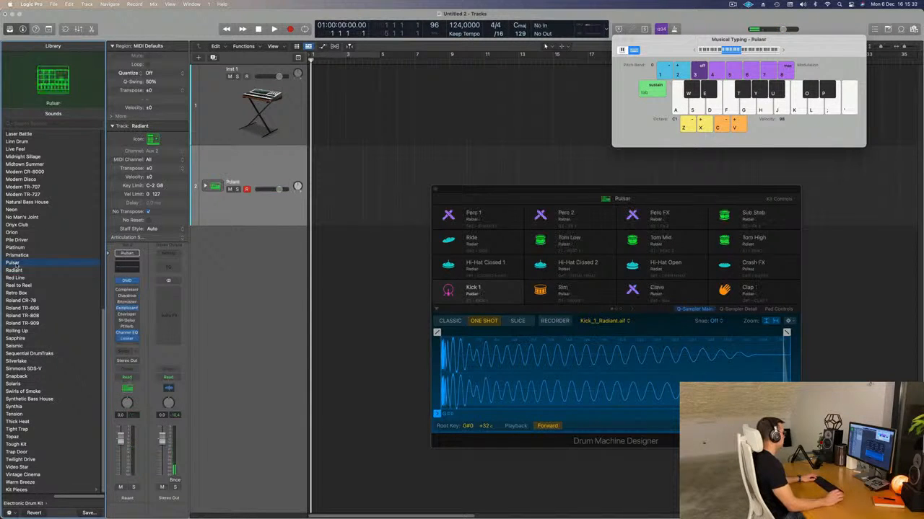
{"action": "key", "text": "a"}
{"action": "key", "text": "a"}
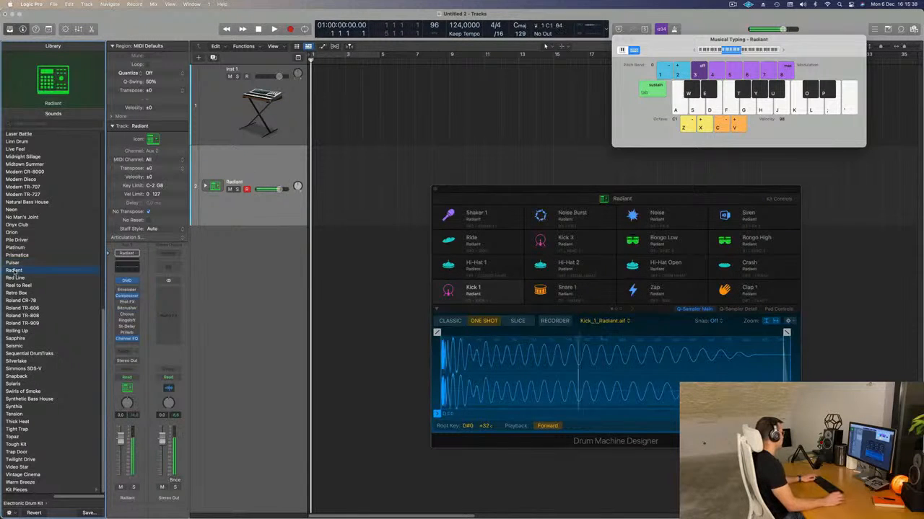
Expand the Radiant track stack to review its individual drum tracks while auditioning the kick
{"action": "left_click", "coordinate": [204, 186]}
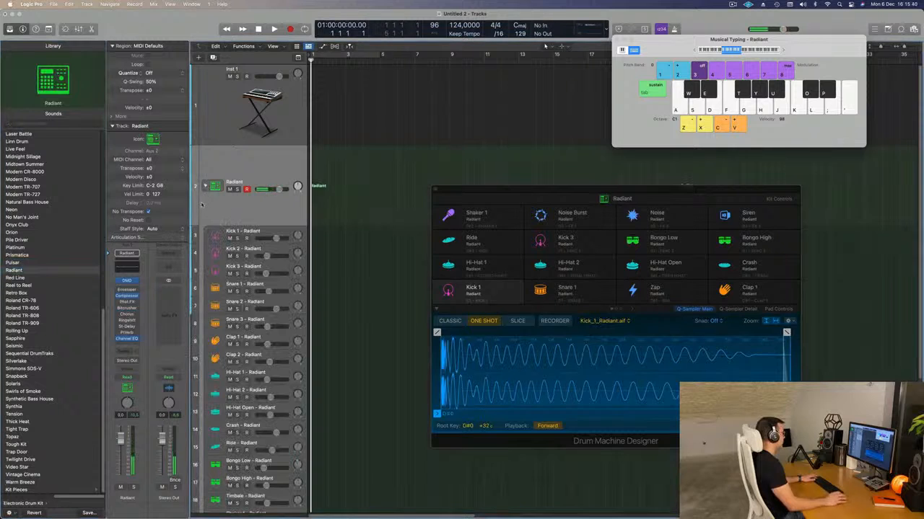
{"action": "key", "text": "a"}
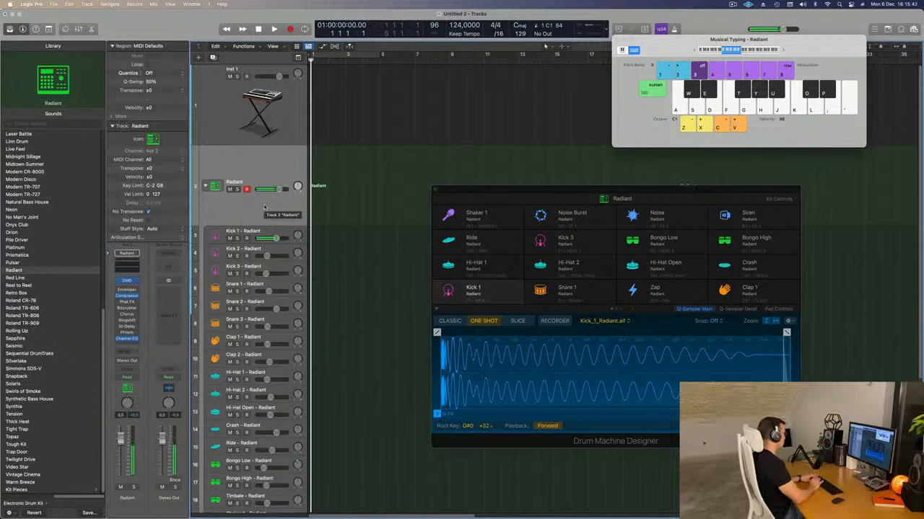
{"action": "scroll", "coordinate": [246, 342], "scroll_direction": "down", "scroll_amount": 5}
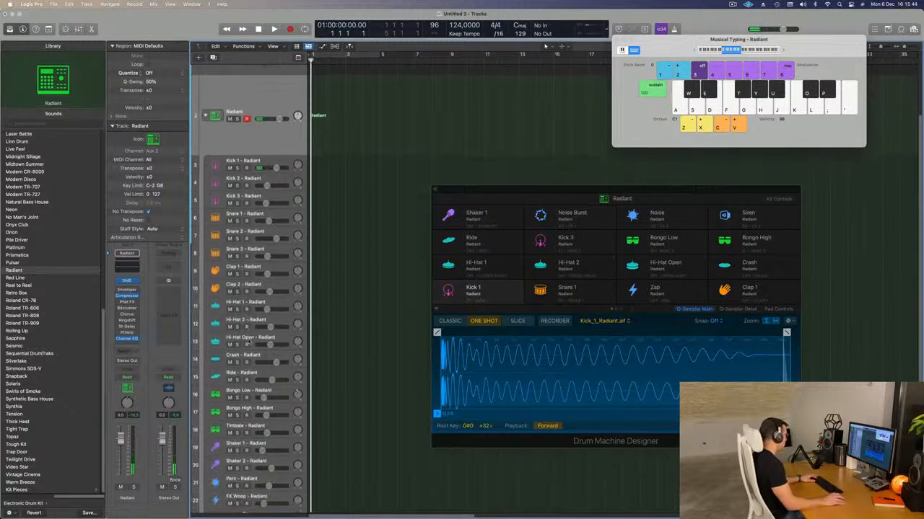
{"action": "scroll", "coordinate": [267, 253], "scroll_direction": "up", "scroll_amount": 5}
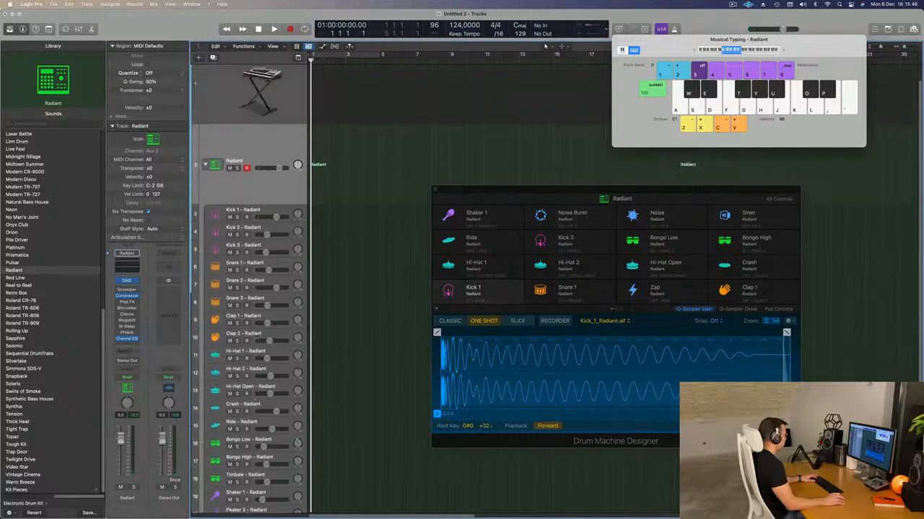
{"action": "key", "text": "a"}
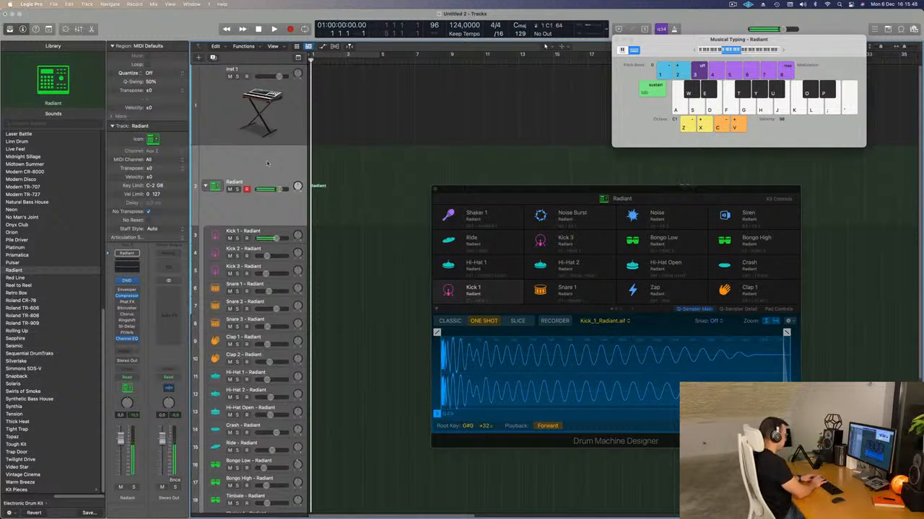
Record a one-bar pattern of four kick hits on the Radiant track from bar 1 and stop recording
{"action": "key", "text": "r"}
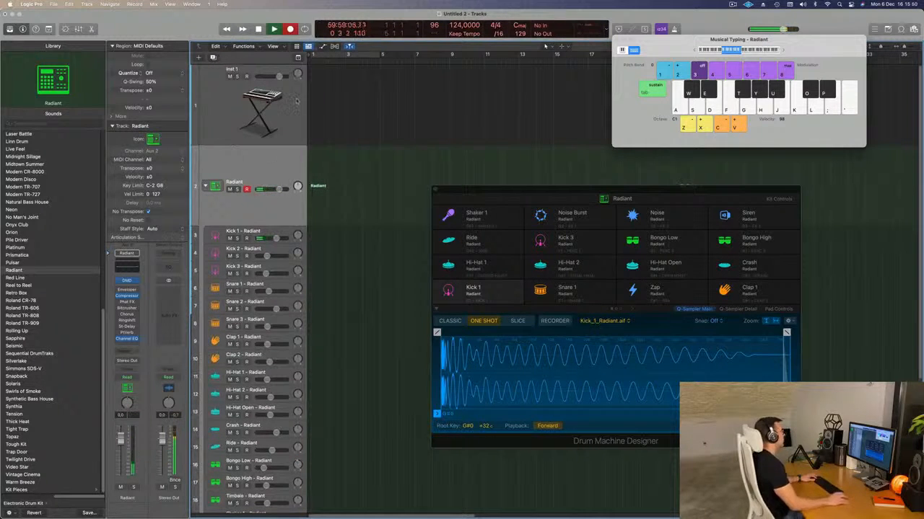
{"action": "key", "text": "a"}
{"action": "key", "text": "a"}
{"action": "key", "text": "a"}
{"action": "key", "text": "a"}
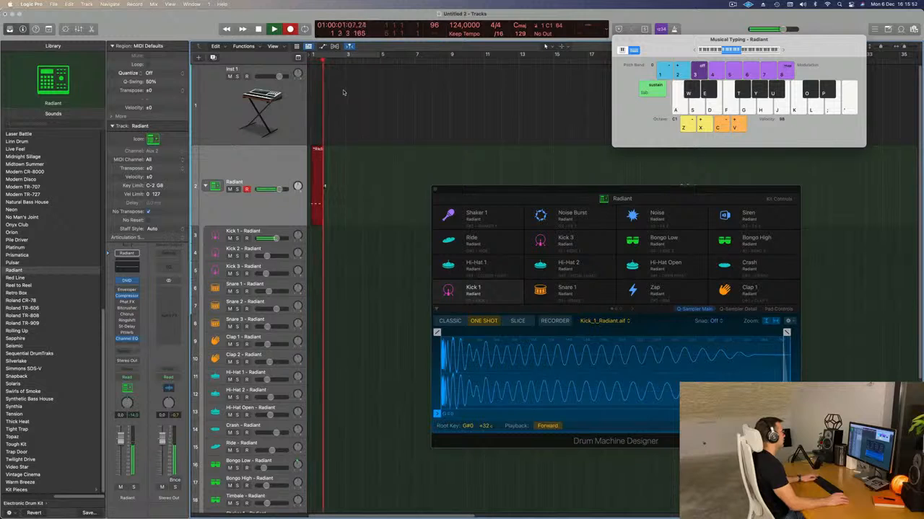
{"action": "key", "text": "space"}
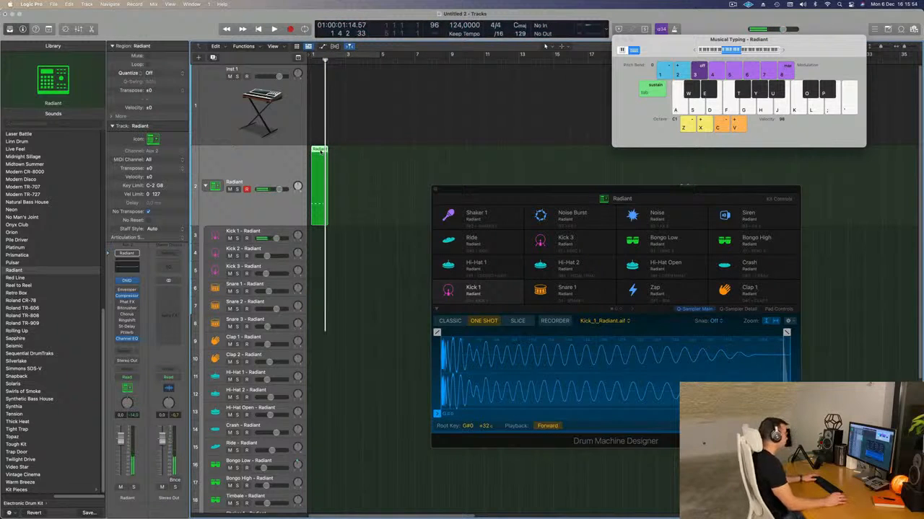
Open the recorded Radiant region in the Piano Roll and align its four kick notes to the beats
{"action": "double_click", "coordinate": [321, 151]}
{"action": "left_click_drag", "start_coordinate": [549, 187], "coordinate": [764, 13]}
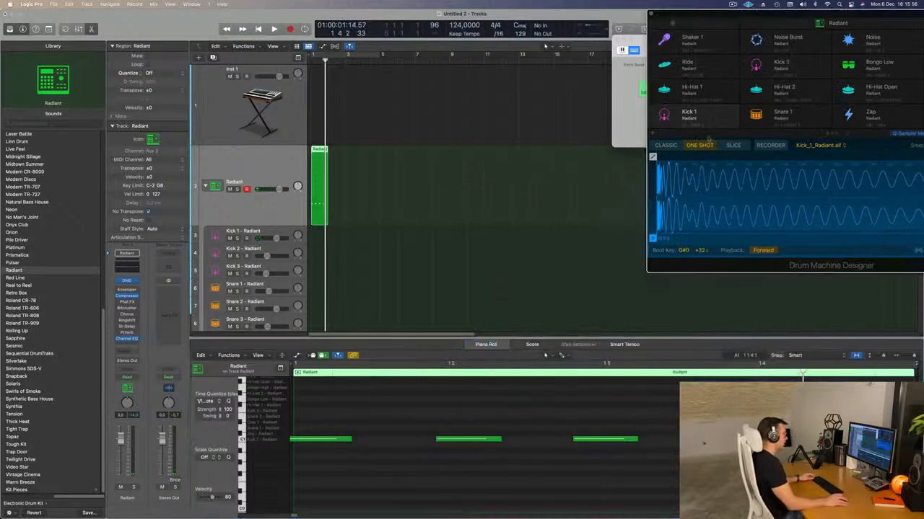
{"action": "scroll", "coordinate": [438, 456], "scroll_direction": "left", "scroll_amount": 1}
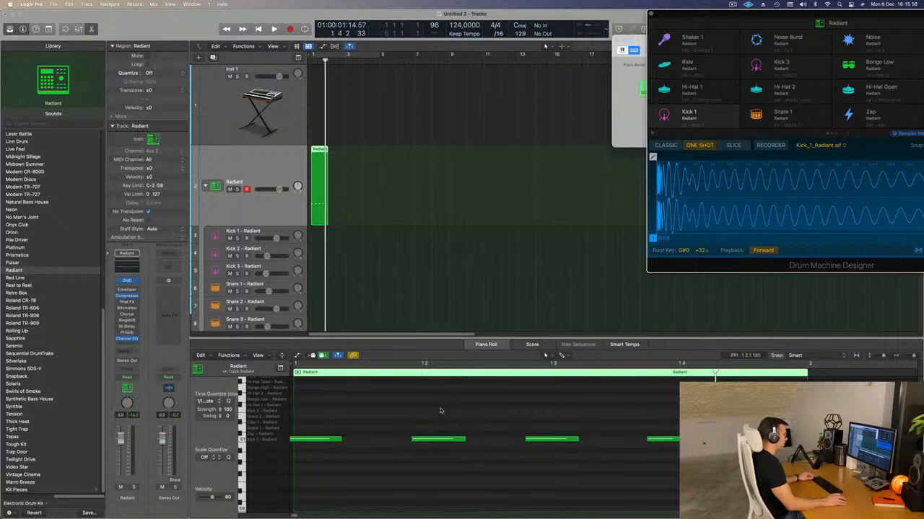
{"action": "left_click", "coordinate": [444, 438]}
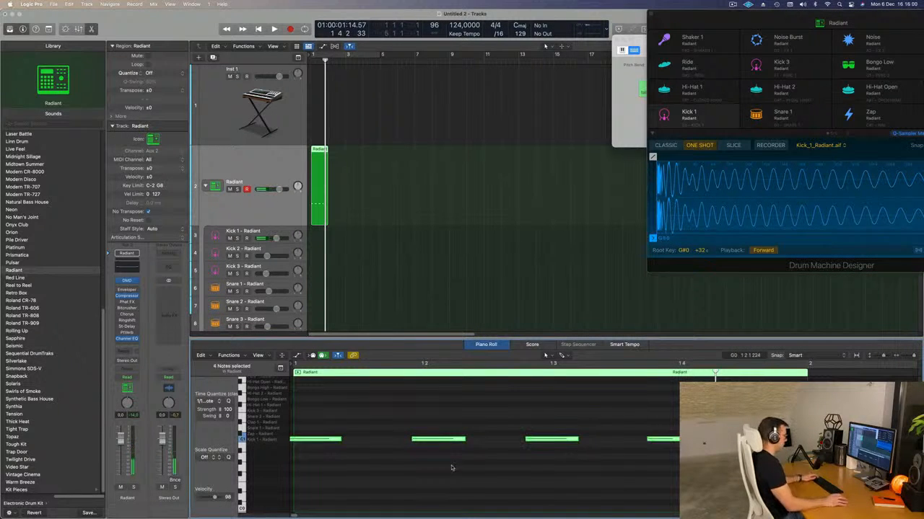
{"action": "left_click_drag", "start_coordinate": [508, 400], "coordinate": [609, 502]}
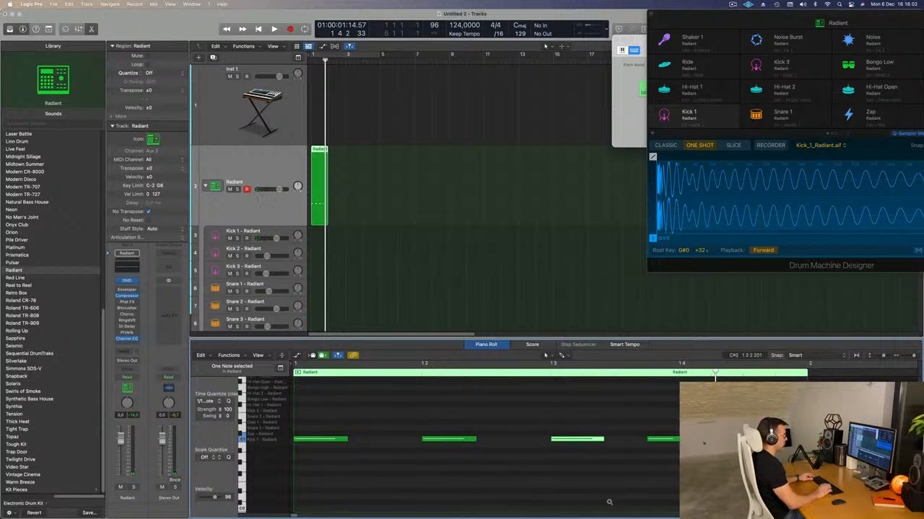
{"action": "left_click_drag", "start_coordinate": [660, 401], "coordinate": [689, 466]}
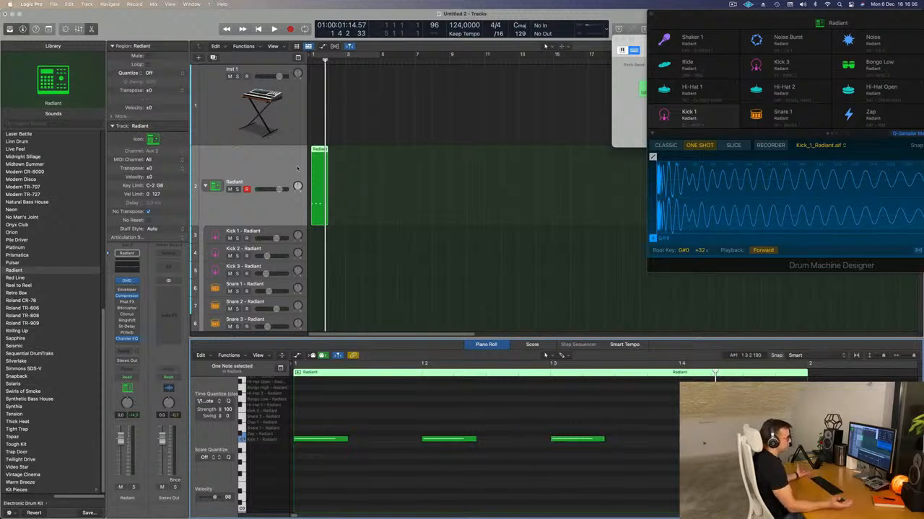
Repeat the one-bar kick region until four copies fill the cycle range from bar 1 to 5, and play the loop
{"action": "left_click_drag", "start_coordinate": [691, 15], "coordinate": [550, 16]}
{"action": "key", "text": "space"}
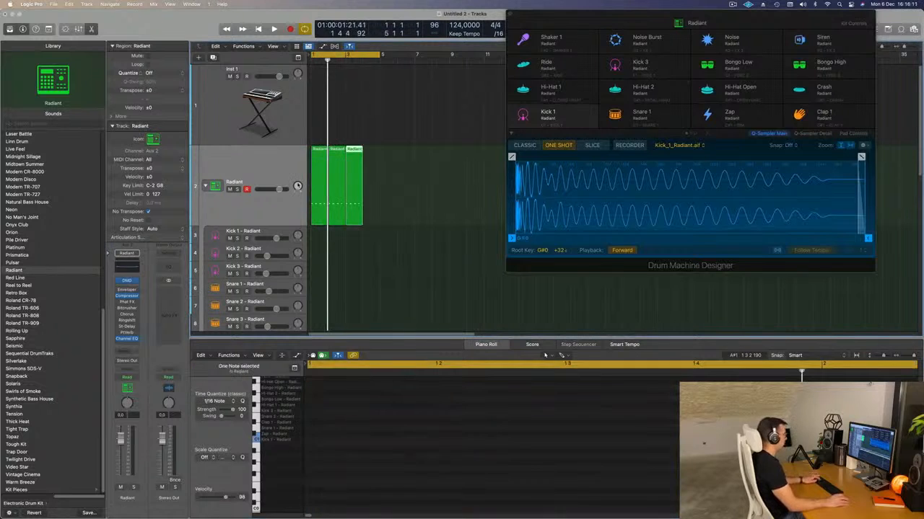
{"action": "key", "text": "super+r"}
{"action": "key", "text": "space"}
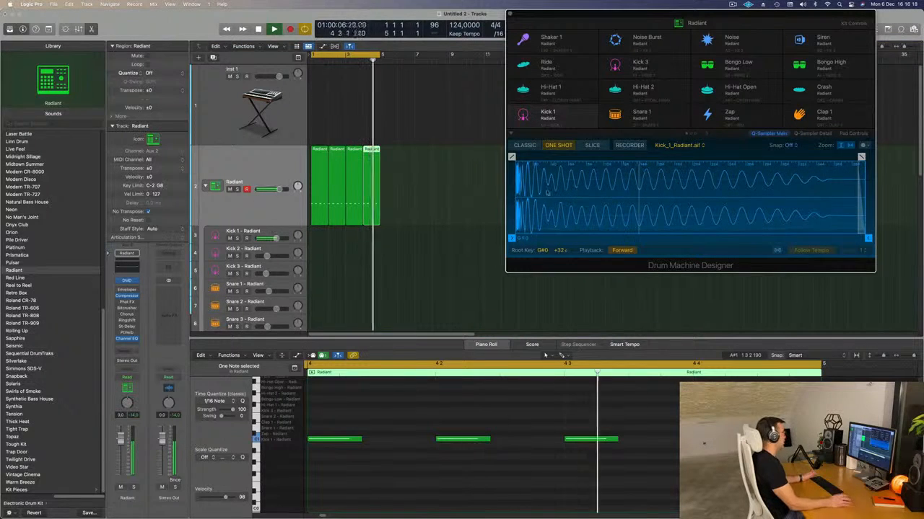
Stop playback, move the four kick regions from the Radiant track onto the Kick 1 track, and play them there
{"action": "key", "text": "space"}
{"action": "left_click_drag", "start_coordinate": [406, 188], "coordinate": [322, 235]}
{"action": "key", "text": "space"}
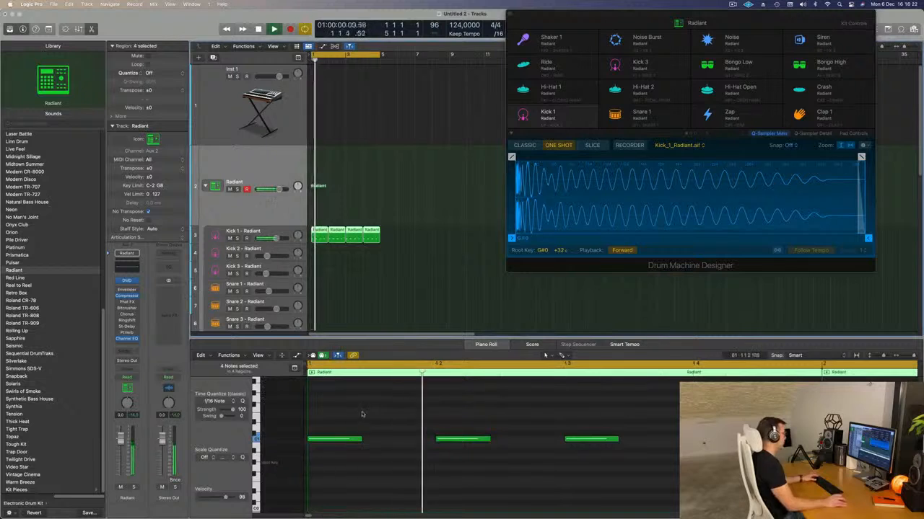
Select the kick notes in the Piano Roll, transpose them down eight semitones, and listen to the lower pitch
{"action": "left_click_drag", "start_coordinate": [326, 418], "coordinate": [884, 473]}
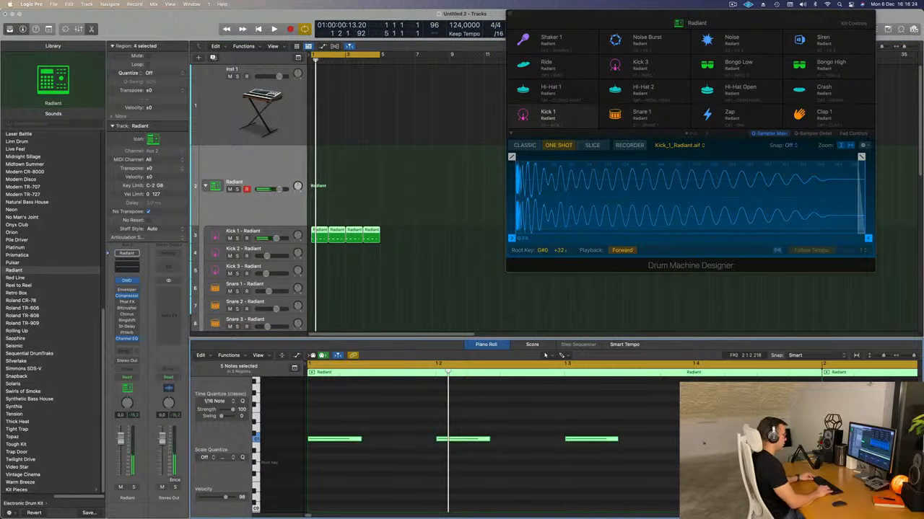
{"action": "key", "text": "alt+Down"}
{"action": "key", "text": "alt+Down"}
{"action": "key", "text": "alt+Down"}
{"action": "key", "text": "alt+Down"}
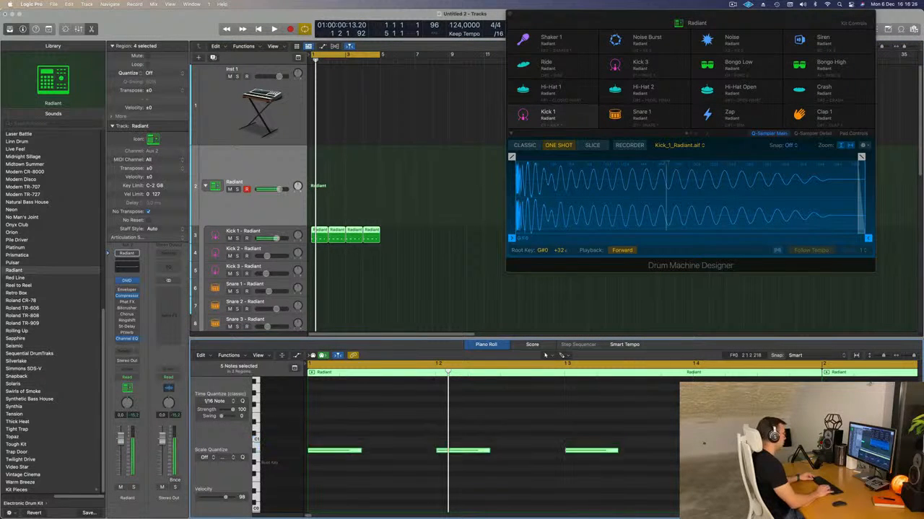
{"action": "key", "text": "alt+Down"}
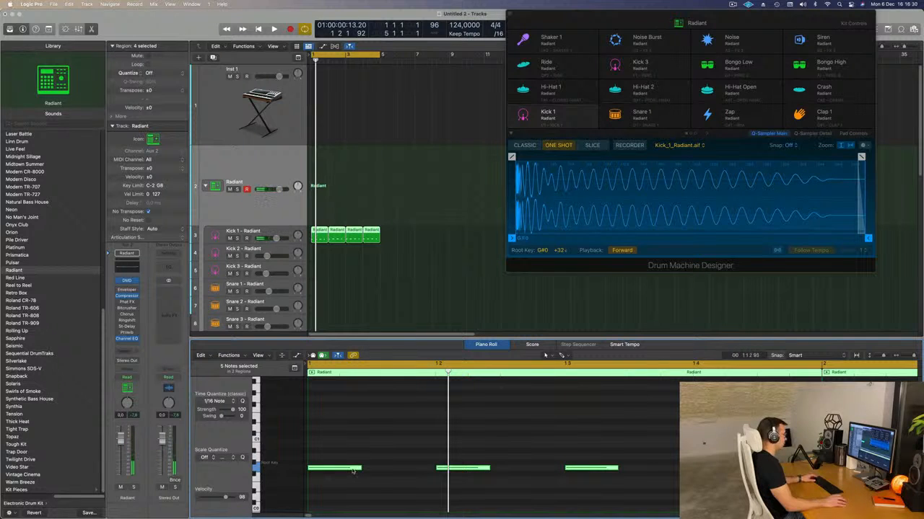
{"action": "key", "text": "alt+Down"}
{"action": "key", "text": "alt+Down"}
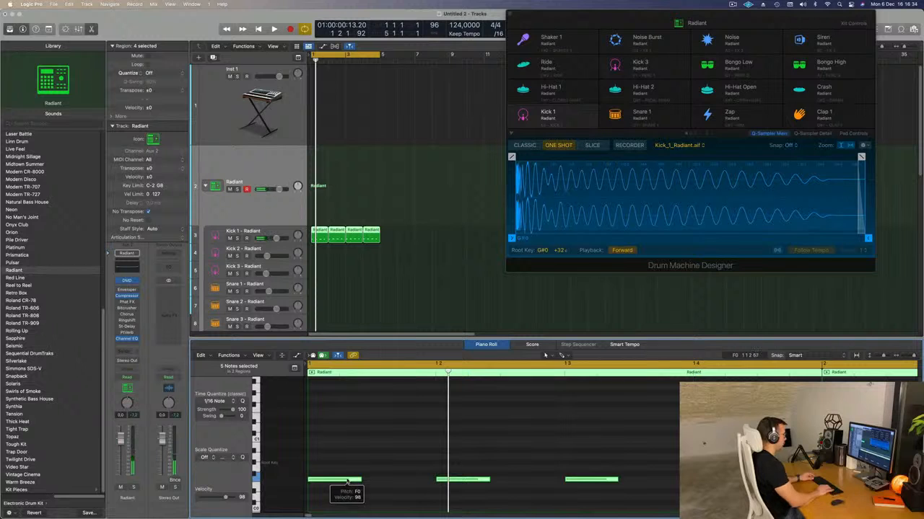
{"action": "left_click_drag", "start_coordinate": [349, 482], "coordinate": [348, 488]}
{"action": "key", "text": "space"}
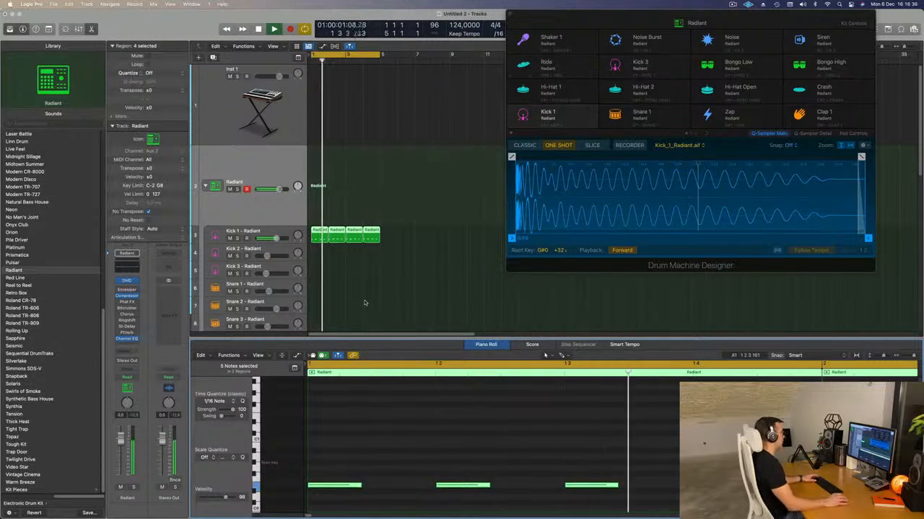
{"action": "key", "text": "space"}
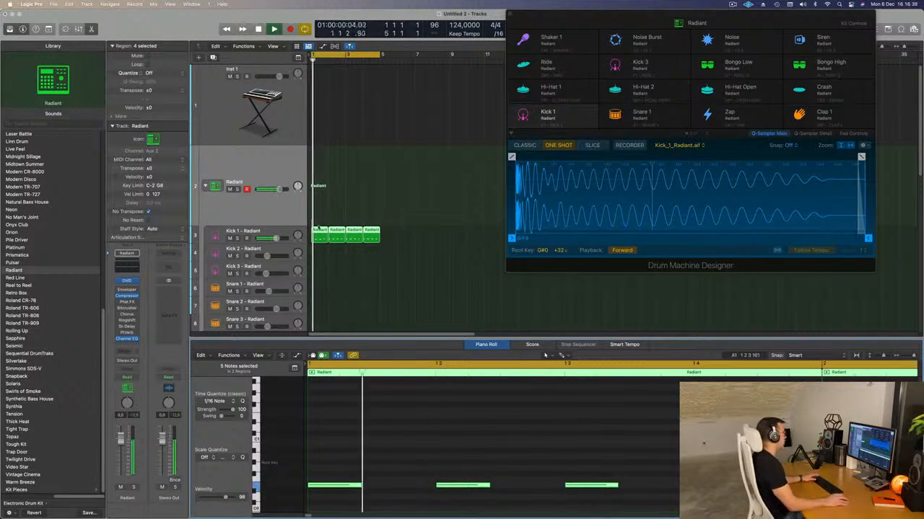
Remove the three repeated regions from the Kick 1 track, keeping only the first one-bar region
{"action": "left_click", "coordinate": [377, 233]}
{"action": "scroll", "coordinate": [385, 232], "scroll_direction": "up", "scroll_amount": 1}
{"action": "scroll", "coordinate": [385, 231], "scroll_direction": "up", "scroll_amount": 1}
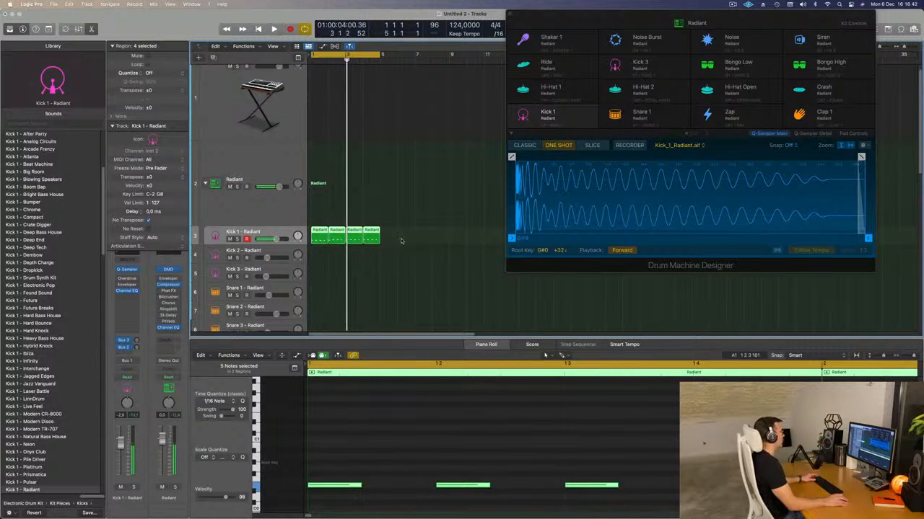
{"action": "left_click", "coordinate": [337, 240], "text": "shift"}
{"action": "key", "text": "super+j"}
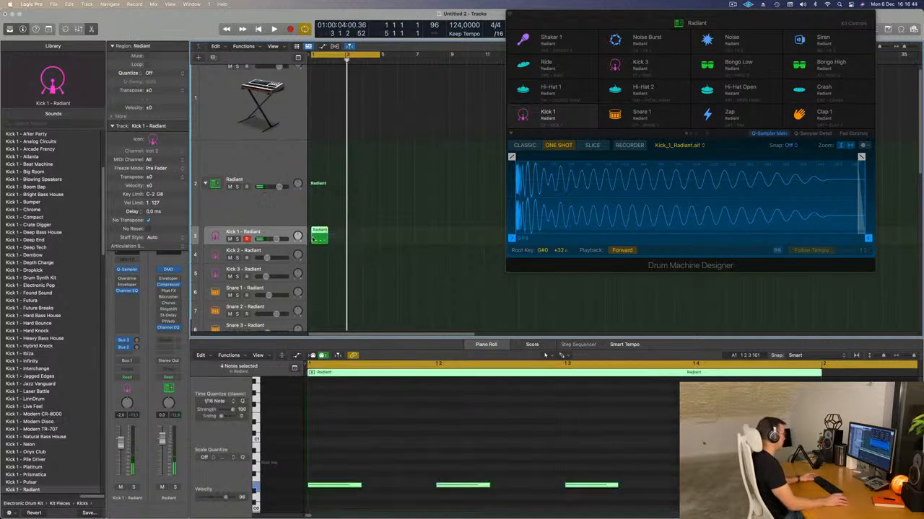
Repeat the remaining Kick 1 region three times to fill the four-bar cycle, and play it back
{"action": "key", "text": "super+r"}
{"action": "key", "text": "super+r"}
{"action": "key", "text": "super+r"}
{"action": "key", "text": "Return"}
{"action": "key", "text": "space"}
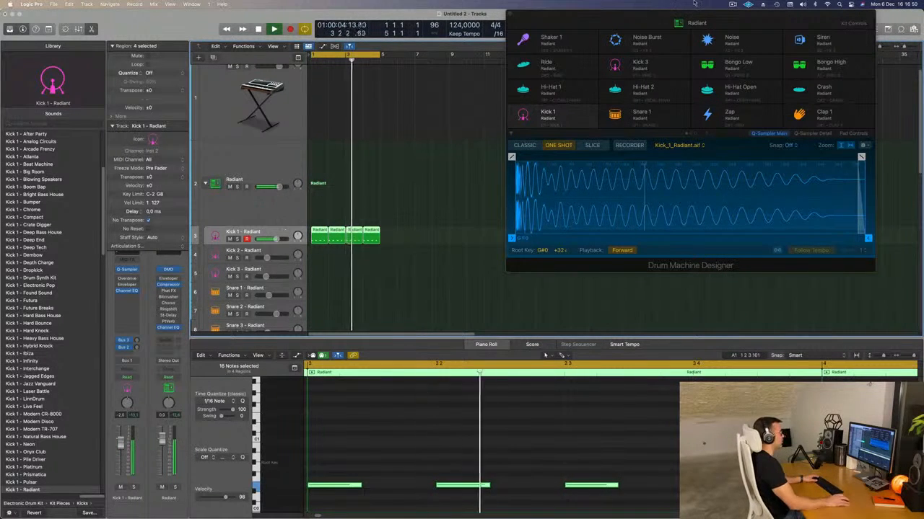
{"action": "left_click_drag", "start_coordinate": [648, 16], "coordinate": [551, 33]}
{"action": "key", "text": "space"}
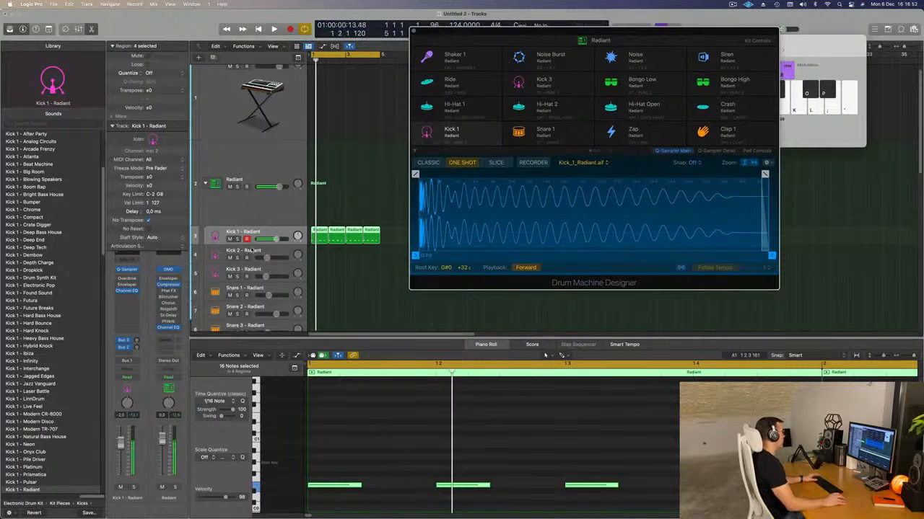
Open the Kick 1 track's Quick Sampler during playback and reposition its window to expose the track headers
{"action": "key", "text": "space"}
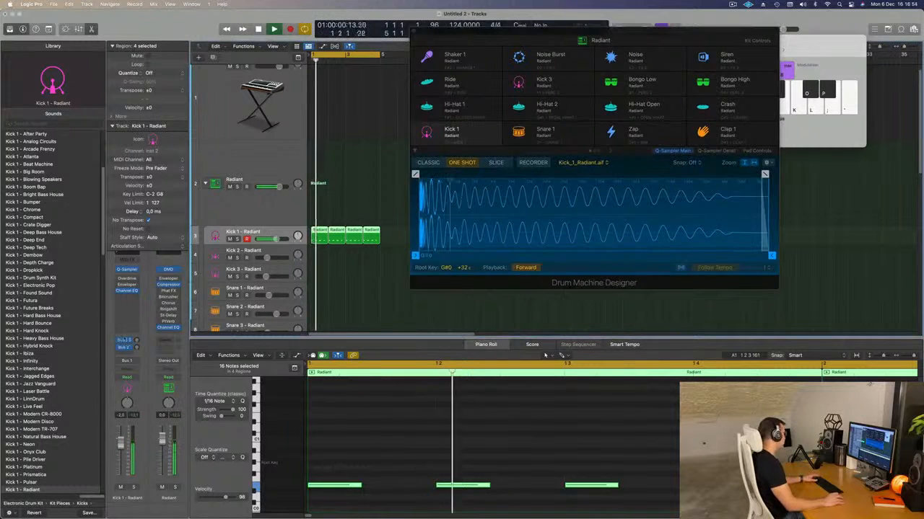
{"action": "left_click", "coordinate": [131, 271]}
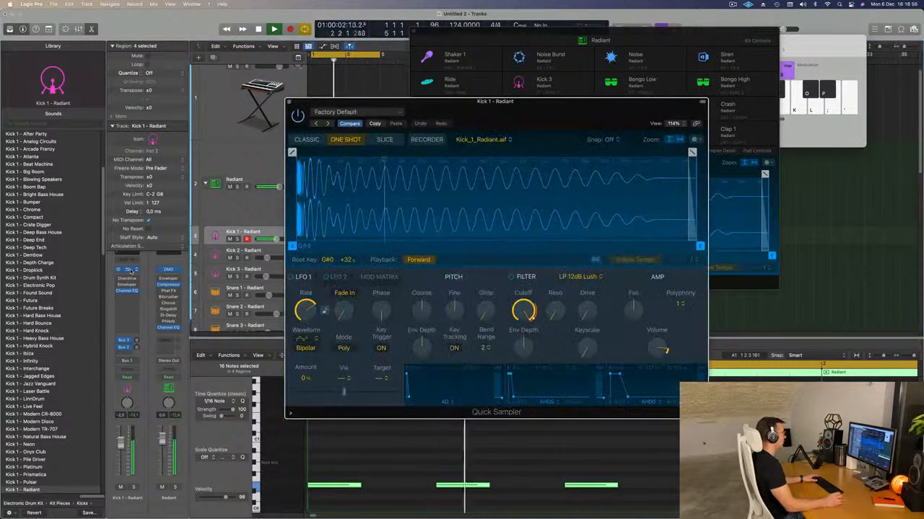
{"action": "left_click_drag", "start_coordinate": [498, 115], "coordinate": [566, 100]}
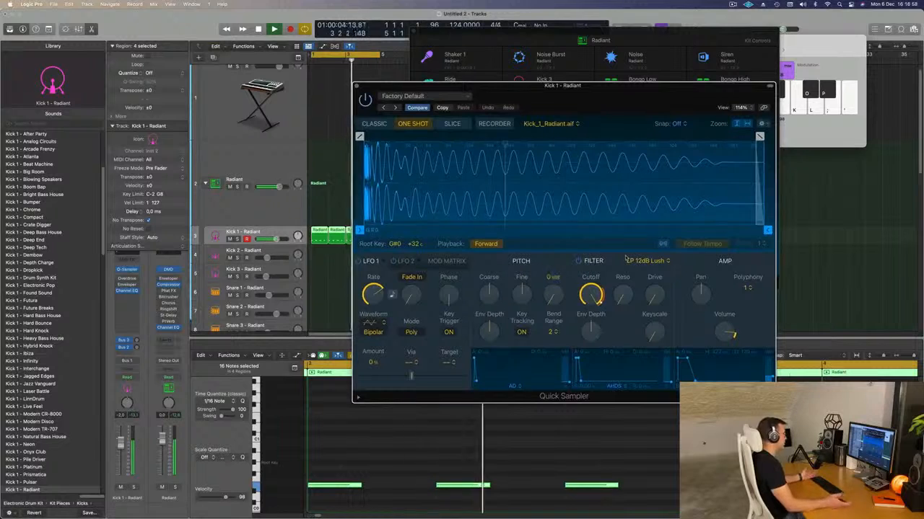
Raise the filter drive slightly in Kick 1's Quick Sampler and set its polyphony to Mono
{"action": "left_click_drag", "start_coordinate": [591, 299], "coordinate": [591, 317]}
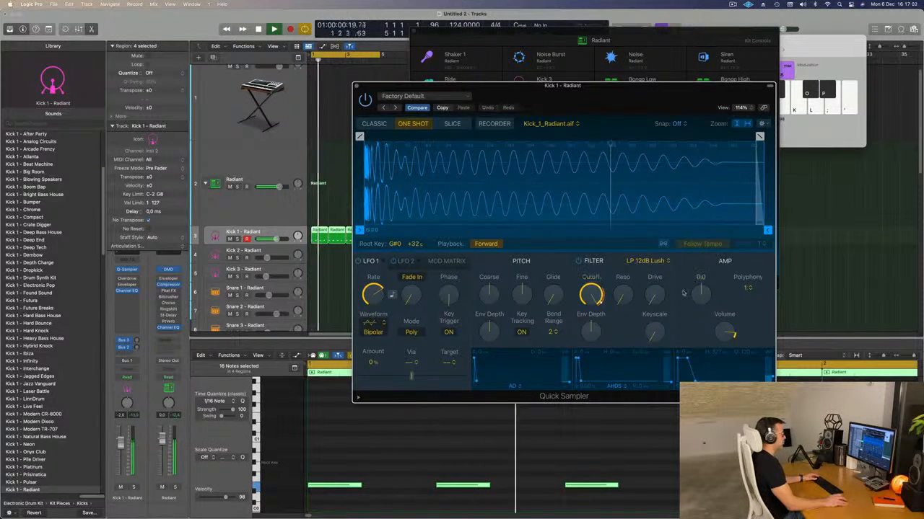
{"action": "left_click_drag", "start_coordinate": [654, 296], "coordinate": [652, 286]}
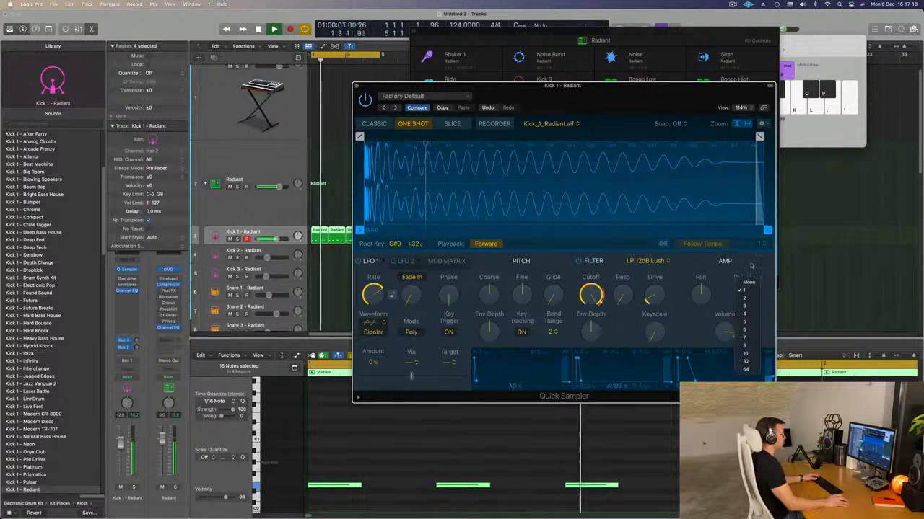
{"action": "left_click", "coordinate": [747, 288]}
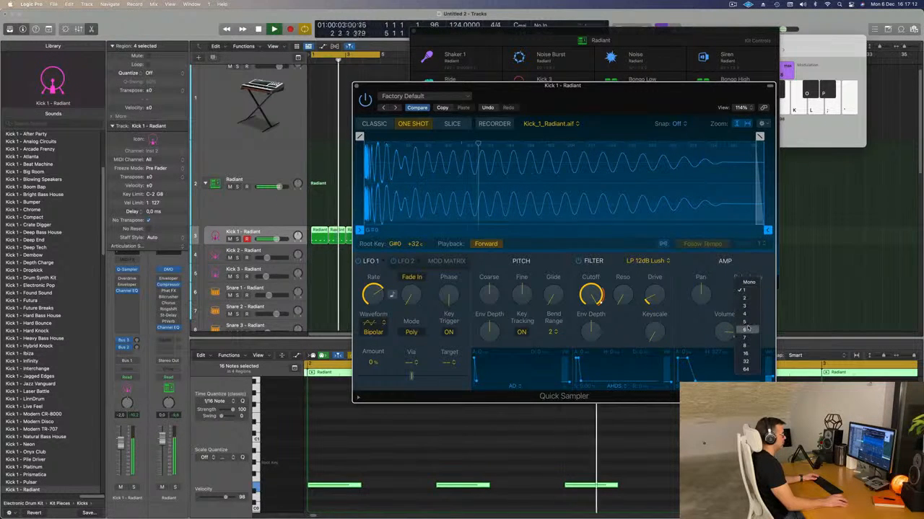
{"action": "left_click", "coordinate": [747, 315]}
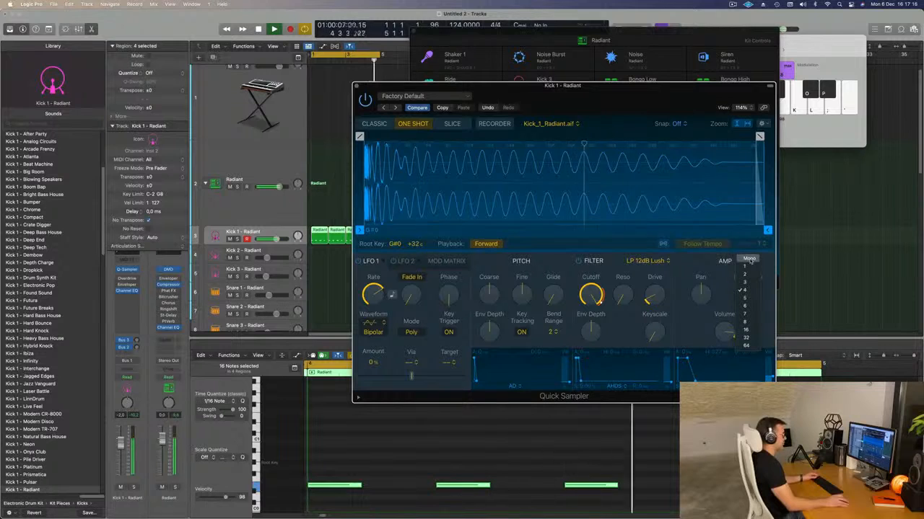
{"action": "key", "text": "Return"}
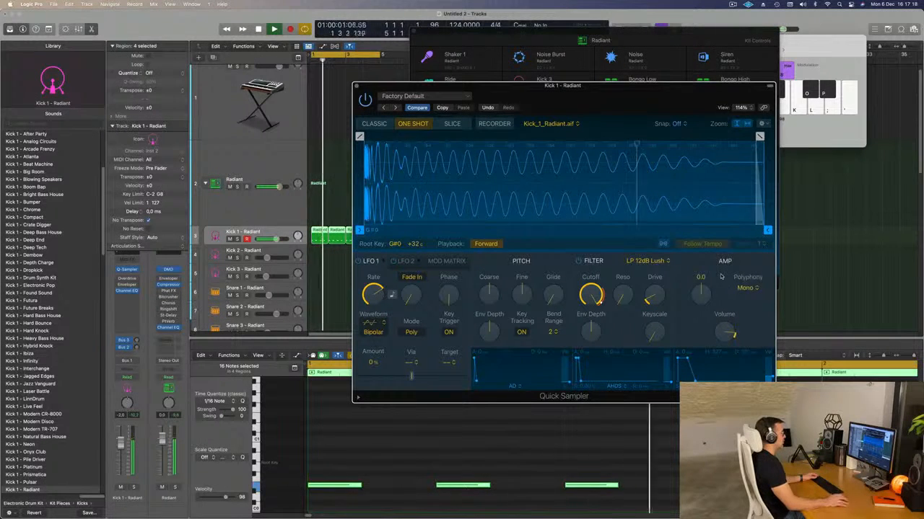
{"action": "left_click_drag", "start_coordinate": [619, 101], "coordinate": [628, 82]}
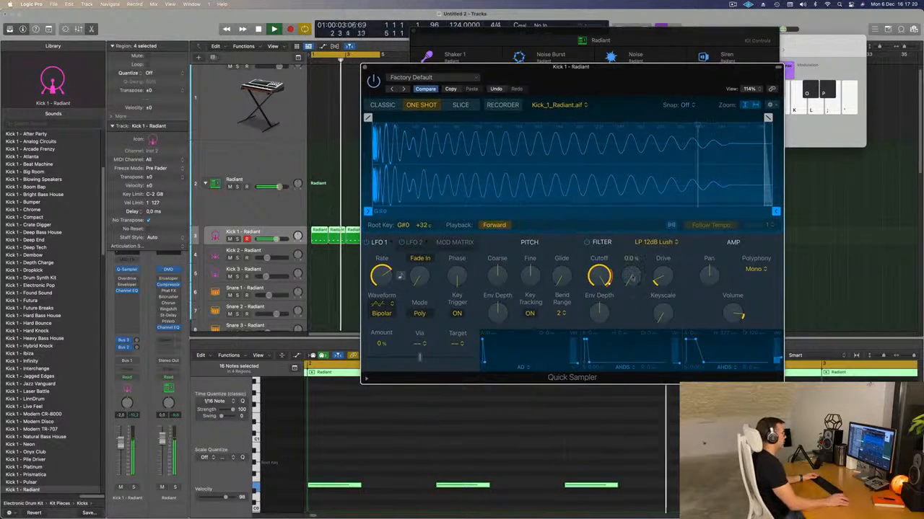
{"action": "left_click_drag", "start_coordinate": [498, 275], "coordinate": [528, 287]}
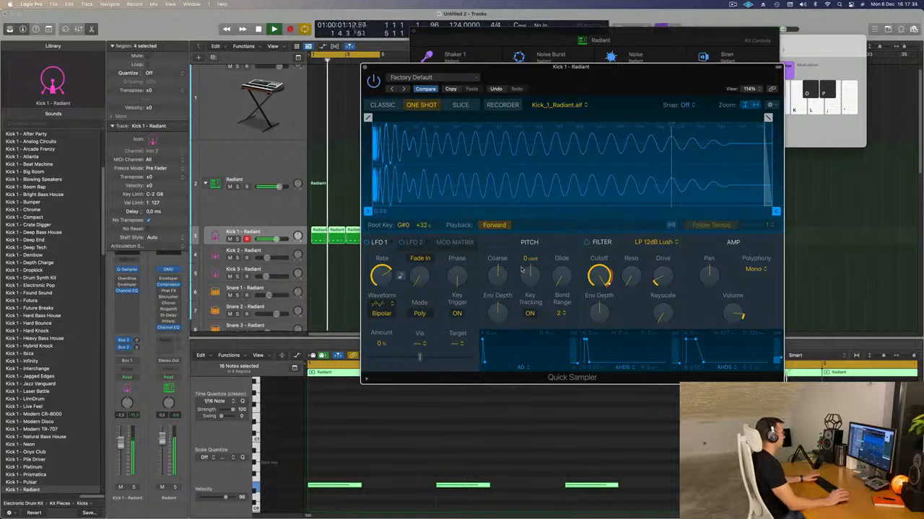
Move the Quick Sampler window aside and close Drum Machine Designer to uncover the tracks area
{"action": "left_click", "coordinate": [335, 286]}
{"action": "left_click_drag", "start_coordinate": [426, 67], "coordinate": [893, 62]}
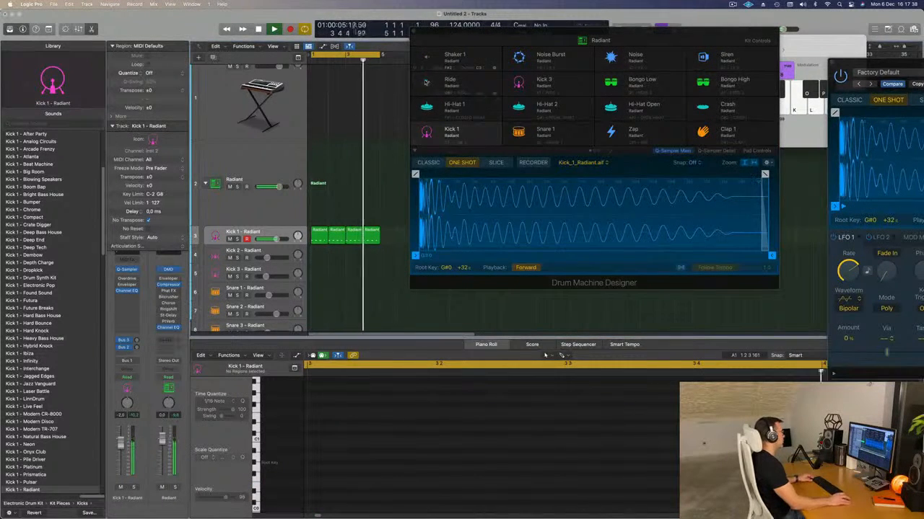
{"action": "left_click", "coordinate": [429, 284]}
{"action": "key", "text": "super+w"}
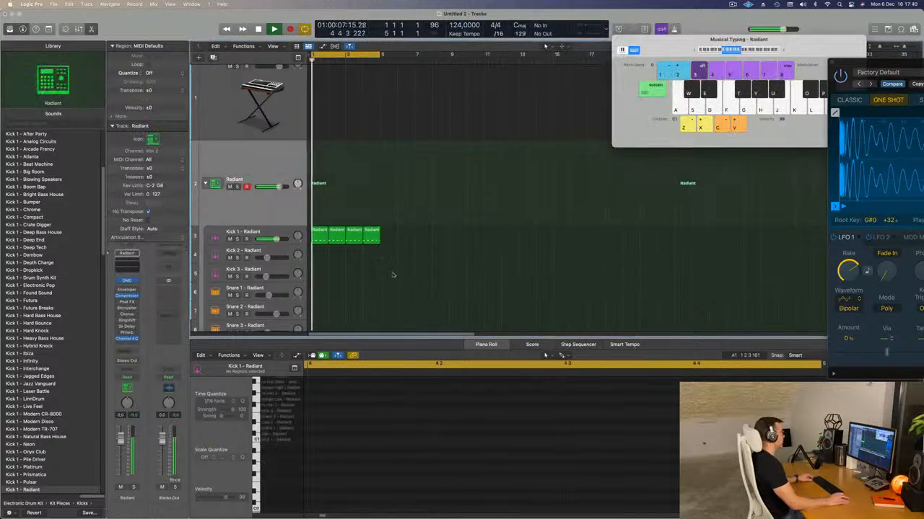
Copy the first Kick 1 region to bar 1 of the Hi-Hat 1 track
{"action": "key", "text": "super+Right"}
{"action": "key", "text": "super+Right"}
{"action": "left_click", "coordinate": [326, 240]}
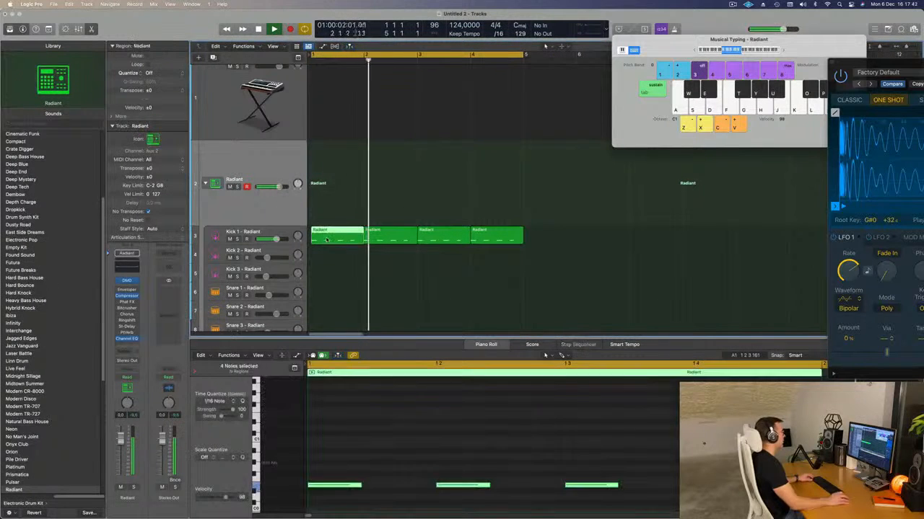
{"action": "key", "text": "super+Up"}
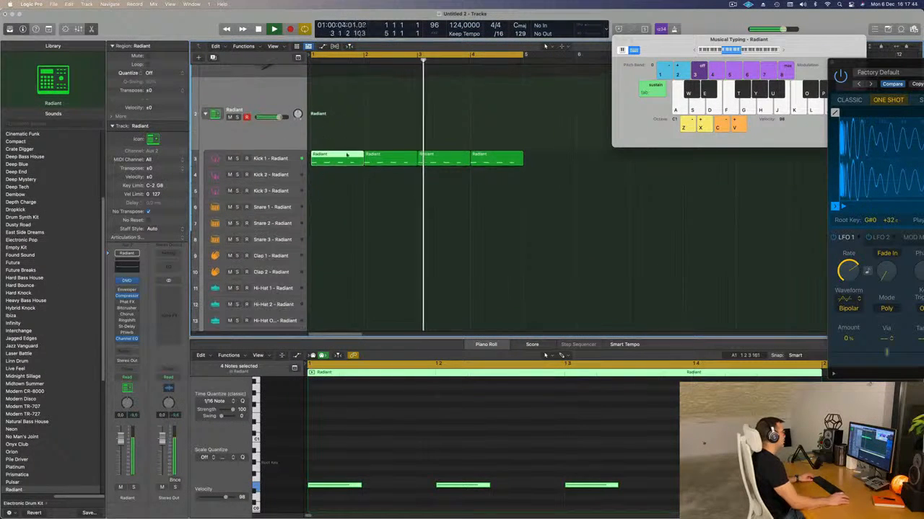
{"action": "left_click_drag", "start_coordinate": [345, 156], "coordinate": [345, 288]}
Transpose all four notes of the Hi-Hat 1 region up two octaves and shift them onto the off-beats
{"action": "key", "text": "space"}
{"action": "left_click_drag", "start_coordinate": [330, 439], "coordinate": [680, 513]}
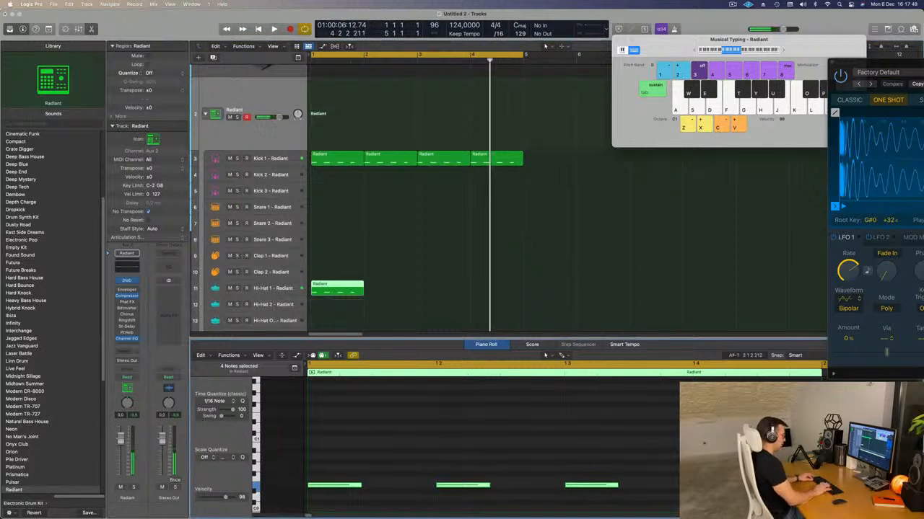
{"action": "key", "text": "alt+shift+Up"}
{"action": "key", "text": "alt+shift+Up"}
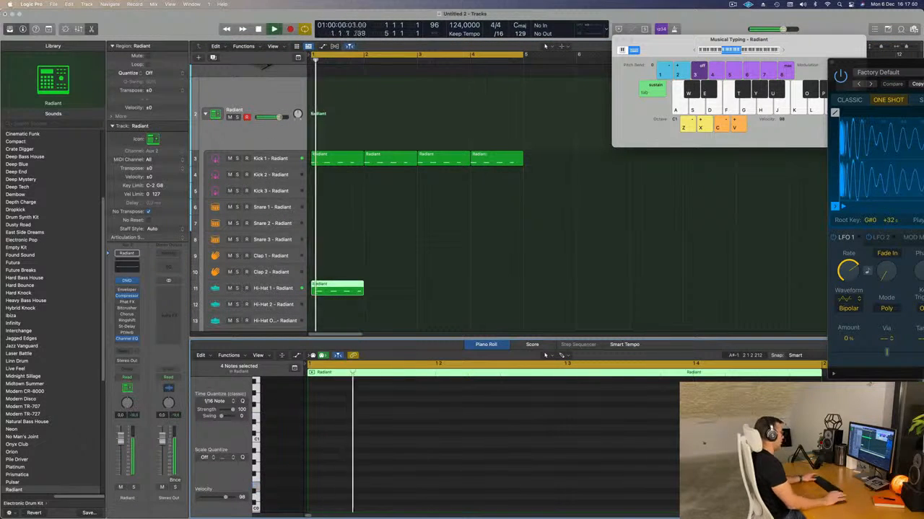
{"action": "key", "text": "space"}
{"action": "left_click_drag", "start_coordinate": [399, 280], "coordinate": [339, 303]}
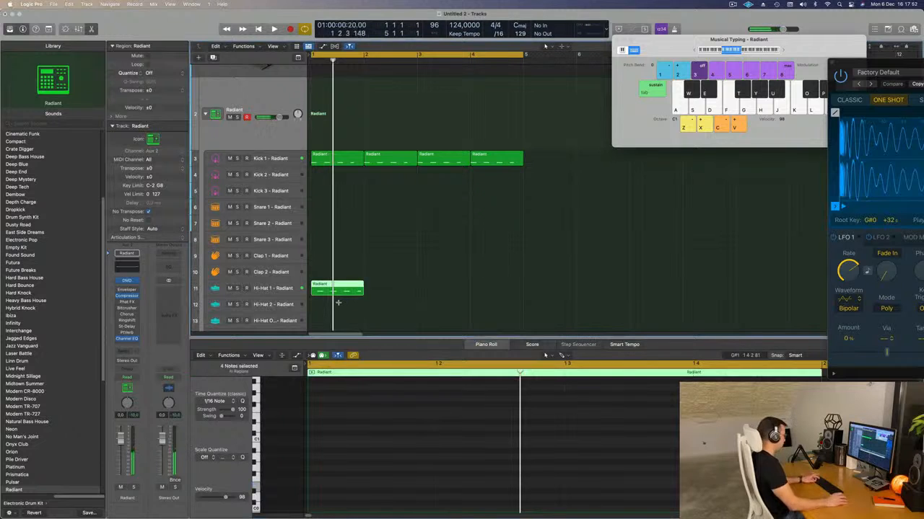
Repeat the Hi-Hat 1 region three times to fill the four-bar cycle, and play it back with the Hi-Hat 1 track selected
{"action": "key", "text": "super+r"}
{"action": "key", "text": "super+r"}
{"action": "key", "text": "super+r"}
{"action": "key", "text": "space"}
{"action": "left_click", "coordinate": [277, 297]}
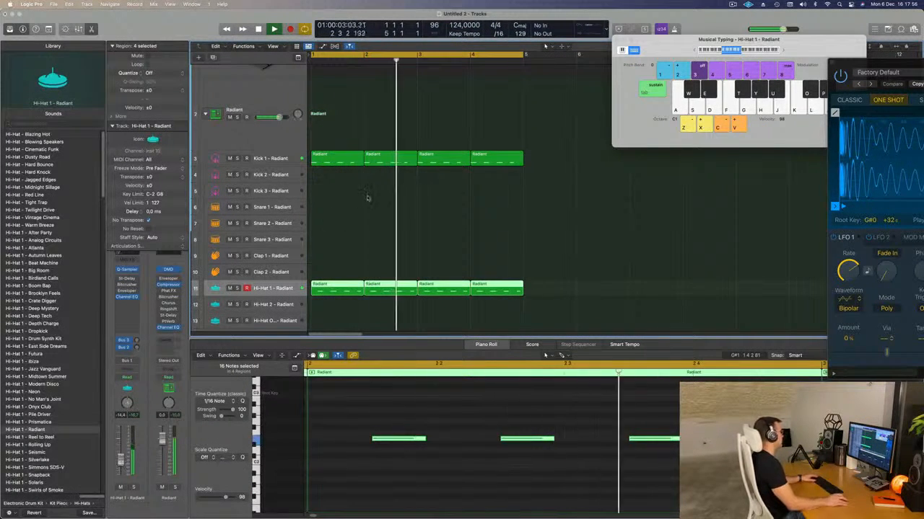
Copy the first Kick 1 region to bar 1 of the Snare 1 track
{"action": "scroll", "coordinate": [361, 202], "scroll_direction": "down", "scroll_amount": 5}
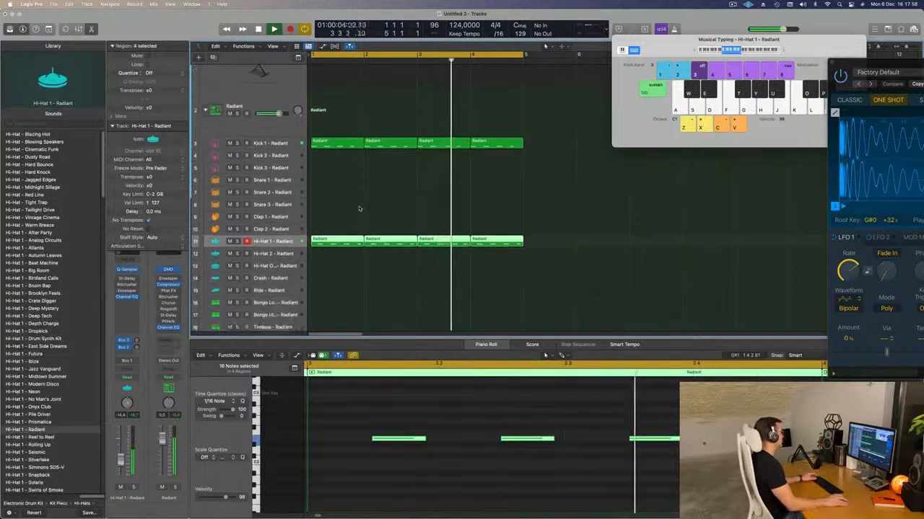
{"action": "key", "text": "space"}
{"action": "left_click", "coordinate": [339, 102]}
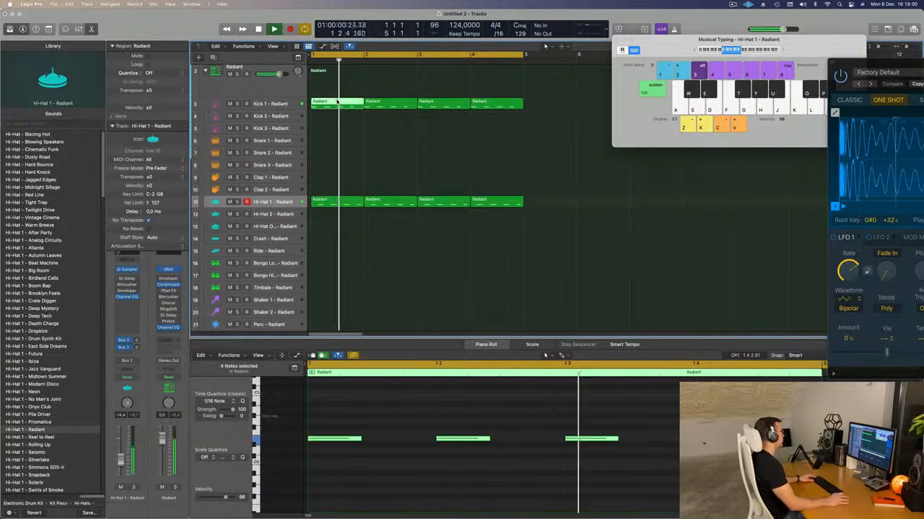
{"action": "left_click_drag", "start_coordinate": [336, 105], "coordinate": [336, 140]}
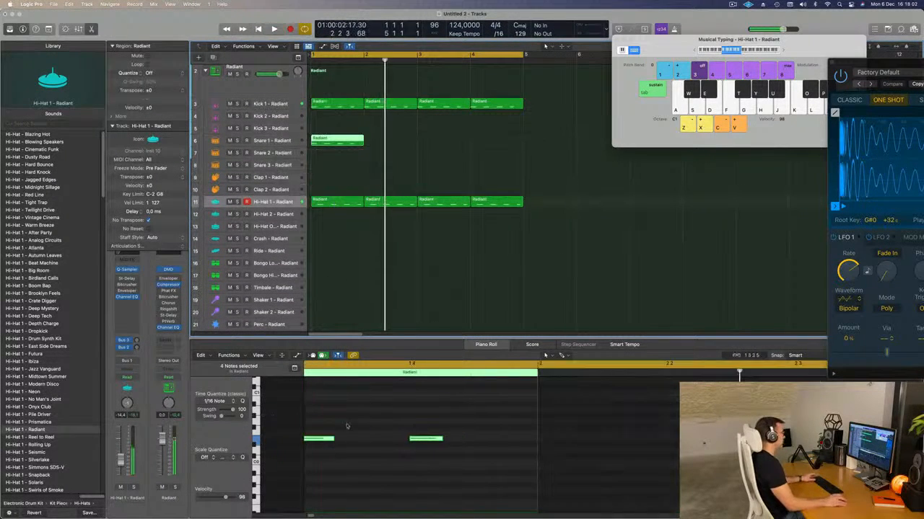
Delete the notes on beats 1 and 3 of the Snare 1 region and transpose the remaining two up two octaves
{"action": "left_click", "coordinate": [398, 121]}
{"action": "left_click", "coordinate": [338, 141]}
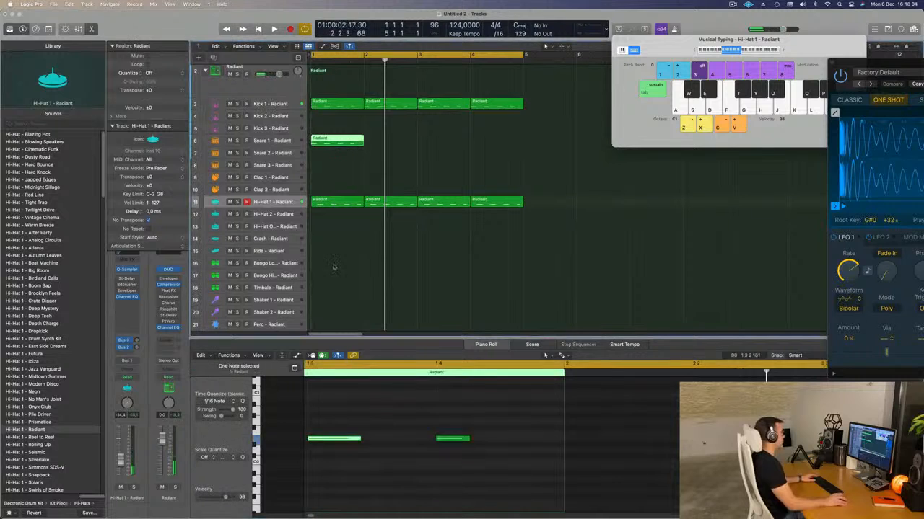
{"action": "scroll", "coordinate": [377, 418], "scroll_direction": "left", "scroll_amount": 5}
{"action": "left_click_drag", "start_coordinate": [378, 419], "coordinate": [303, 487]}
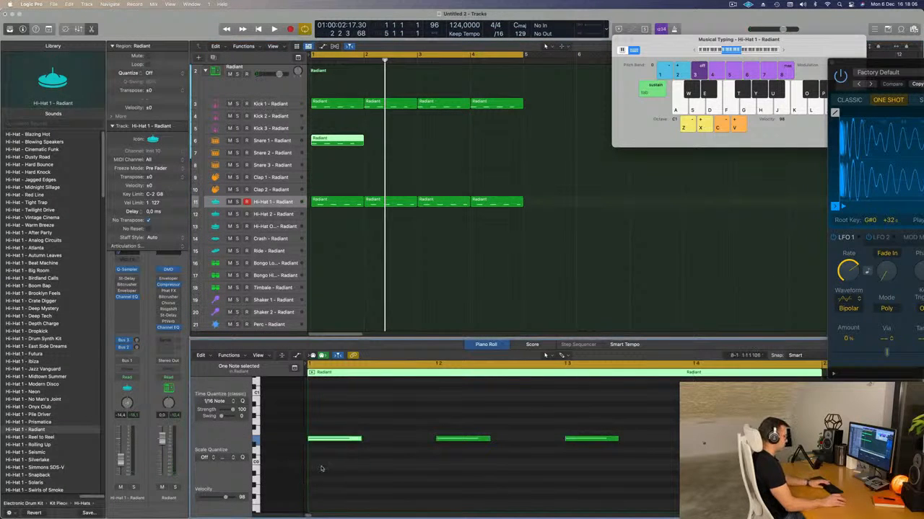
{"action": "left_click_drag", "start_coordinate": [455, 414], "coordinate": [680, 461]}
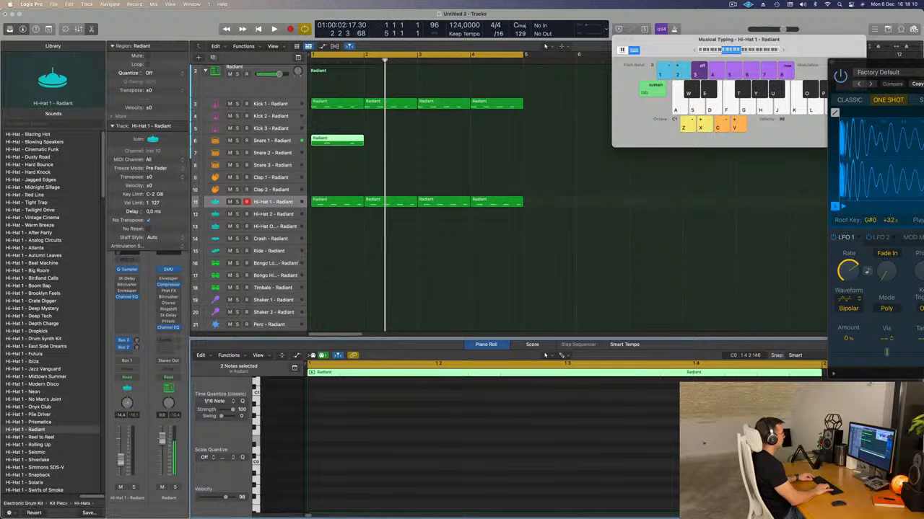
{"action": "key", "text": "space"}
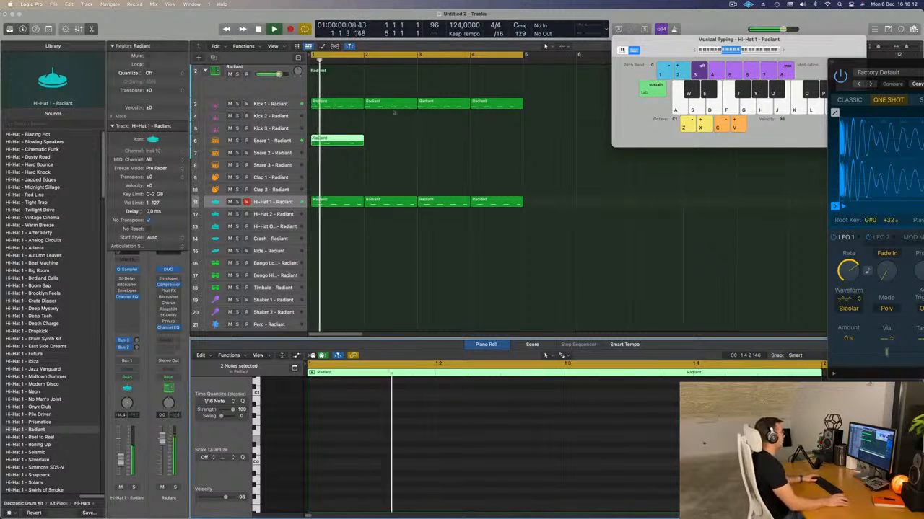
Repeat the Snare 1 region three times to fill the four-bar cycle, and listen to it with the kick and hi-hat
{"action": "key", "text": "space"}
{"action": "left_click", "coordinate": [296, 167]}
{"action": "key", "text": "super+r"}
{"action": "key", "text": "super+r"}
{"action": "key", "text": "super+r"}
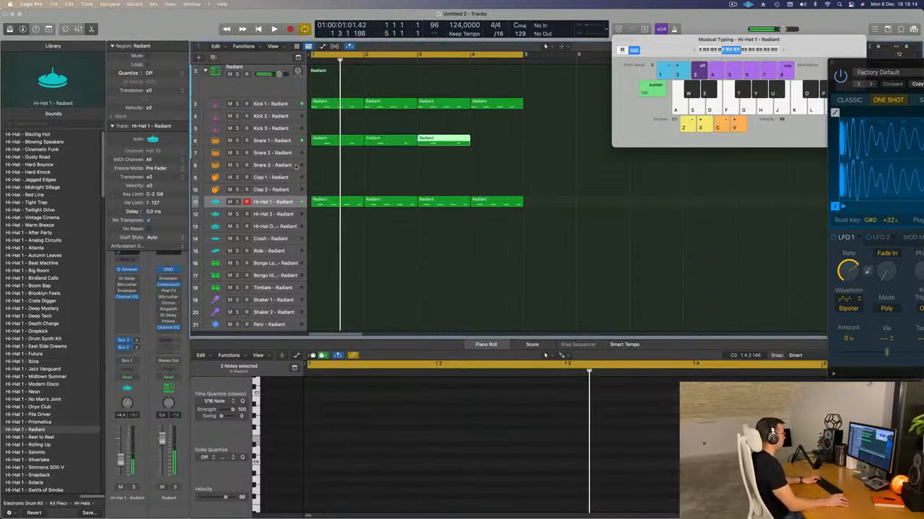
{"action": "key", "text": "space"}
{"action": "left_click", "coordinate": [289, 142]}
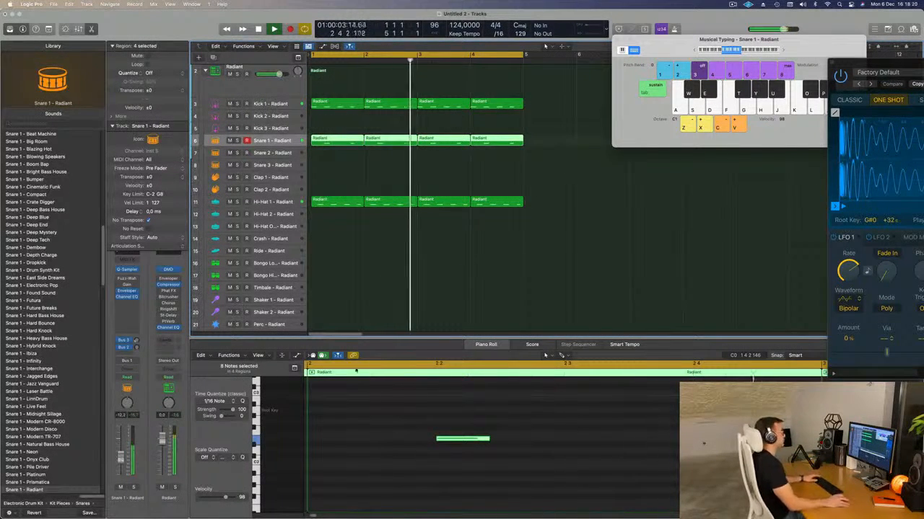
{"action": "left_click", "coordinate": [607, 165]}
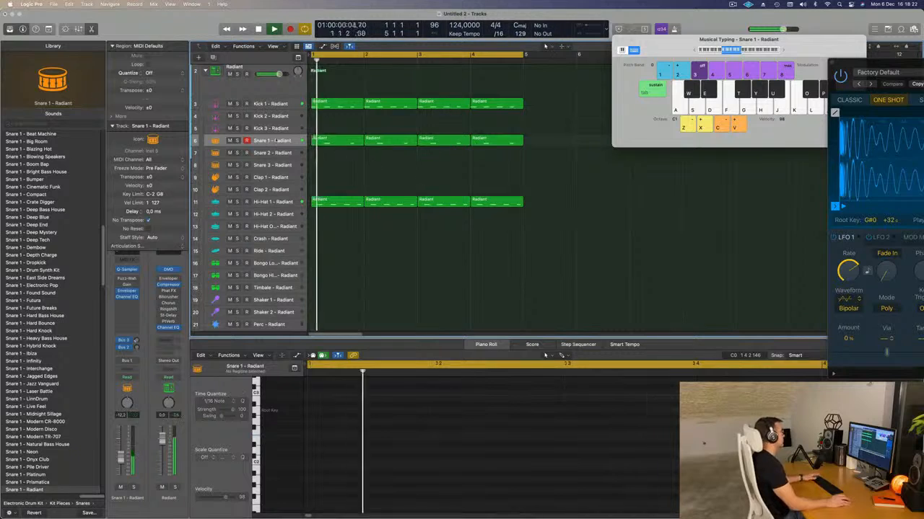
{"action": "key", "text": "Return"}
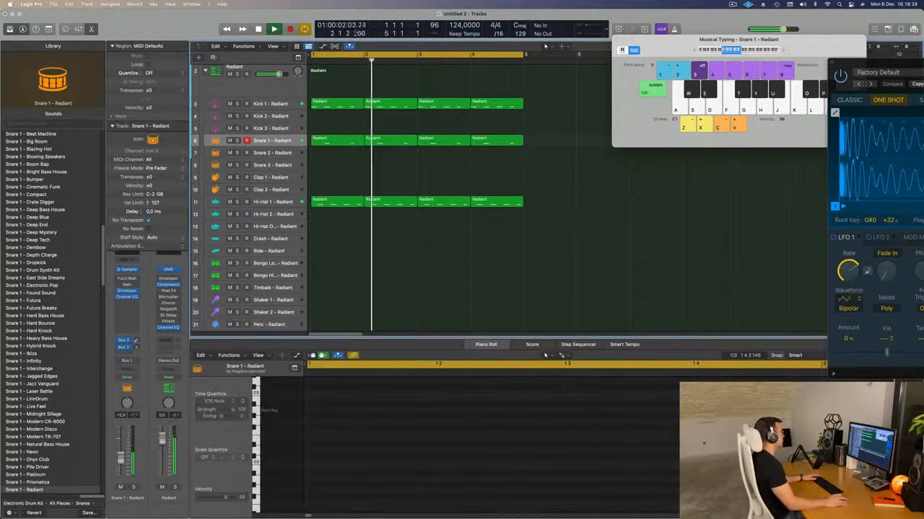
Move the first Hi-Hat 1 region down to bar 1 of the Bongo High track
{"action": "scroll", "coordinate": [332, 271], "scroll_direction": "down", "scroll_amount": 1}
{"action": "key", "text": "space"}
{"action": "scroll", "coordinate": [332, 270], "scroll_direction": "down", "scroll_amount": 3}
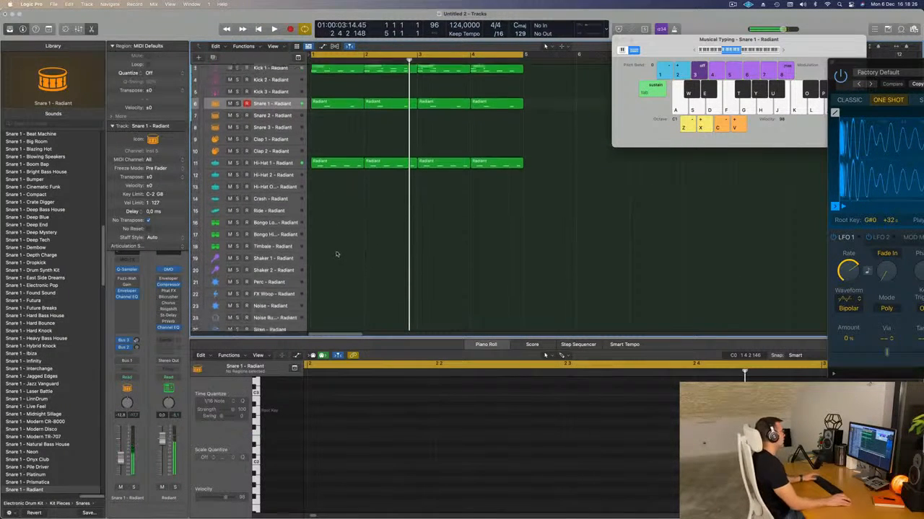
{"action": "key", "text": "Return"}
{"action": "key", "text": "space"}
{"action": "left_click", "coordinate": [340, 152]}
{"action": "left_click_drag", "start_coordinate": [340, 152], "coordinate": [340, 222]}
{"action": "key", "text": "space"}
Shorten all four notes of the Bongo High region to about half their length
{"action": "left_click_drag", "start_coordinate": [681, 456], "coordinate": [678, 454]}
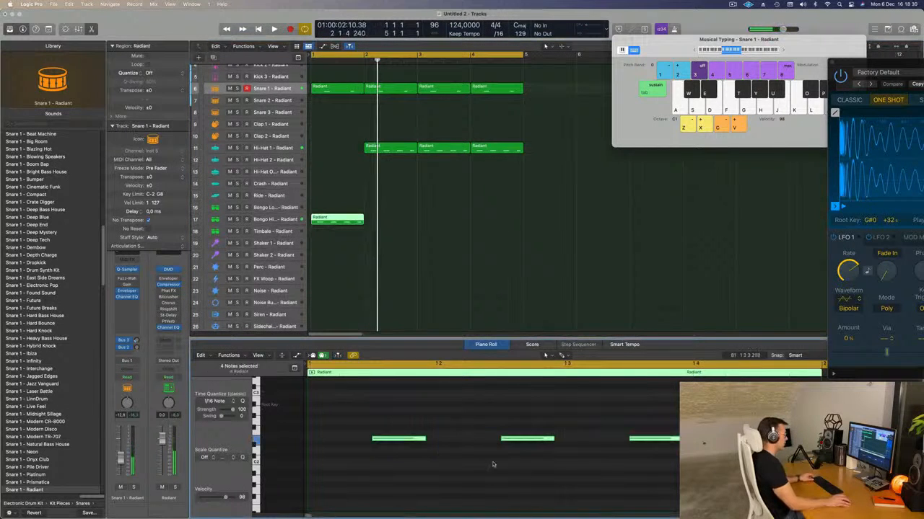
{"action": "left_click_drag", "start_coordinate": [425, 441], "coordinate": [396, 444]}
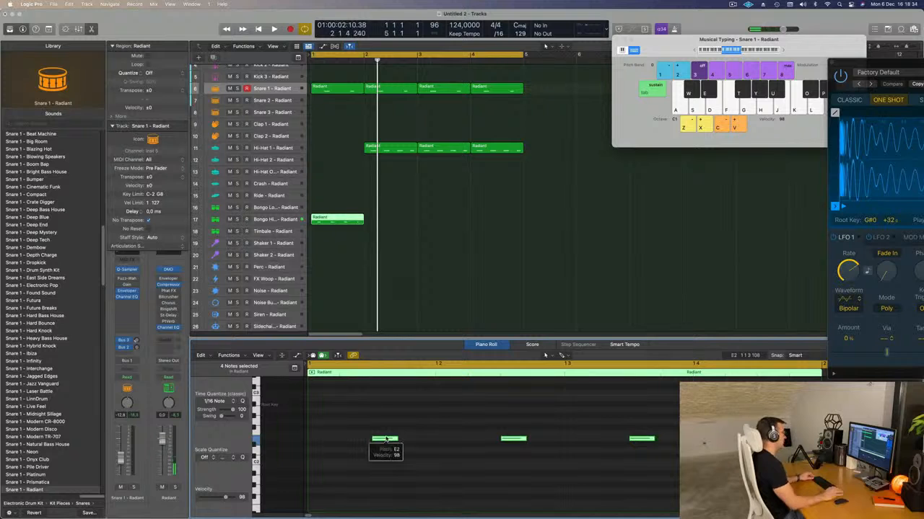
Copy the second Hi-Hat 1 region back to bar 1, move the bongo region to the Bongo Low track, and play the loop
{"action": "left_click_drag", "start_coordinate": [397, 151], "coordinate": [335, 153]}
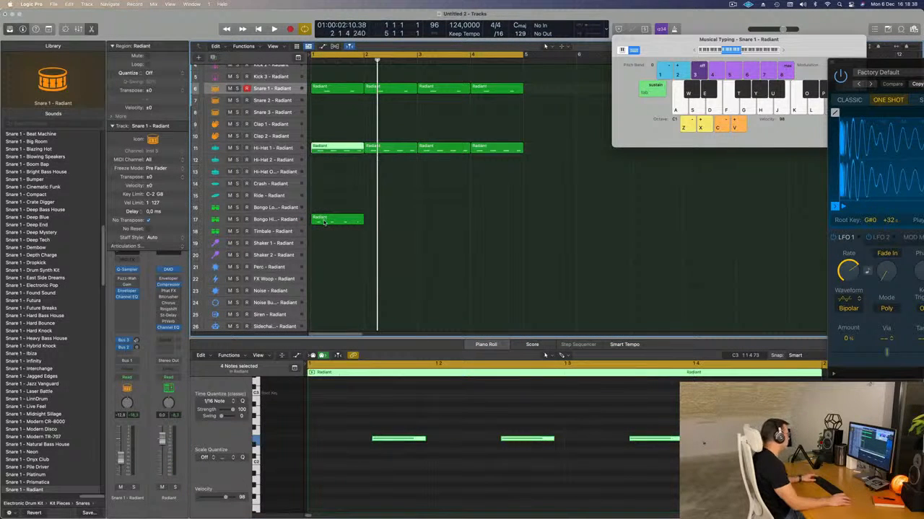
{"action": "mouse_move", "coordinate": [324, 223]}
{"action": "left_mouse_down"}
{"action": "mouse_move", "coordinate": [325, 233]}
{"action": "mouse_move", "coordinate": [324, 215]}
{"action": "left_mouse_up"}
{"action": "key", "text": "space"}
{"action": "scroll", "coordinate": [347, 441], "scroll_direction": "down", "scroll_amount": 3}
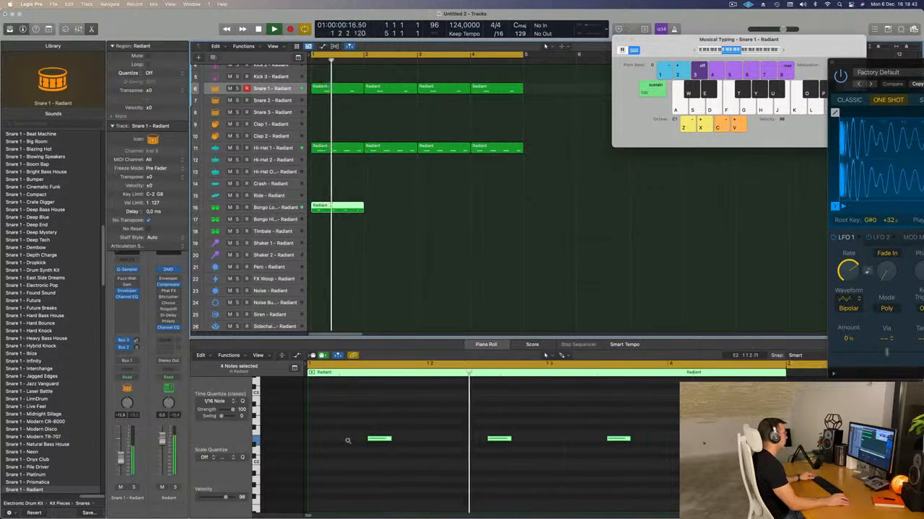
{"action": "key", "text": "space"}
{"action": "key", "text": "space"}
In the Bongo Low region, delete the second note, lengthen the last note to about half a beat and start it at 1 4 2
{"action": "left_click", "coordinate": [465, 437]}
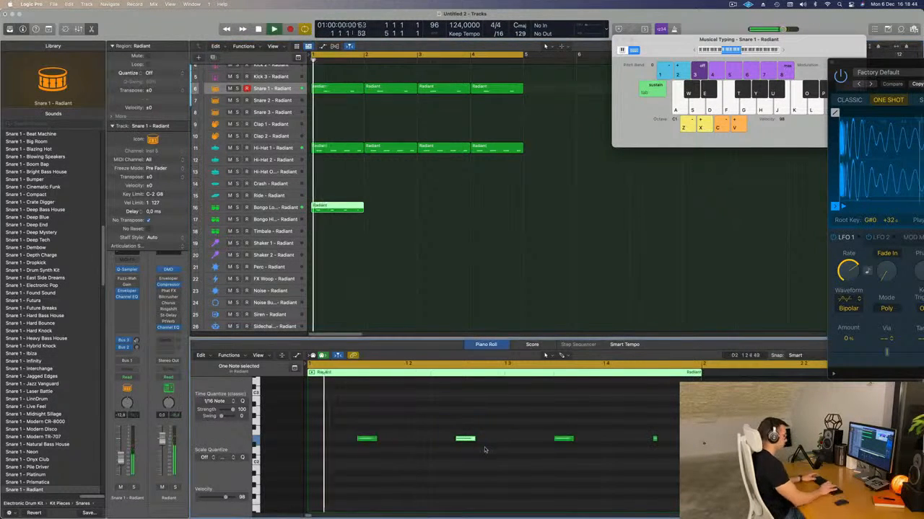
{"action": "key", "text": "Delete"}
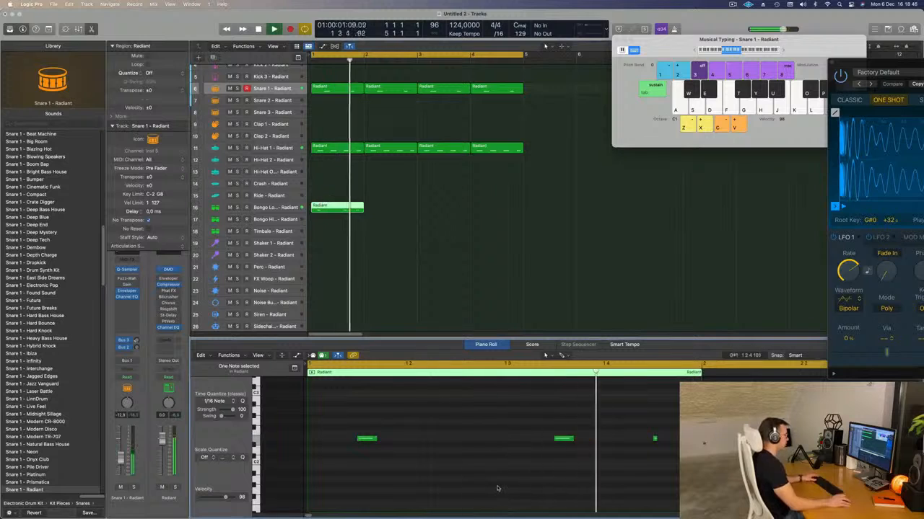
{"action": "left_click_drag", "start_coordinate": [647, 411], "coordinate": [662, 455]}
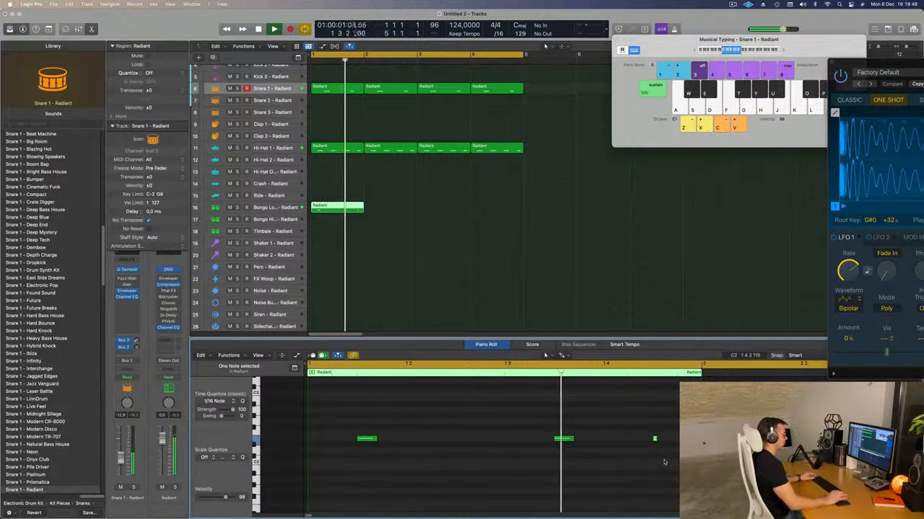
{"action": "scroll", "coordinate": [660, 462], "scroll_direction": "up", "scroll_amount": 2}
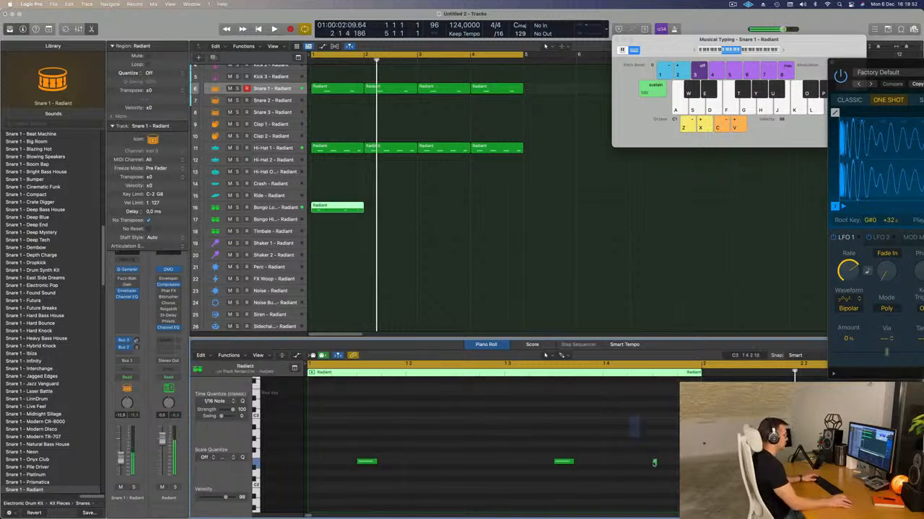
{"action": "left_click", "coordinate": [654, 463]}
{"action": "scroll", "coordinate": [654, 463], "scroll_direction": "down", "scroll_amount": 1}
{"action": "key", "text": "space"}
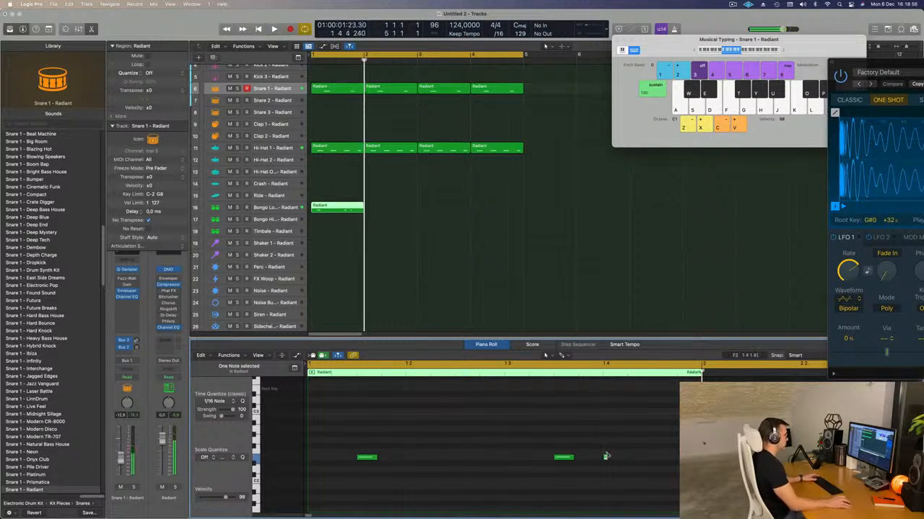
{"action": "key", "text": "space"}
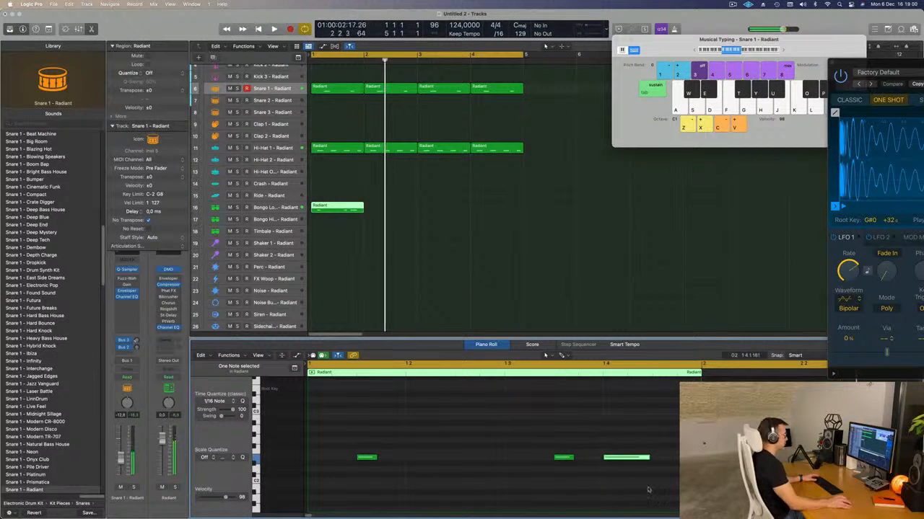
{"action": "key", "text": "alt+Right"}
{"action": "key", "text": "space"}
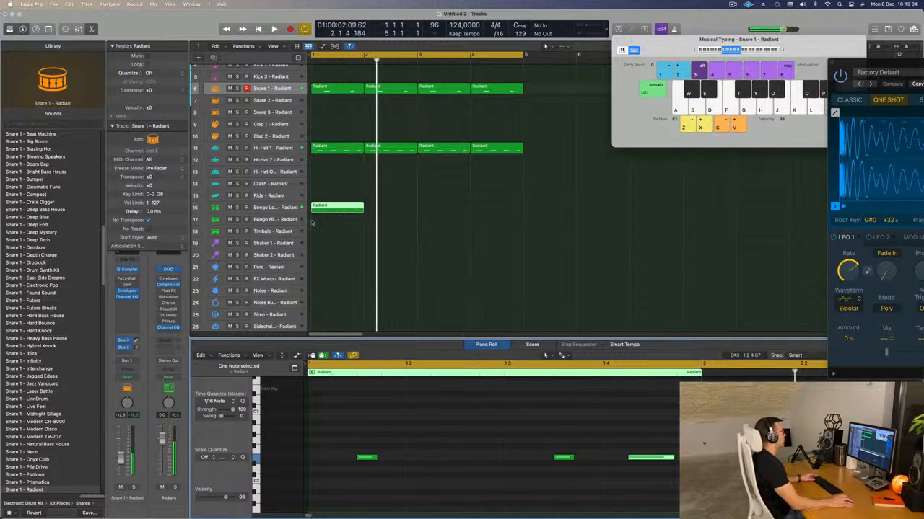
Repeat the Bongo Low region three times to fill the four-bar cycle
{"action": "left_click_drag", "start_coordinate": [313, 223], "coordinate": [313, 219]}
{"action": "key", "text": "super+r"}
{"action": "key", "text": "super+r"}
{"action": "key", "text": "super+r"}
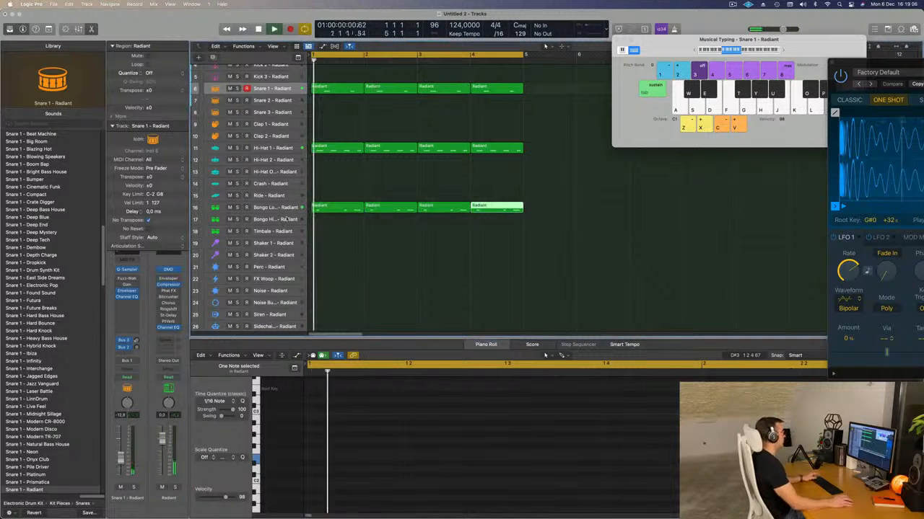
Try the Modern TR-727, Snapback and Rolling Up bongo sounds on the Bongo Low track, and load Bongos - Natural Bass House
{"action": "left_click", "coordinate": [281, 209]}
{"action": "key", "text": "space"}
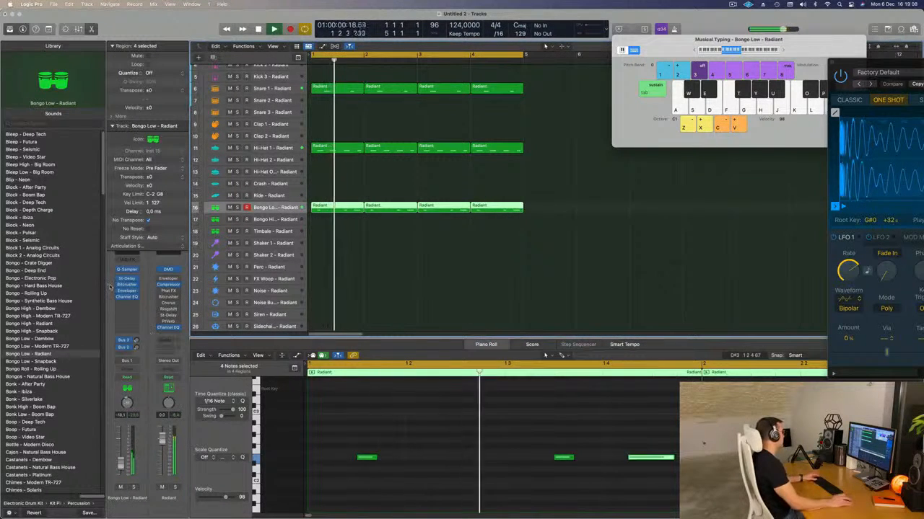
{"action": "key", "text": "space"}
{"action": "key", "text": "space"}
{"action": "left_click", "coordinate": [41, 346]}
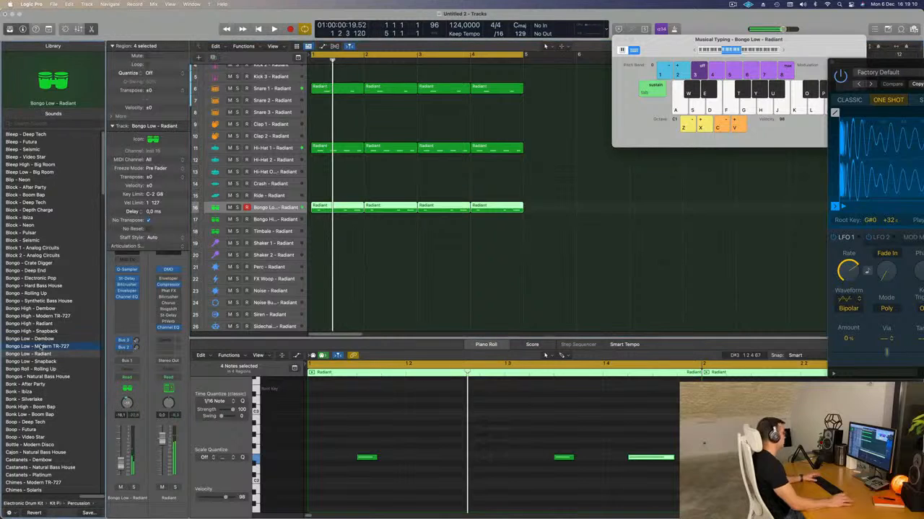
{"action": "key", "text": "space"}
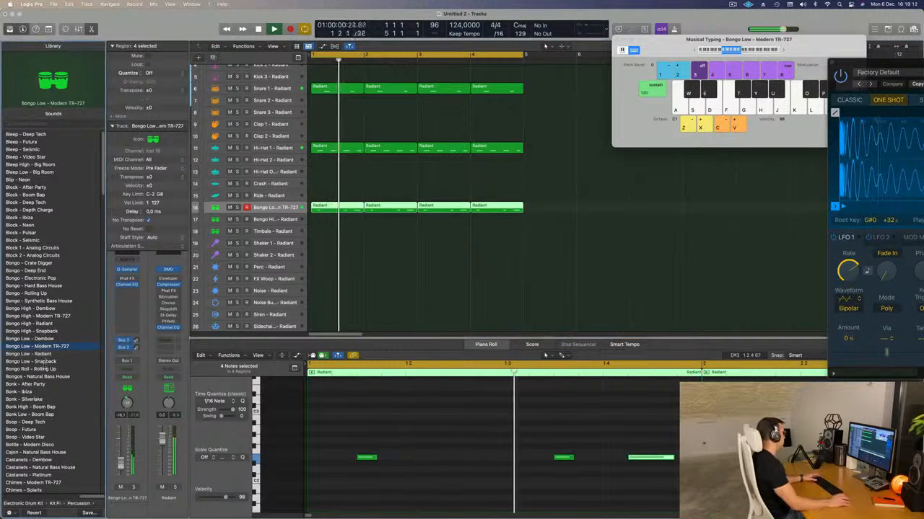
{"action": "scroll", "coordinate": [27, 348], "scroll_direction": "down", "scroll_amount": 2}
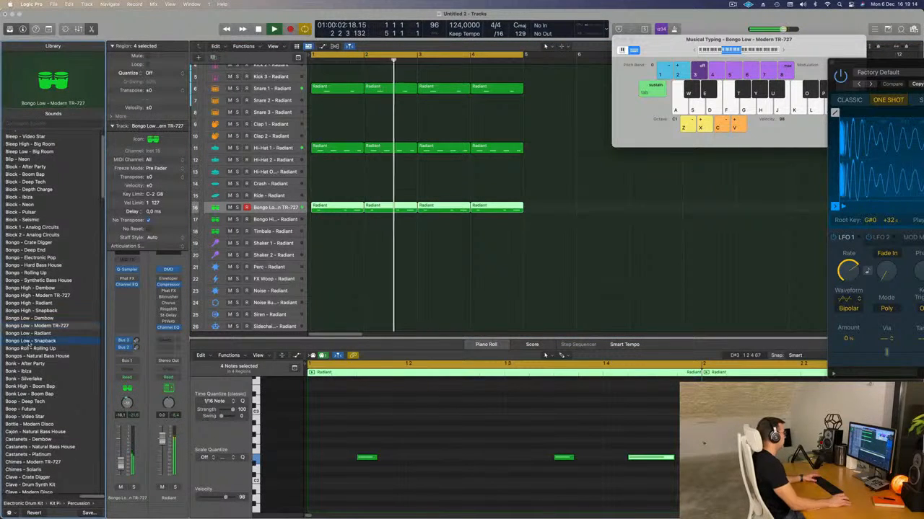
{"action": "left_click", "coordinate": [29, 342]}
{"action": "key", "text": "space"}
{"action": "key", "text": "space"}
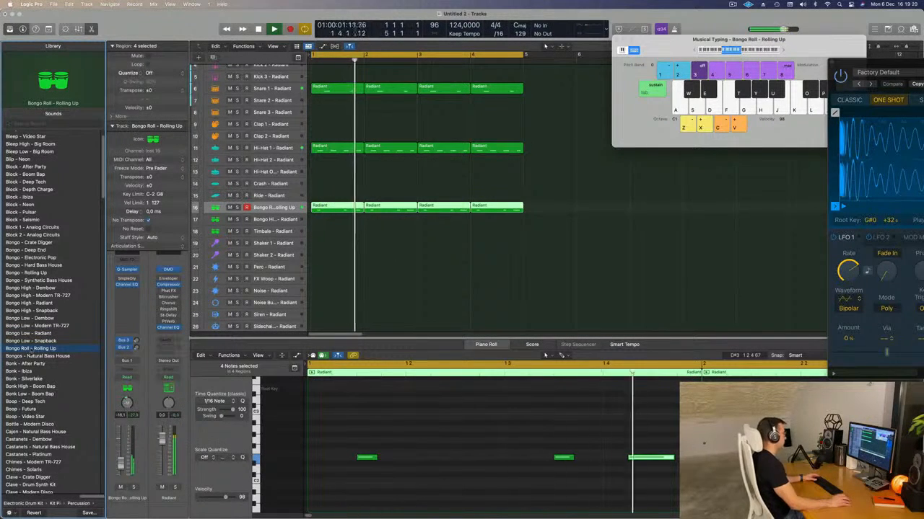
{"action": "scroll", "coordinate": [45, 259], "scroll_direction": "down", "scroll_amount": 2}
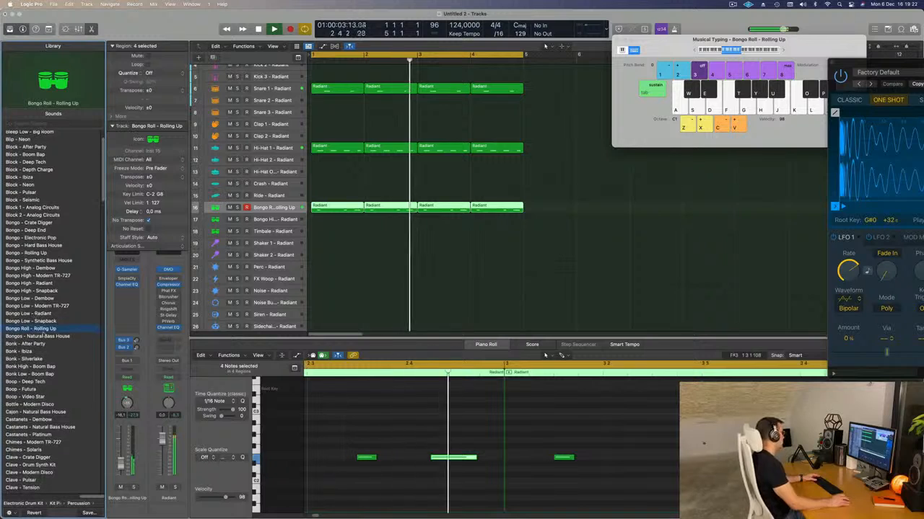
{"action": "left_click", "coordinate": [32, 336]}
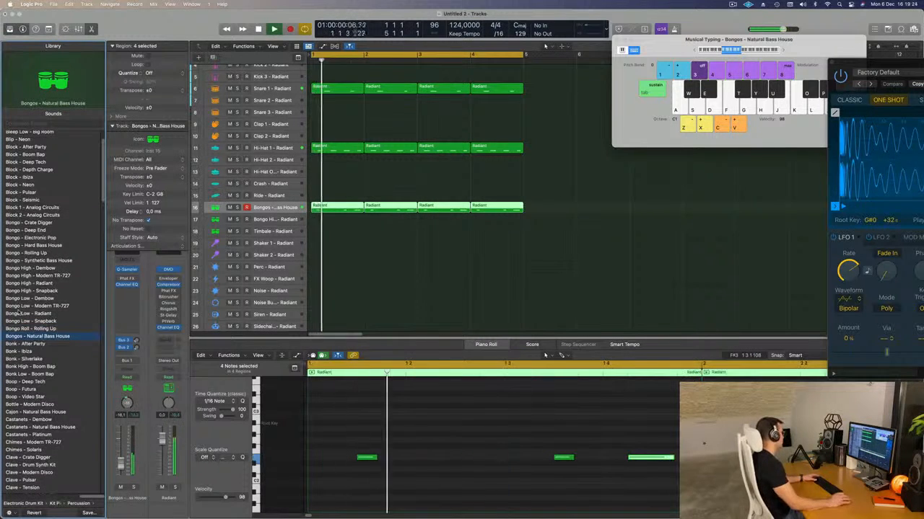
Look through the rest of the percussion sounds in the library while the loop plays
{"action": "scroll", "coordinate": [32, 325], "scroll_direction": "down", "scroll_amount": 3}
{"action": "scroll", "coordinate": [32, 319], "scroll_direction": "down", "scroll_amount": 2}
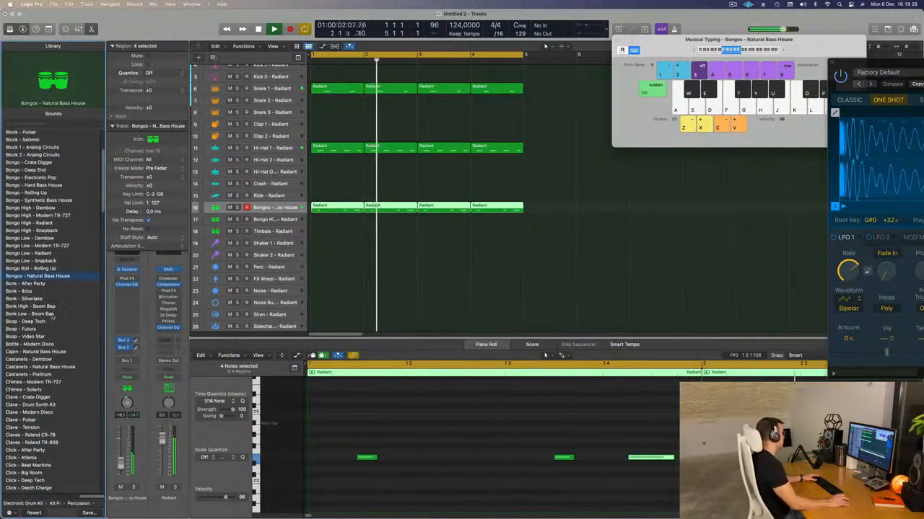
{"action": "scroll", "coordinate": [64, 318], "scroll_direction": "down", "scroll_amount": 3}
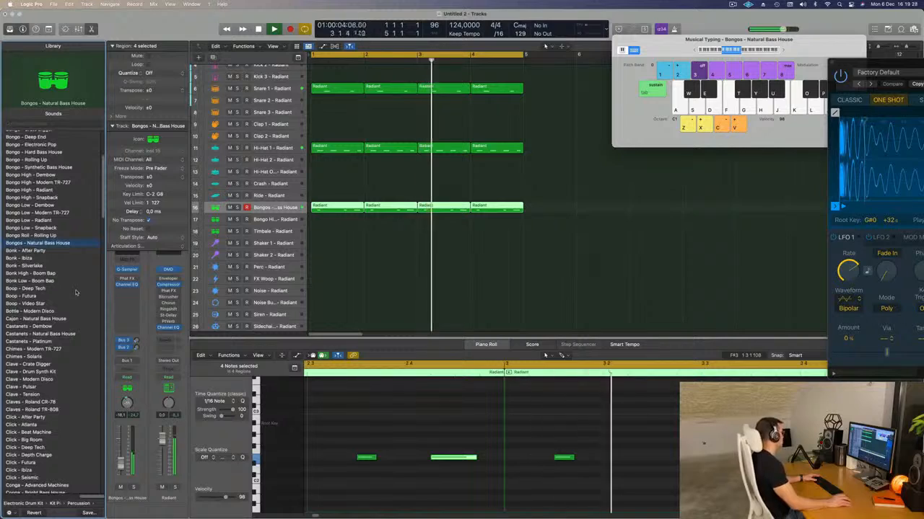
{"action": "scroll", "coordinate": [61, 327], "scroll_direction": "down", "scroll_amount": 10}
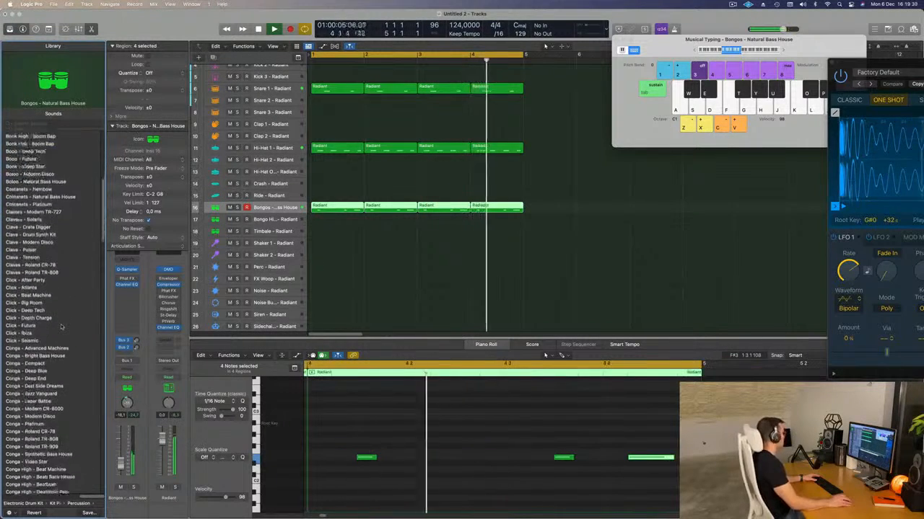
{"action": "scroll", "coordinate": [66, 323], "scroll_direction": "down", "scroll_amount": 8}
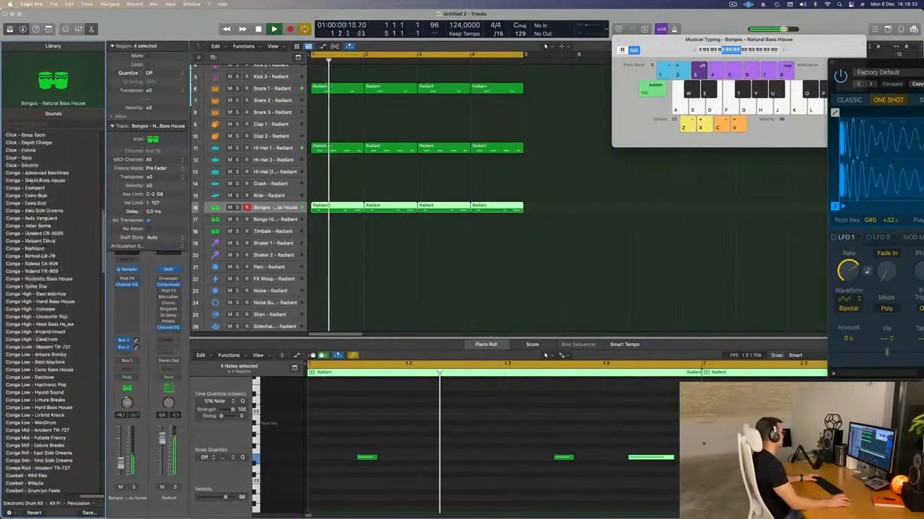
{"action": "scroll", "coordinate": [66, 323], "scroll_direction": "down", "scroll_amount": 15}
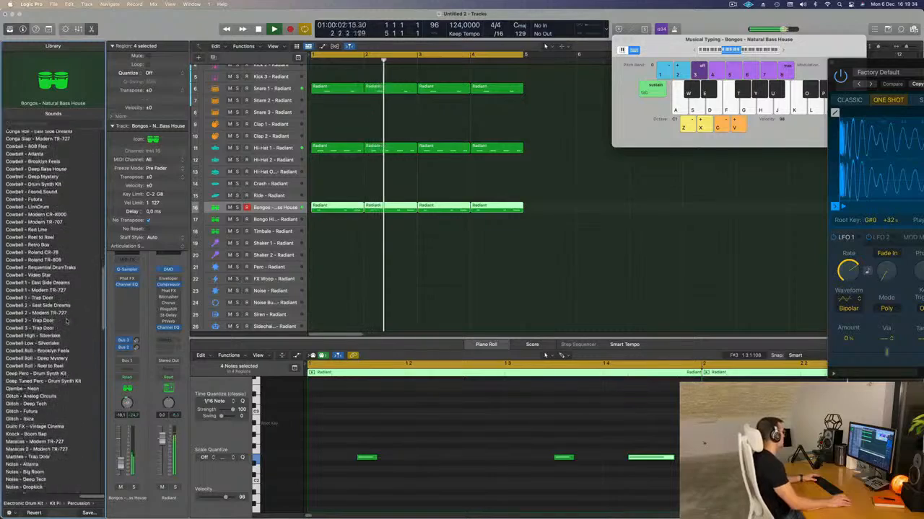
{"action": "scroll", "coordinate": [67, 322], "scroll_direction": "down", "scroll_amount": 15}
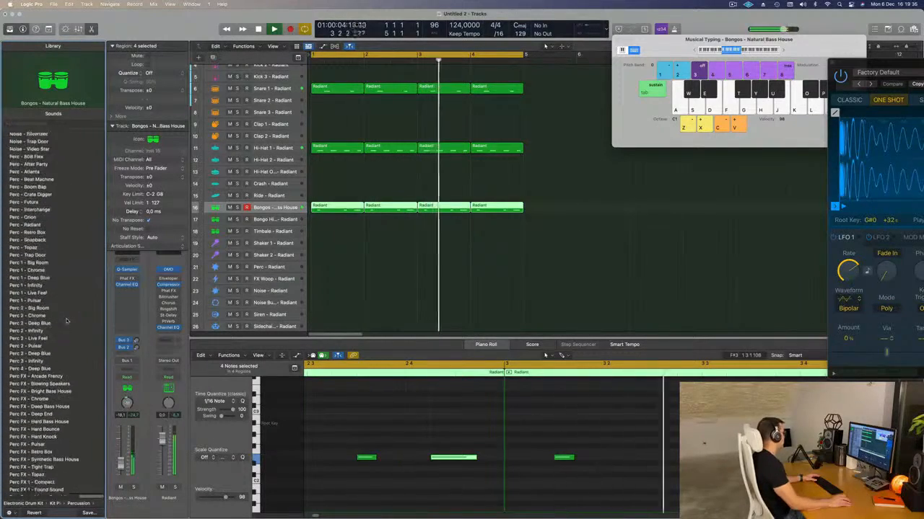
{"action": "scroll", "coordinate": [66, 324], "scroll_direction": "down", "scroll_amount": 15}
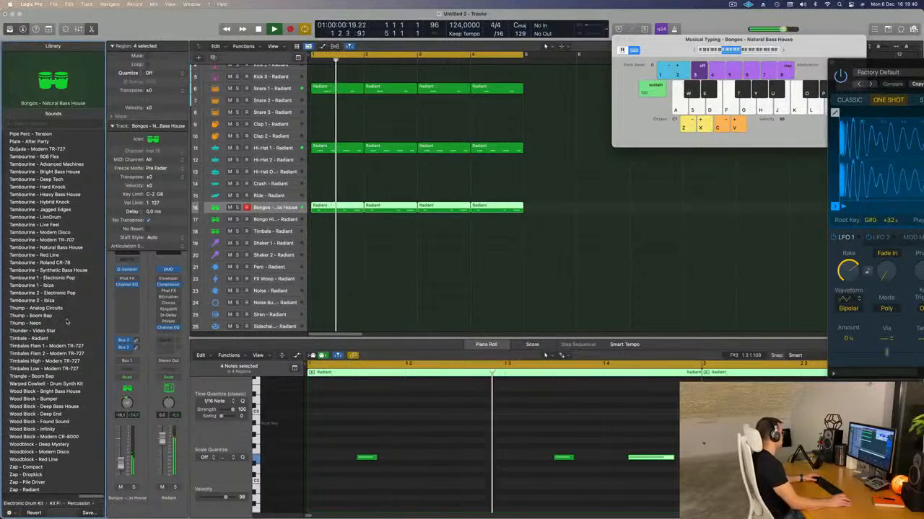
{"action": "scroll", "coordinate": [68, 319], "scroll_direction": "up", "scroll_amount": 20}
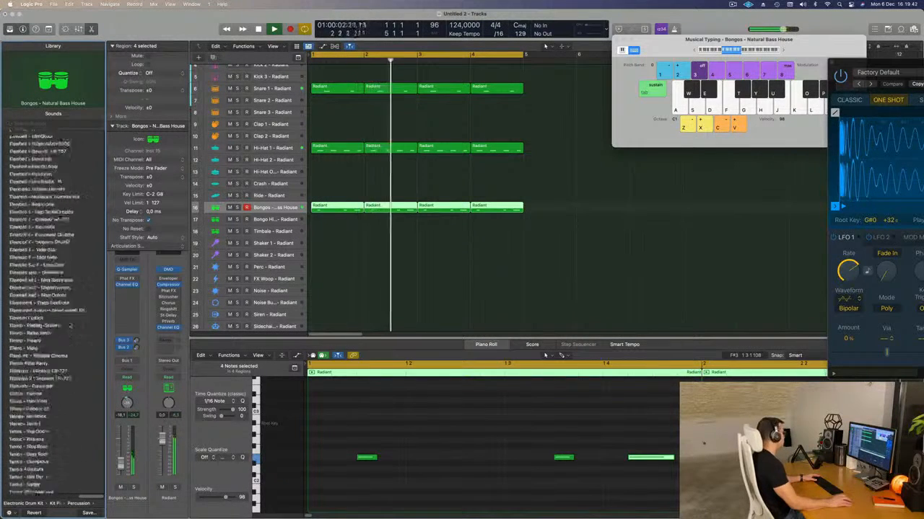
Copy the first Snare 1 region to bar 1 of the Bongo High track
{"action": "left_click", "coordinate": [357, 250]}
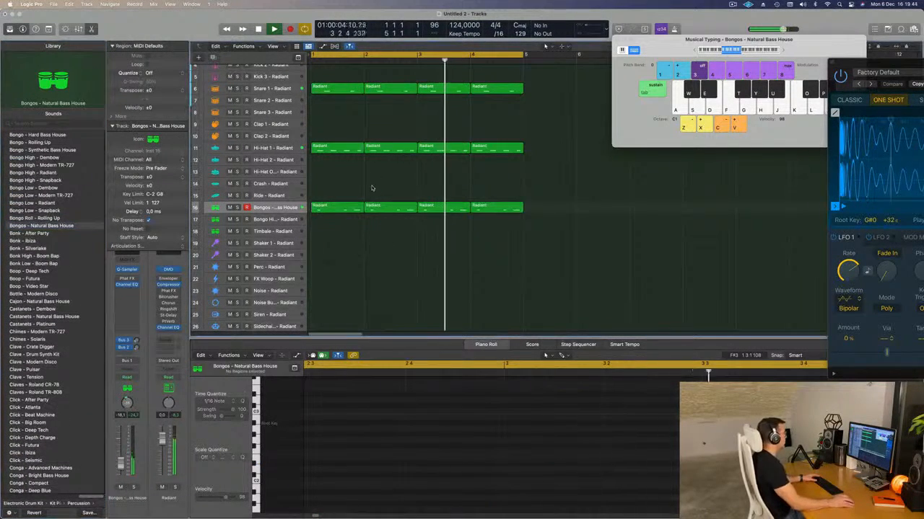
{"action": "left_click", "coordinate": [323, 210]}
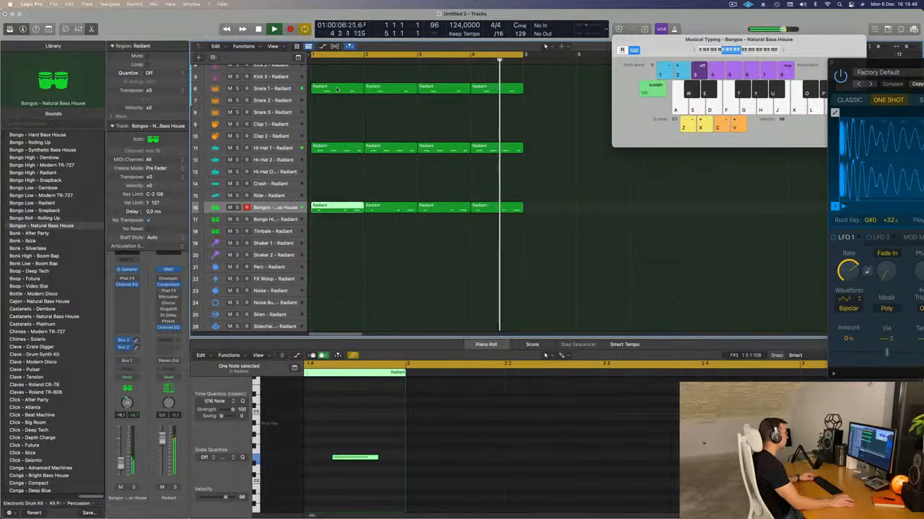
{"action": "left_click_drag", "start_coordinate": [337, 89], "coordinate": [332, 220]}
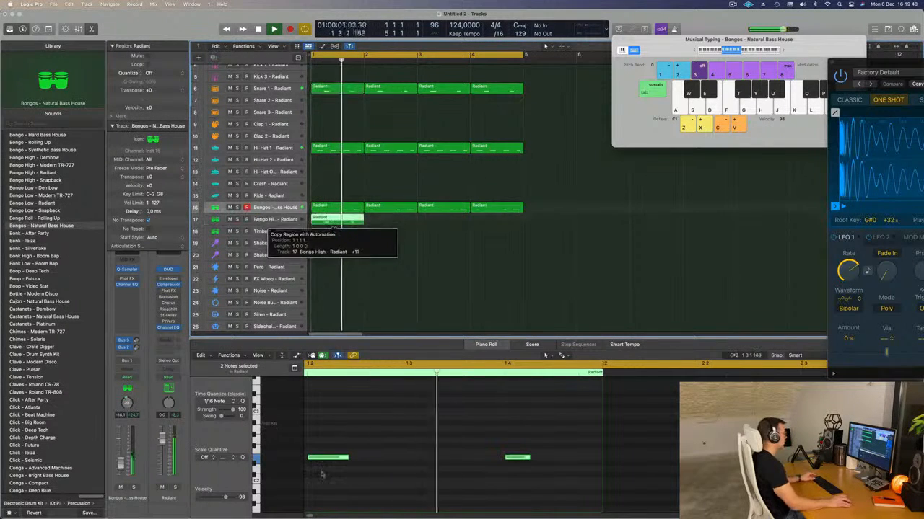
Transpose both notes of the Bongo High region down one octave and play the loop from the beginning
{"action": "left_click_drag", "start_coordinate": [323, 433], "coordinate": [587, 485]}
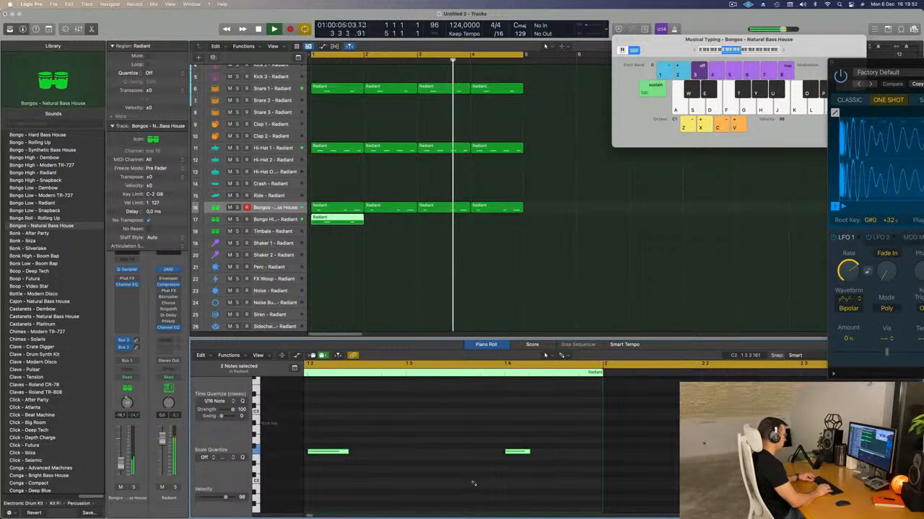
{"action": "key", "text": "alt+Down"}
{"action": "key", "text": "alt+shift+Down"}
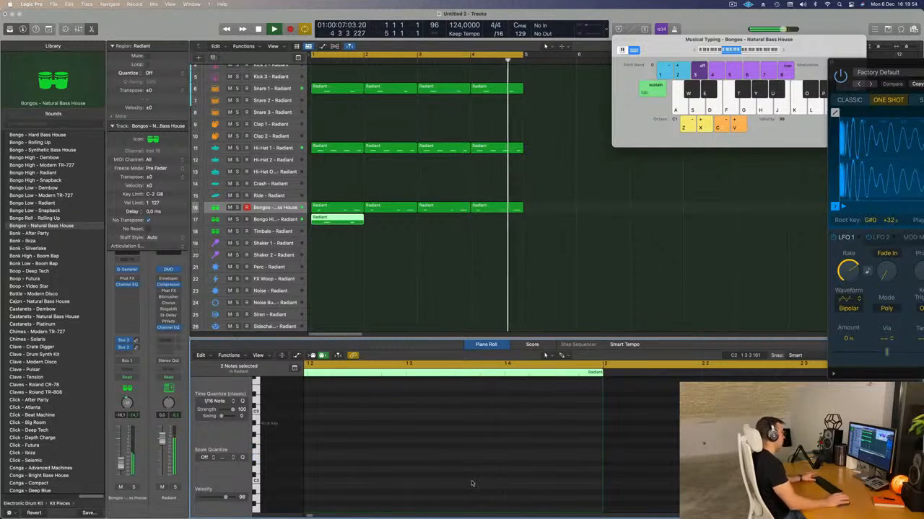
{"action": "key", "text": "Return"}
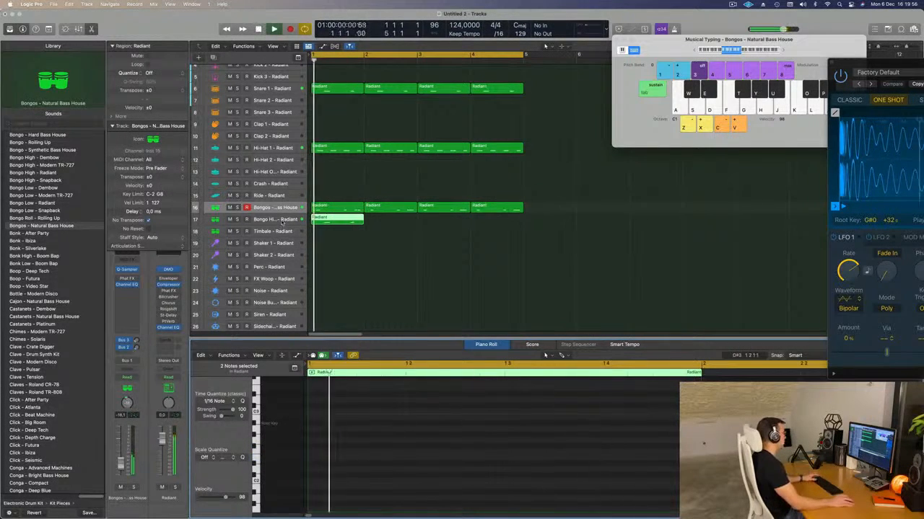
Play the loop from the beginning and replace the Bongo High sound with Conga Riff - East Side Dreams from the library
{"action": "left_click", "coordinate": [273, 219]}
{"action": "key", "text": "Return"}
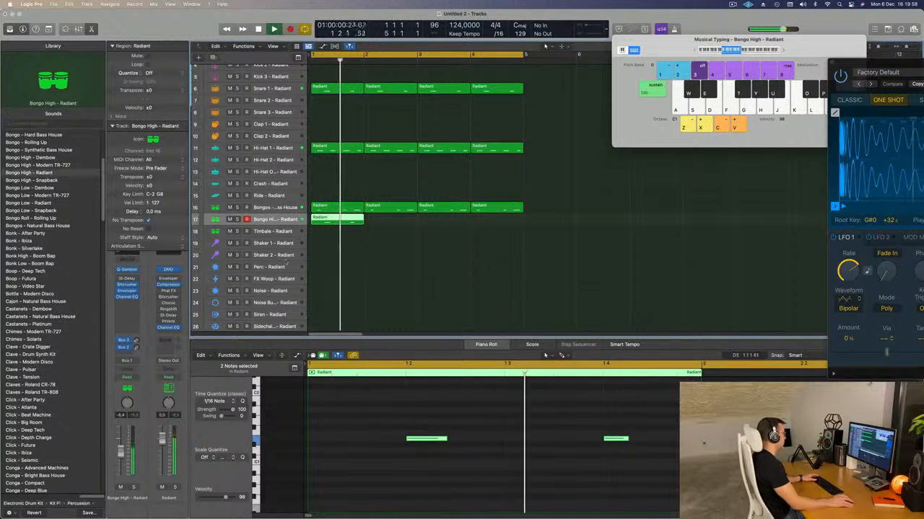
{"action": "key", "text": "Return"}
{"action": "key", "text": "Return"}
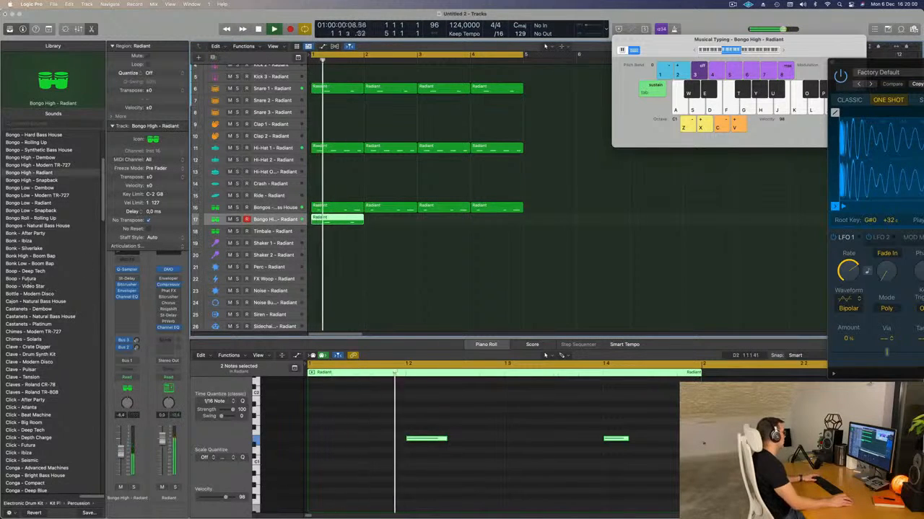
{"action": "scroll", "coordinate": [32, 277], "scroll_direction": "up", "scroll_amount": 5}
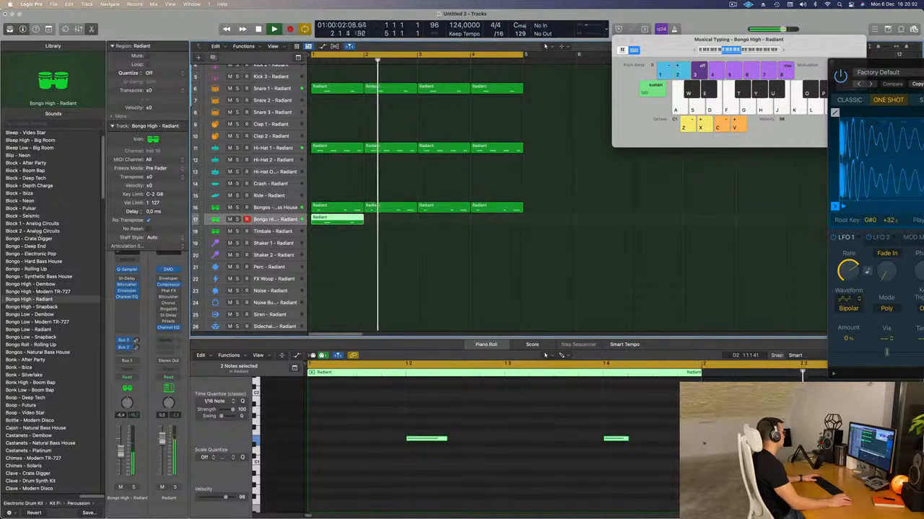
{"action": "scroll", "coordinate": [28, 345], "scroll_direction": "down", "scroll_amount": 4}
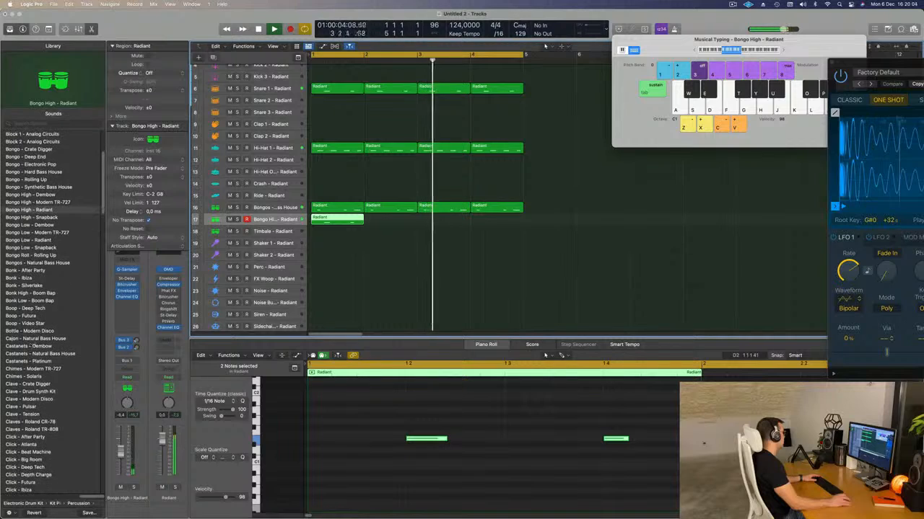
{"action": "scroll", "coordinate": [27, 349], "scroll_direction": "down", "scroll_amount": 15}
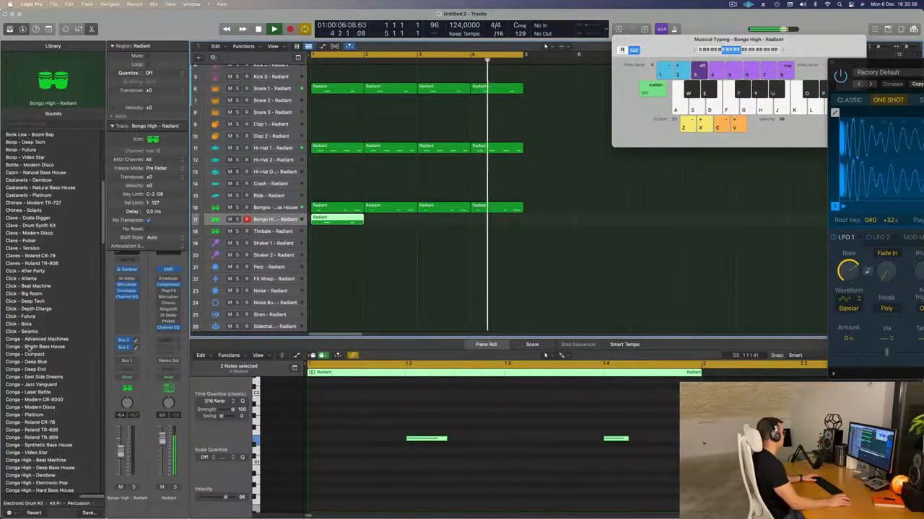
{"action": "scroll", "coordinate": [35, 286], "scroll_direction": "down", "scroll_amount": 8}
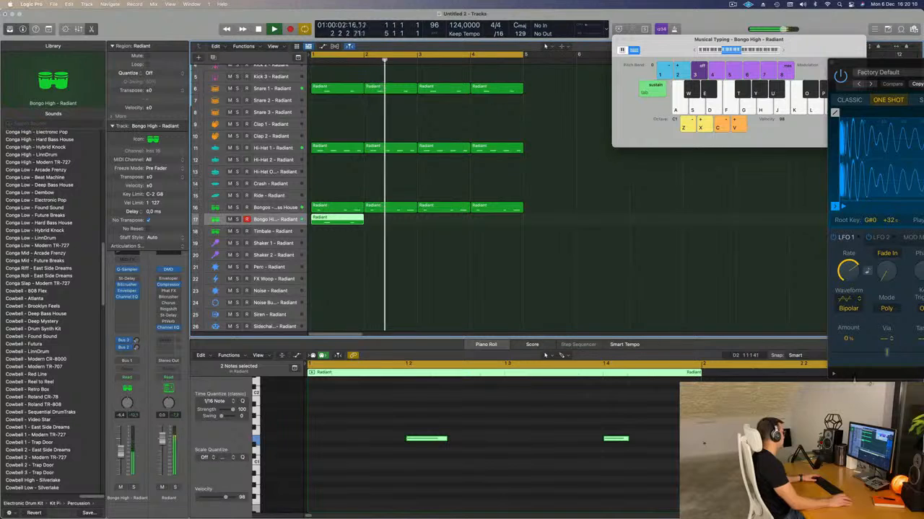
{"action": "left_click", "coordinate": [30, 269]}
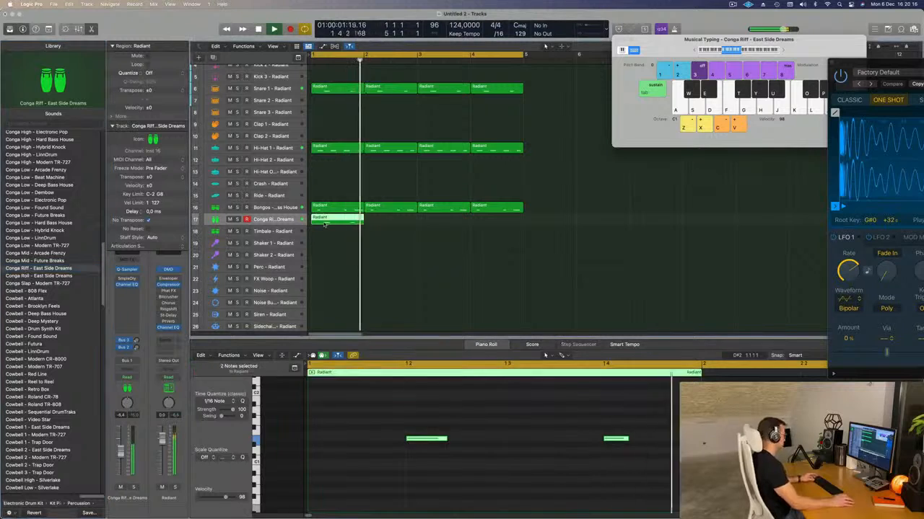
Repeat the one-bar Conga Riff region three times to fill bars 2 to 4
{"action": "key", "text": "super+r"}
{"action": "key", "text": "super+r"}
{"action": "key", "text": "super+r"}
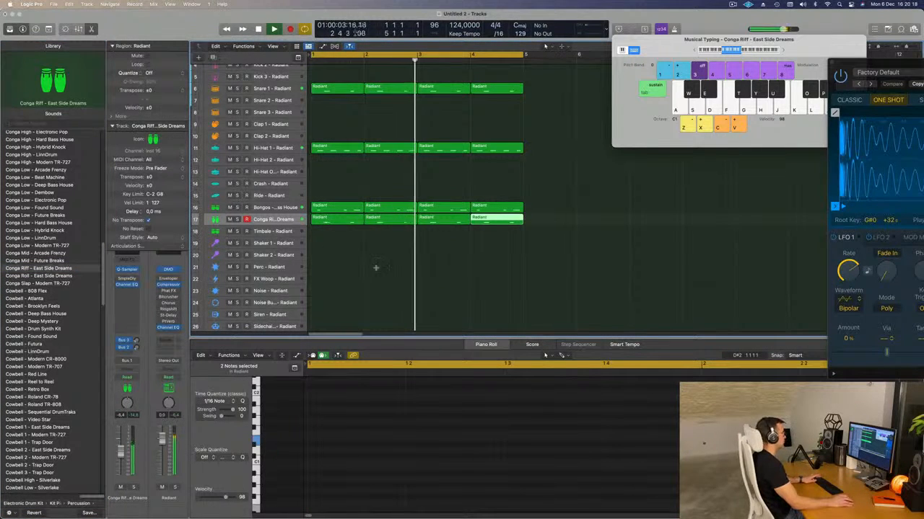
{"action": "left_click", "coordinate": [340, 246]}
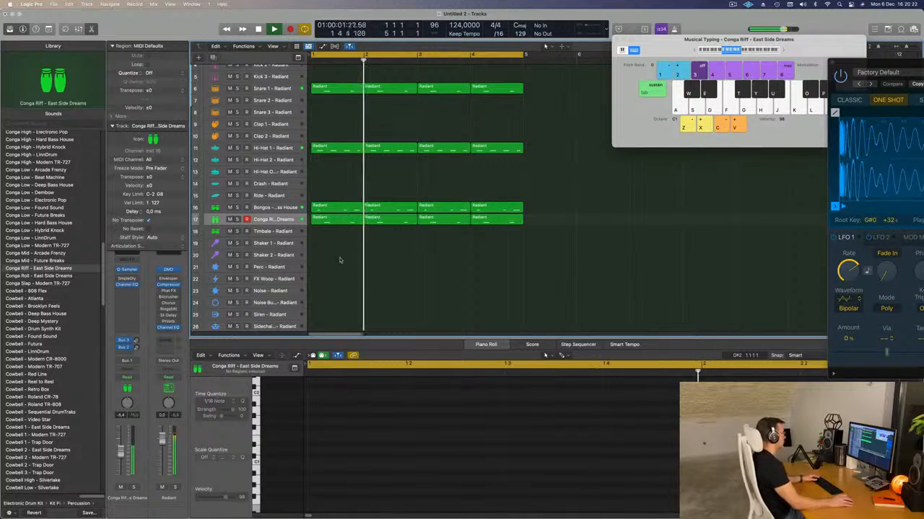
Listen to the Conga Riff track in solo, and replay it from the beginning with the full loop
{"action": "left_click", "coordinate": [274, 220]}
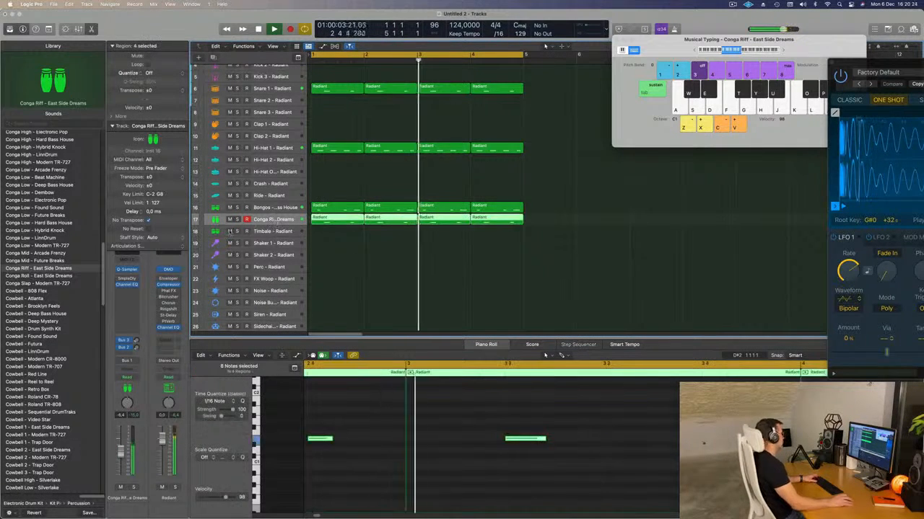
{"action": "key", "text": "Return"}
{"action": "left_click", "coordinate": [134, 488]}
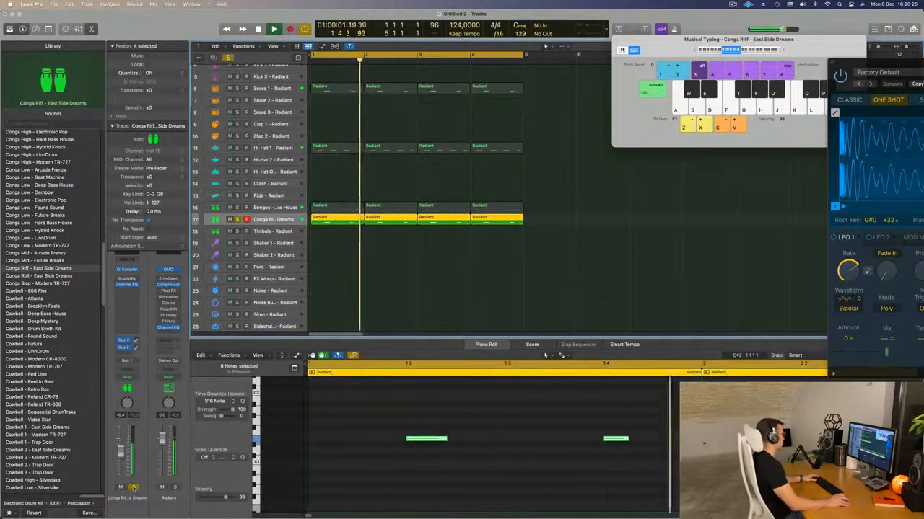
{"action": "left_click", "coordinate": [135, 488]}
{"action": "key", "text": "Return"}
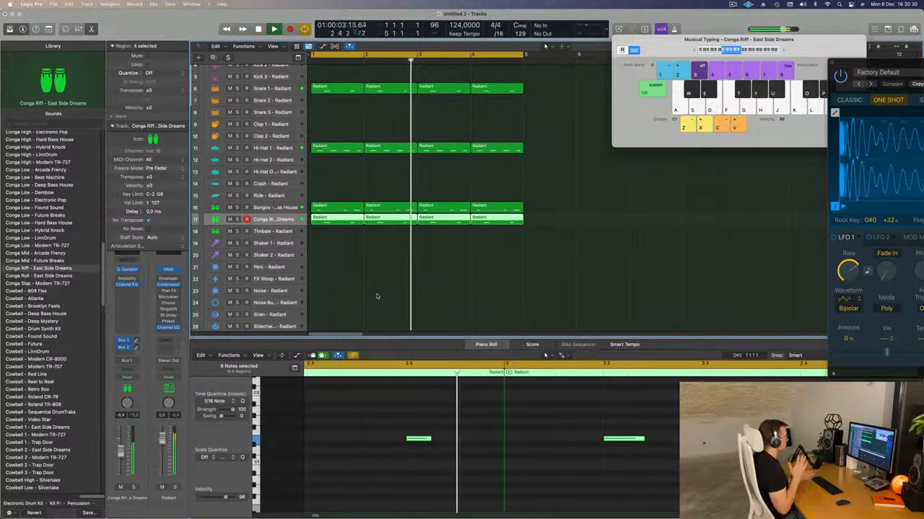
Copy the first Hi-Hat 1 region to bar 1 of Hi-Hat 2 and rework it into short E3 notes on each beat's first, second and fourth sixteenth
{"action": "left_click", "coordinate": [326, 147]}
{"action": "mouse_move", "coordinate": [326, 149]}
{"action": "left_mouse_down"}
{"action": "mouse_move", "coordinate": [326, 172]}
{"action": "mouse_move", "coordinate": [326, 160]}
{"action": "left_mouse_up"}
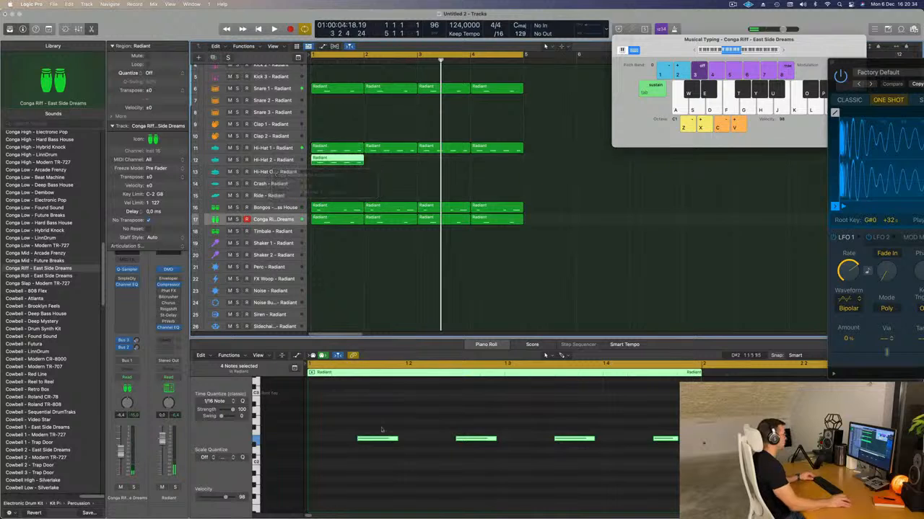
{"action": "left_click_drag", "start_coordinate": [358, 418], "coordinate": [680, 464]}
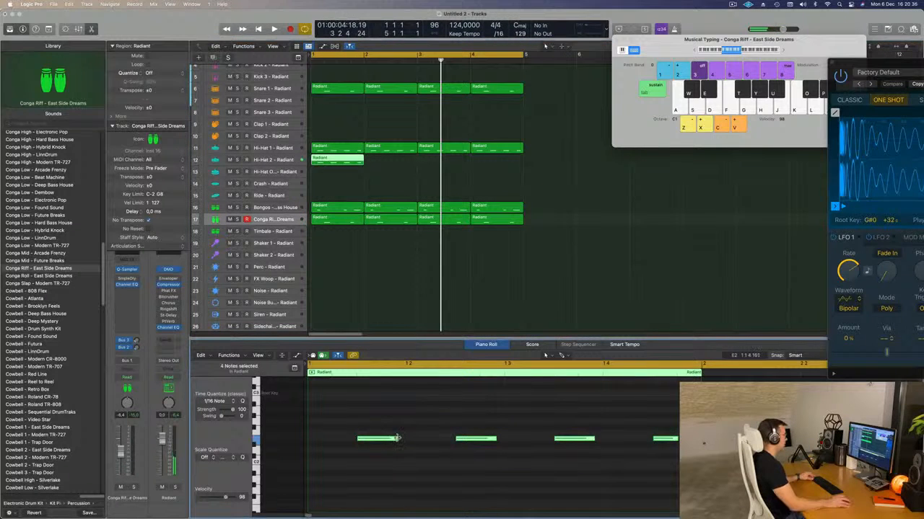
{"action": "left_click_drag", "start_coordinate": [397, 438], "coordinate": [315, 443]}
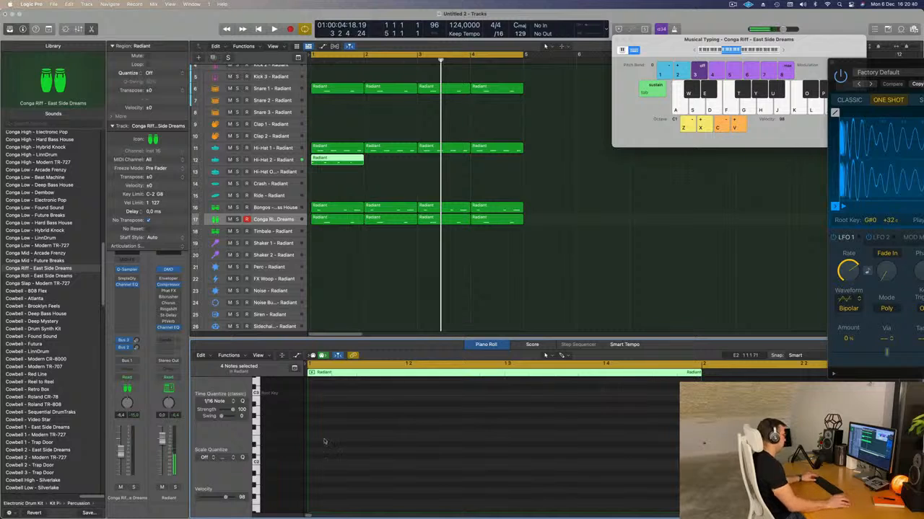
{"action": "key", "text": "Return"}
{"action": "left_click_drag", "start_coordinate": [315, 462], "coordinate": [389, 469]}
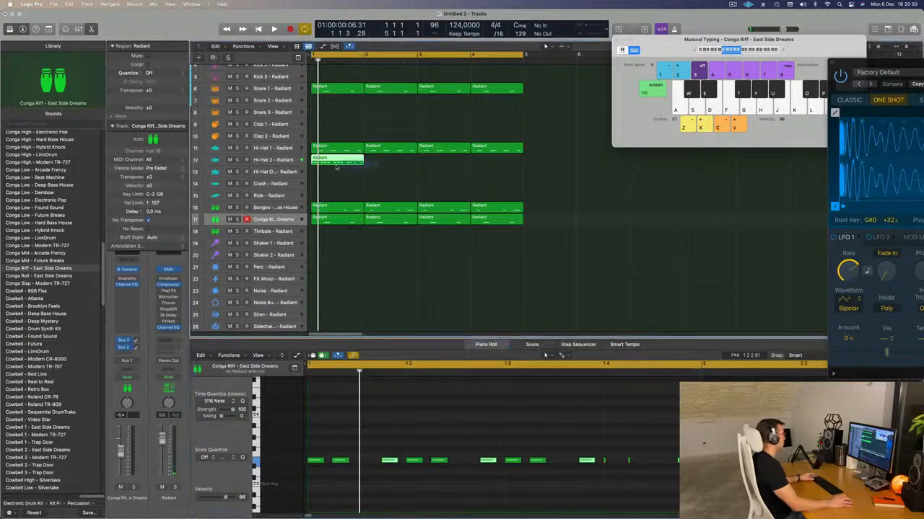
Repeat the Hi-Hat 2 region three times through bar 4, and play the loop with that track selected
{"action": "key", "text": "super+r"}
{"action": "key", "text": "super+r"}
{"action": "key", "text": "super+r"}
{"action": "key", "text": "space"}
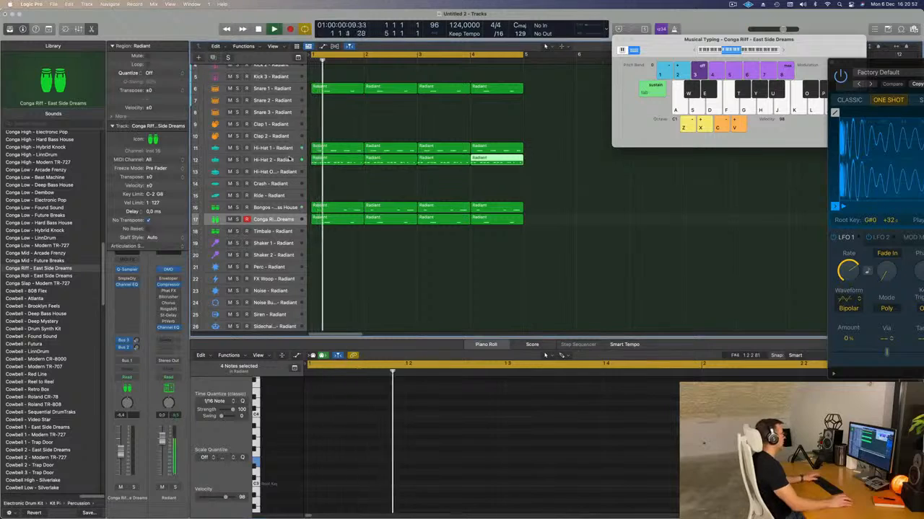
{"action": "left_click", "coordinate": [273, 160]}
{"action": "key", "text": "space"}
{"action": "key", "text": "space"}
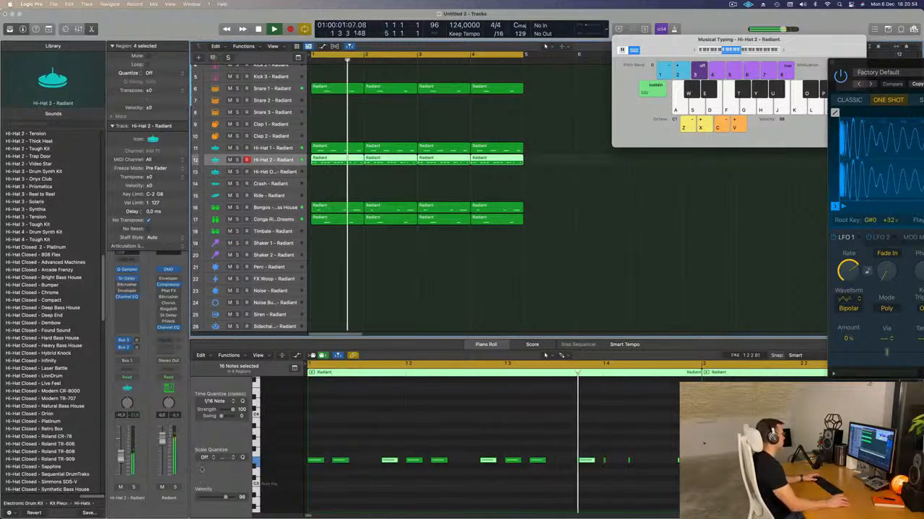
Try moving the selected Hi-Hat 2 notes one sixteenth earlier, and undo the move
{"action": "left_click_drag", "start_coordinate": [391, 468], "coordinate": [365, 466]}
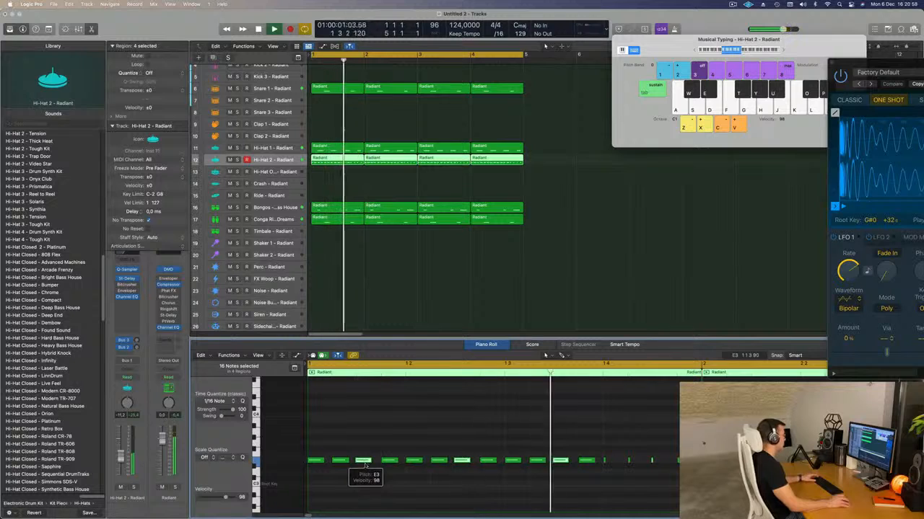
{"action": "key", "text": "super+z"}
{"action": "key", "text": "Return"}
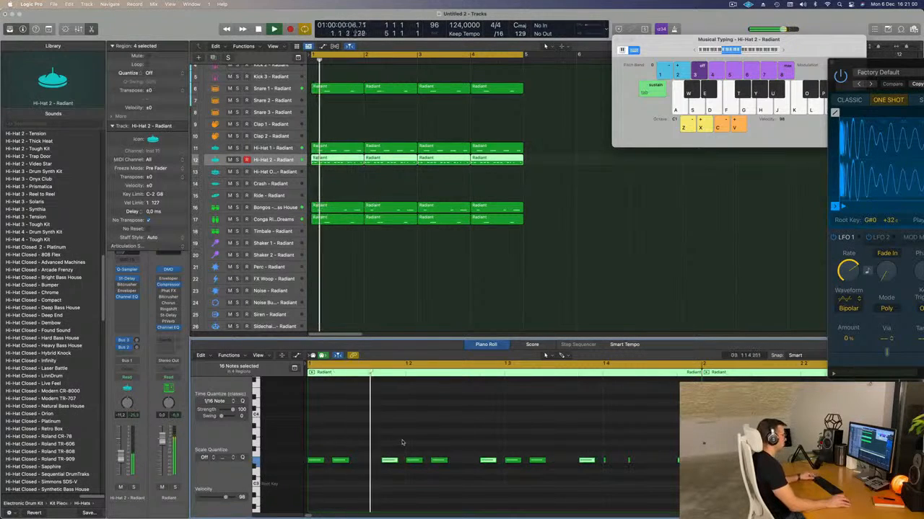
Lengthen the three very short notes in beat 4 of the first Hi-Hat 2 region to match the others
{"action": "key", "text": "super+Left"}
{"action": "key", "text": "space"}
{"action": "left_click_drag", "start_coordinate": [569, 454], "coordinate": [658, 481]}
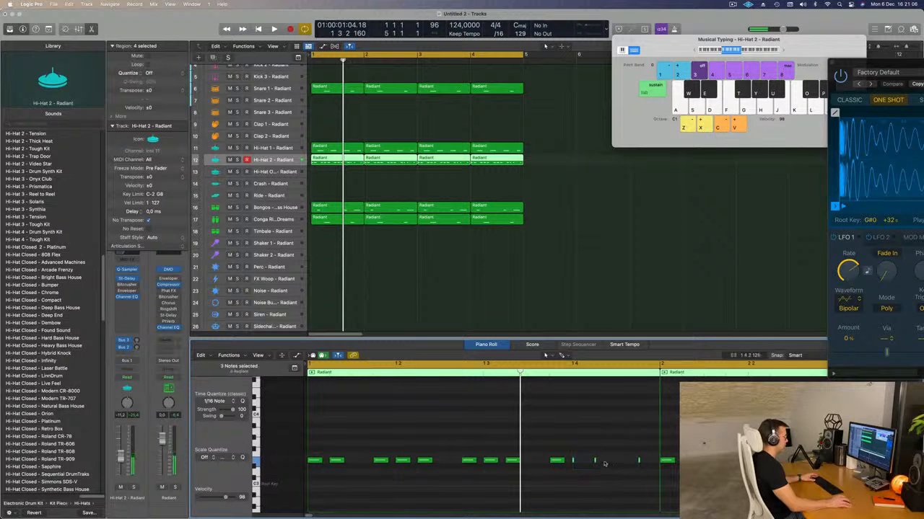
{"action": "left_click_drag", "start_coordinate": [595, 460], "coordinate": [612, 463]}
{"action": "key", "text": "space"}
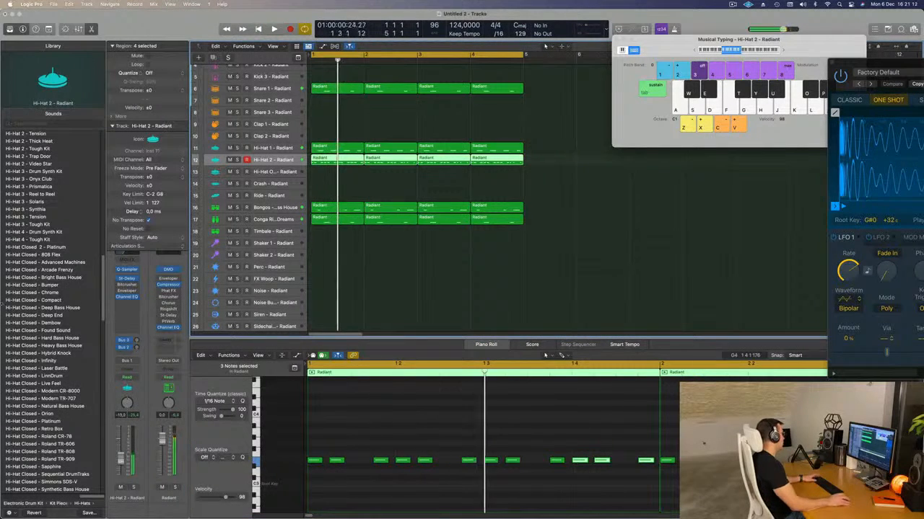
Try the Hi-Hat Closed 2 - Platinum and 808 Flex sounds on the Hi-Hat 2 track, and load Hi-Hat Closed - Advanced Machines
{"action": "scroll", "coordinate": [25, 358], "scroll_direction": "down", "scroll_amount": 5}
{"action": "scroll", "coordinate": [25, 358], "scroll_direction": "up", "scroll_amount": 5}
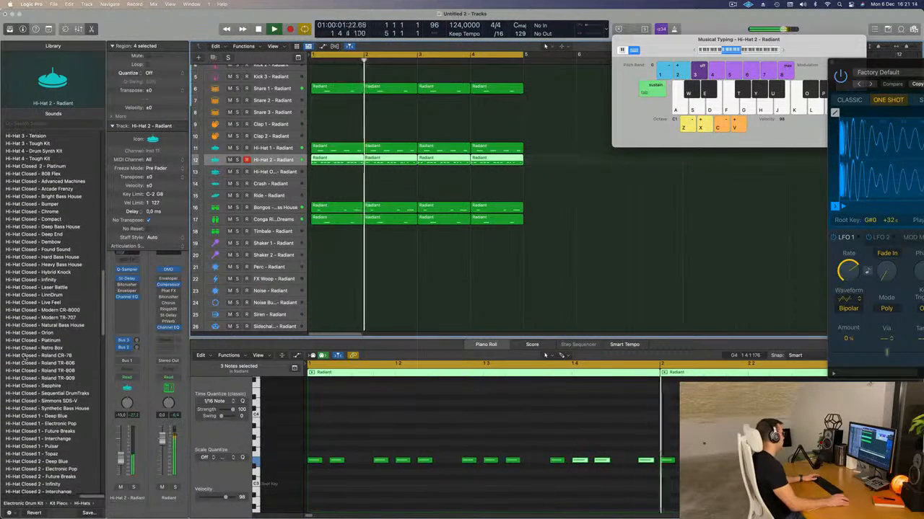
{"action": "scroll", "coordinate": [32, 250], "scroll_direction": "up", "scroll_amount": 5}
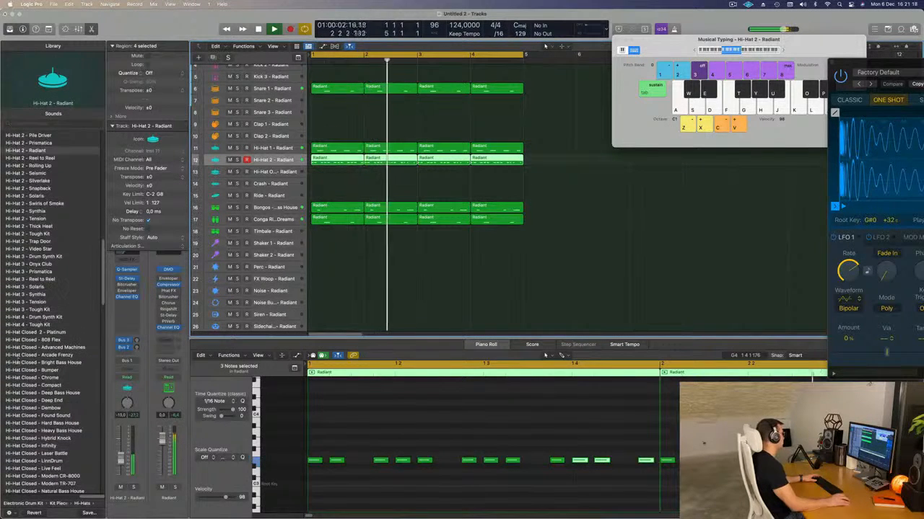
{"action": "left_click", "coordinate": [57, 332]}
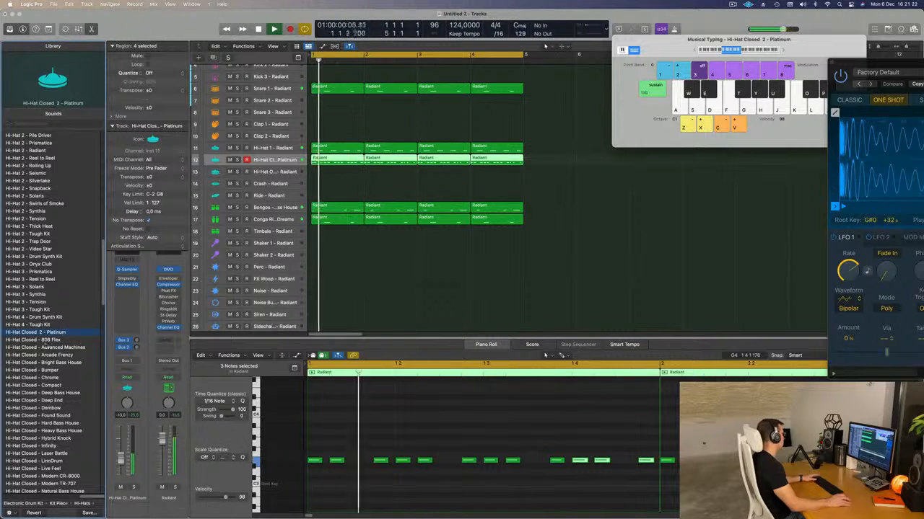
{"action": "left_click", "coordinate": [59, 339]}
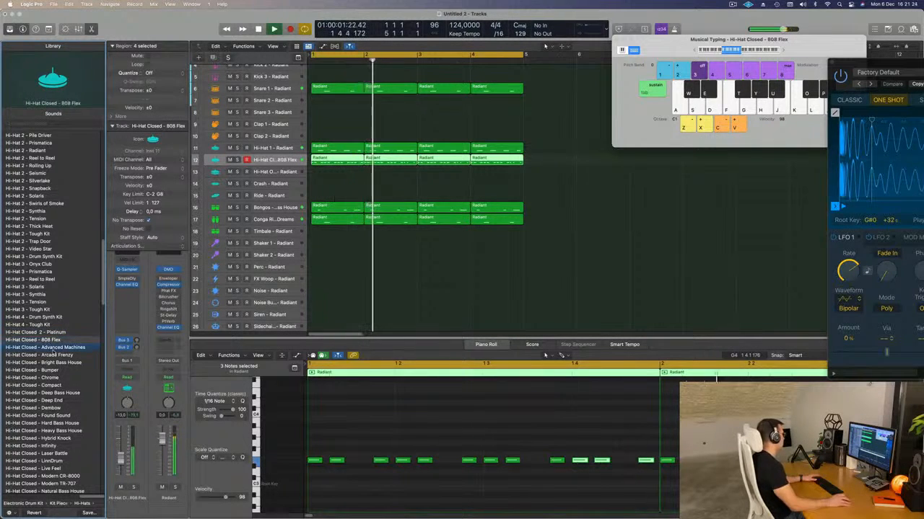
{"action": "key", "text": "Down"}
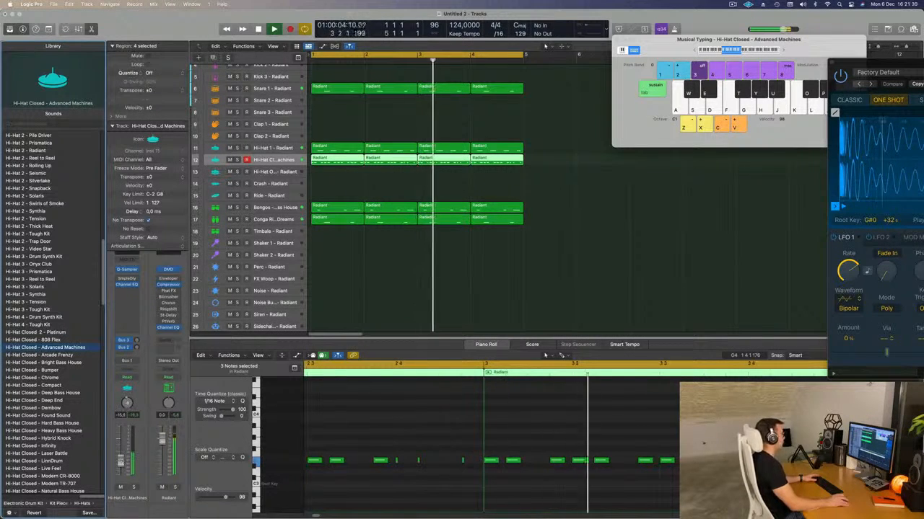
Deselect the regions and lower the Bongos - Natural Bass House track's volume to about -23 dB
{"action": "scroll", "coordinate": [460, 294], "scroll_direction": "up", "scroll_amount": 1}
{"action": "scroll", "coordinate": [459, 294], "scroll_direction": "up", "scroll_amount": 5}
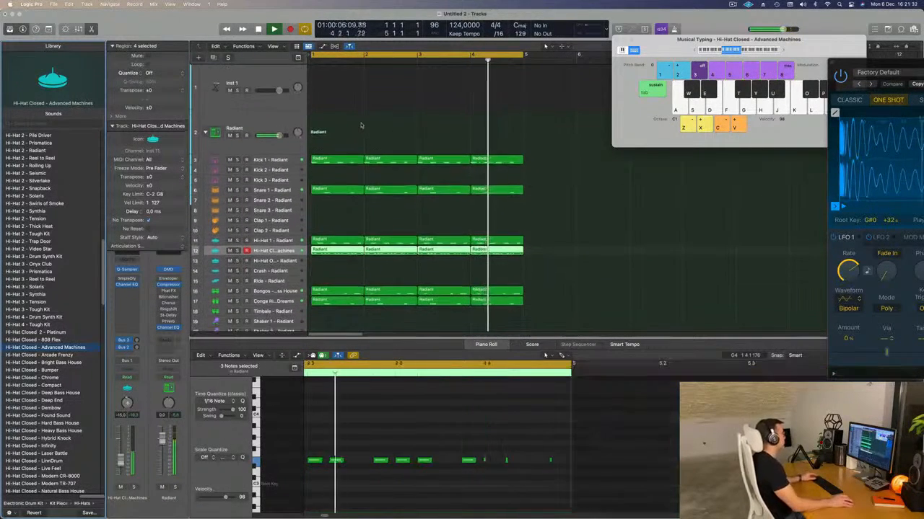
{"action": "left_click", "coordinate": [556, 238]}
{"action": "scroll", "coordinate": [275, 275], "scroll_direction": "down", "scroll_amount": 1}
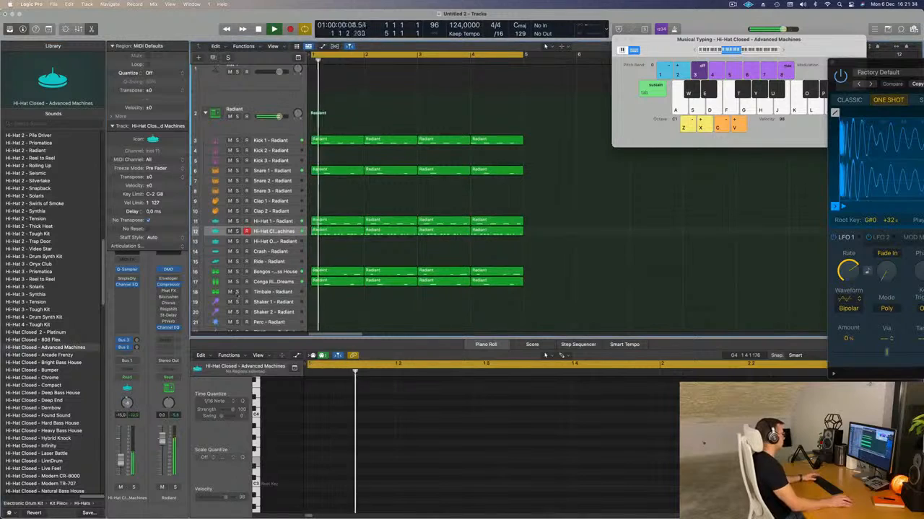
{"action": "left_click", "coordinate": [275, 272]}
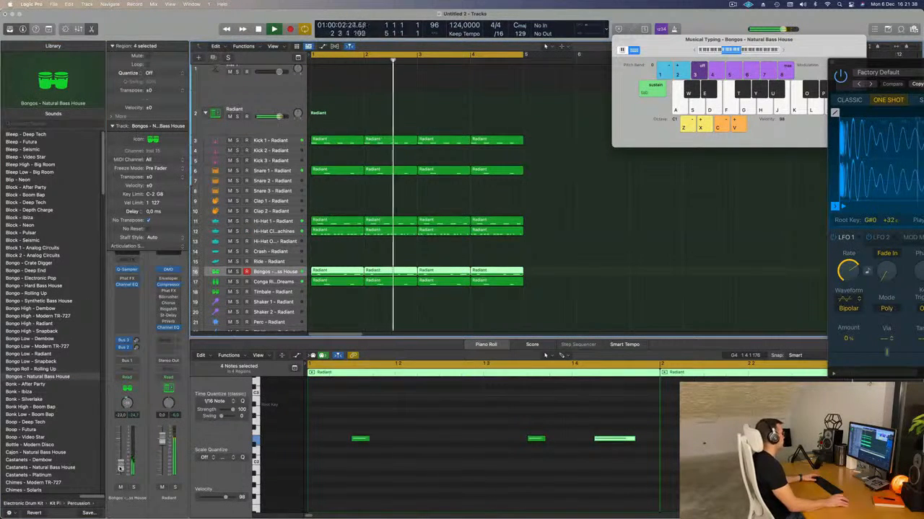
Load Alchemy on the Inst 1 track, reposition its window and filter the presets to the Bass category
{"action": "scroll", "coordinate": [256, 80], "scroll_direction": "up", "scroll_amount": 1}
{"action": "left_click", "coordinate": [256, 76]}
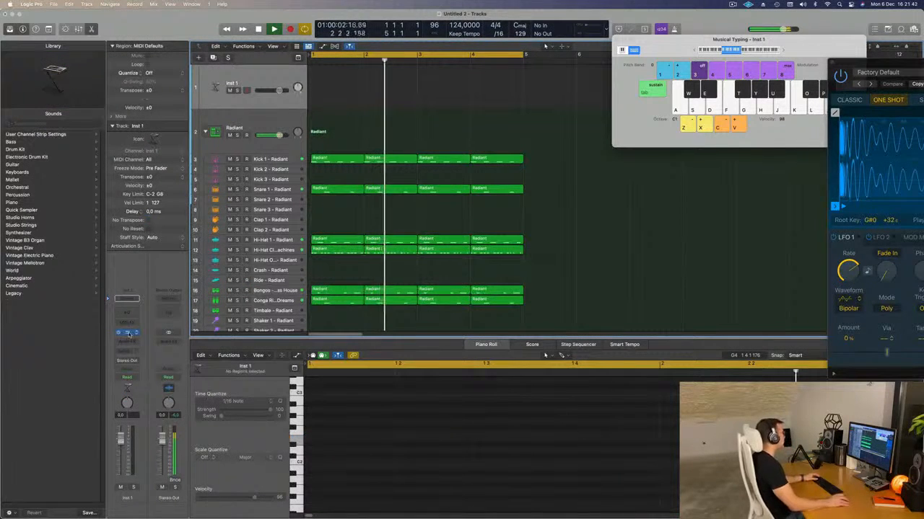
{"action": "left_click", "coordinate": [128, 333]}
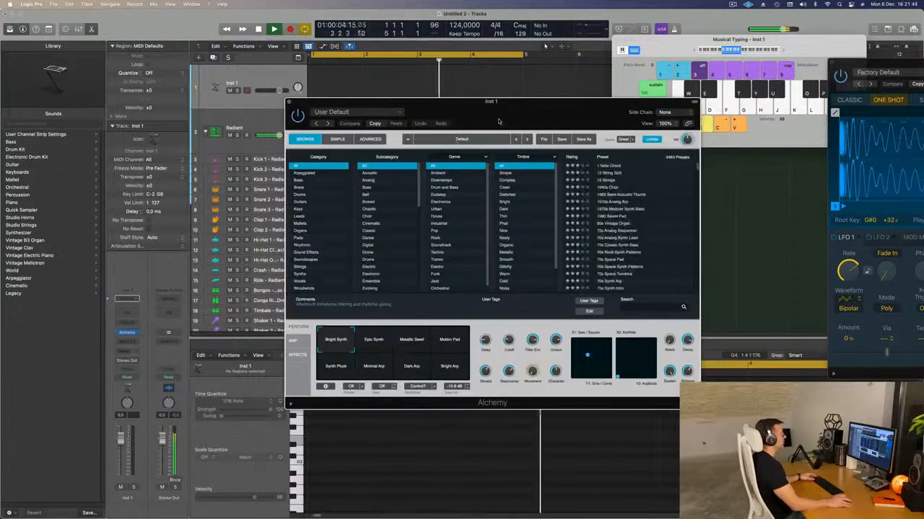
{"action": "left_click_drag", "start_coordinate": [498, 121], "coordinate": [533, 166]}
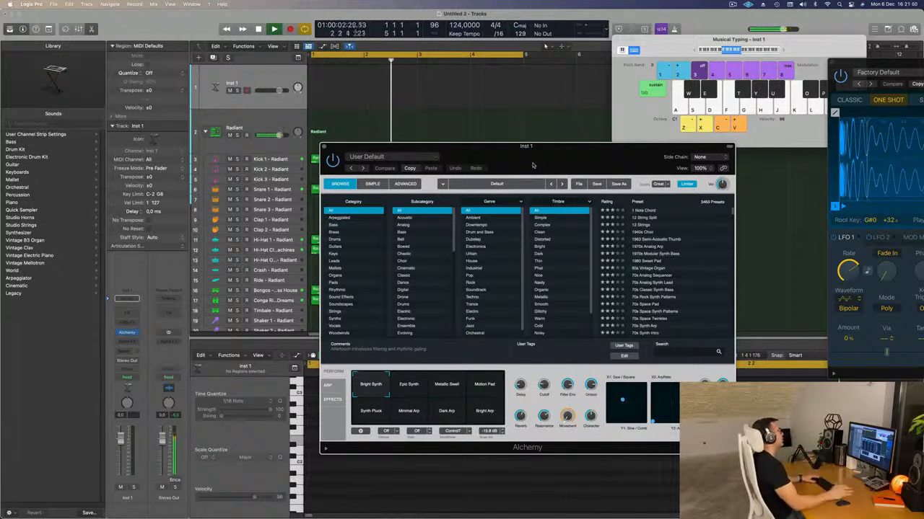
{"action": "left_click_drag", "start_coordinate": [533, 166], "coordinate": [497, 136]}
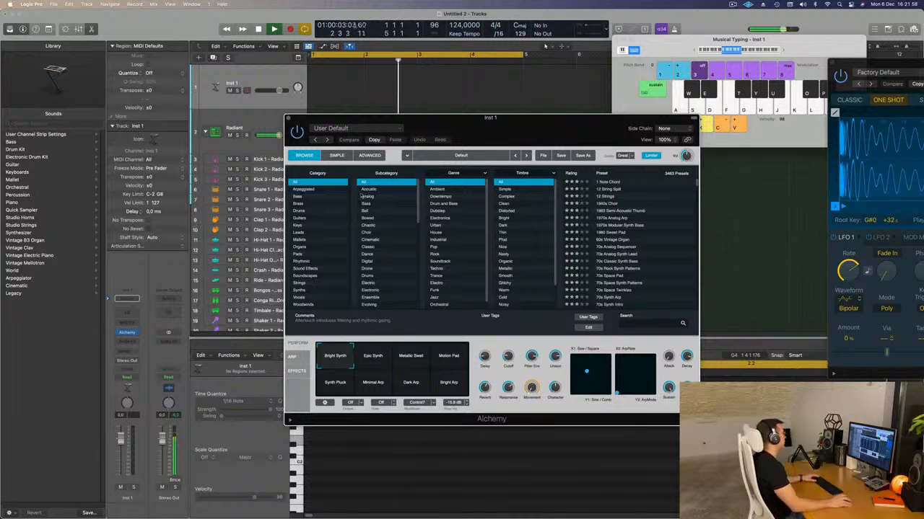
{"action": "left_click", "coordinate": [299, 197]}
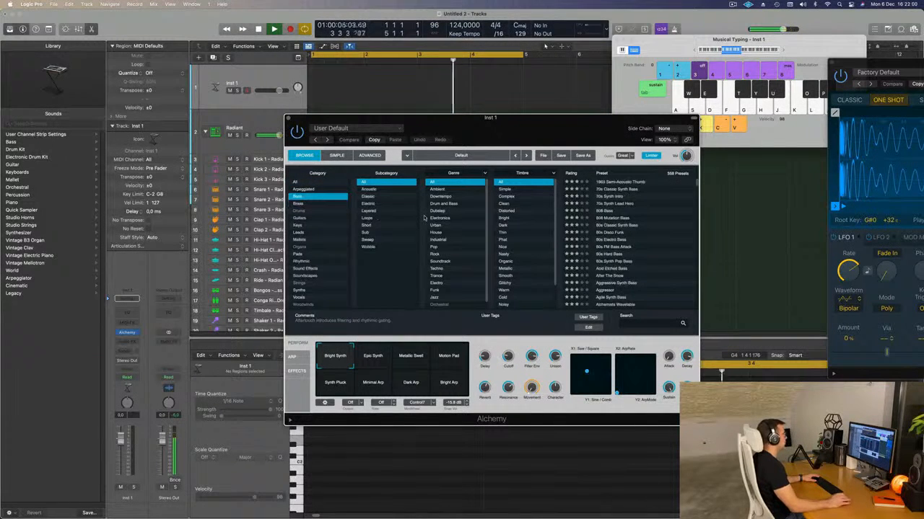
Filter the Alchemy bass presets to the Simple timbre, load Layered Brass and play repeated G notes through Musical Typing
{"action": "left_click", "coordinate": [503, 189]}
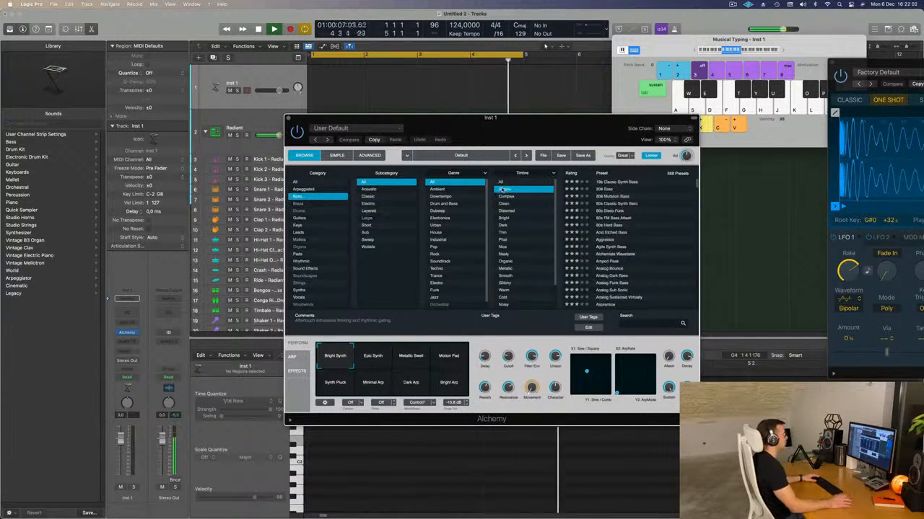
{"action": "scroll", "coordinate": [647, 216], "scroll_direction": "down", "scroll_amount": 10}
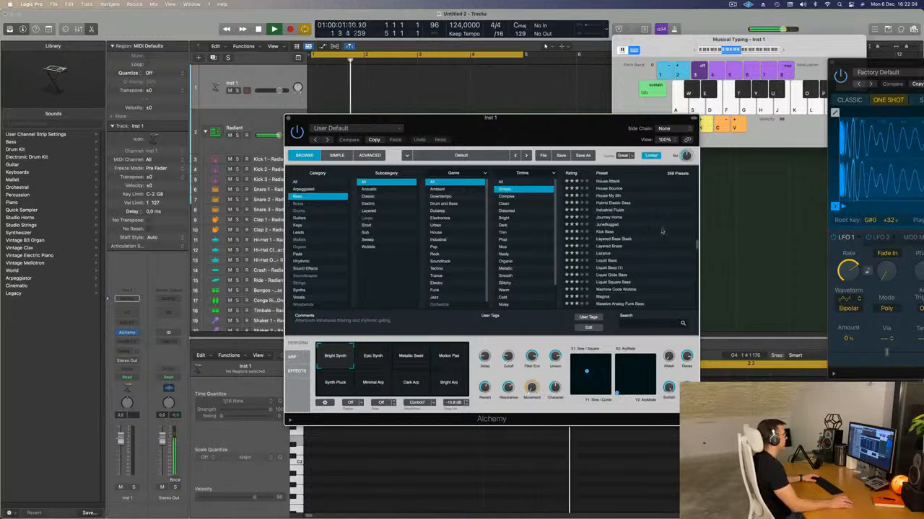
{"action": "left_click", "coordinate": [606, 246]}
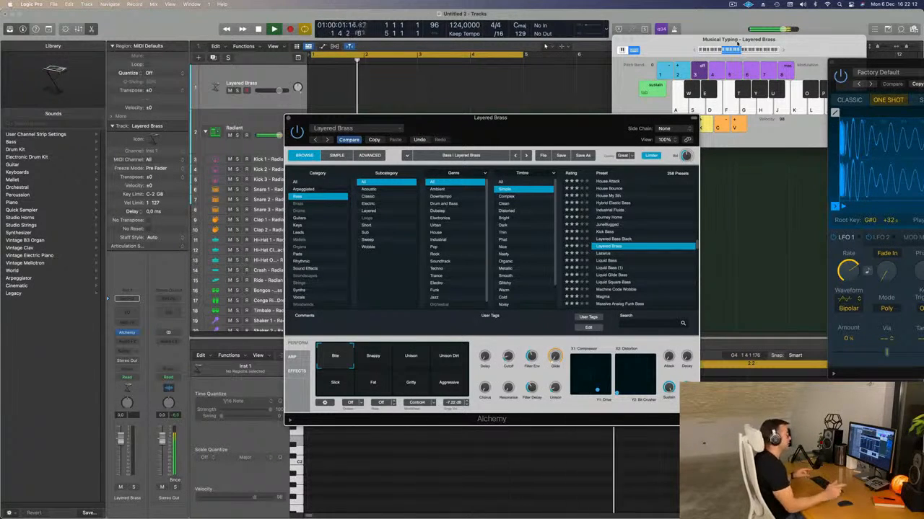
{"action": "left_click_drag", "start_coordinate": [663, 50], "coordinate": [626, 51]}
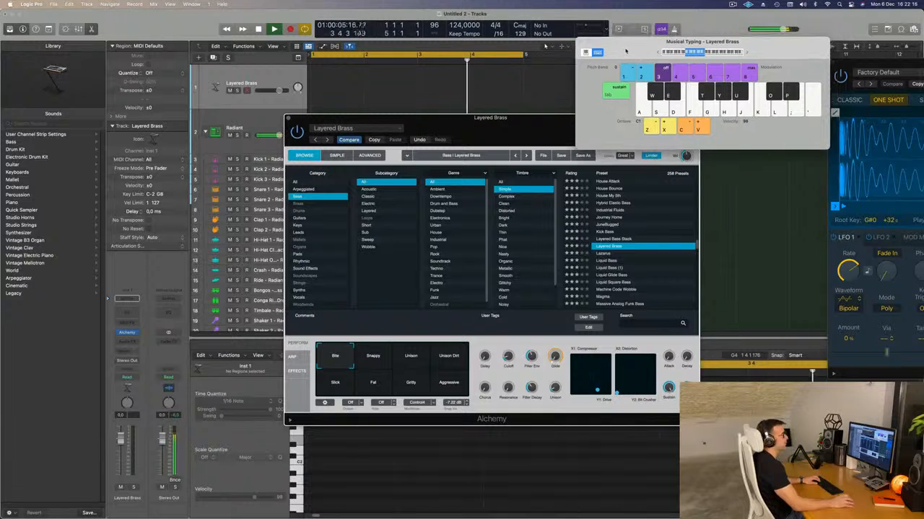
{"action": "key", "text": "g"}
{"action": "key", "text": "g"}
{"action": "key", "text": "g"}
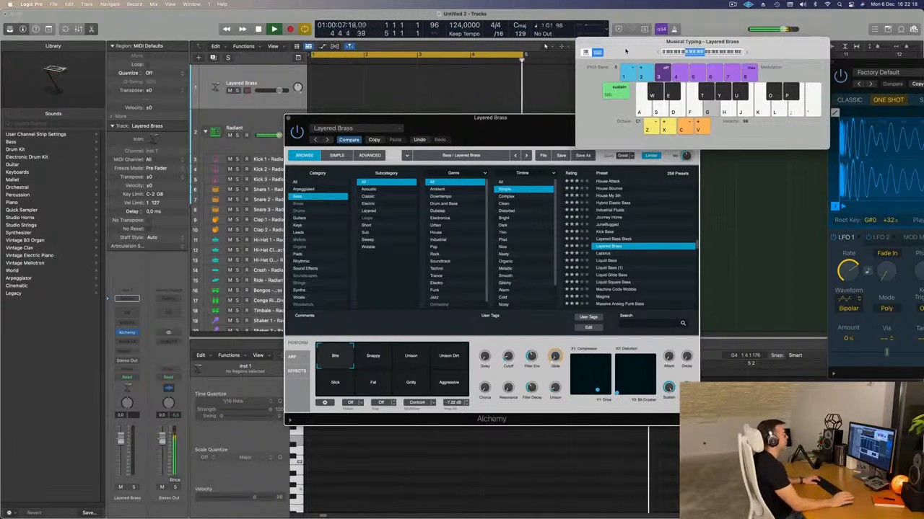
Try Layered Brass's Snappy, Unison and Unison Dirt snapshots with Alchemy moved higher, and lower the bass track's volume
{"action": "left_click_drag", "start_coordinate": [517, 134], "coordinate": [538, 83]}
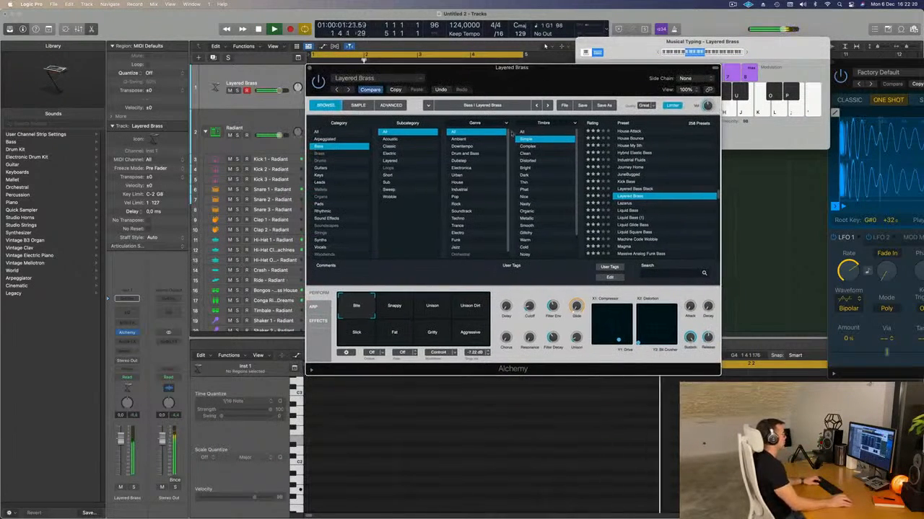
{"action": "left_click", "coordinate": [394, 306]}
{"action": "left_click", "coordinate": [432, 306]}
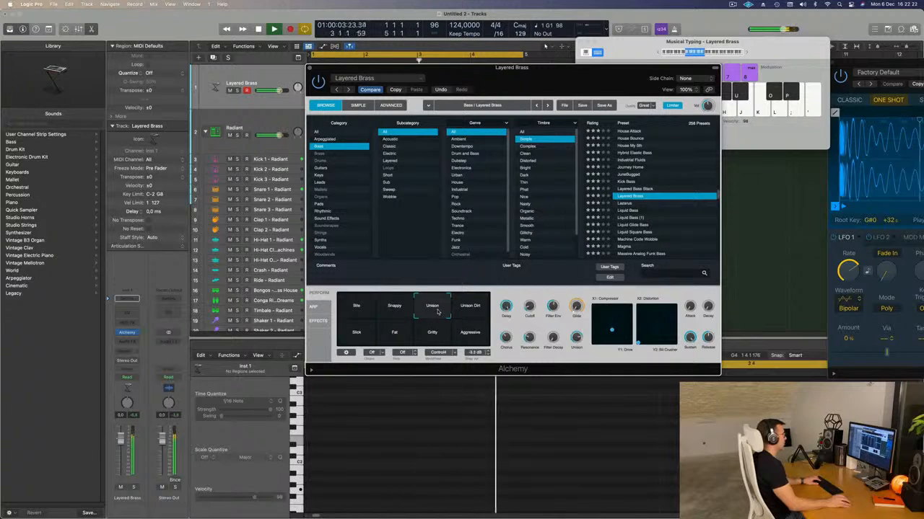
{"action": "left_click", "coordinate": [473, 311]}
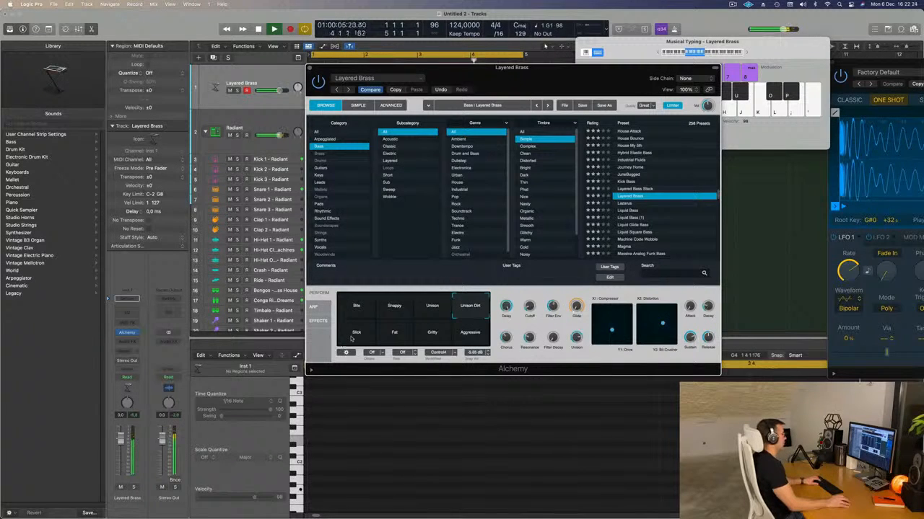
{"action": "left_click_drag", "start_coordinate": [121, 440], "coordinate": [120, 449]}
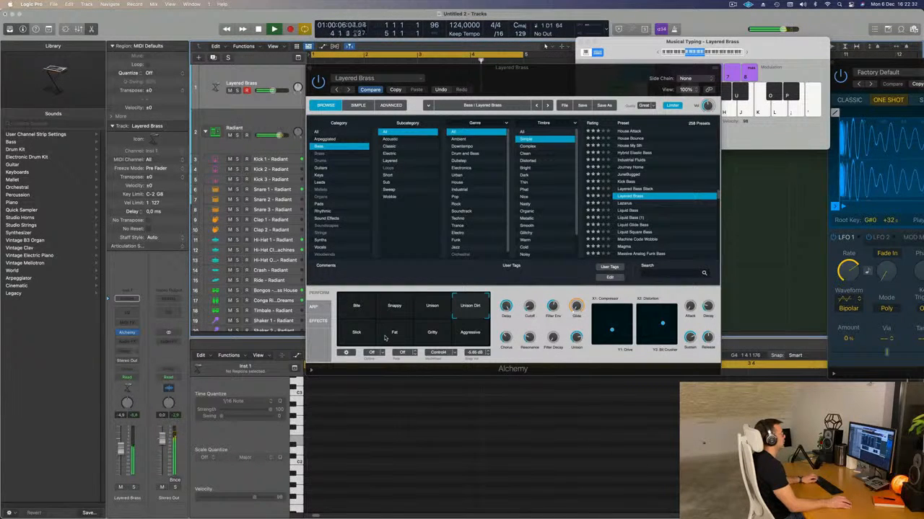
Try the Lazarus preset with its Thick, Wide Sweep and Solid & Wide snapshots
{"action": "left_click", "coordinate": [625, 204]}
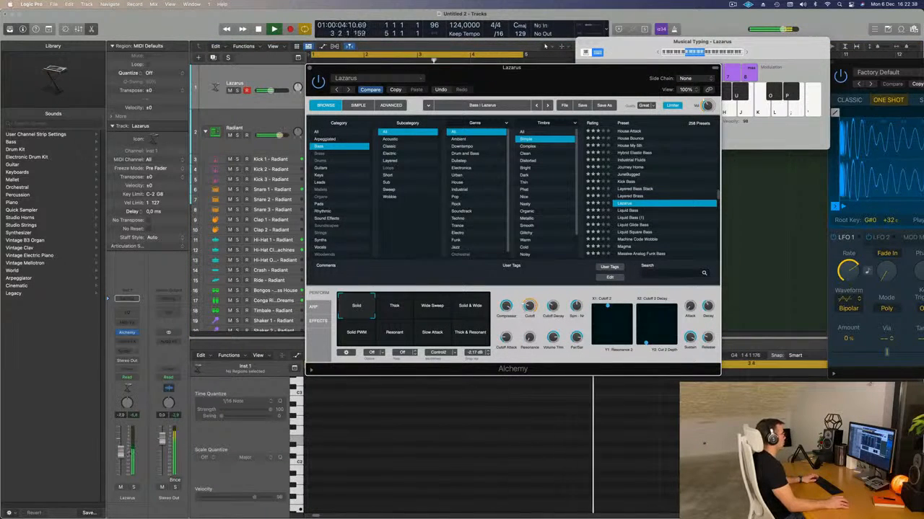
{"action": "left_click", "coordinate": [396, 310]}
{"action": "left_click", "coordinate": [441, 311]}
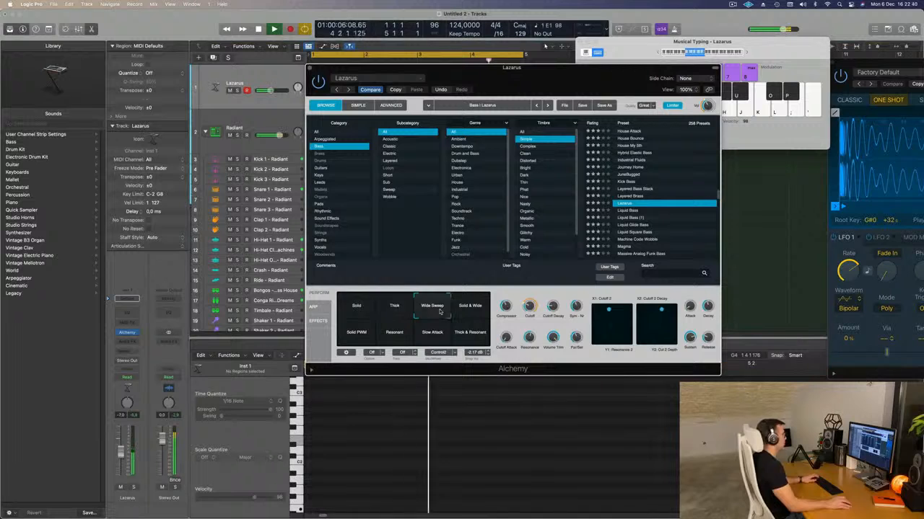
{"action": "left_click", "coordinate": [482, 310]}
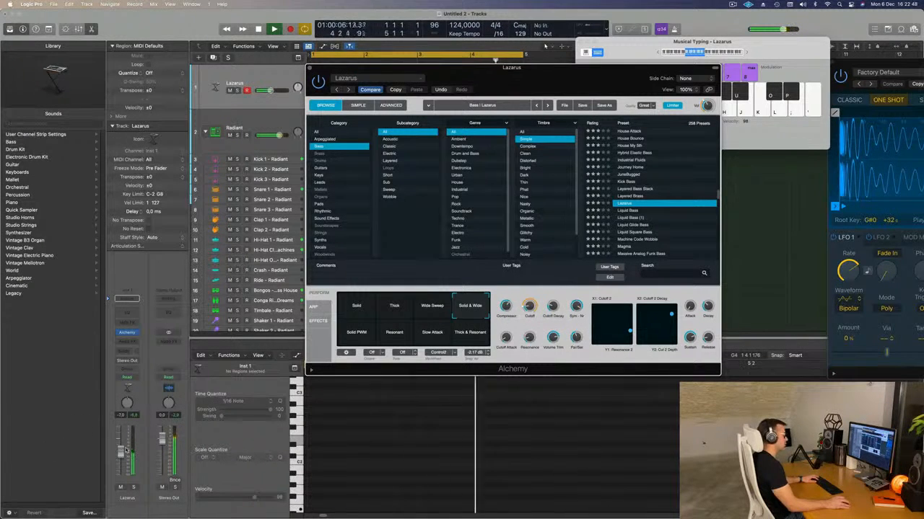
Try the Liquid Glide Bass and Liquid Square Bass presets, raising the Musical Typing octave to C2
{"action": "left_click", "coordinate": [632, 225]}
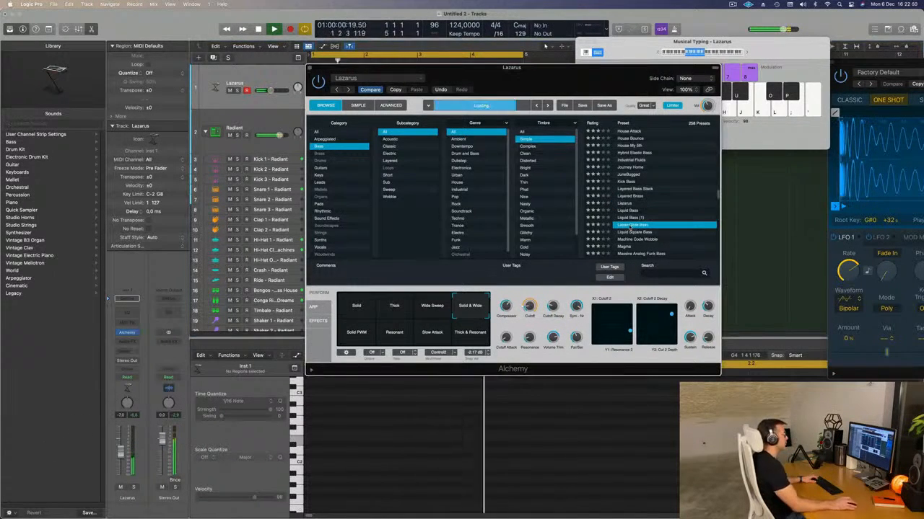
{"action": "left_click", "coordinate": [637, 232]}
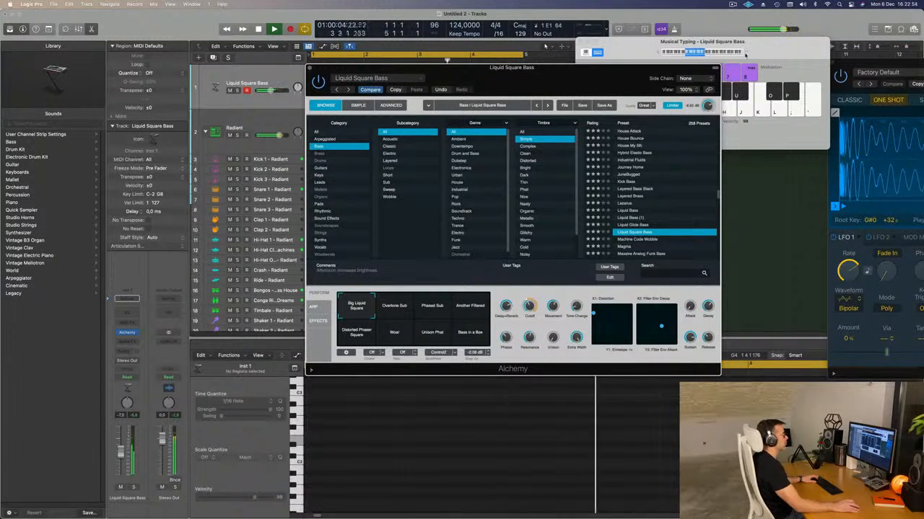
{"action": "left_click", "coordinate": [745, 54]}
Try the Magma and Massive Analog Funk Bass presets on the bass track
{"action": "scroll", "coordinate": [657, 232], "scroll_direction": "down", "scroll_amount": 1}
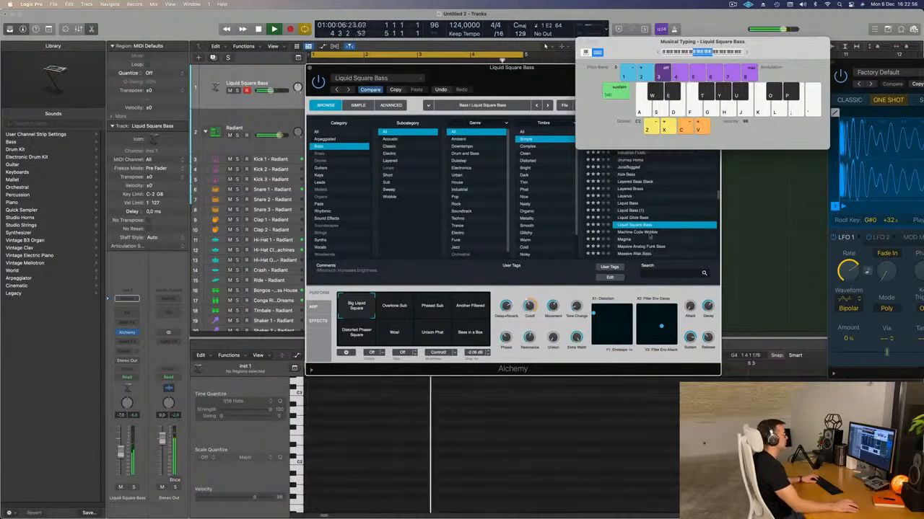
{"action": "left_click", "coordinate": [630, 241]}
{"action": "left_click", "coordinate": [625, 240]}
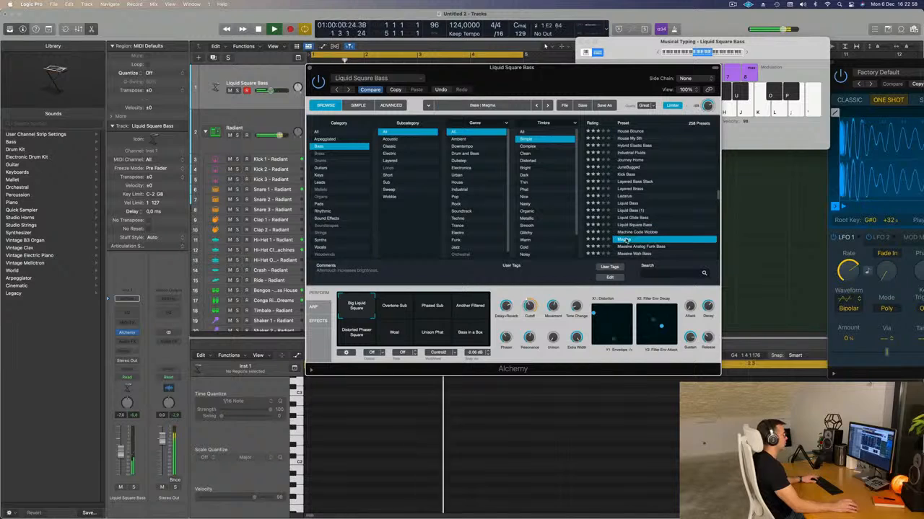
{"action": "scroll", "coordinate": [651, 233], "scroll_direction": "down", "scroll_amount": 3}
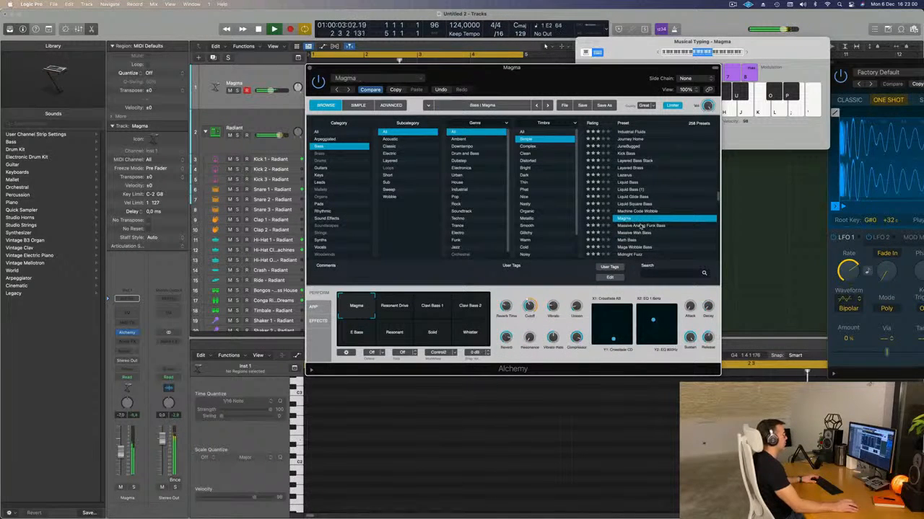
{"action": "left_click", "coordinate": [640, 226]}
Try the Math Bass preset with its Dry, Resonant 1 and Rounded 1 snapshots, and return to Wet
{"action": "scroll", "coordinate": [640, 225], "scroll_direction": "down", "scroll_amount": 3}
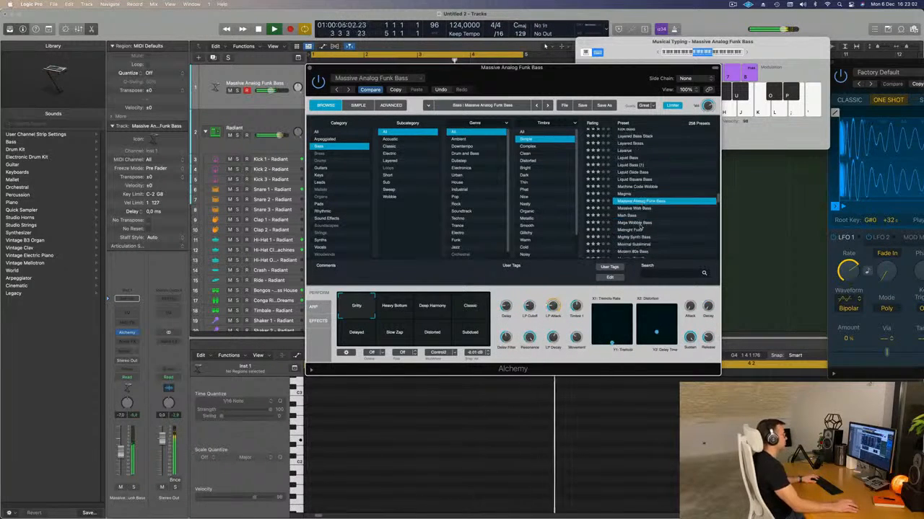
{"action": "left_click", "coordinate": [623, 215]}
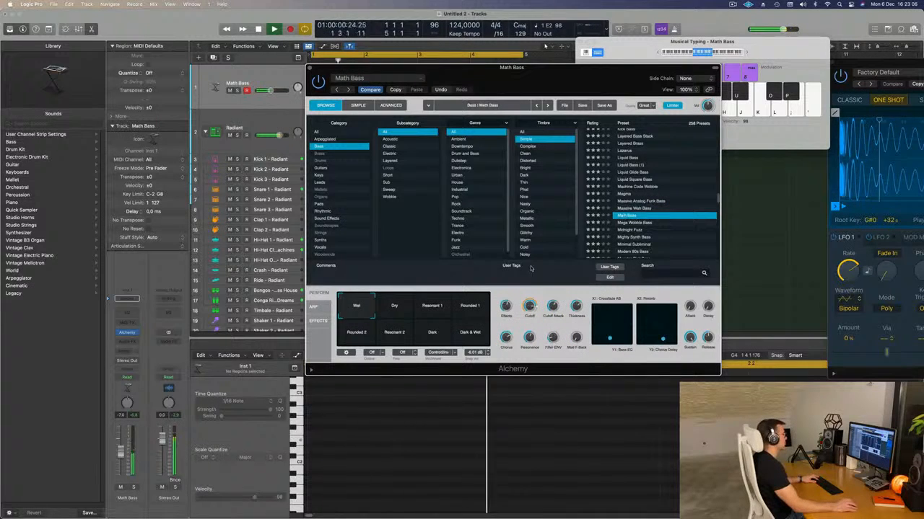
{"action": "left_click", "coordinate": [405, 312]}
{"action": "left_click", "coordinate": [430, 309]}
{"action": "left_click", "coordinate": [469, 308]}
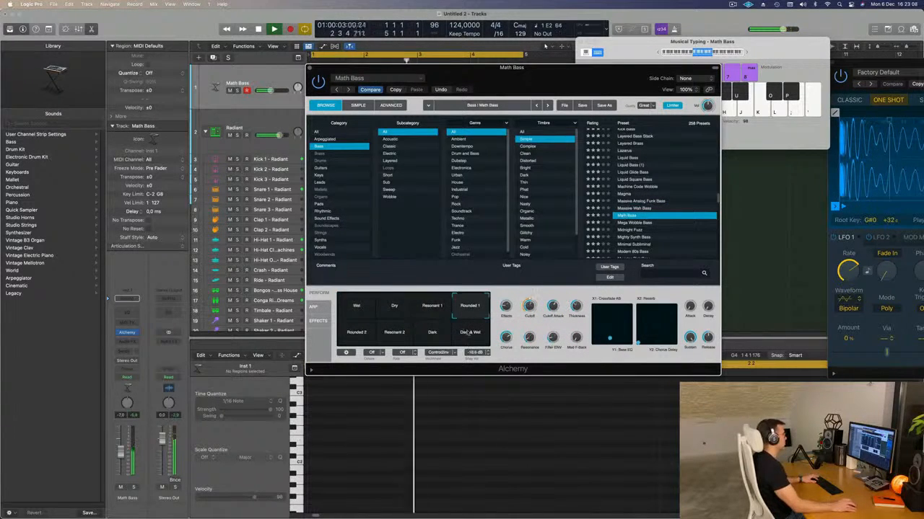
{"action": "left_click", "coordinate": [356, 305]}
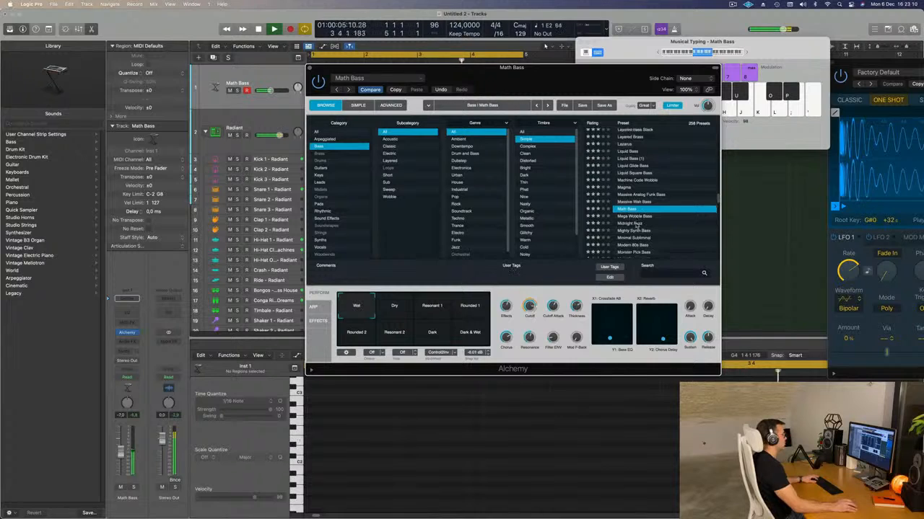
Try the Mighty Synth Bass preset and load Minimal Subliminal in its place
{"action": "scroll", "coordinate": [626, 224], "scroll_direction": "down", "scroll_amount": 2}
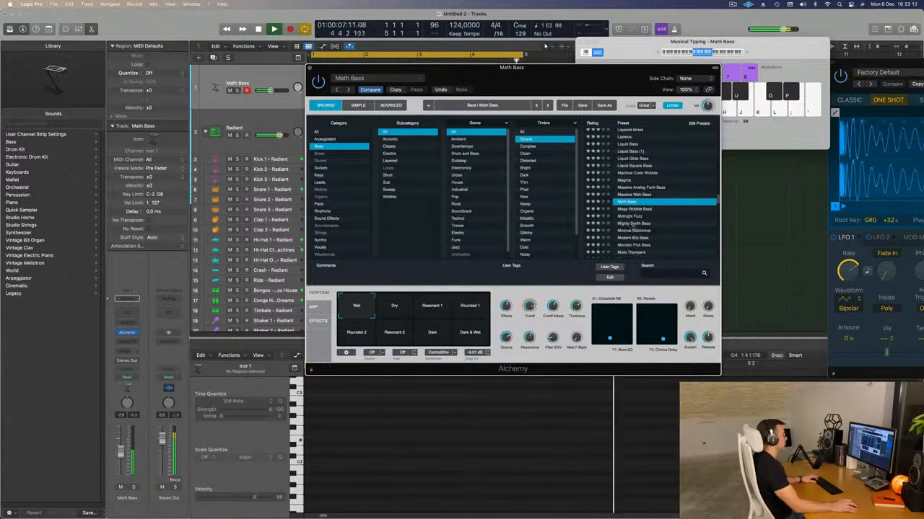
{"action": "left_click", "coordinate": [662, 223]}
{"action": "scroll", "coordinate": [662, 219], "scroll_direction": "down", "scroll_amount": 1}
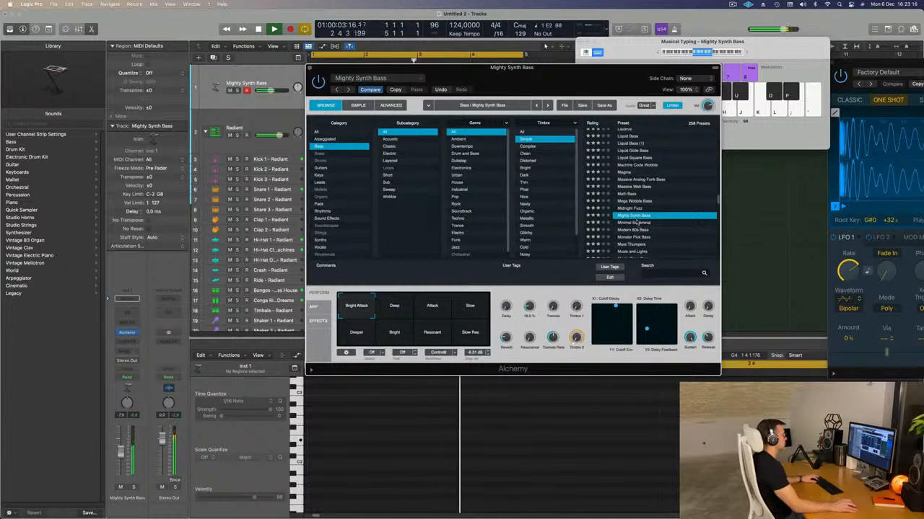
{"action": "left_click", "coordinate": [637, 223]}
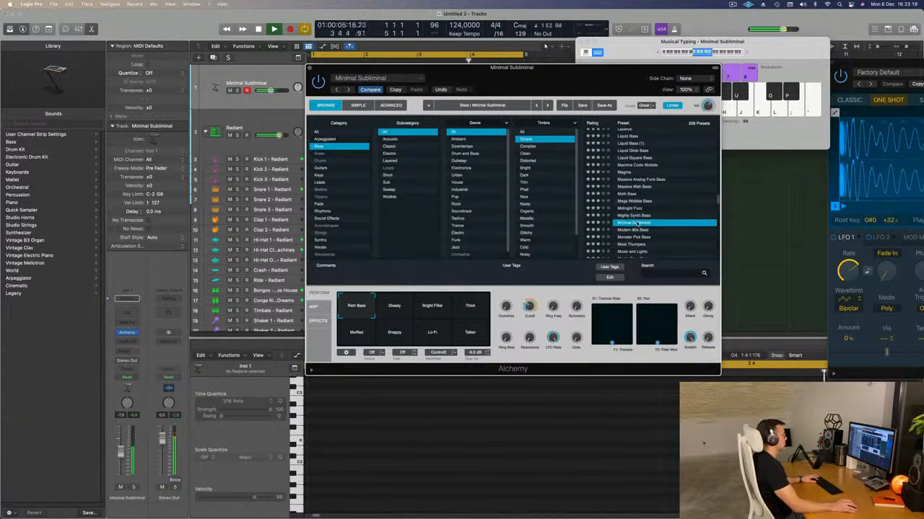
Try Minimal Subliminal's Steady and Thick snapshots, then Rich Bass with the Musical Typing octave lowered to C1
{"action": "left_click", "coordinate": [404, 310]}
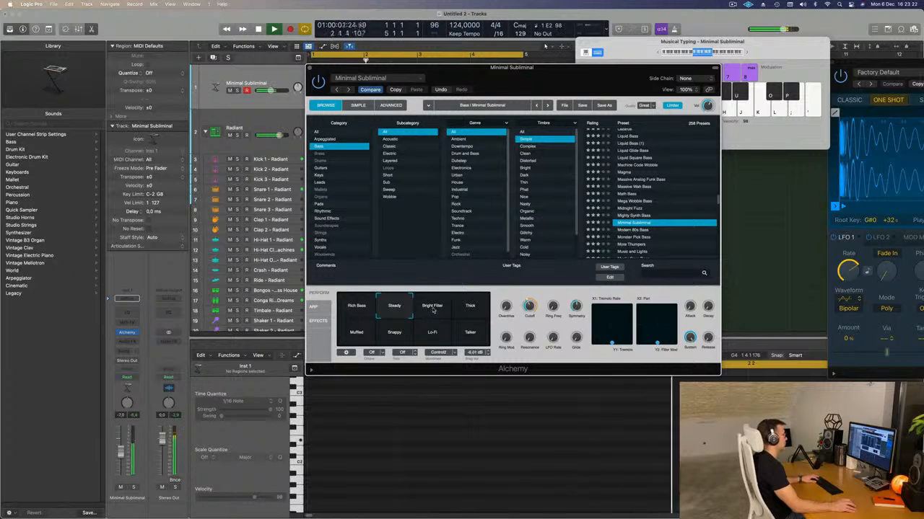
{"action": "left_click", "coordinate": [481, 310]}
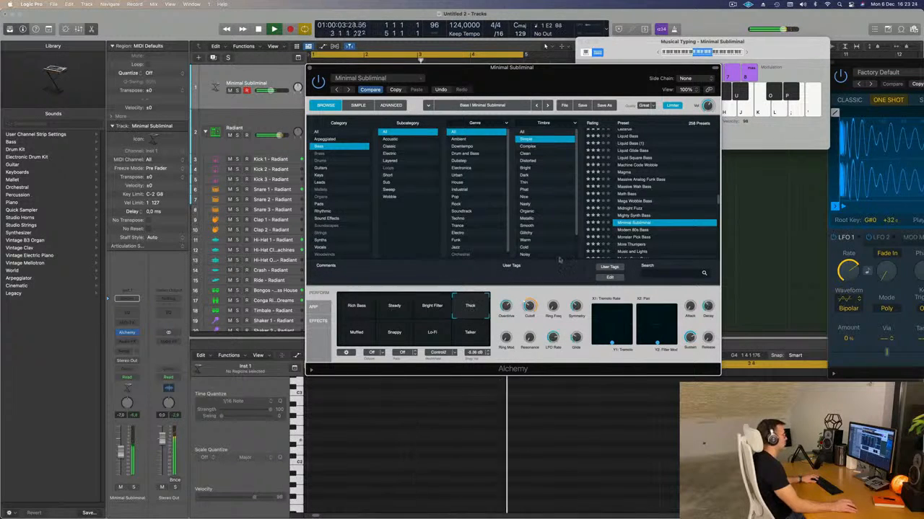
{"action": "left_click", "coordinate": [673, 53]}
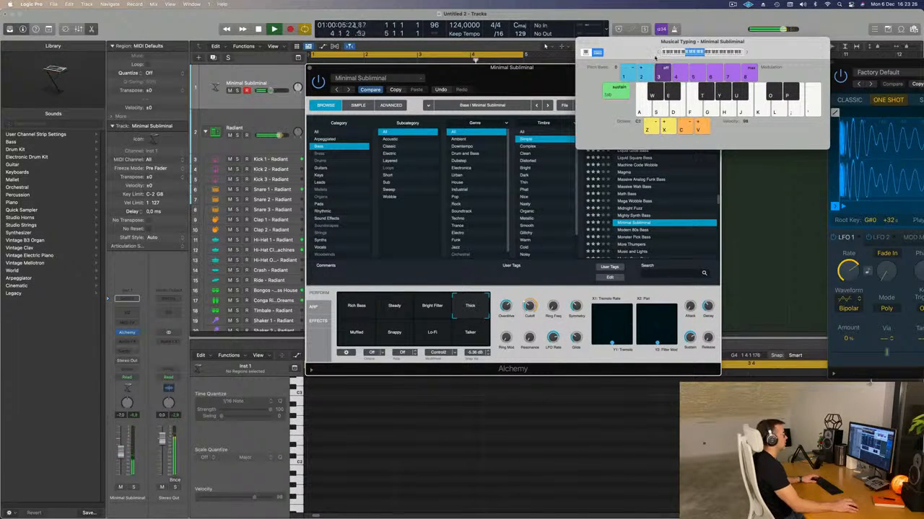
{"action": "left_click", "coordinate": [345, 307]}
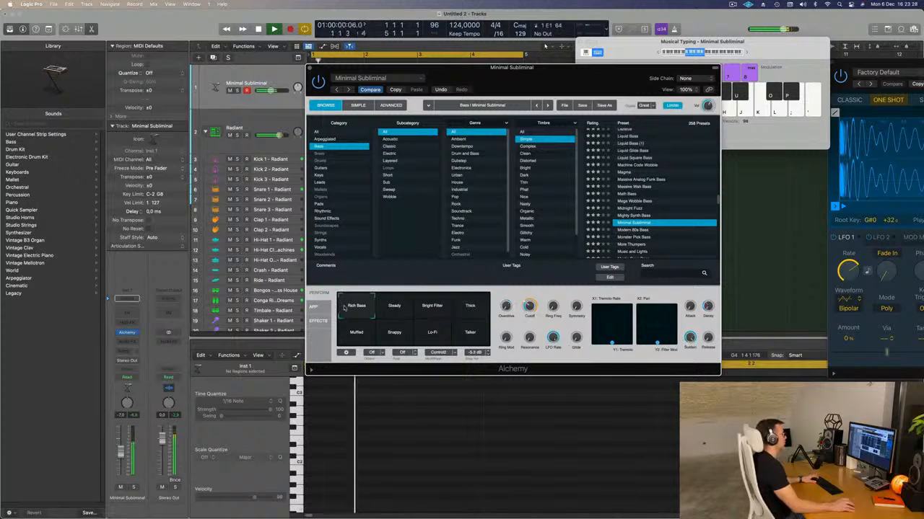
Try the Modern 80s Bass and Monster Pick Bass presets, with the Musical Typing octave raised to C2
{"action": "scroll", "coordinate": [635, 215], "scroll_direction": "down", "scroll_amount": 1}
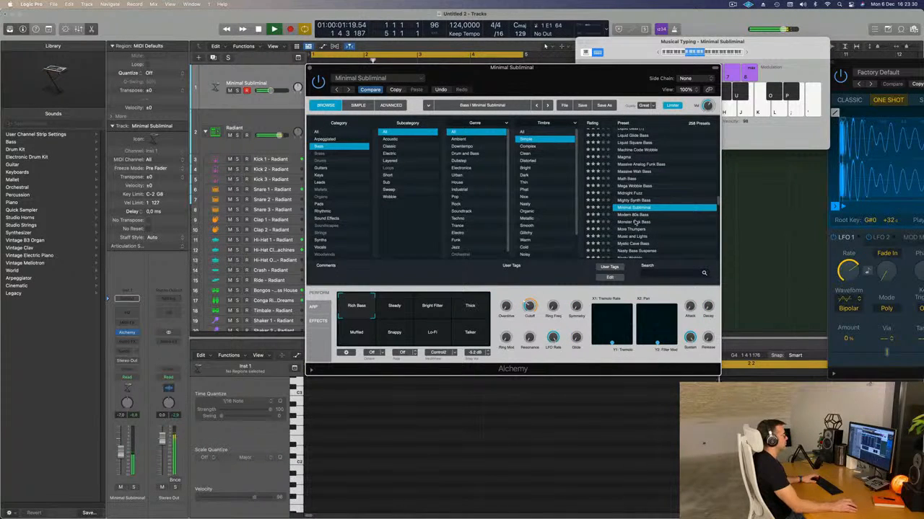
{"action": "left_click", "coordinate": [633, 215]}
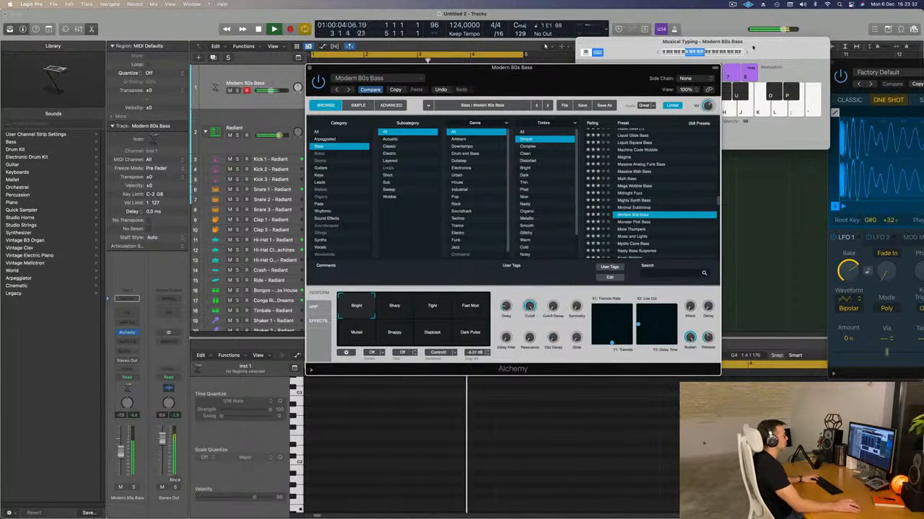
{"action": "left_click", "coordinate": [747, 52]}
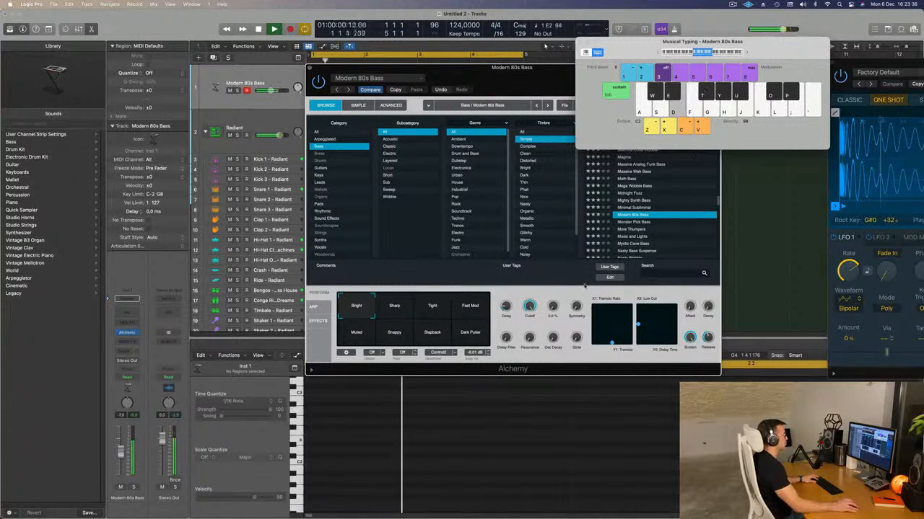
{"action": "left_click", "coordinate": [636, 223]}
{"action": "left_click", "coordinate": [635, 223]}
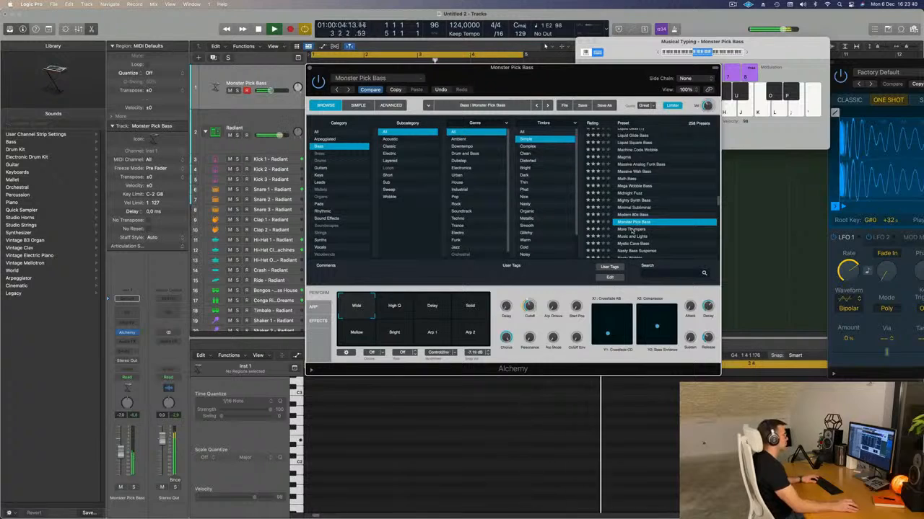
Load the More Thumpers preset, try its Analog, Solid 2 and Analog 2 snapshots, and select Wide
{"action": "left_click", "coordinate": [632, 230]}
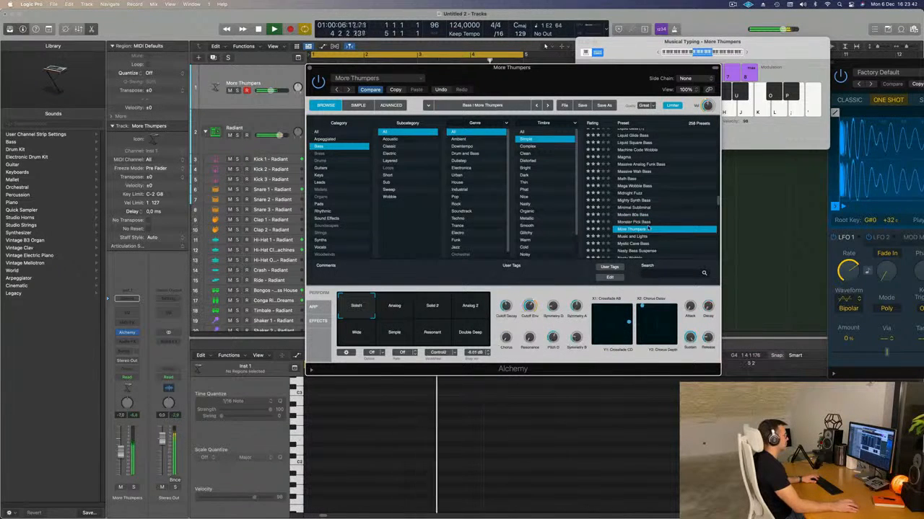
{"action": "left_click", "coordinate": [395, 307]}
{"action": "left_click", "coordinate": [428, 311]}
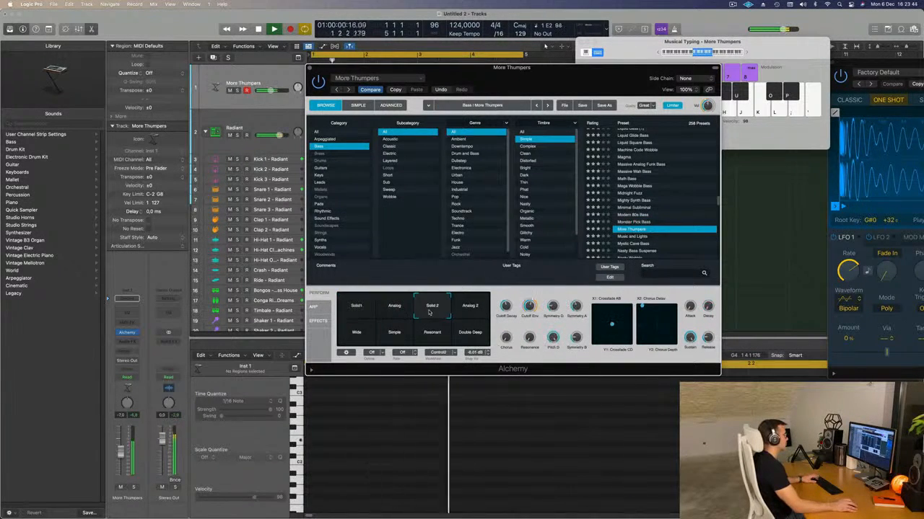
{"action": "left_click", "coordinate": [470, 307]}
{"action": "left_click", "coordinate": [356, 336]}
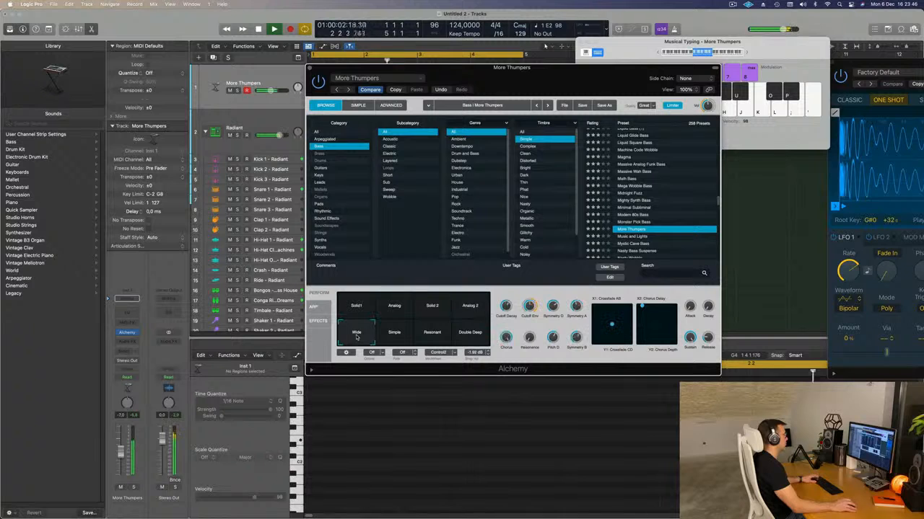
Try the Simple and Resonant snapshots of the More Thumpers preset and adjust its performance knobs
{"action": "left_click", "coordinate": [390, 335]}
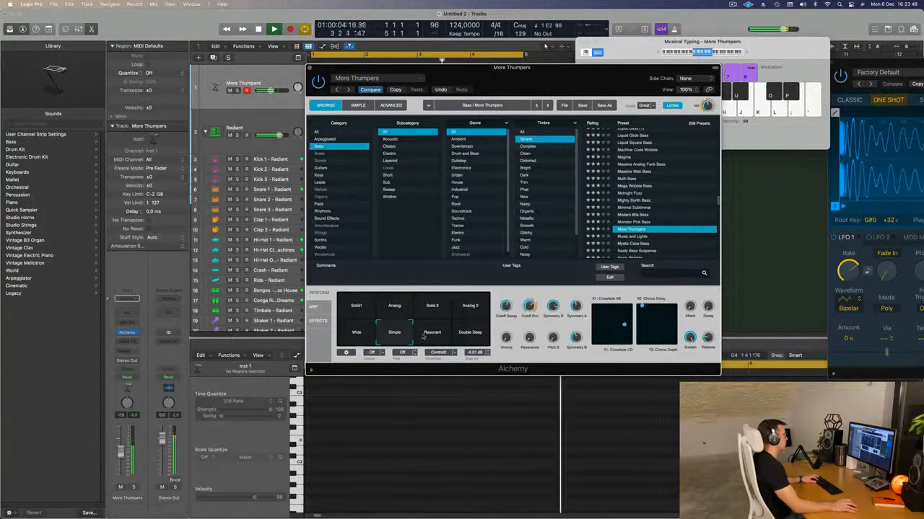
{"action": "left_click", "coordinate": [430, 335]}
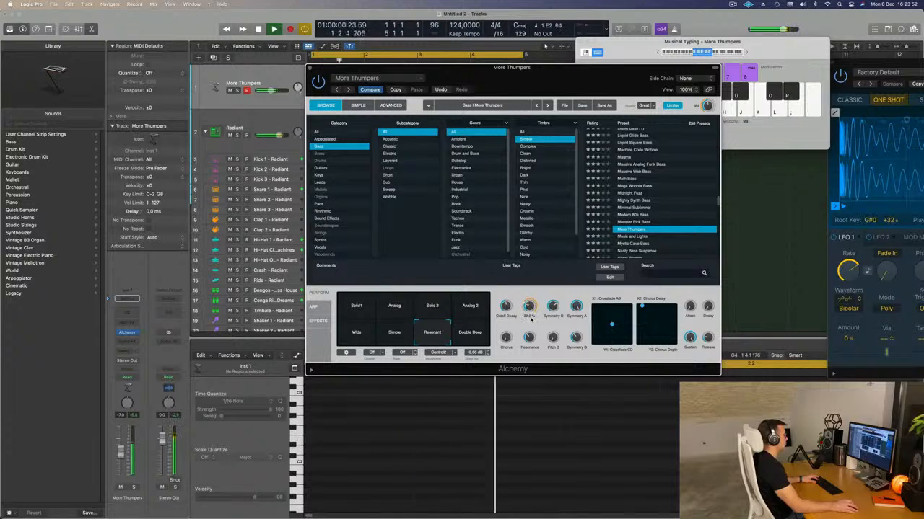
{"action": "left_click_drag", "start_coordinate": [531, 318], "coordinate": [529, 339]}
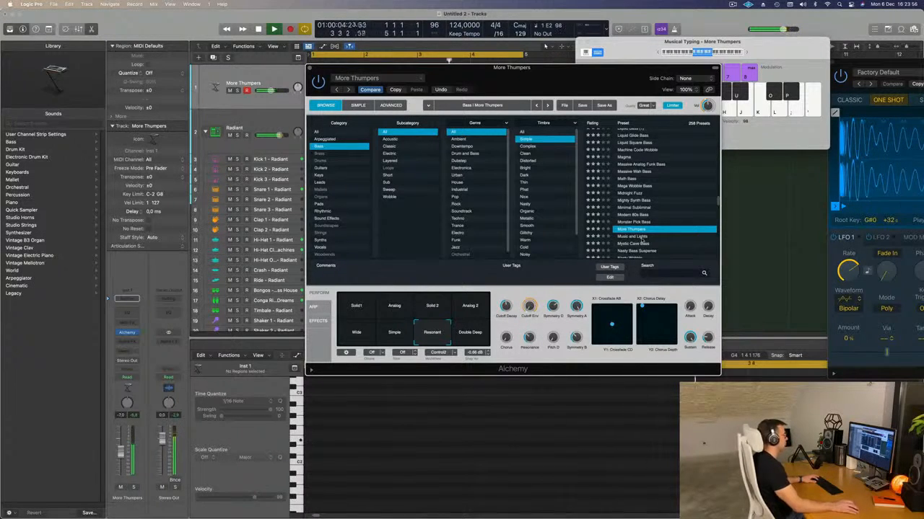
Audition the Music and Lights, Mystic Cave Bass, Nasty Bass Suspense and Nasty Wobble presets
{"action": "left_click", "coordinate": [635, 237]}
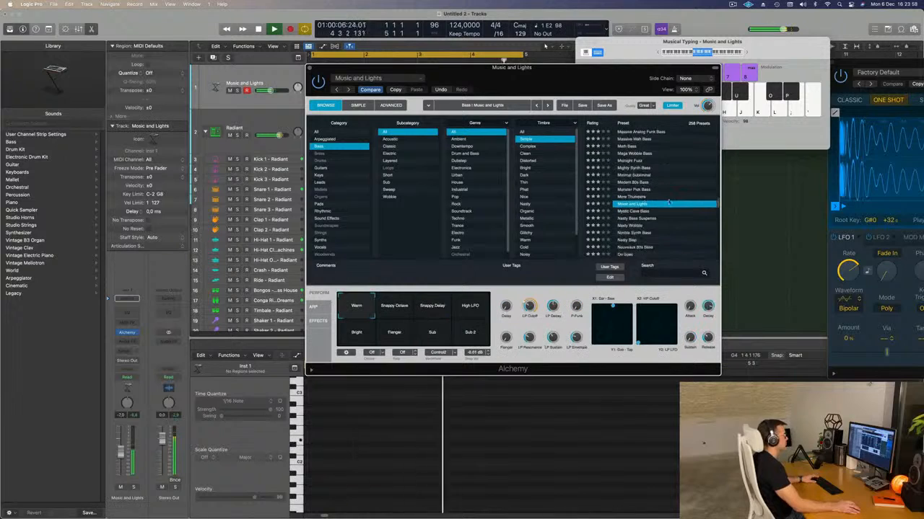
{"action": "left_click", "coordinate": [638, 211]}
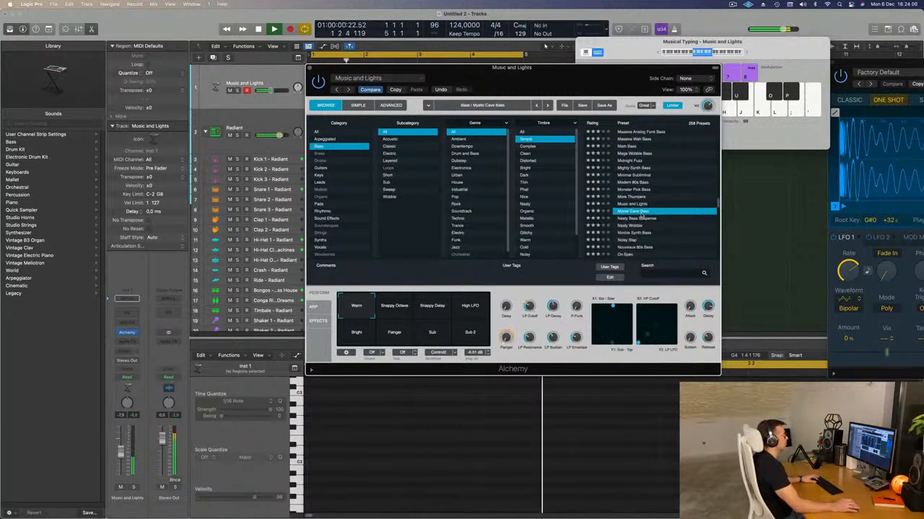
{"action": "left_click", "coordinate": [630, 218]}
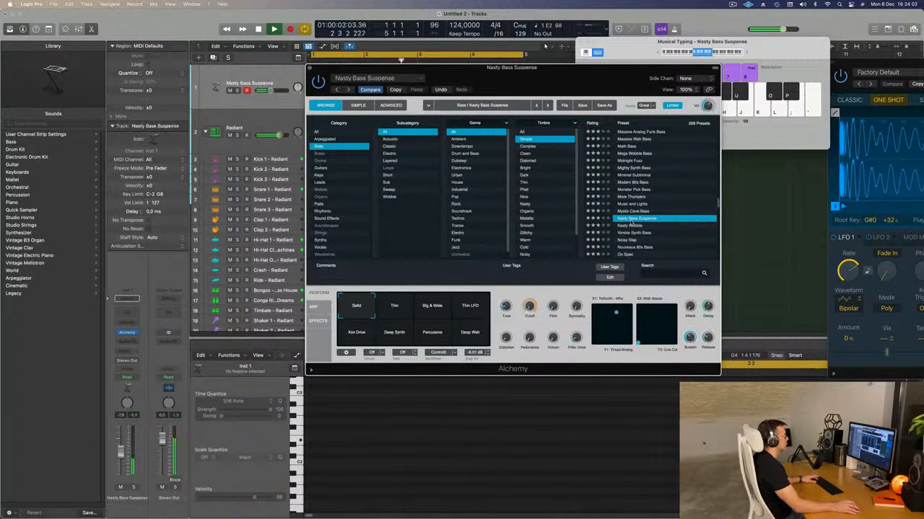
{"action": "left_click", "coordinate": [635, 205]}
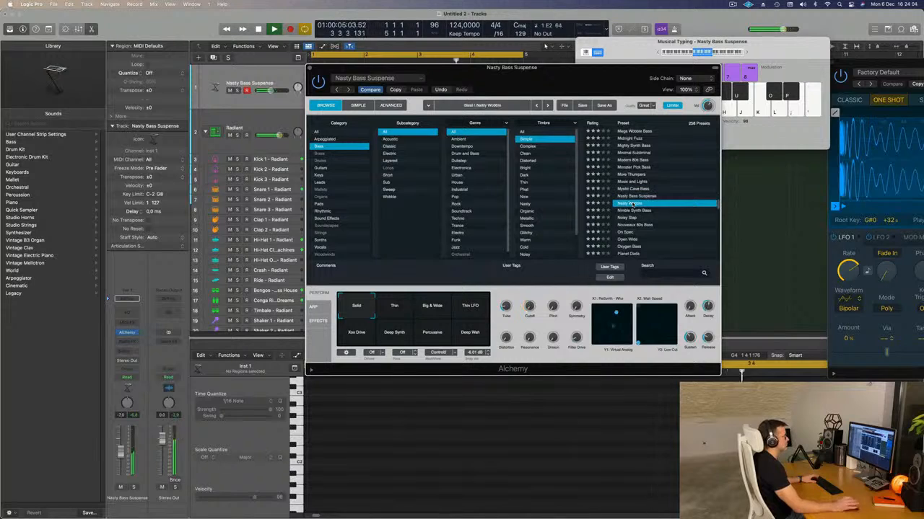
{"action": "scroll", "coordinate": [632, 195], "scroll_direction": "down", "scroll_amount": 2}
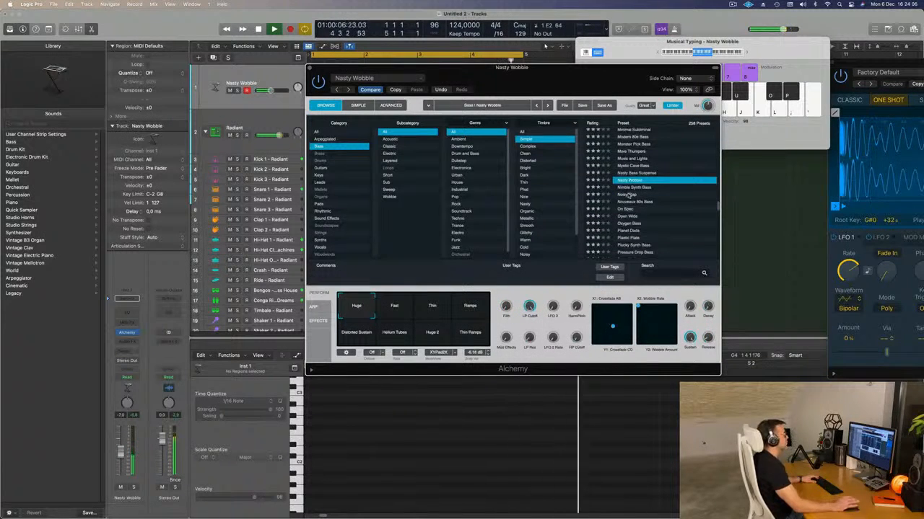
Audition the Noisy Slap, Nouveaux 80s Bass, On Spec and Open Wide bass presets
{"action": "left_click", "coordinate": [629, 195]}
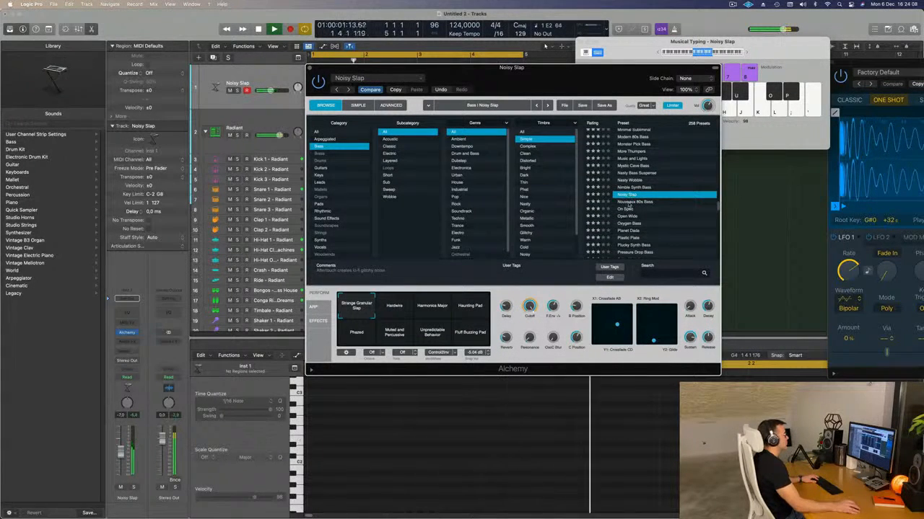
{"action": "left_click", "coordinate": [632, 203]}
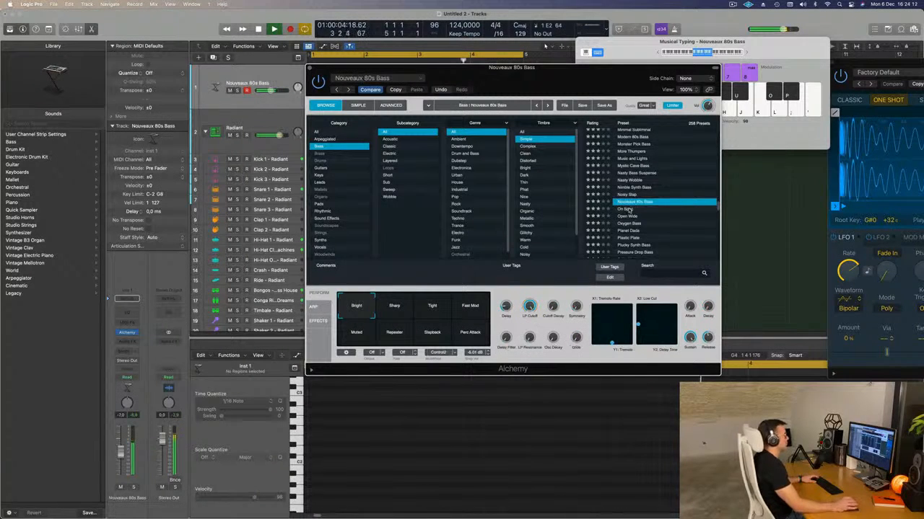
{"action": "left_click", "coordinate": [628, 210]}
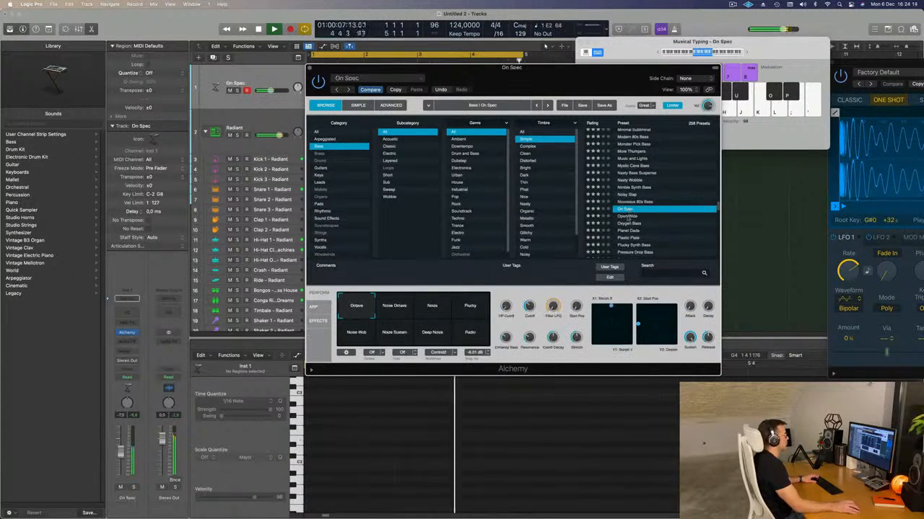
{"action": "left_click", "coordinate": [628, 218]}
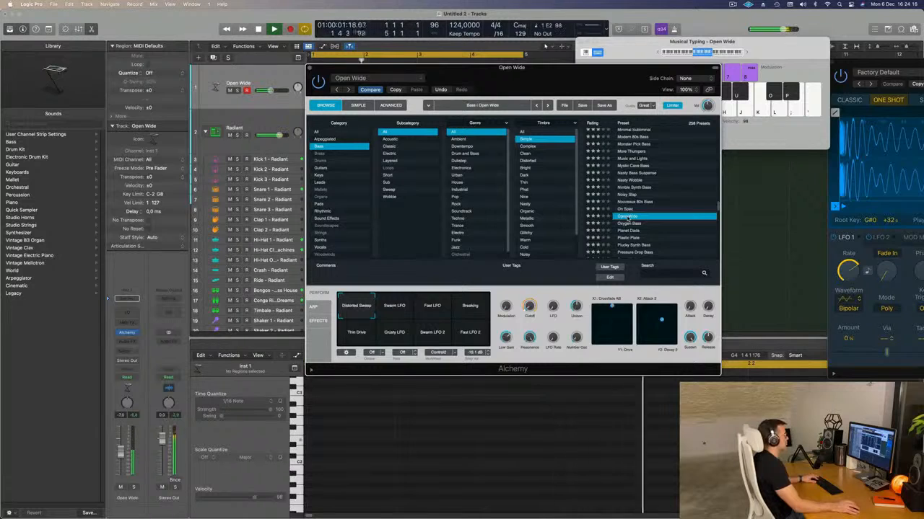
Load the Plucky Synth Bass preset and move the Alchemy window away from the bass track's timeline
{"action": "scroll", "coordinate": [653, 215], "scroll_direction": "down", "scroll_amount": 3}
{"action": "left_click", "coordinate": [630, 209]}
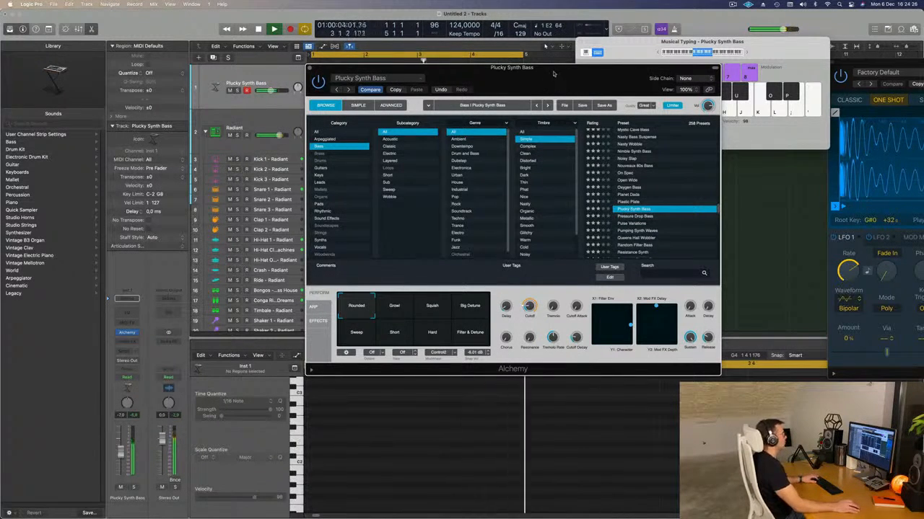
{"action": "left_click_drag", "start_coordinate": [553, 73], "coordinate": [634, 149]}
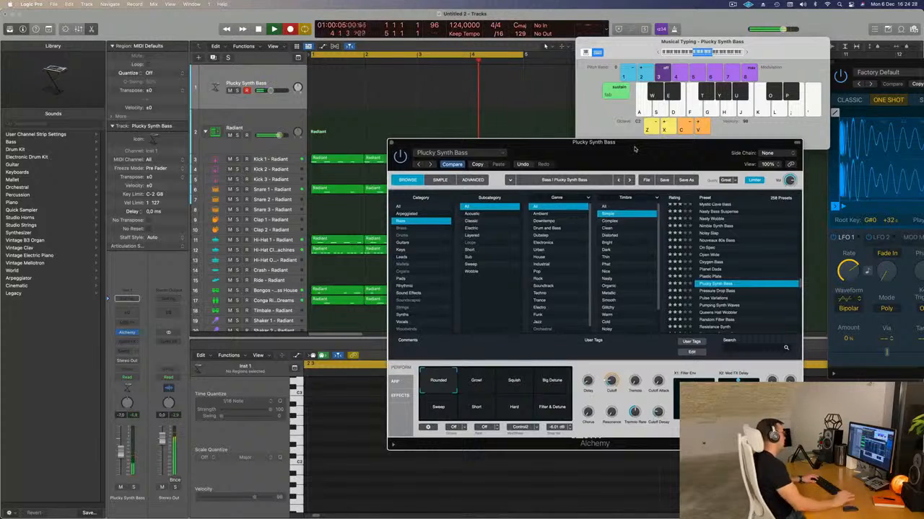
Record a one-bar bass pattern of five repeated E2 notes on the Plucky Synth Bass track
{"action": "key", "text": "d"}
{"action": "key", "text": "d"}
{"action": "key", "text": "d"}
{"action": "key", "text": "d"}
{"action": "key", "text": "d"}
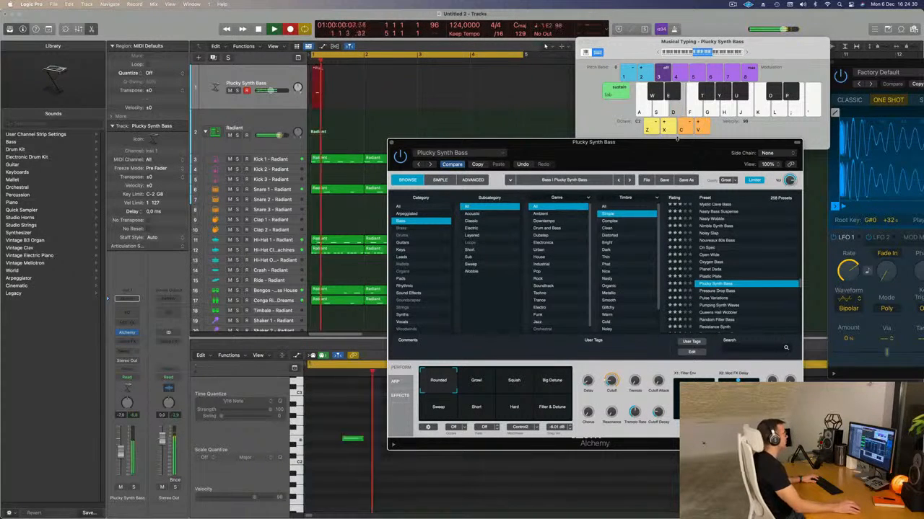
{"action": "key", "text": "space"}
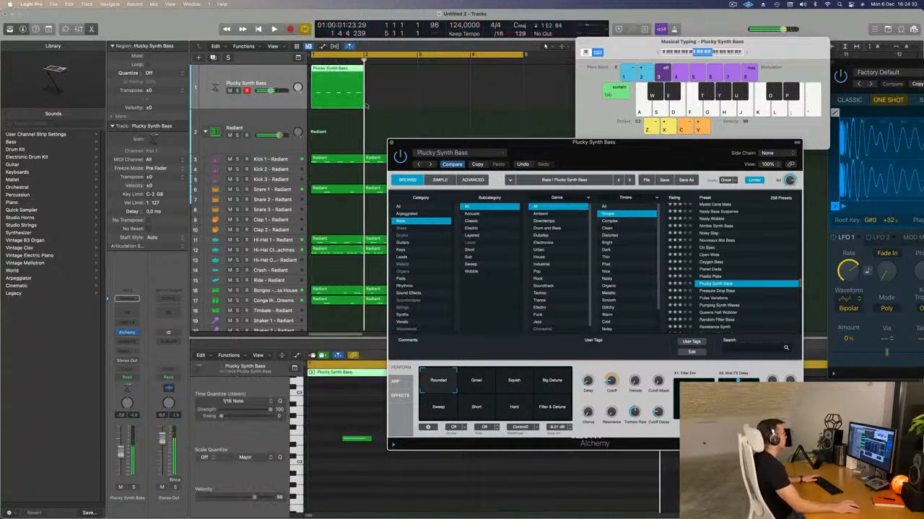
Clear Alchemy from the Piano Roll, quantize all five recorded bass notes to 1/16 and play them back
{"action": "left_click_drag", "start_coordinate": [570, 142], "coordinate": [910, 58]}
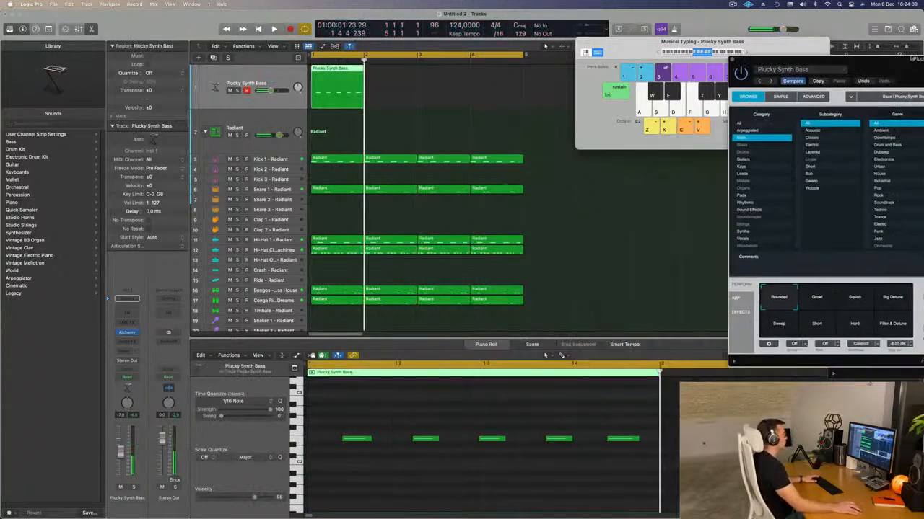
{"action": "left_click", "coordinate": [408, 497]}
{"action": "key", "text": "super+a"}
{"action": "key", "text": "space"}
{"action": "key", "text": "super+Left"}
{"action": "key", "text": "super+Left"}
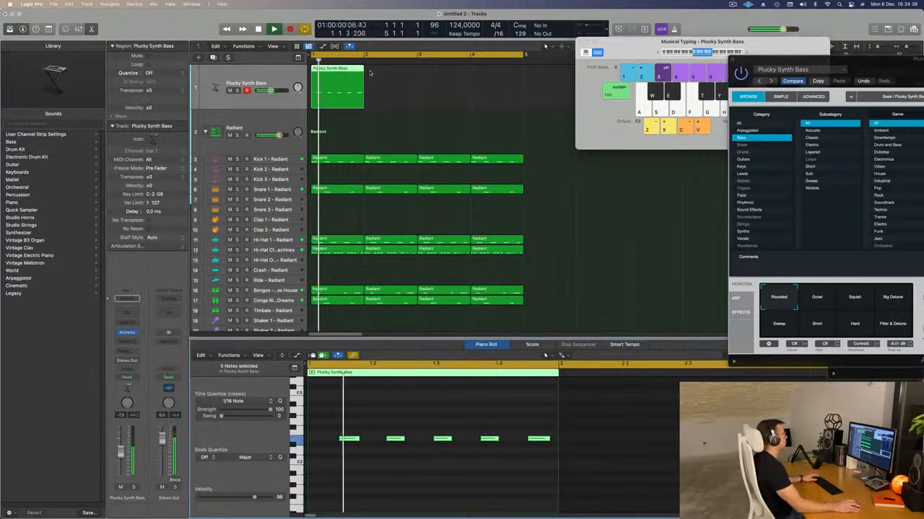
Repeat the one-bar bass region three times to fill the four-bar loop
{"action": "key", "text": "super+r"}
{"action": "key", "text": "super+r"}
{"action": "key", "text": "super+r"}
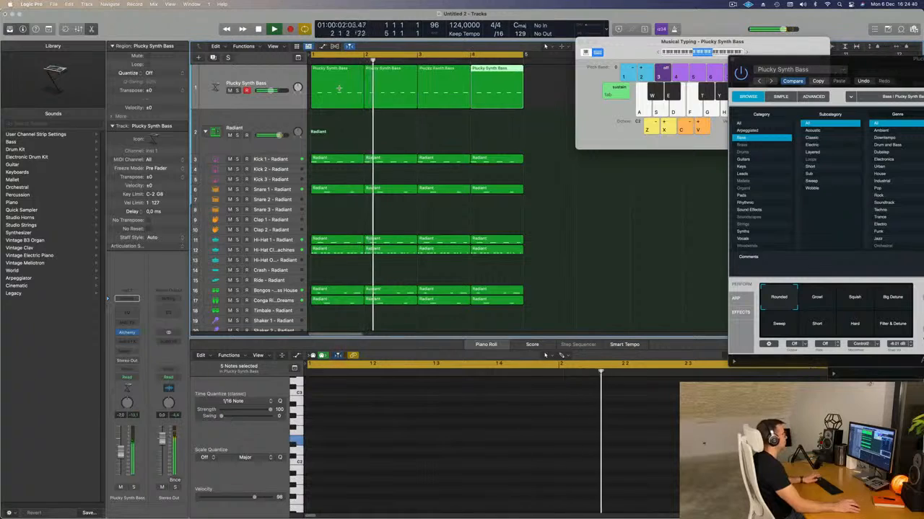
Bring Alchemy back into view and try the Big Detune, Filter & Detune and Sweep snapshots of Plucky Synth Bass
{"action": "left_click_drag", "start_coordinate": [856, 66], "coordinate": [475, 84]}
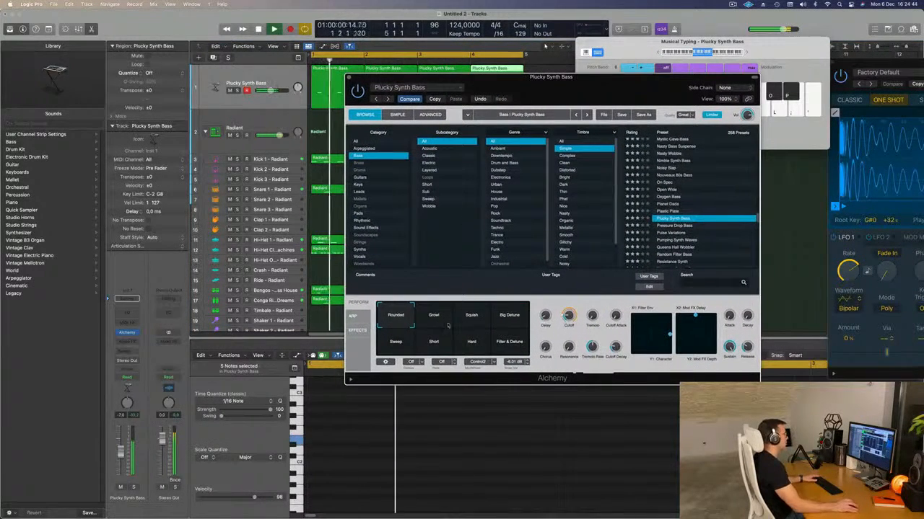
{"action": "left_click", "coordinate": [503, 322]}
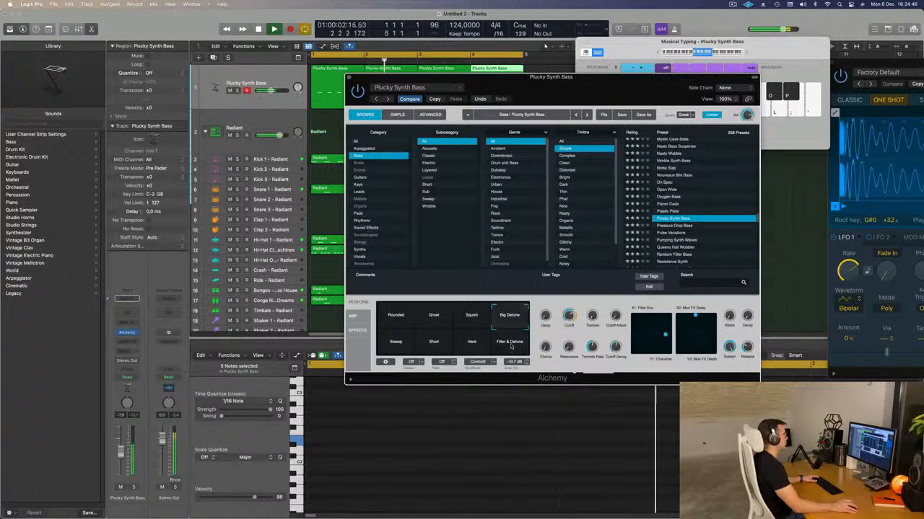
{"action": "left_click", "coordinate": [390, 353]}
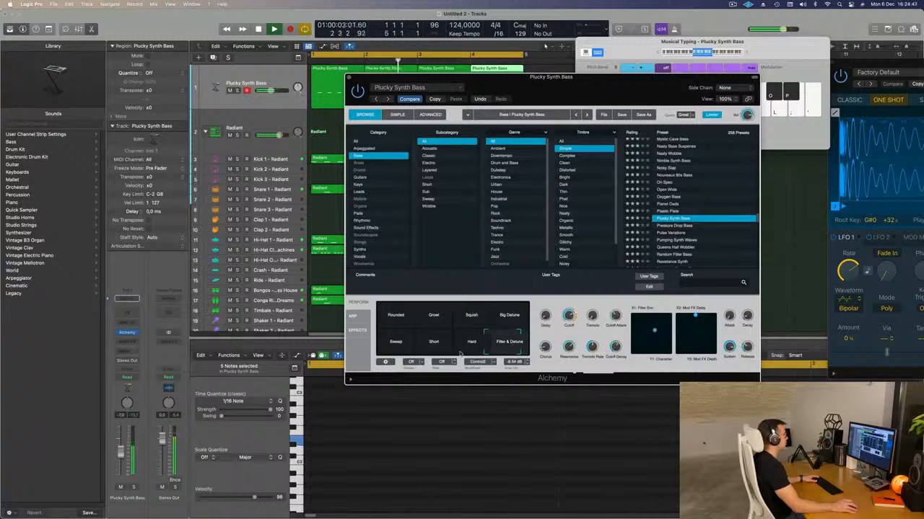
Load the Pressure Drop Bass preset and raise the bass channel's volume to -5.4 dB
{"action": "left_click", "coordinate": [689, 225]}
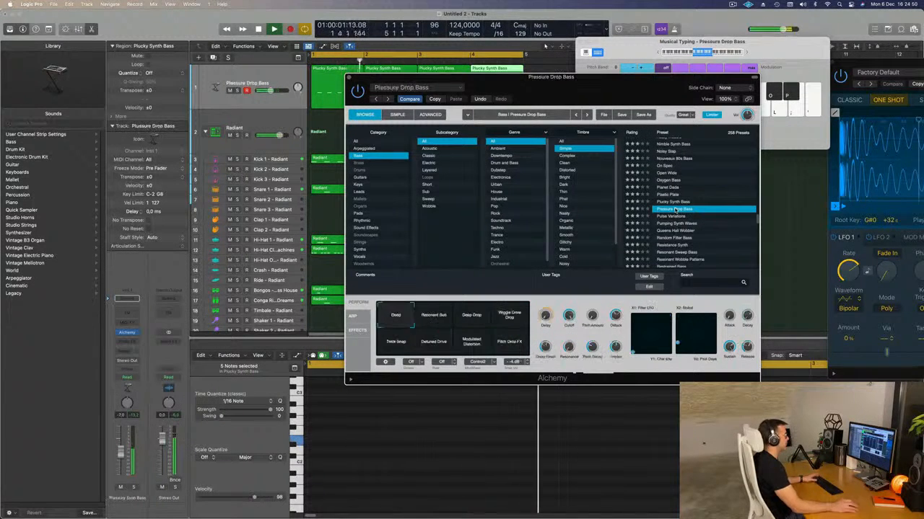
{"action": "left_click_drag", "start_coordinate": [587, 83], "coordinate": [616, 131]}
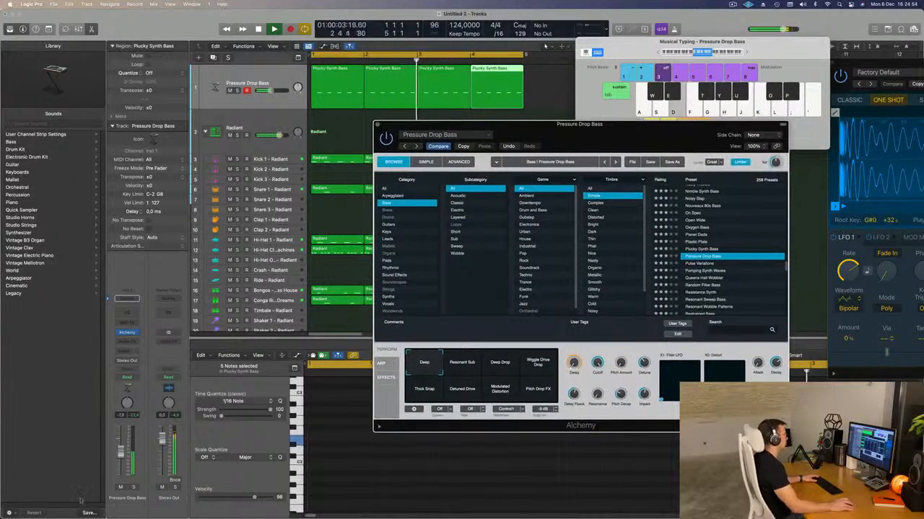
{"action": "left_click_drag", "start_coordinate": [121, 458], "coordinate": [121, 455]}
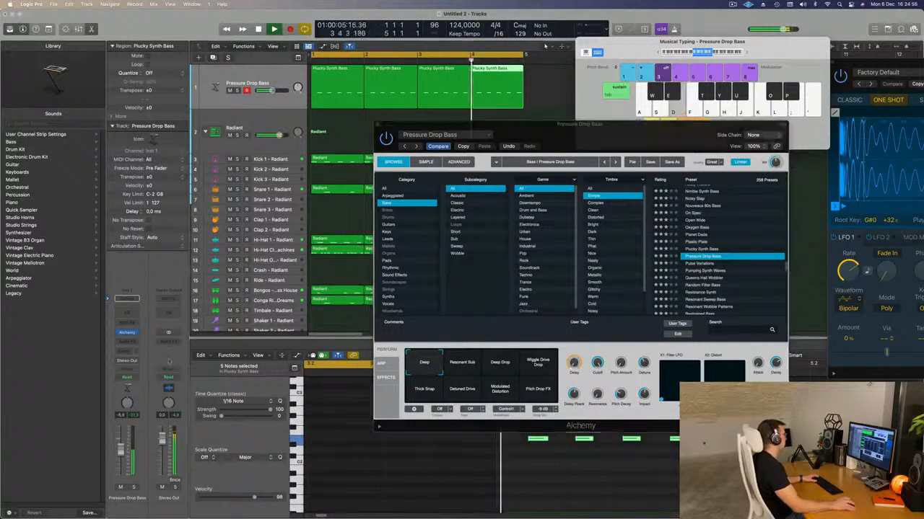
Insert a stereo Compressor on the bass channel and set its side chain source to Inst 2
{"action": "left_click", "coordinate": [130, 339]}
{"action": "mouse_move", "coordinate": [145, 369]}
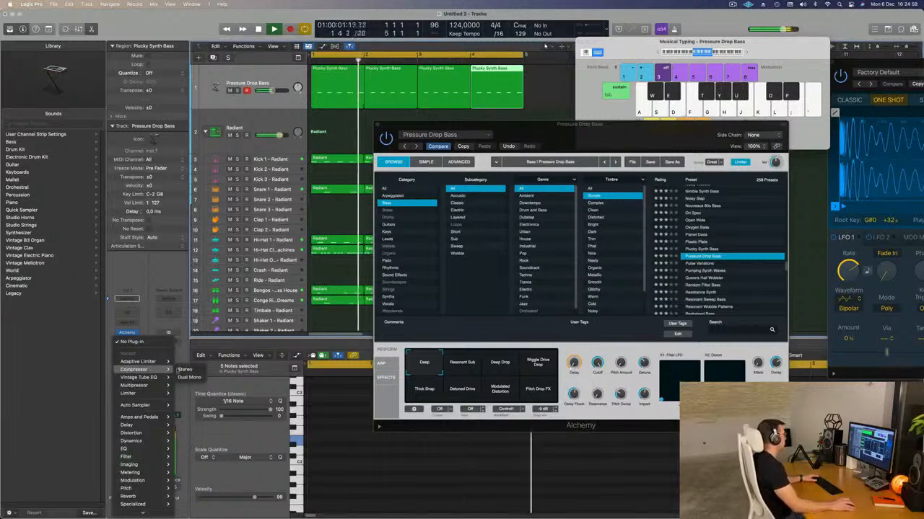
{"action": "left_click", "coordinate": [186, 371]}
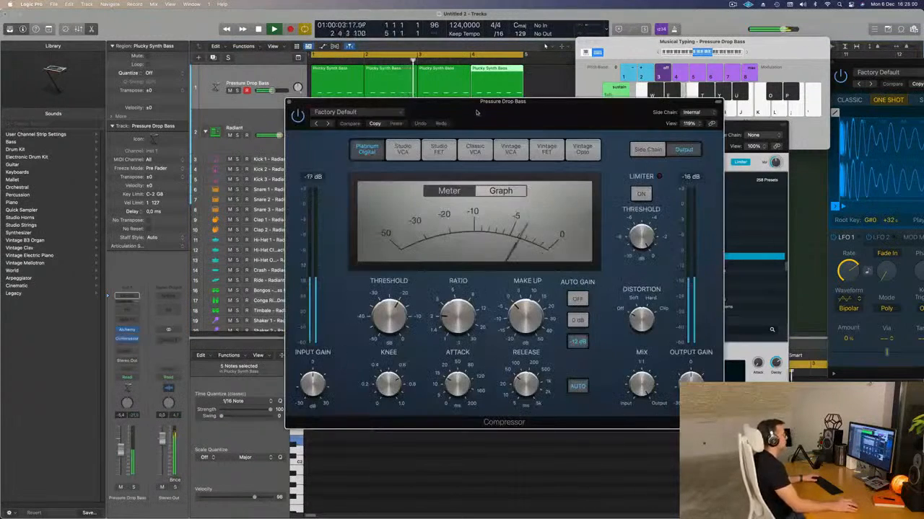
{"action": "left_click", "coordinate": [680, 110]}
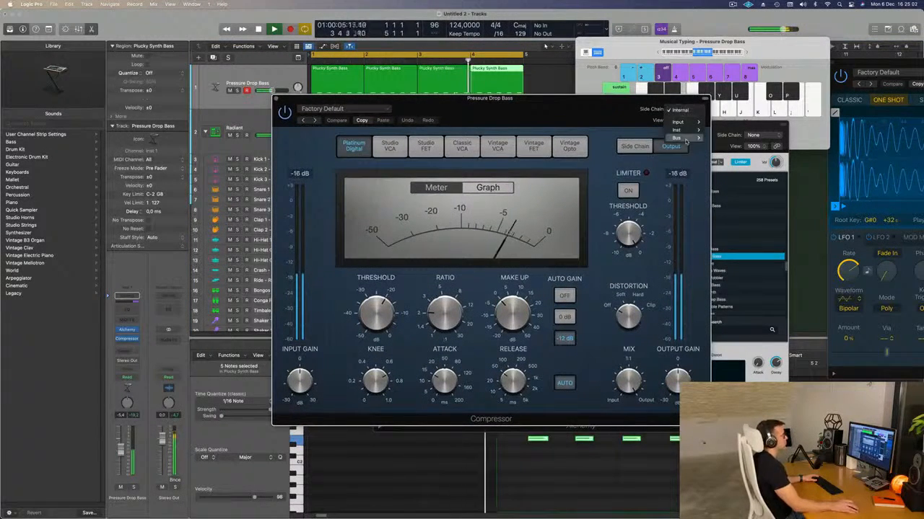
{"action": "mouse_move", "coordinate": [682, 129]}
{"action": "left_click", "coordinate": [736, 138]}
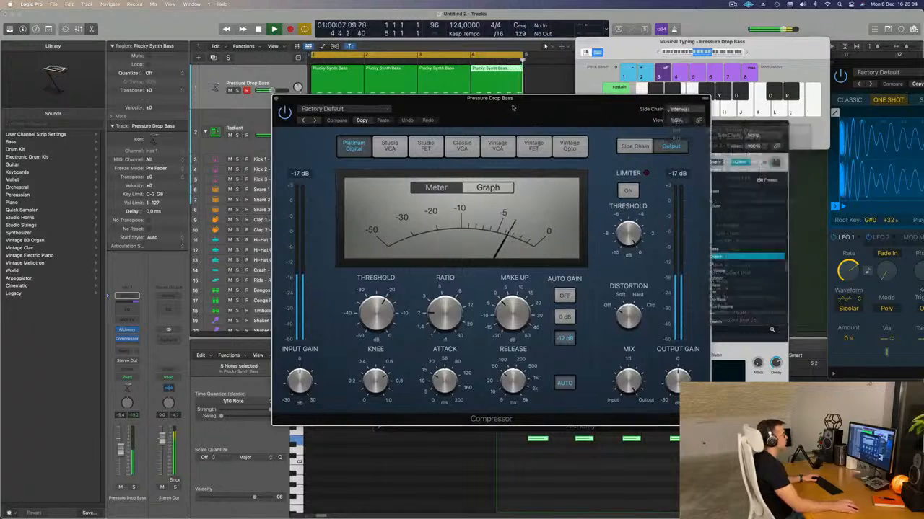
{"action": "left_click_drag", "start_coordinate": [532, 443], "coordinate": [531, 445]}
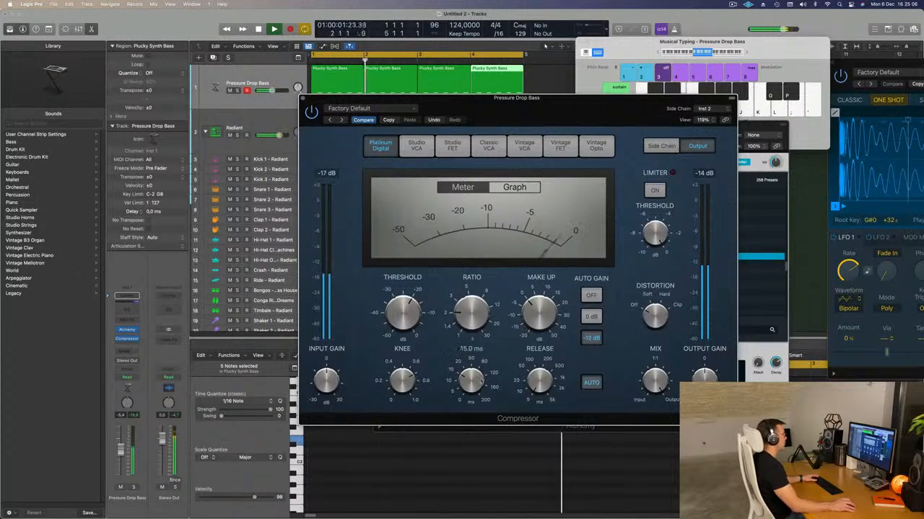
Adjust the compressor's attack and ratio, then bypass it and close its window
{"action": "left_click_drag", "start_coordinate": [472, 382], "coordinate": [494, 468]}
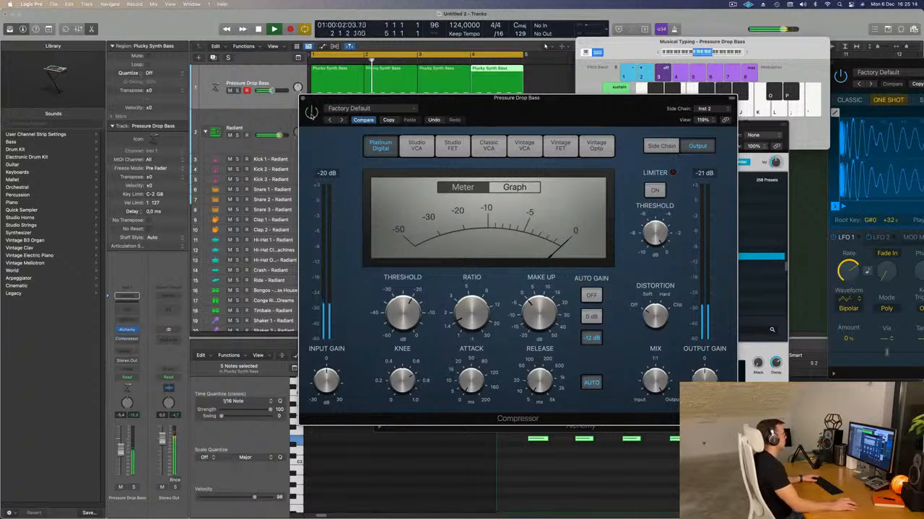
{"action": "left_click", "coordinate": [302, 99]}
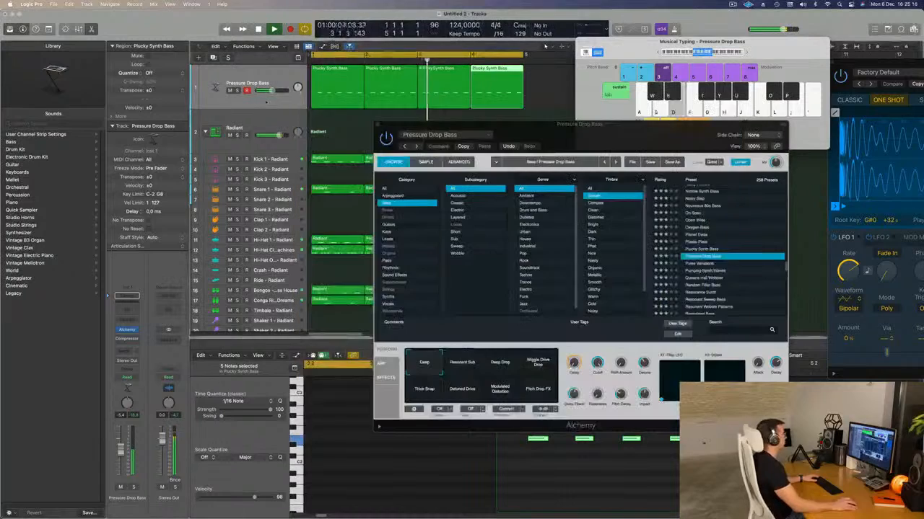
Select all four bass regions and replay the loop from the start, moving and closing the Alchemy window
{"action": "left_click", "coordinate": [289, 102]}
{"action": "left_click_drag", "start_coordinate": [565, 129], "coordinate": [627, 119]}
{"action": "key", "text": "space"}
{"action": "key", "text": "space"}
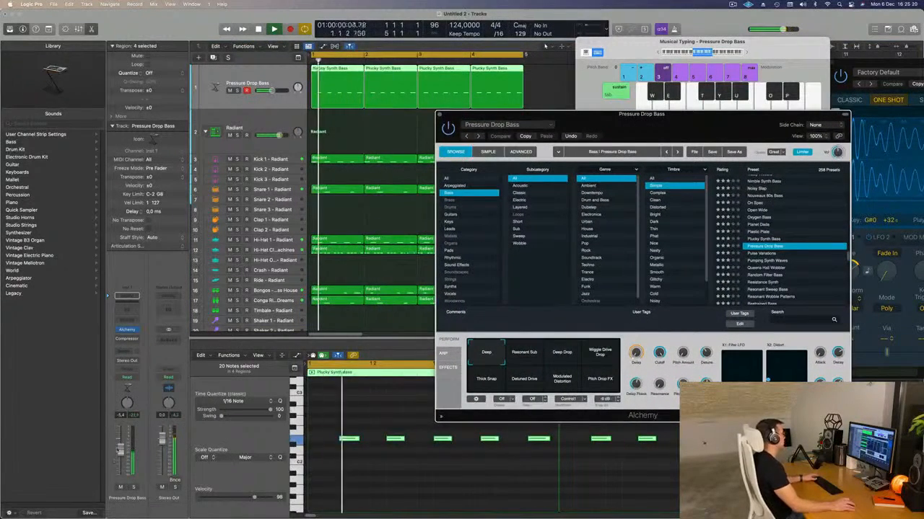
{"action": "left_click", "coordinate": [139, 316]}
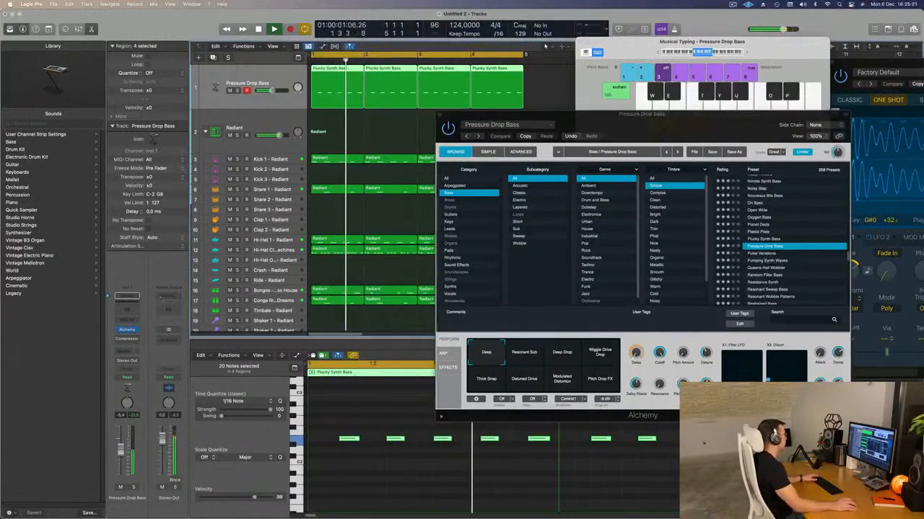
{"action": "left_click", "coordinate": [128, 330]}
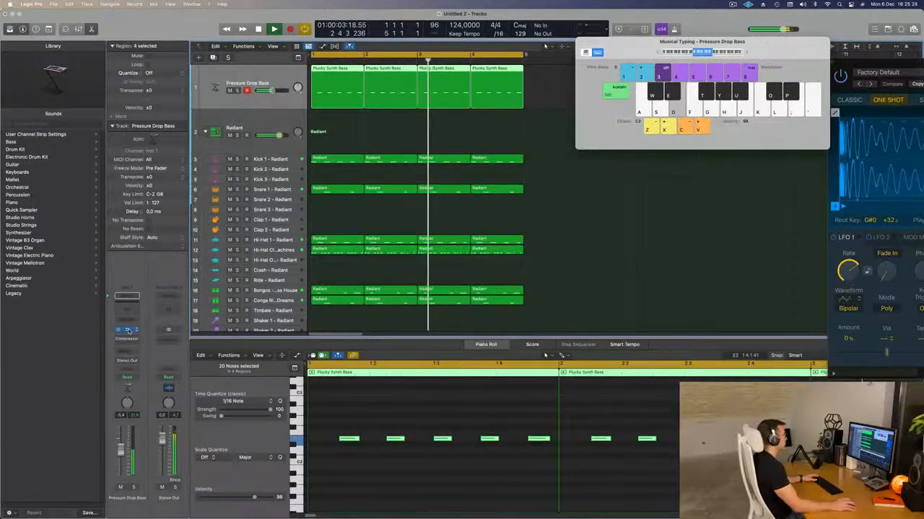
Audition the performance snapshots in the bass track's Alchemy, settle on Deep Drop, and lower the channel volume to -7.6 dB
{"action": "left_click", "coordinate": [127, 330]}
{"action": "left_click_drag", "start_coordinate": [624, 128], "coordinate": [492, 112]}
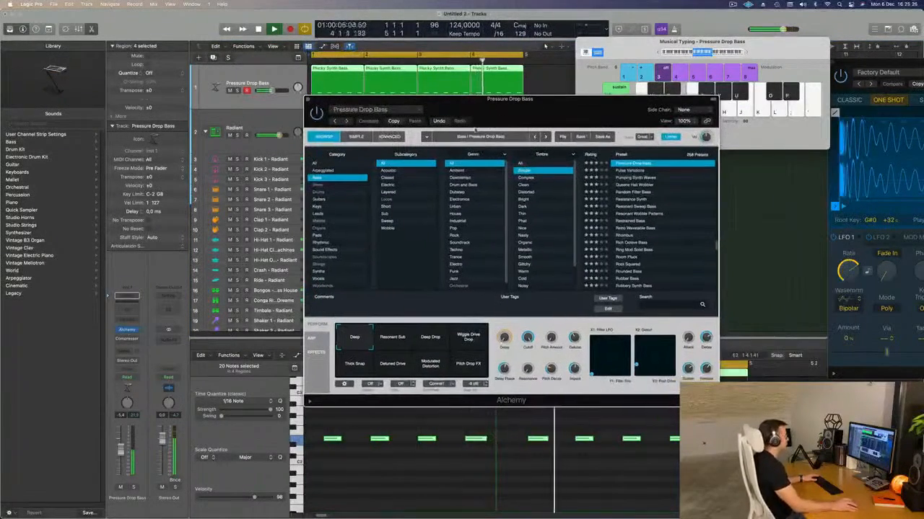
{"action": "left_click", "coordinate": [429, 341]}
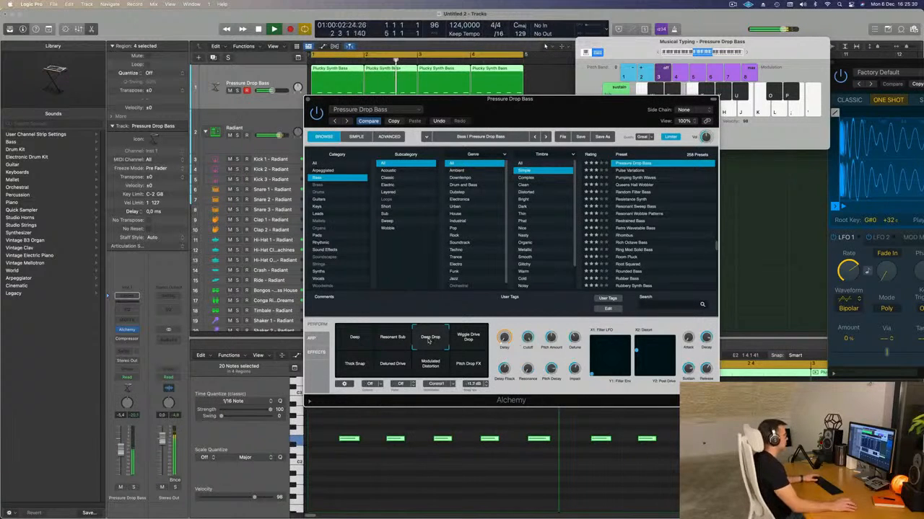
{"action": "left_click", "coordinate": [469, 339]}
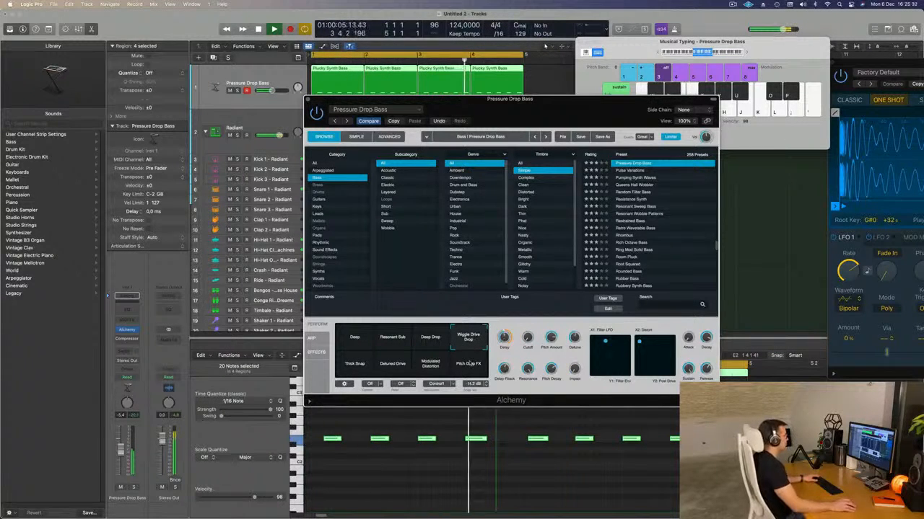
{"action": "left_click", "coordinate": [428, 366]}
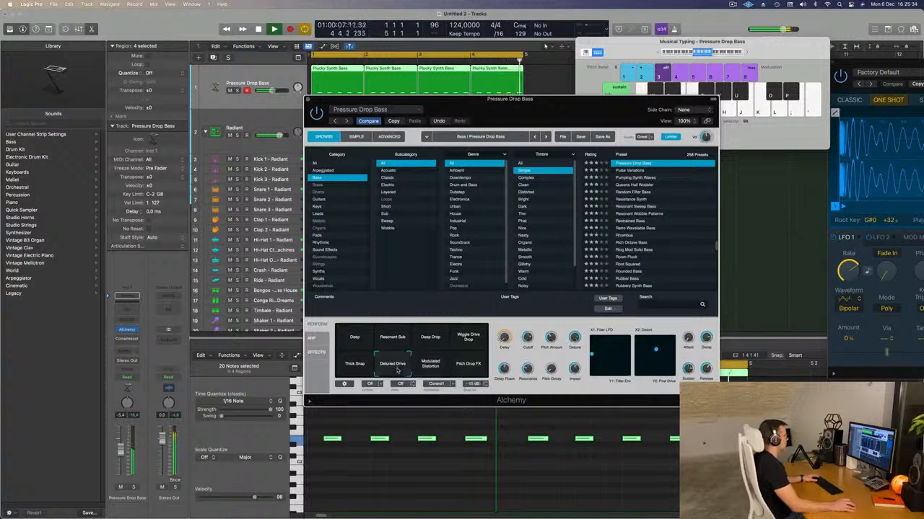
{"action": "left_click", "coordinate": [363, 368]}
{"action": "left_click", "coordinate": [465, 343]}
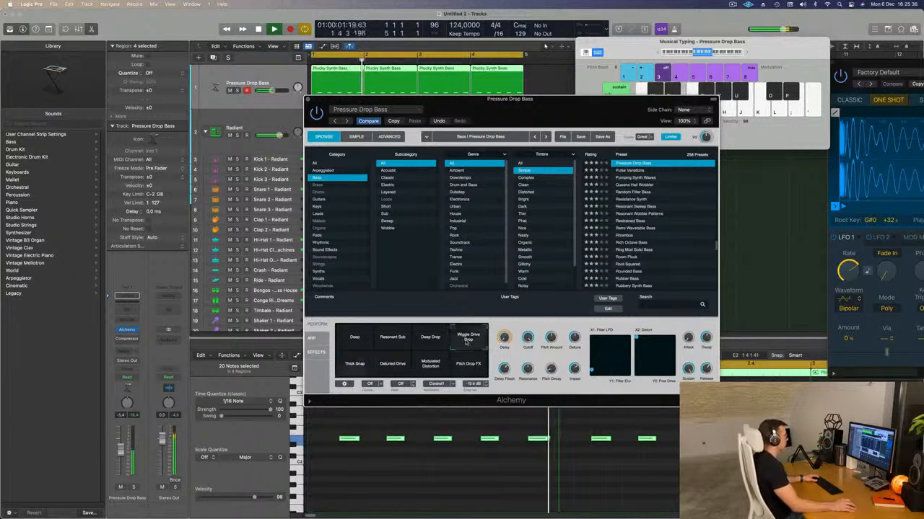
{"action": "left_click", "coordinate": [436, 342]}
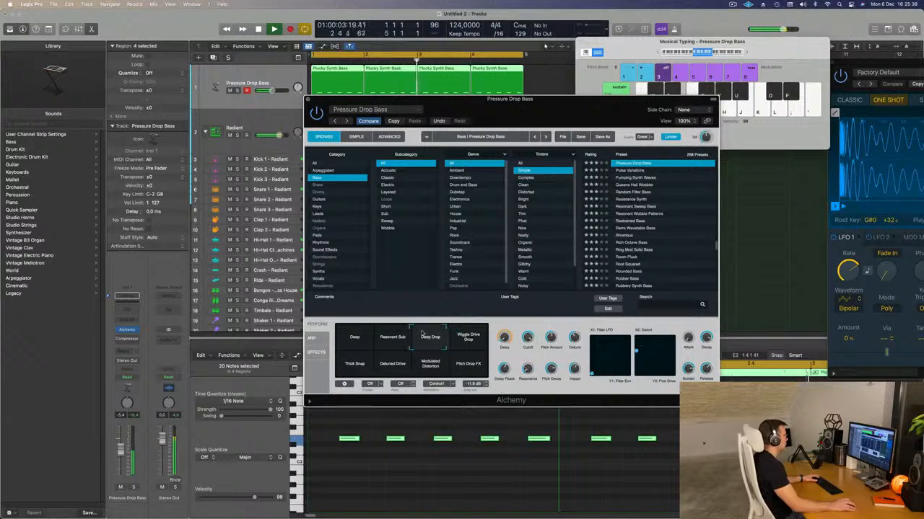
{"action": "left_click", "coordinate": [402, 337]}
{"action": "left_click", "coordinate": [353, 336]}
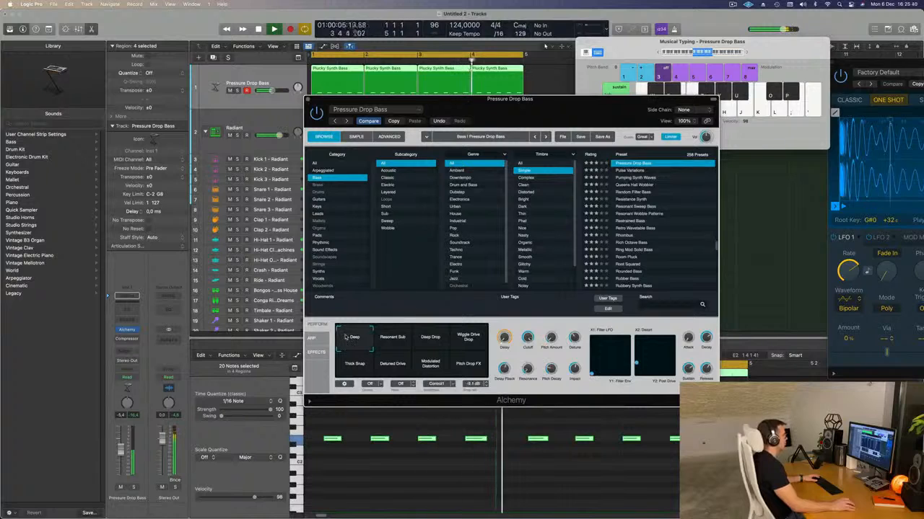
{"action": "left_click", "coordinate": [401, 334]}
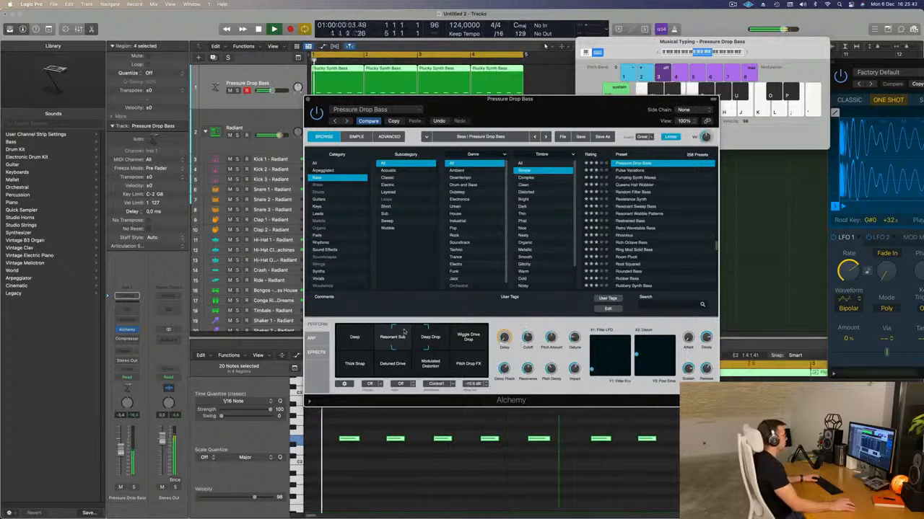
{"action": "left_click", "coordinate": [430, 333]}
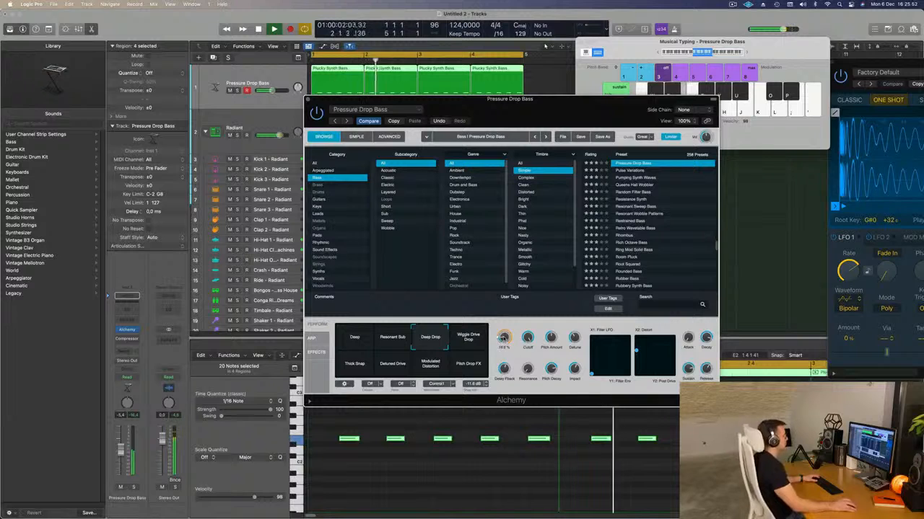
Close the Alchemy window and duplicate the Pressure Drop Bass track with its settings
{"action": "left_click_drag", "start_coordinate": [563, 114], "coordinate": [618, 104]}
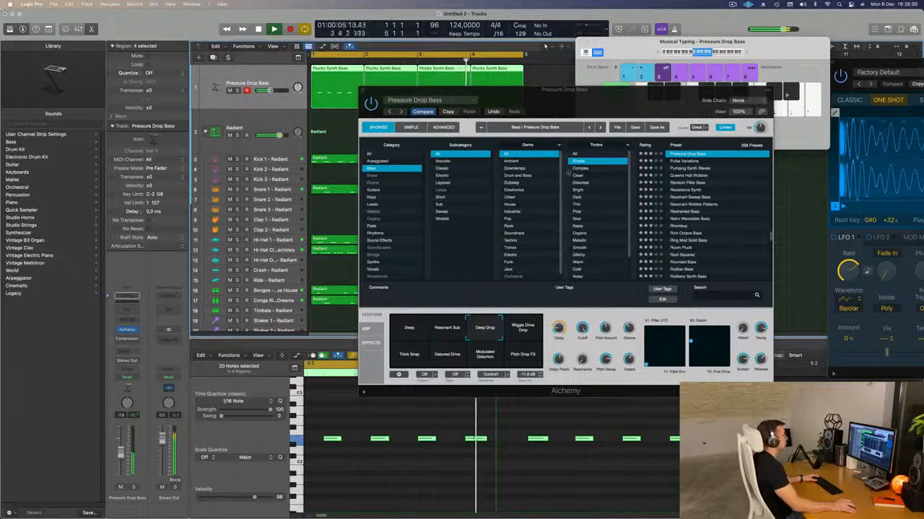
{"action": "left_click_drag", "start_coordinate": [393, 95], "coordinate": [372, 147]}
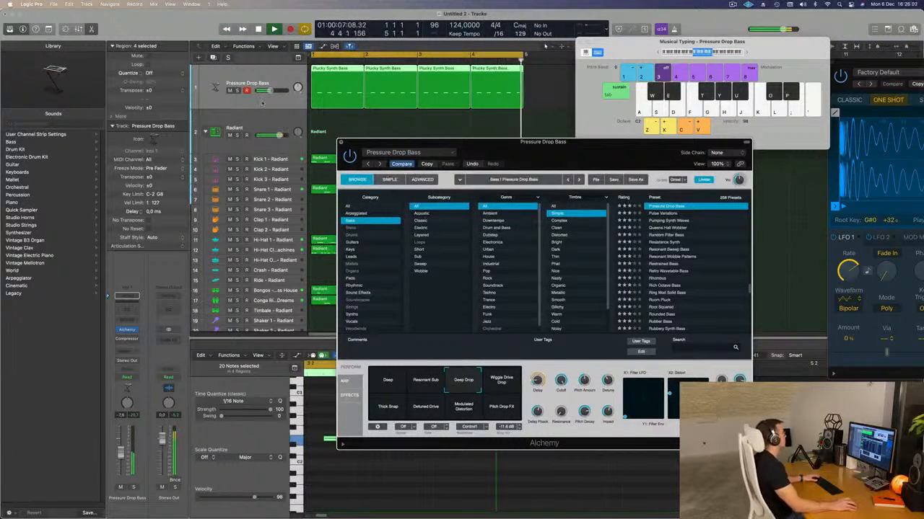
{"action": "key", "text": "super+w"}
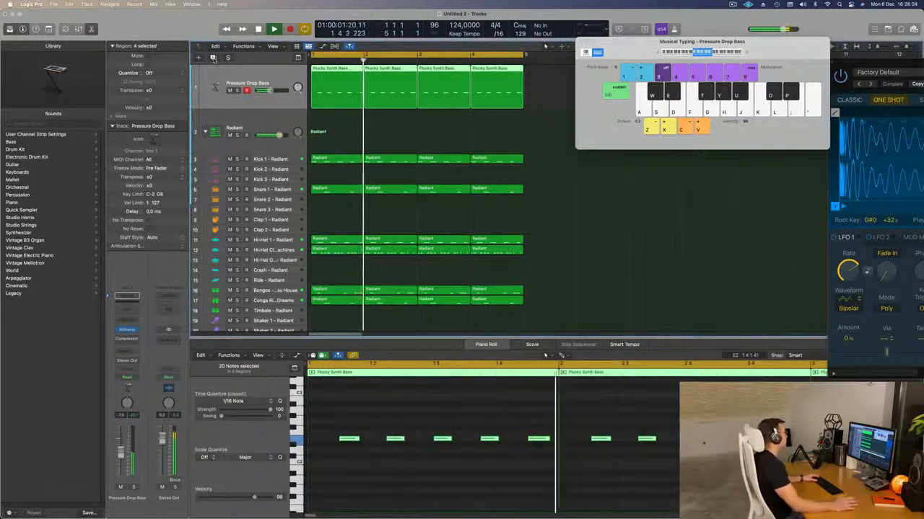
{"action": "left_click", "coordinate": [213, 58]}
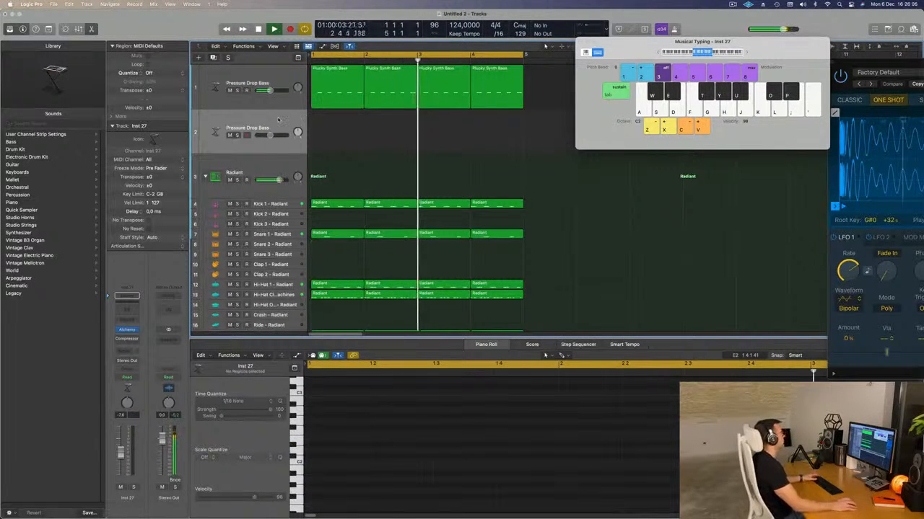
{"action": "left_click", "coordinate": [345, 93]}
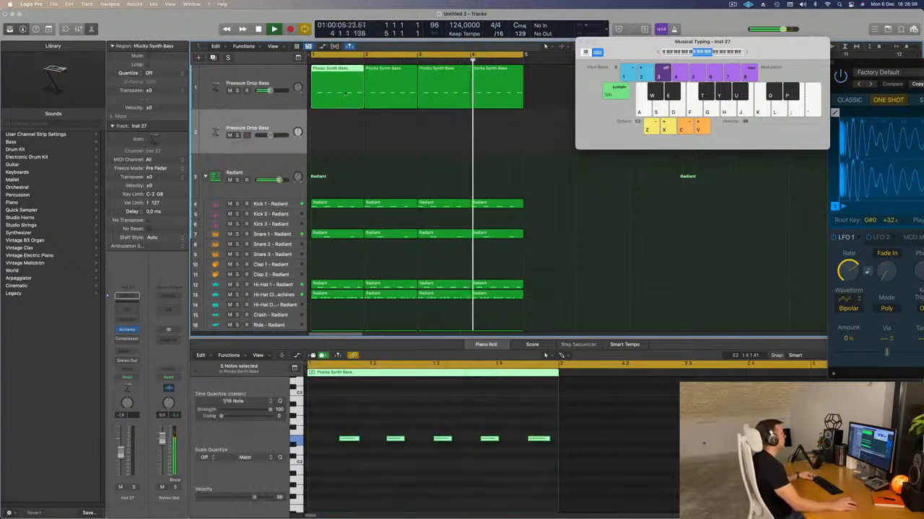
{"action": "left_click_drag", "start_coordinate": [345, 93], "coordinate": [330, 149]}
{"action": "key", "text": "space"}
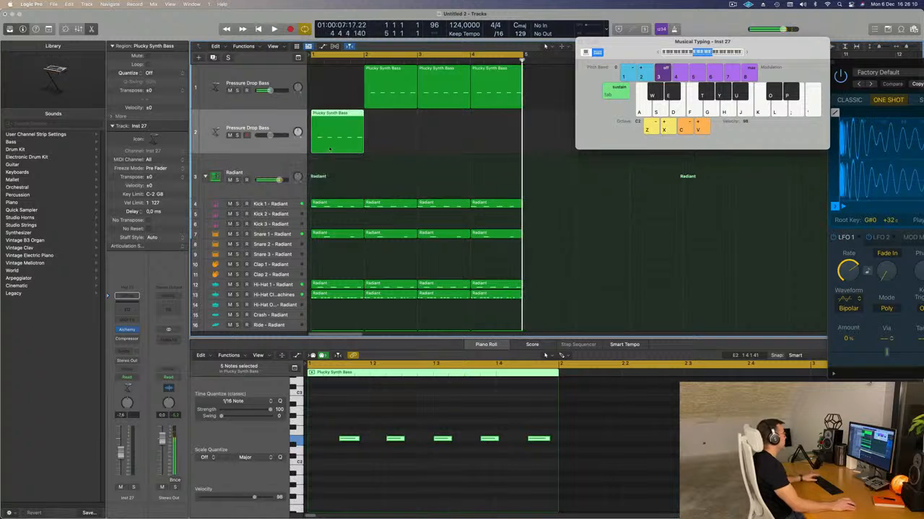
{"action": "left_click_drag", "start_coordinate": [335, 113], "coordinate": [339, 91]}
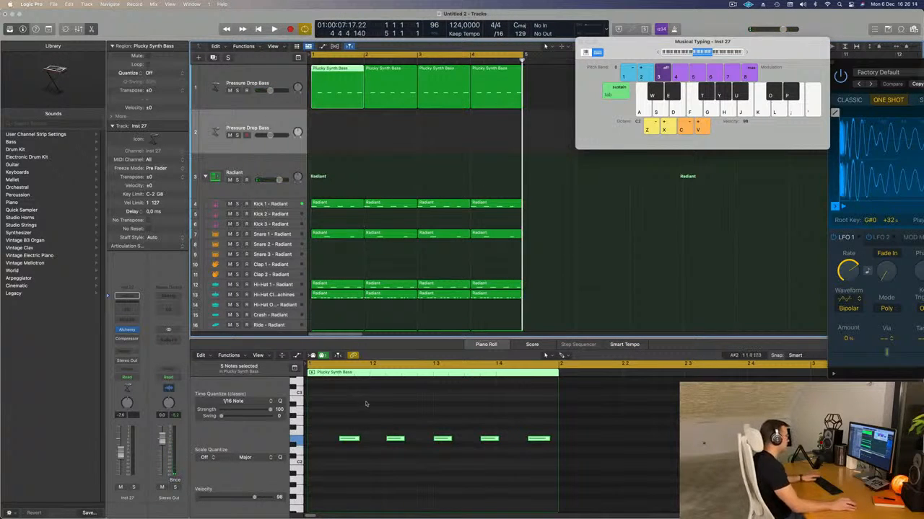
Delete the first, third and fifth notes from the bar 1 Plucky Synth Bass region while the loop plays
{"action": "key", "text": "space"}
{"action": "left_click", "coordinate": [348, 438]}
{"action": "key", "text": "Delete"}
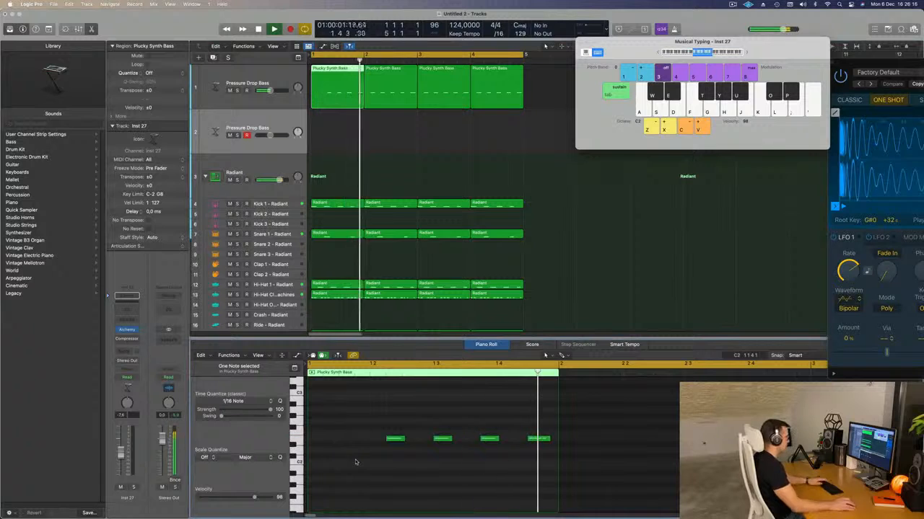
{"action": "left_click", "coordinate": [442, 438]}
{"action": "key", "text": "Delete"}
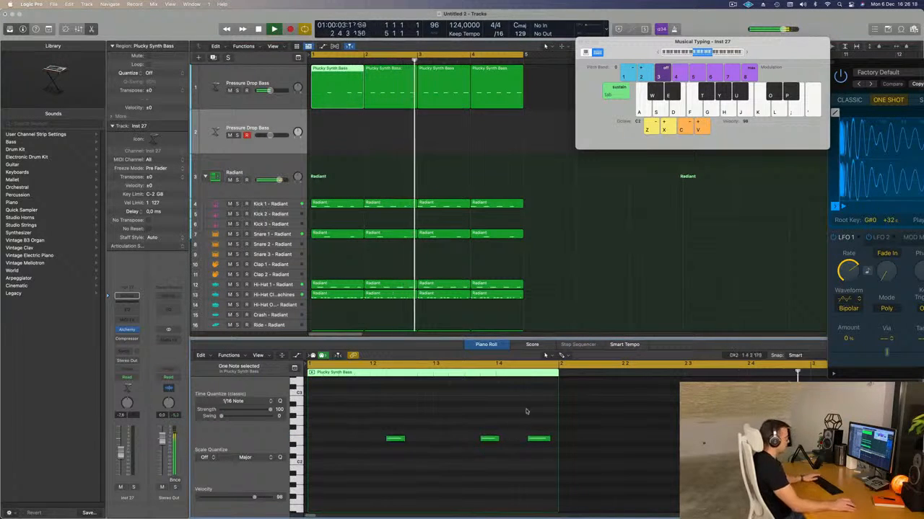
{"action": "left_click", "coordinate": [535, 438]}
{"action": "key", "text": "Delete"}
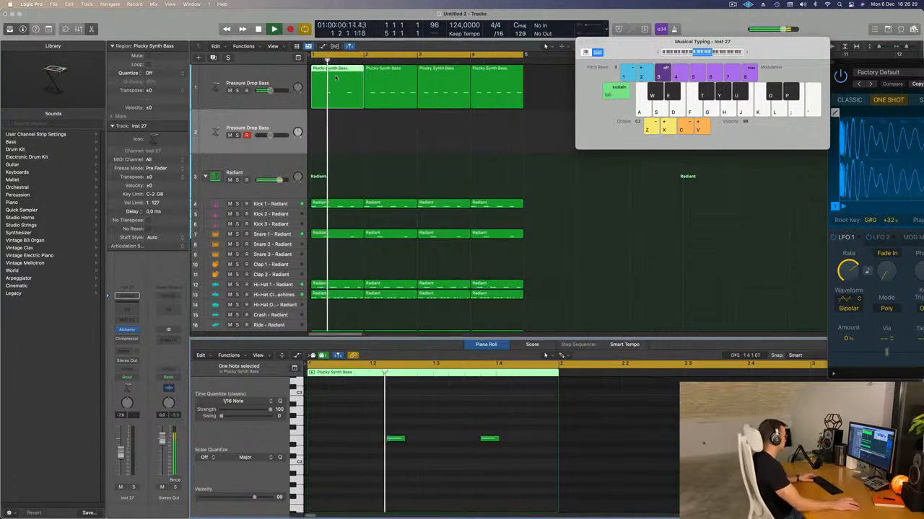
Move the thinned bar 1 region to the duplicated track and copy the bar 2 region into bar 1 of the original track
{"action": "left_click_drag", "start_coordinate": [336, 77], "coordinate": [337, 131]}
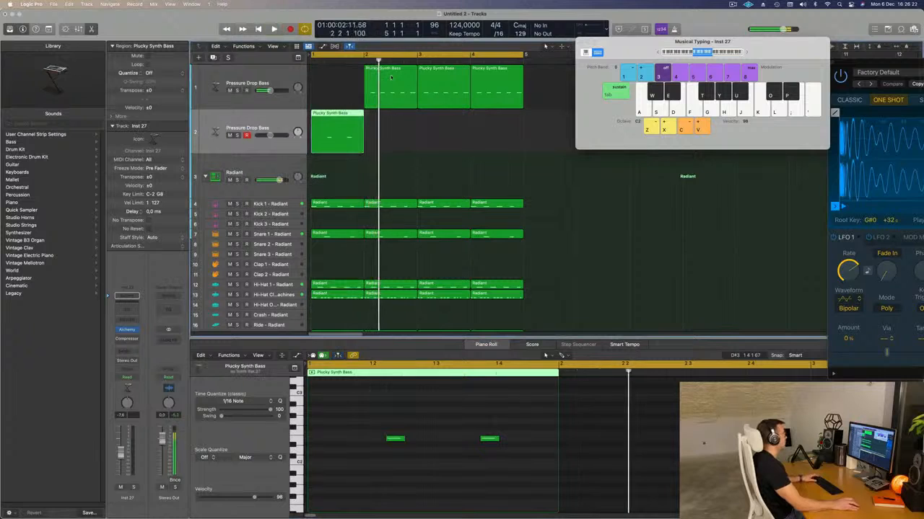
{"action": "left_click_drag", "start_coordinate": [391, 78], "coordinate": [337, 77]}
{"action": "key", "text": "space"}
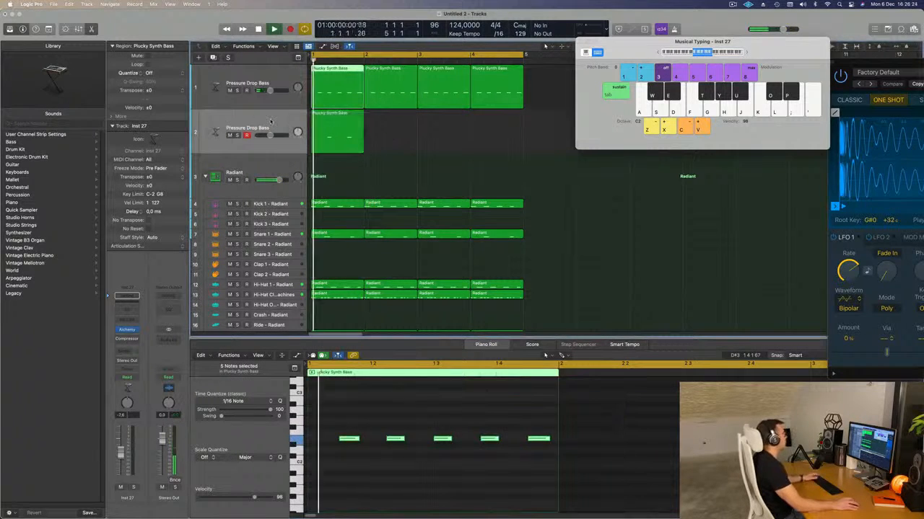
Open Alchemy on the duplicated bass track, show only the Brass preset category, and move its window clear of the piano roll
{"action": "left_click", "coordinate": [270, 121]}
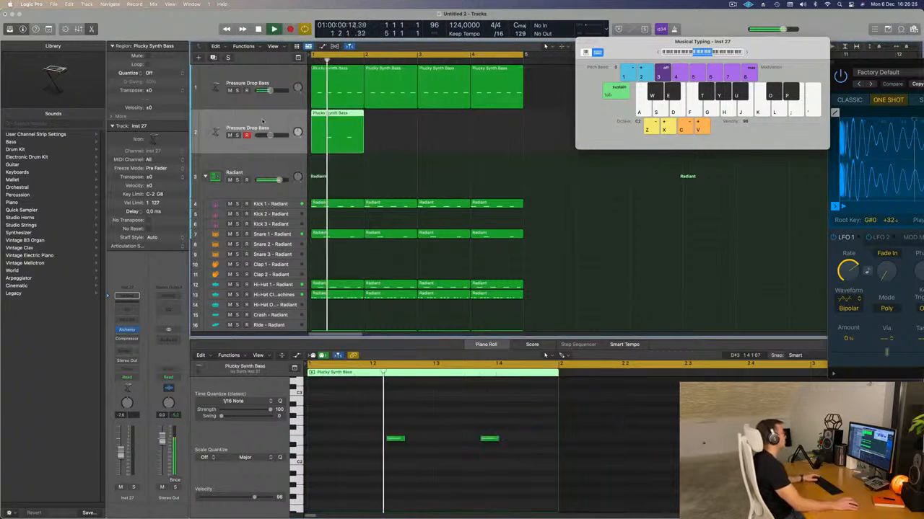
{"action": "left_click", "coordinate": [127, 331]}
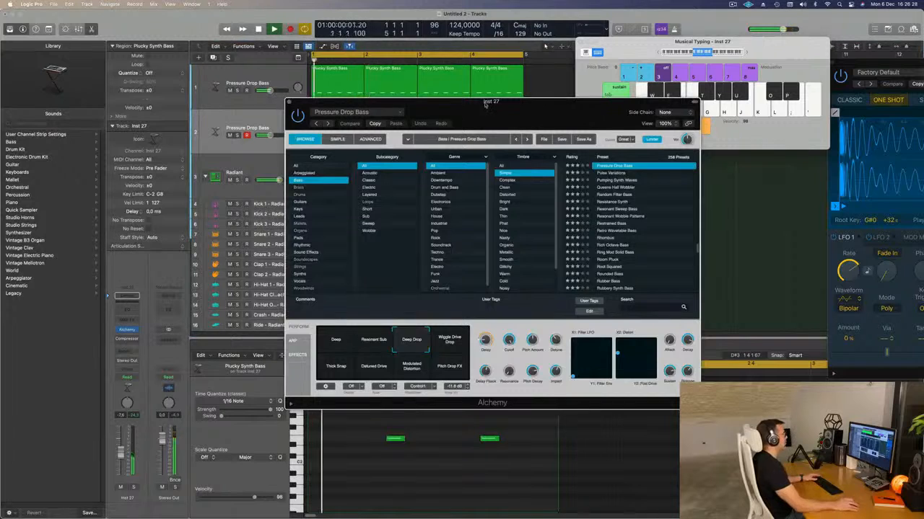
{"action": "left_click_drag", "start_coordinate": [485, 103], "coordinate": [476, 103]}
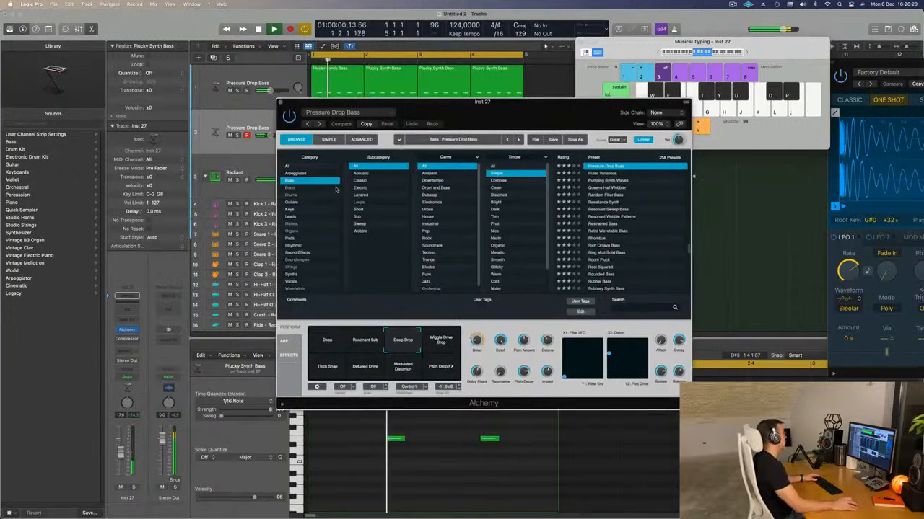
{"action": "left_click", "coordinate": [290, 187]}
{"action": "left_click_drag", "start_coordinate": [467, 101], "coordinate": [743, 120]}
Transpose both notes of the duplicated track's region upward, resume playback, and bring the Alchemy window back into view
{"action": "key", "text": "space"}
{"action": "left_click_drag", "start_coordinate": [383, 409], "coordinate": [514, 482]}
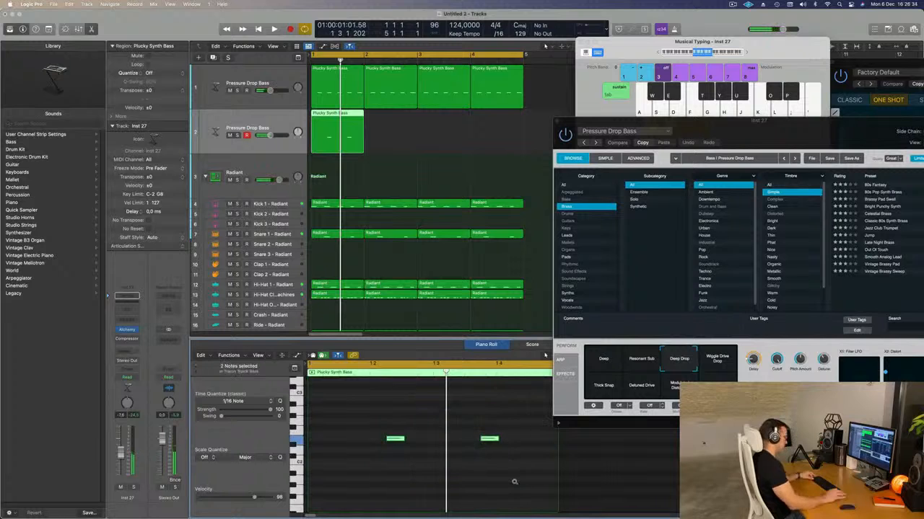
{"action": "key", "text": "space"}
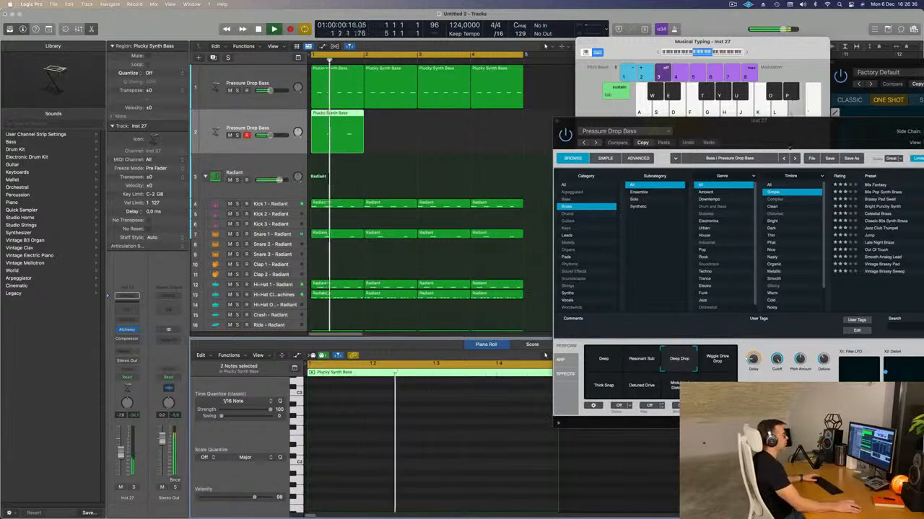
{"action": "left_click_drag", "start_coordinate": [791, 140], "coordinate": [588, 176]}
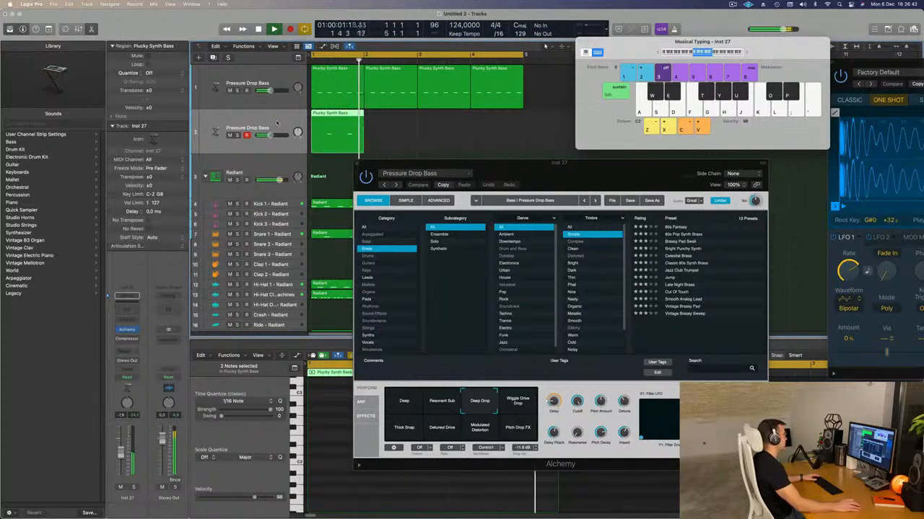
{"action": "left_click", "coordinate": [127, 330]}
{"action": "left_click", "coordinate": [127, 330]}
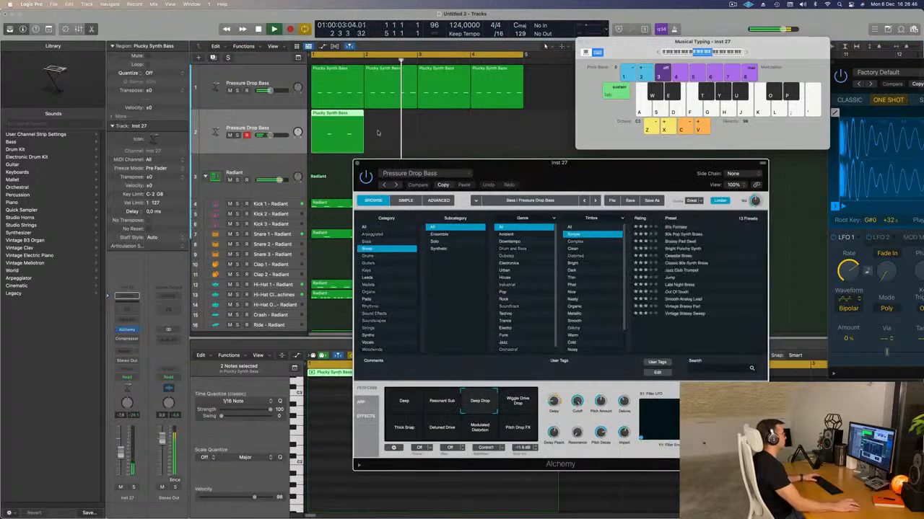
Repeat the duplicated track's bar 1 region three times to fill all four bars
{"action": "left_click", "coordinate": [341, 139]}
{"action": "key", "text": "super+r"}
{"action": "key", "text": "super+r"}
{"action": "key", "text": "super+r"}
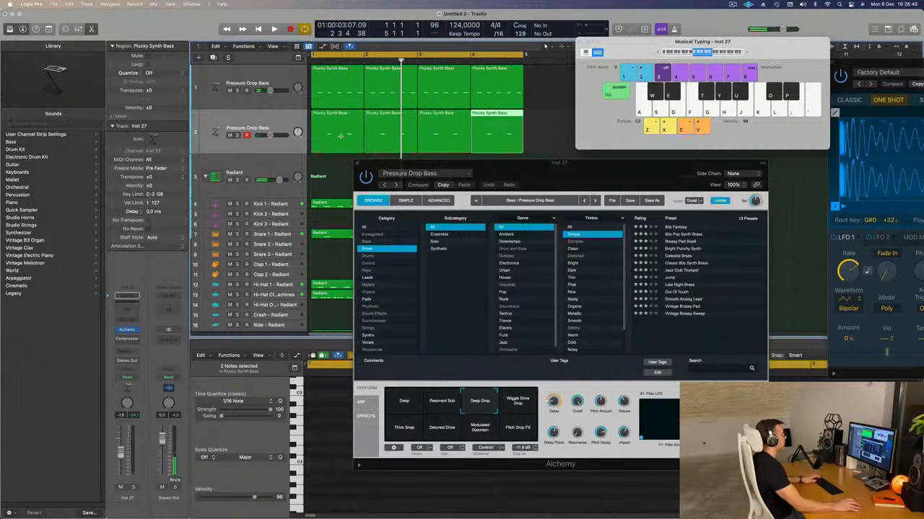
Reposition the Alchemy window and set its Timbre filter to All for the Brass presets
{"action": "left_click_drag", "start_coordinate": [478, 159], "coordinate": [450, 122]}
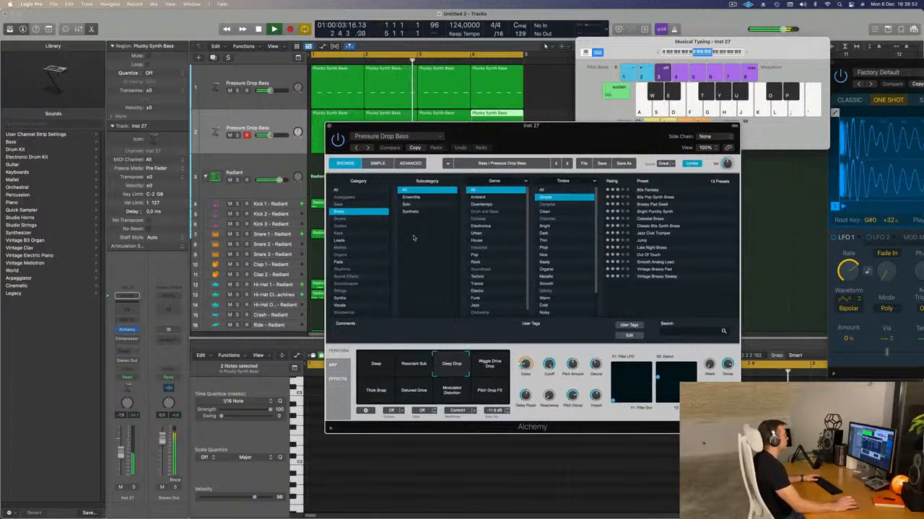
{"action": "left_click", "coordinate": [546, 190]}
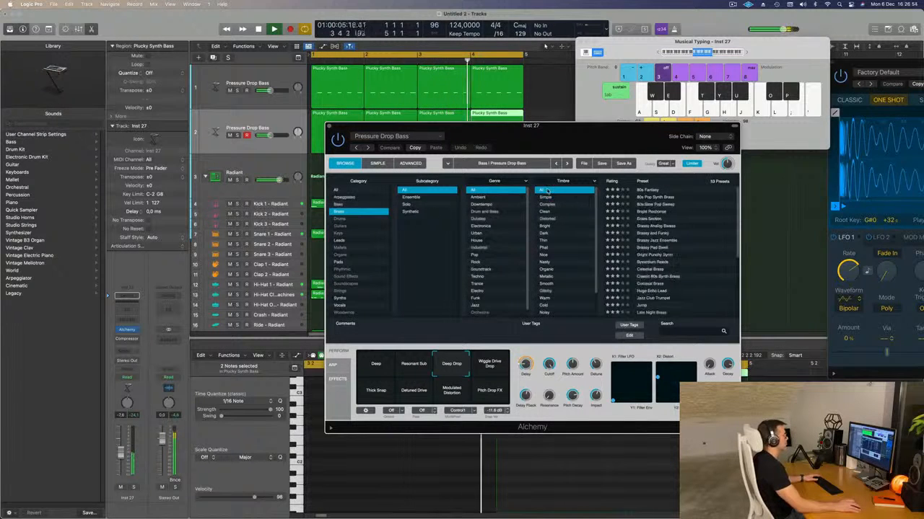
{"action": "left_click_drag", "start_coordinate": [596, 137], "coordinate": [628, 134]}
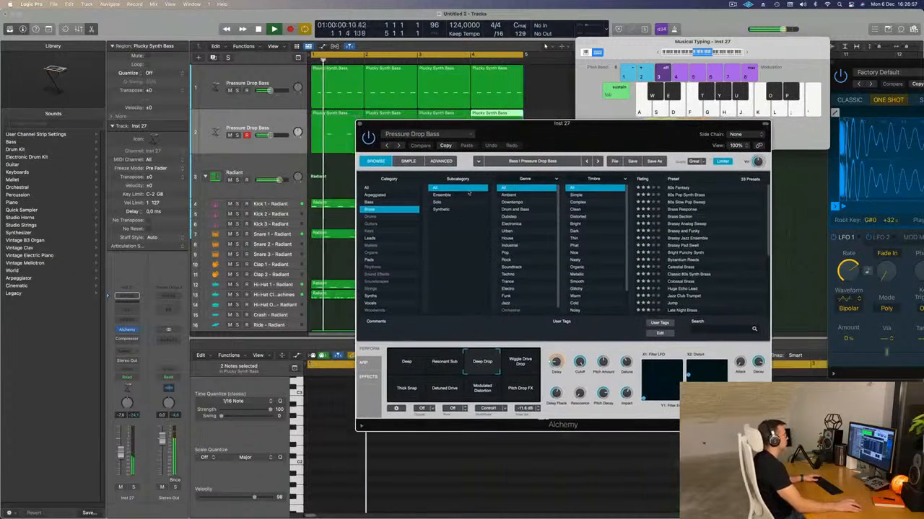
Audition Pressure Drop Bass's performance snapshots on the second bass track and settle on Thick Snap
{"action": "left_click", "coordinate": [518, 364]}
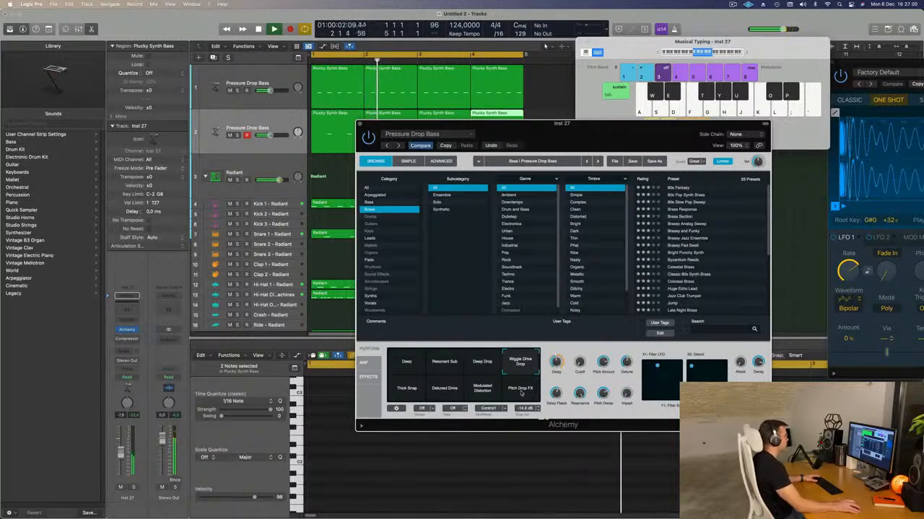
{"action": "left_click", "coordinate": [521, 394]}
{"action": "left_click", "coordinate": [484, 391]}
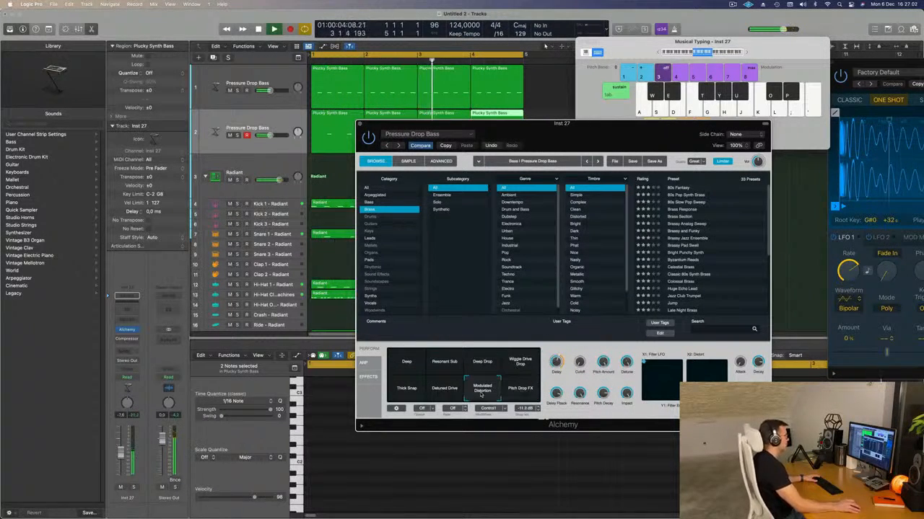
{"action": "left_click", "coordinate": [443, 389]}
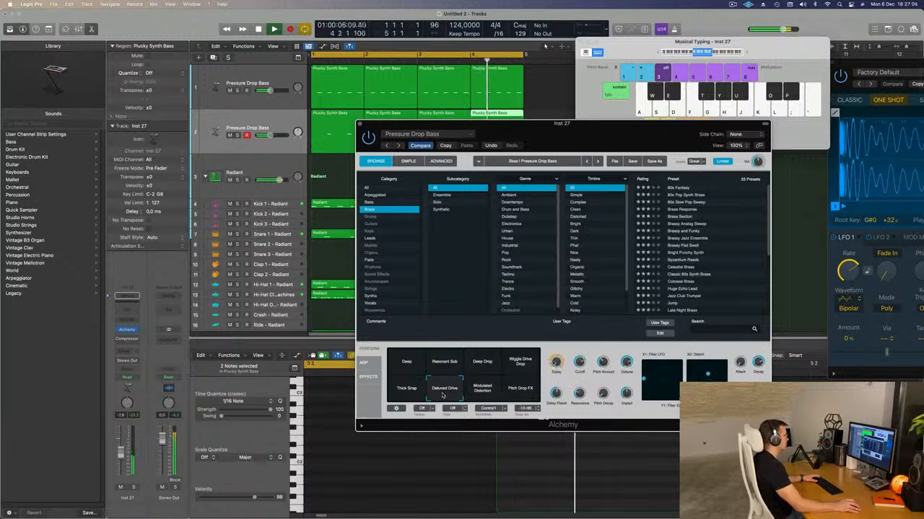
{"action": "left_click", "coordinate": [414, 394]}
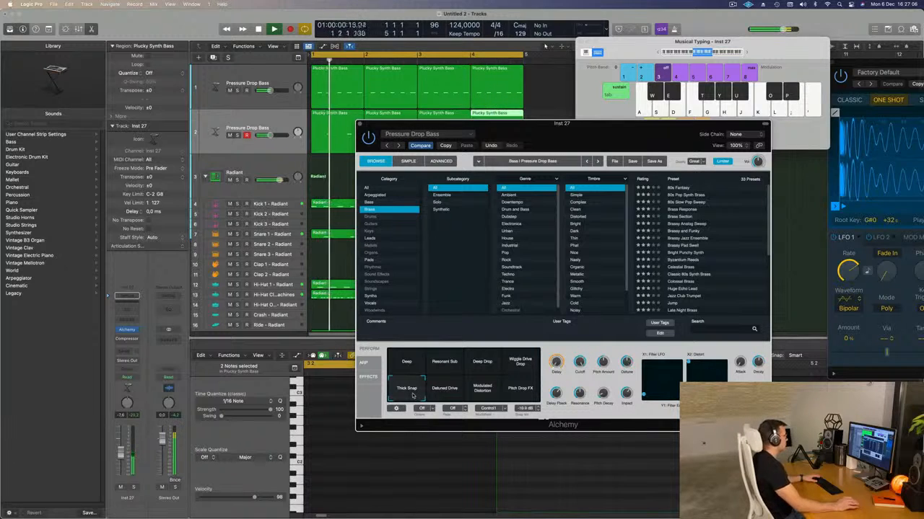
{"action": "left_click", "coordinate": [533, 363]}
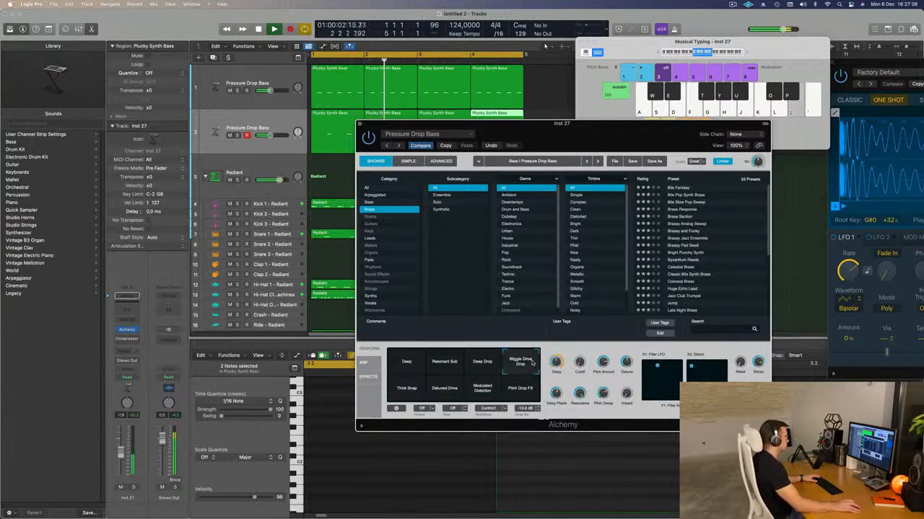
{"action": "left_click", "coordinate": [404, 390]}
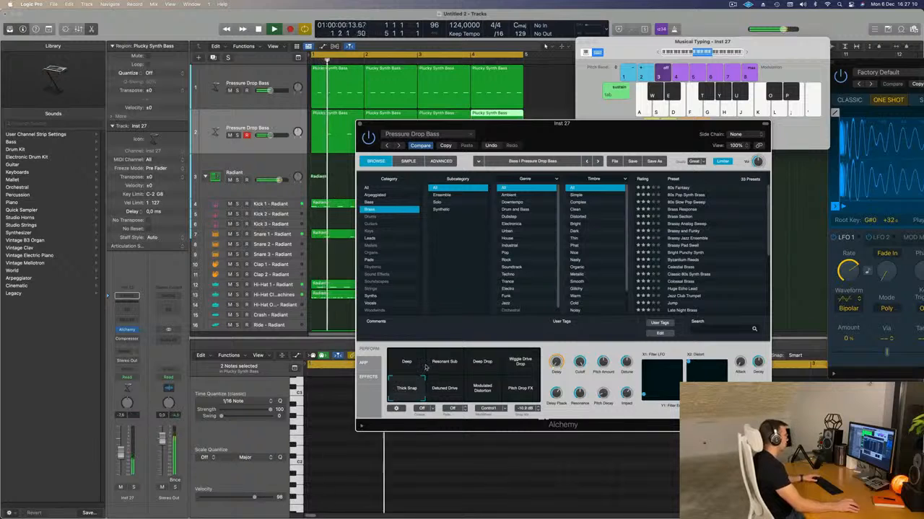
{"action": "left_click", "coordinate": [491, 363]}
{"action": "left_click", "coordinate": [518, 362]}
{"action": "left_click", "coordinate": [522, 390]}
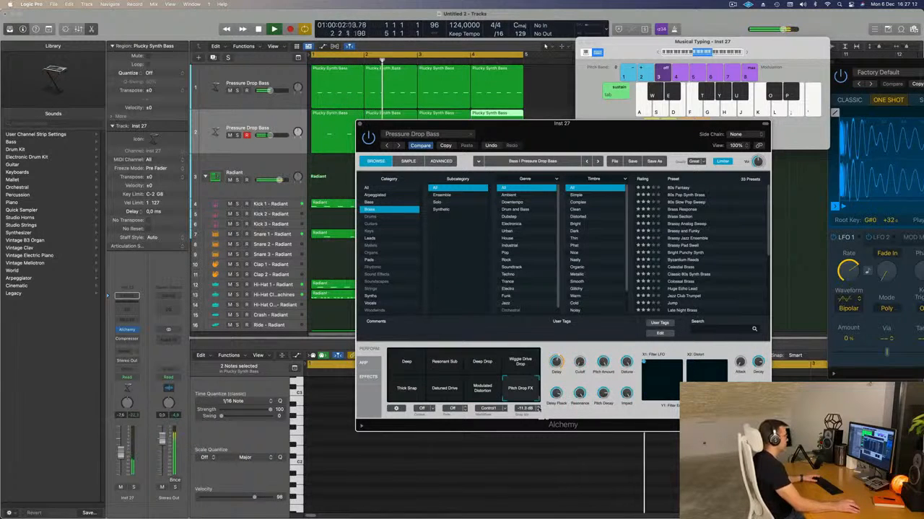
{"action": "left_click", "coordinate": [484, 397]}
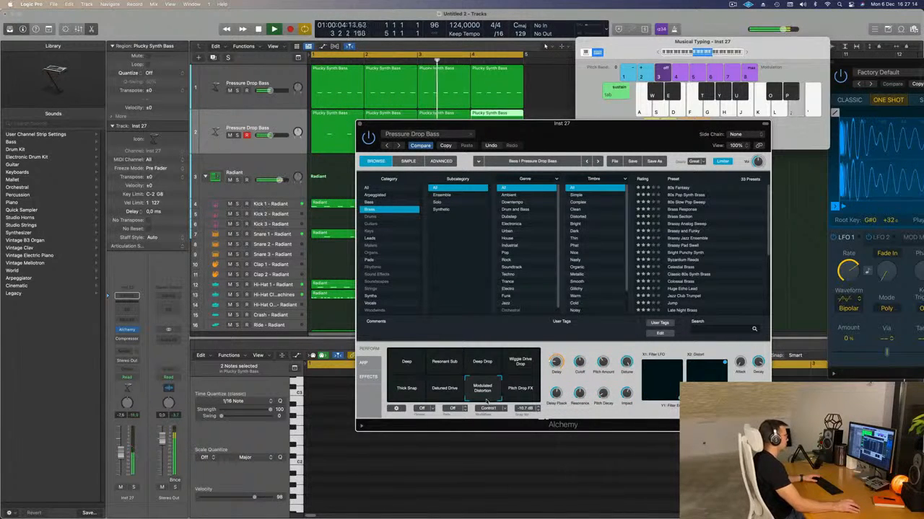
{"action": "left_click", "coordinate": [447, 401]}
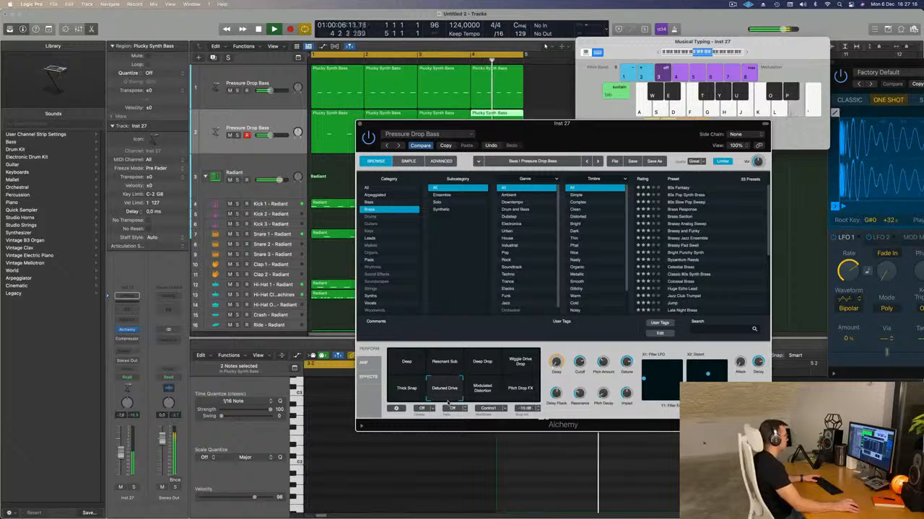
{"action": "left_click", "coordinate": [416, 384]}
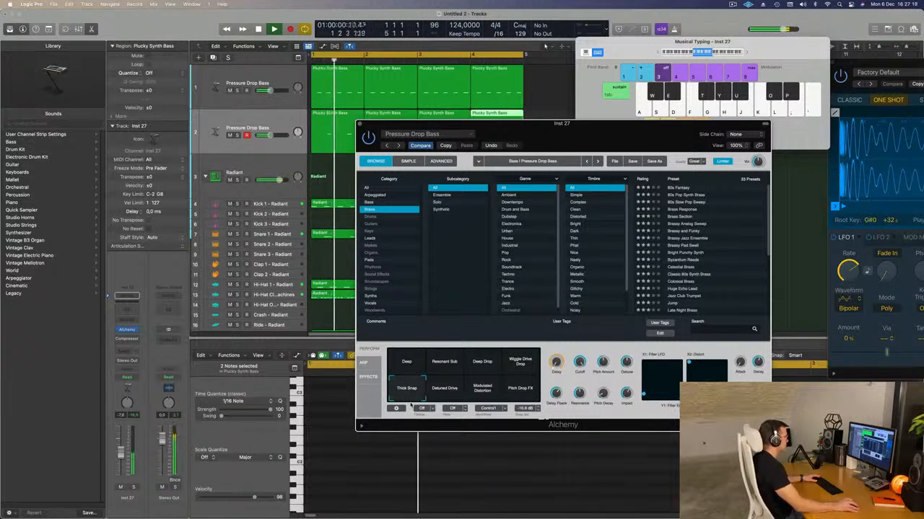
Raise the second bass track's volume to -6.4 dB, checking it briefly in solo against the full loop
{"action": "left_click_drag", "start_coordinate": [585, 132], "coordinate": [631, 118]}
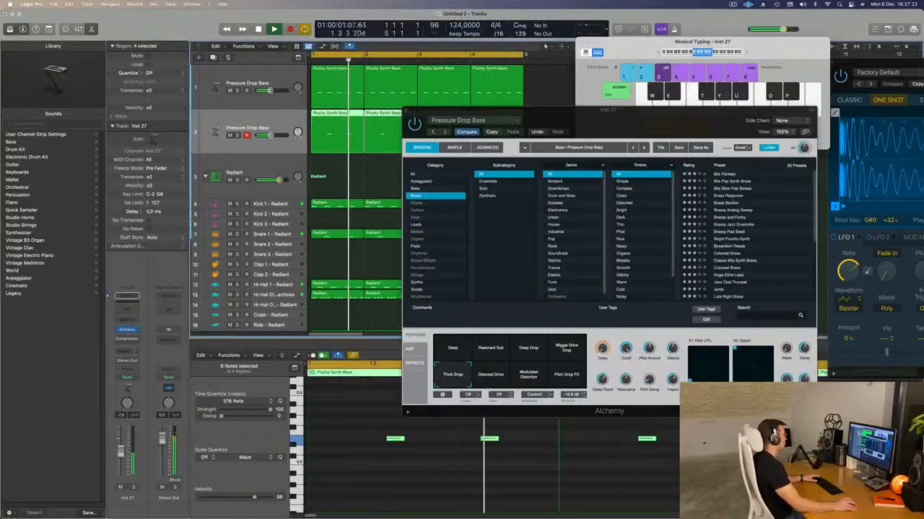
{"action": "left_click", "coordinate": [133, 489]}
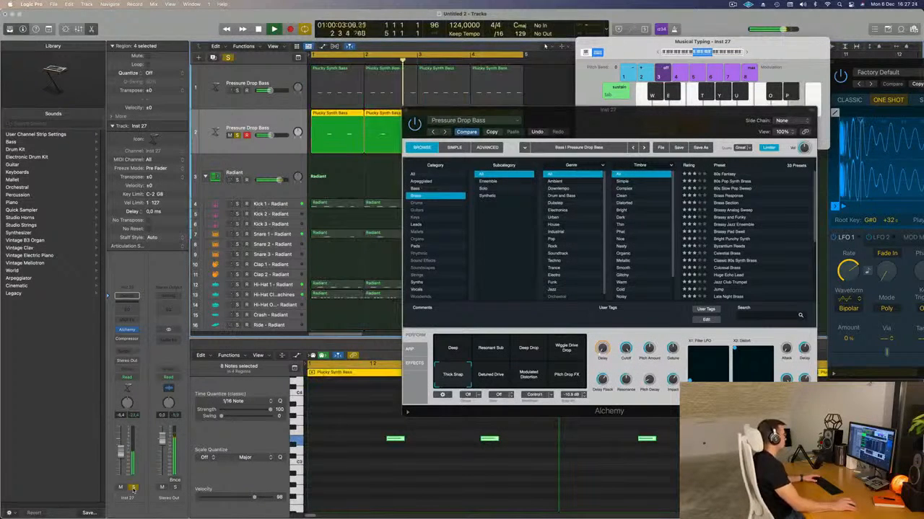
{"action": "left_click", "coordinate": [133, 489]}
{"action": "key", "text": "Return"}
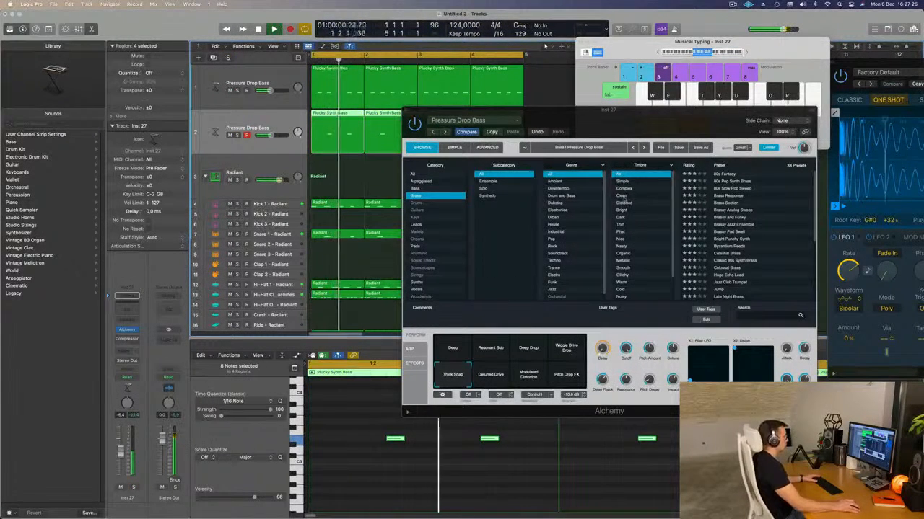
Raise the Thick Snap sound's Delay to about 47% and the second bass track's volume to -5.9 dB
{"action": "left_click_drag", "start_coordinate": [645, 114], "coordinate": [572, 121]}
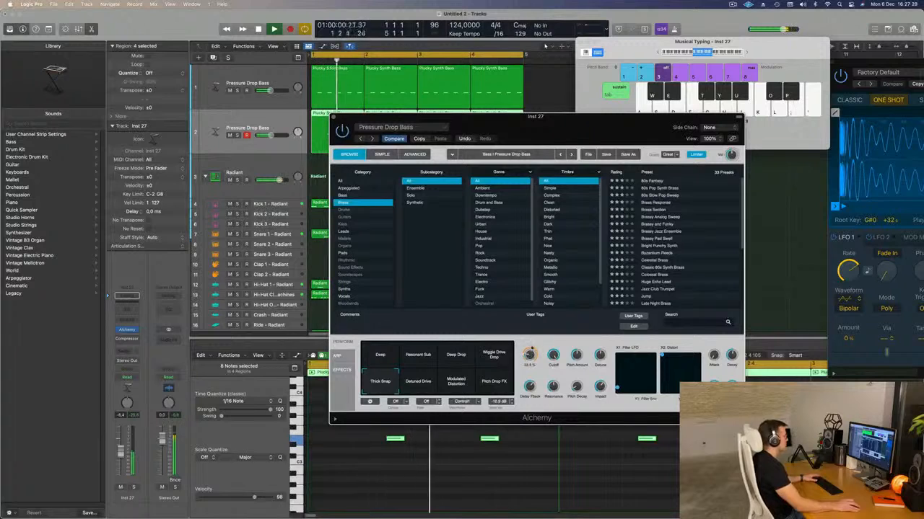
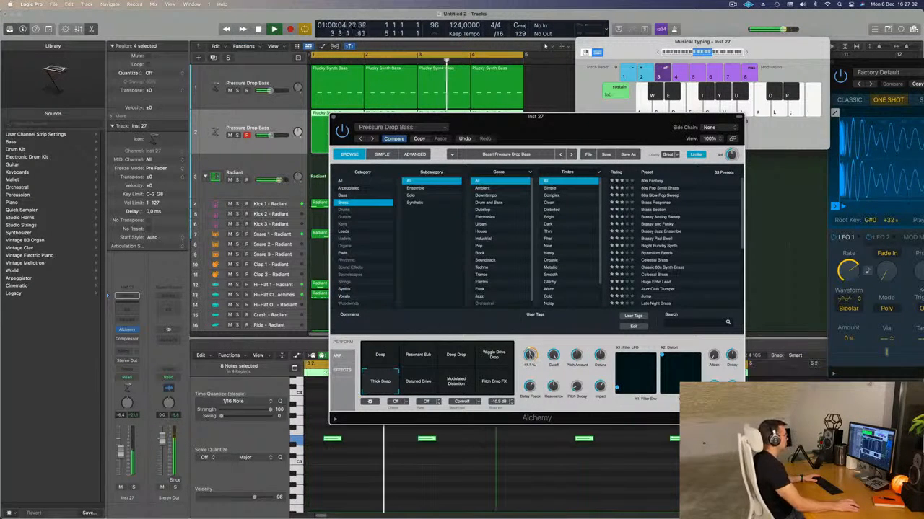
{"action": "left_click_drag", "start_coordinate": [582, 126], "coordinate": [674, 125]}
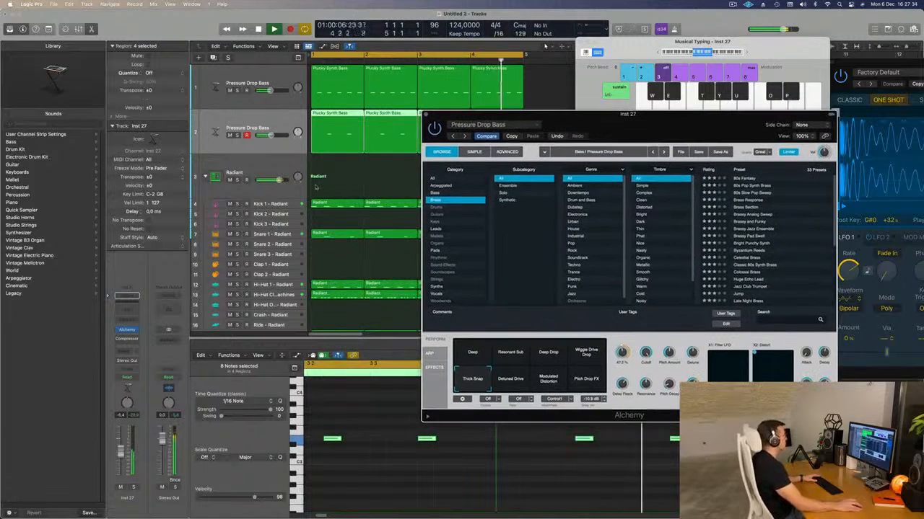
{"action": "left_click", "coordinate": [255, 118]}
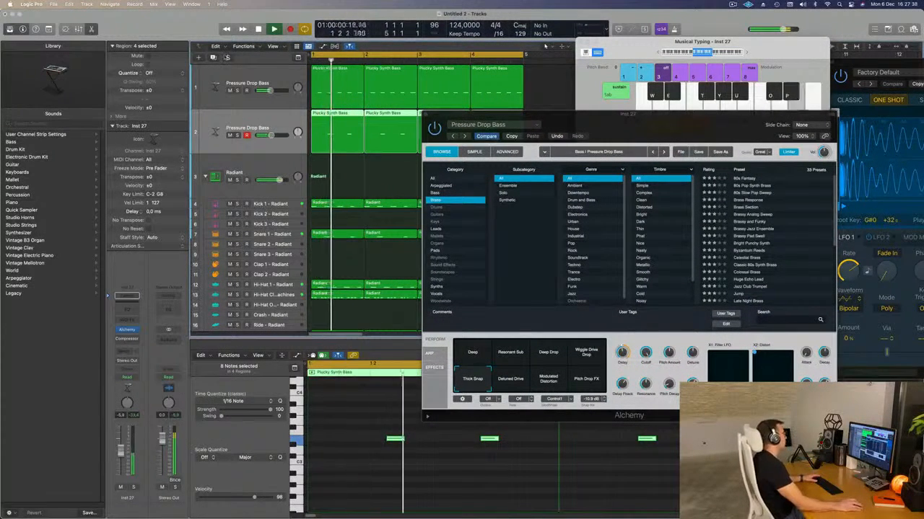
Duplicate the second bass track and copy its bar 1 region onto the new third track
{"action": "left_click", "coordinate": [213, 59]}
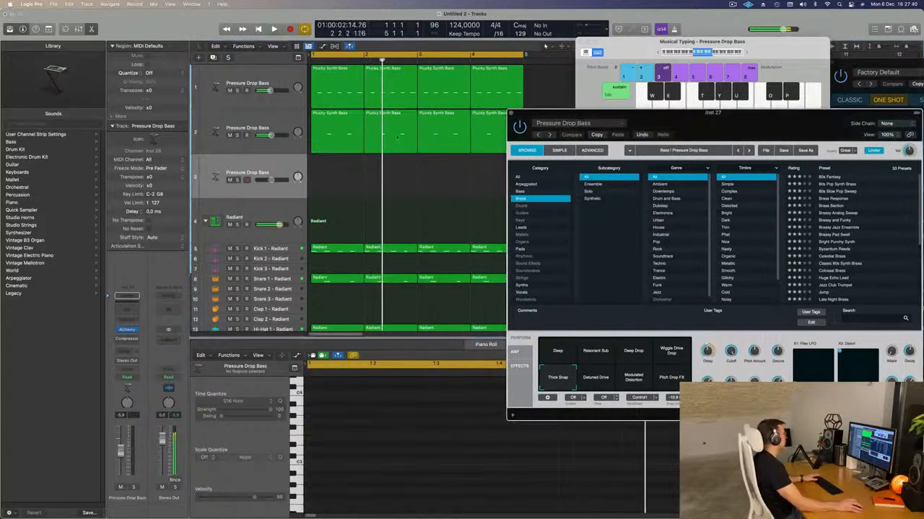
{"action": "left_click_drag", "start_coordinate": [343, 132], "coordinate": [343, 177]}
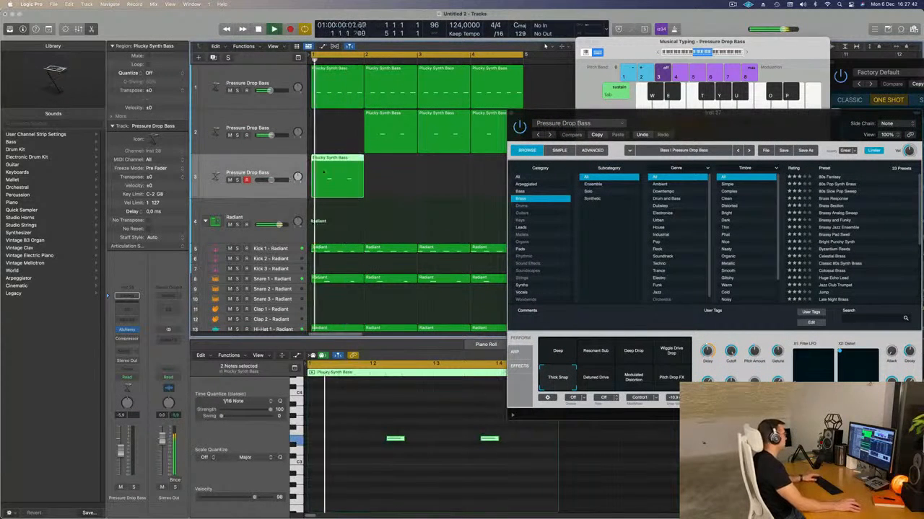
{"action": "mouse_move", "coordinate": [390, 121]}
{"action": "left_mouse_down"}
{"action": "mouse_move", "coordinate": [341, 117]}
{"action": "mouse_move", "coordinate": [399, 124]}
{"action": "left_mouse_up"}
{"action": "key", "text": "space"}
{"action": "key", "text": "space"}
{"action": "left_click", "coordinate": [277, 168]}
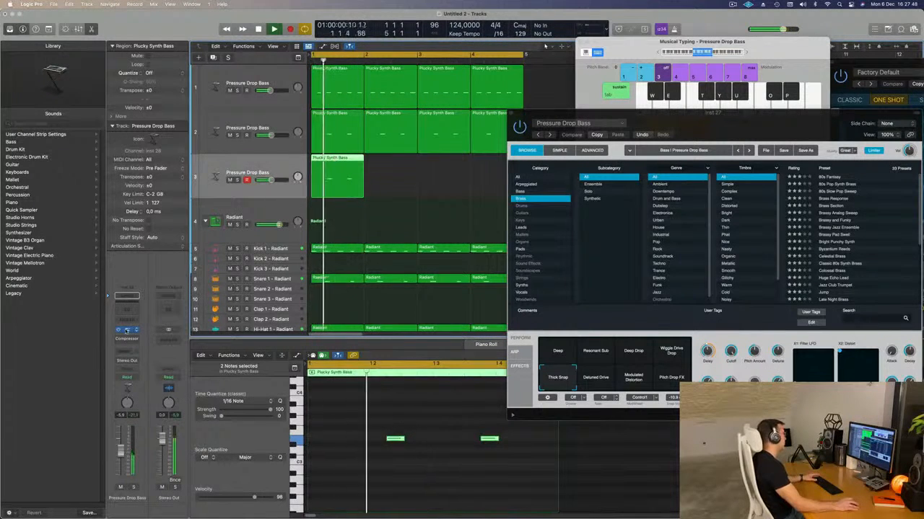
Open Alchemy on the third track and load the 80s Fantasy brass preset
{"action": "left_click", "coordinate": [127, 330]}
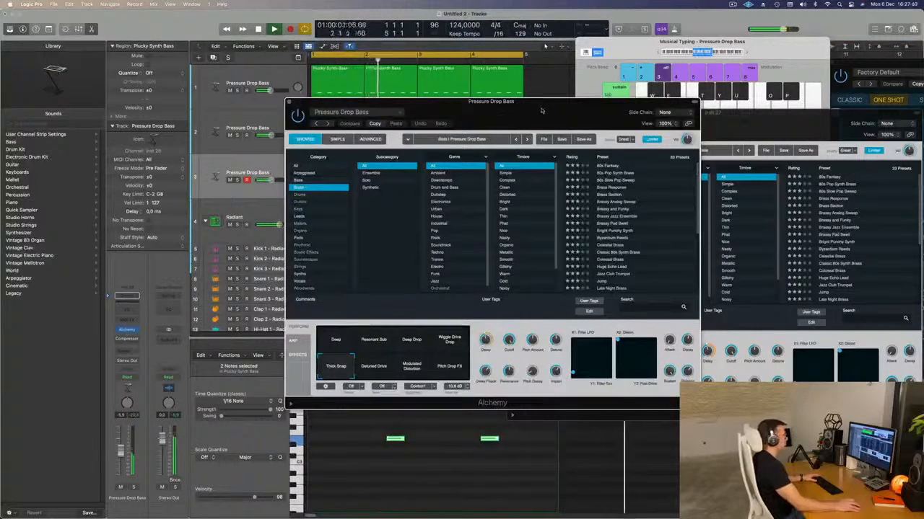
{"action": "left_click_drag", "start_coordinate": [541, 111], "coordinate": [571, 139]}
{"action": "left_click", "coordinate": [646, 194]}
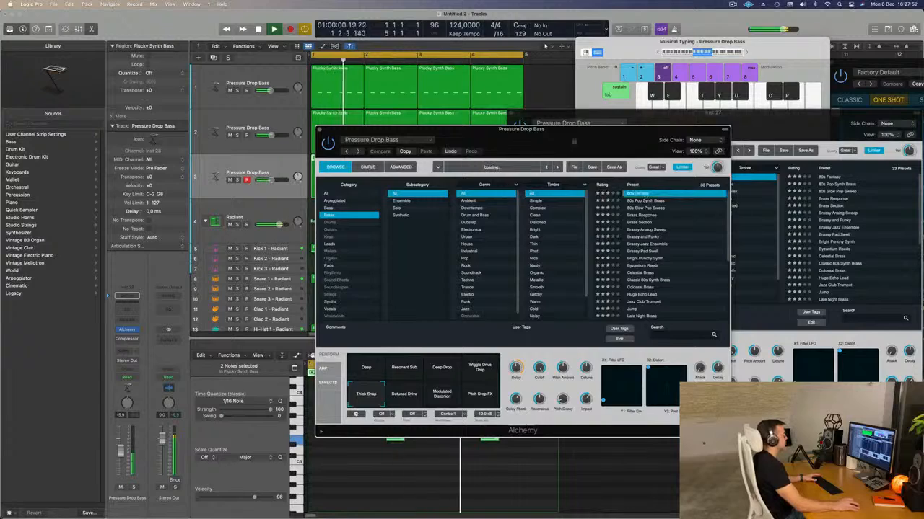
Repeat the third track's bar 1 region to fill all four bars, keeping its Alchemy window clear of the arrangement meanwhile
{"action": "left_click_drag", "start_coordinate": [375, 133], "coordinate": [679, 156]}
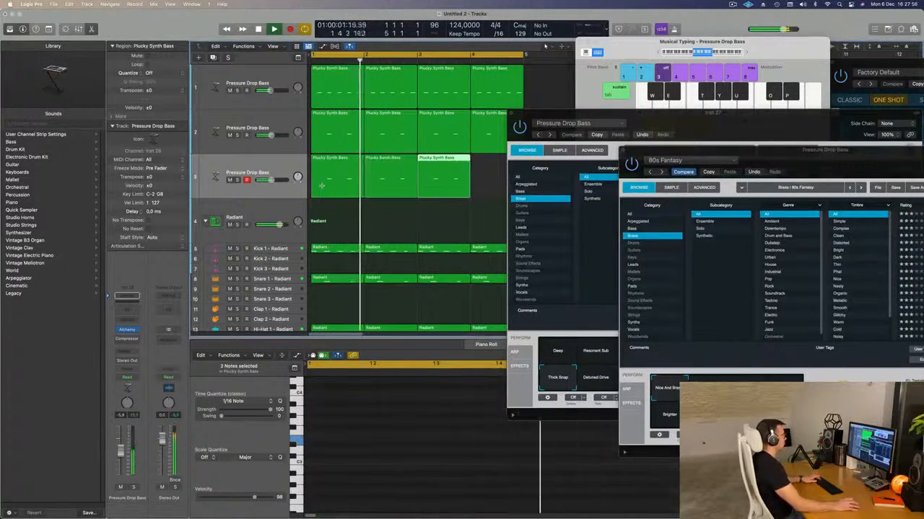
{"action": "left_click_drag", "start_coordinate": [749, 153], "coordinate": [538, 71]}
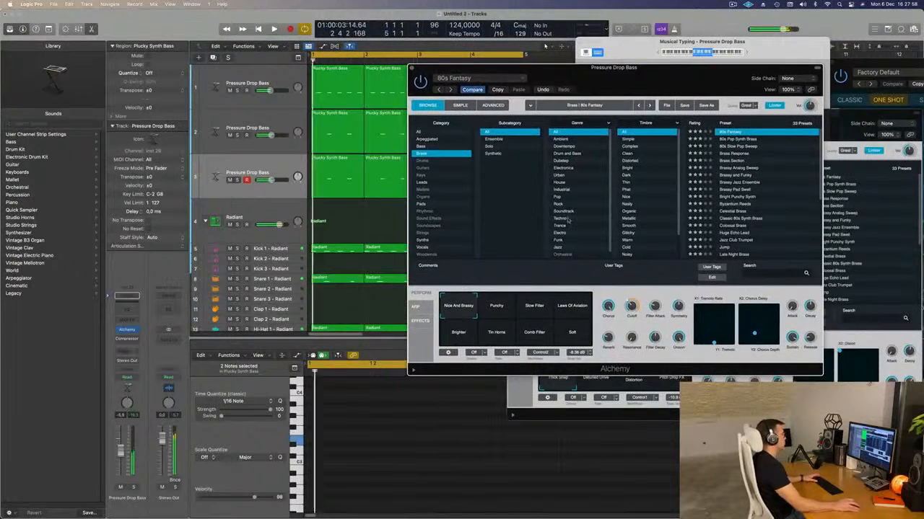
Compare the 80s Pop Synth Brass and 80s Slow Pop Sweep presets on the third track and keep 80s Pop Synth Brass
{"action": "left_click", "coordinate": [739, 139]}
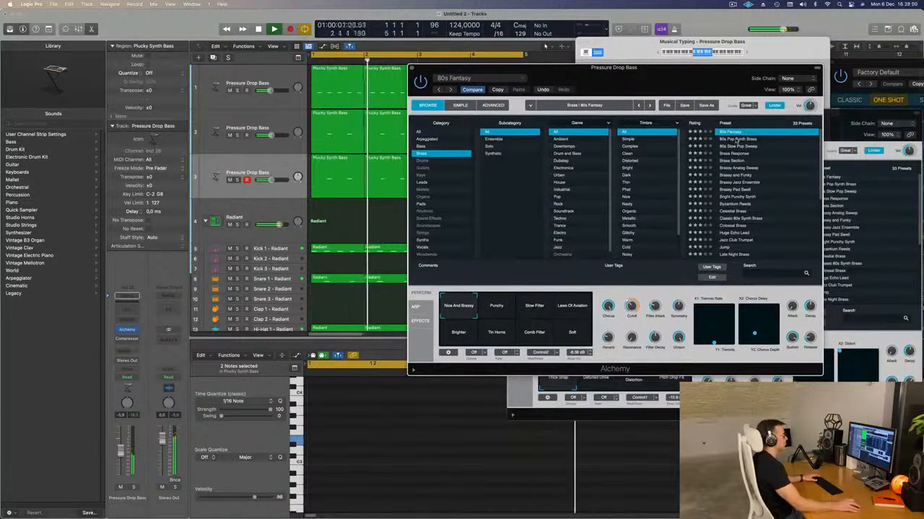
{"action": "left_click_drag", "start_coordinate": [672, 86], "coordinate": [675, 110]}
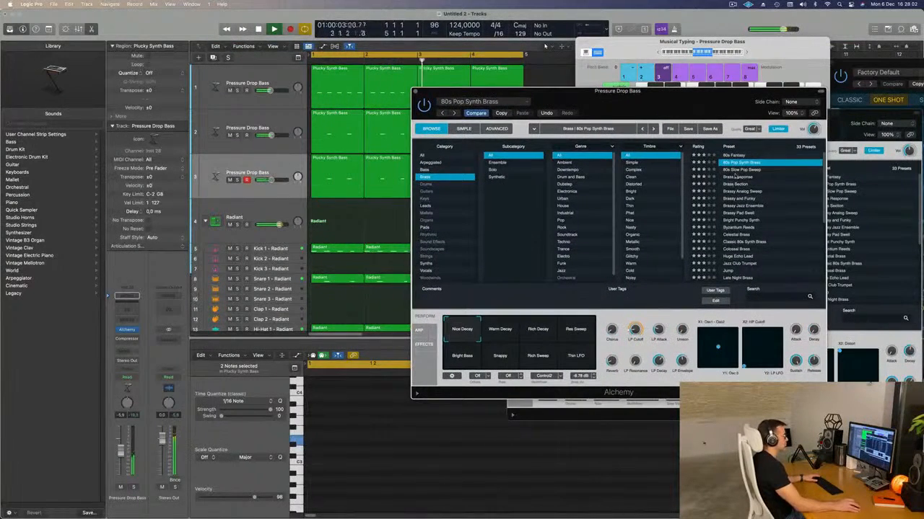
{"action": "left_click", "coordinate": [736, 172]}
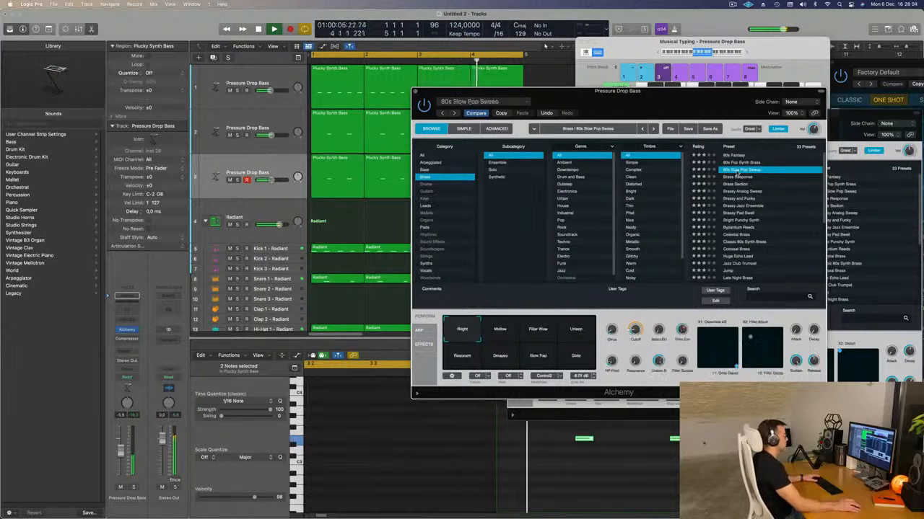
{"action": "left_click_drag", "start_coordinate": [683, 118], "coordinate": [669, 141]}
{"action": "left_click", "coordinate": [711, 181]}
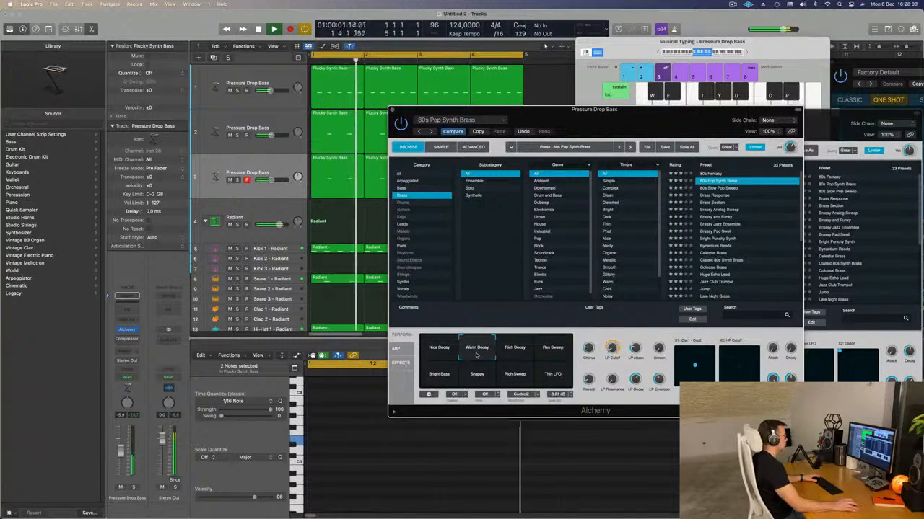
Audition 80s Pop Synth Brass's Rich Decay, Res Sweep, Bright Bass and Rich Sweep snapshots and settle on Snappy
{"action": "left_click", "coordinate": [515, 352]}
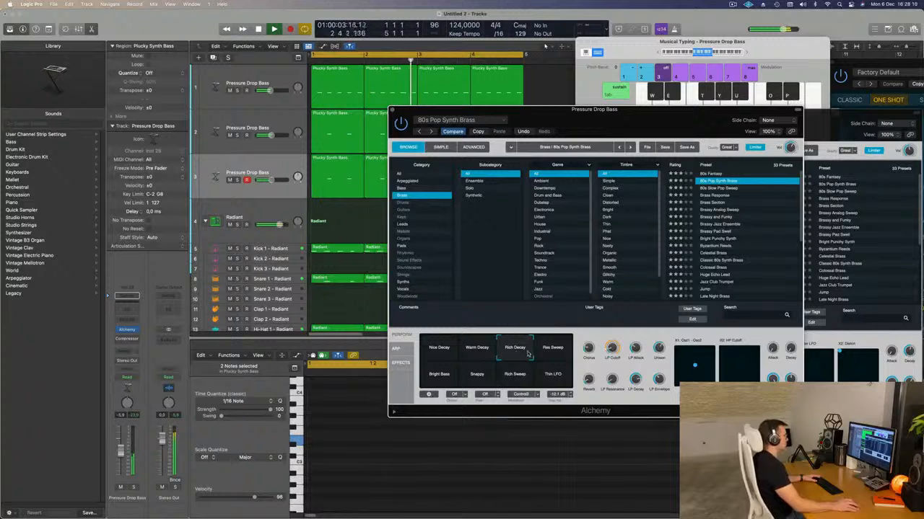
{"action": "left_click", "coordinate": [544, 352]}
{"action": "left_click", "coordinate": [437, 376]}
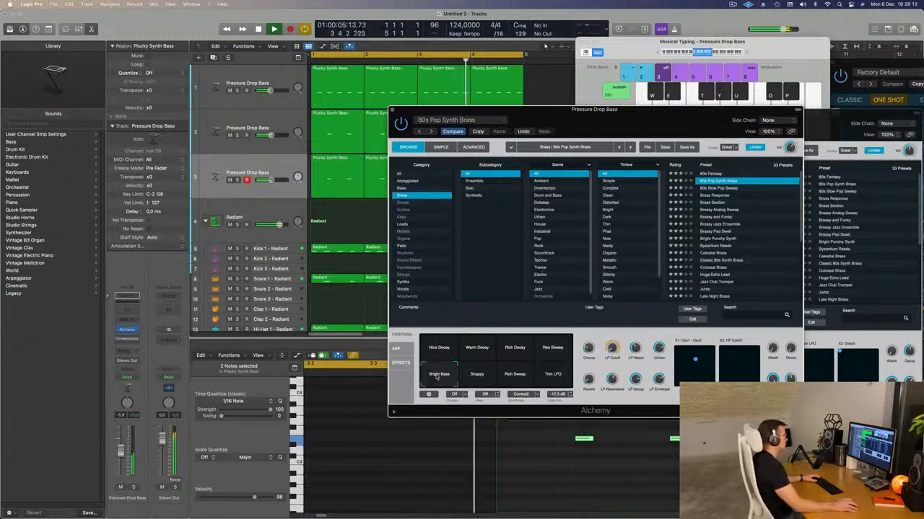
{"action": "left_click", "coordinate": [472, 376]}
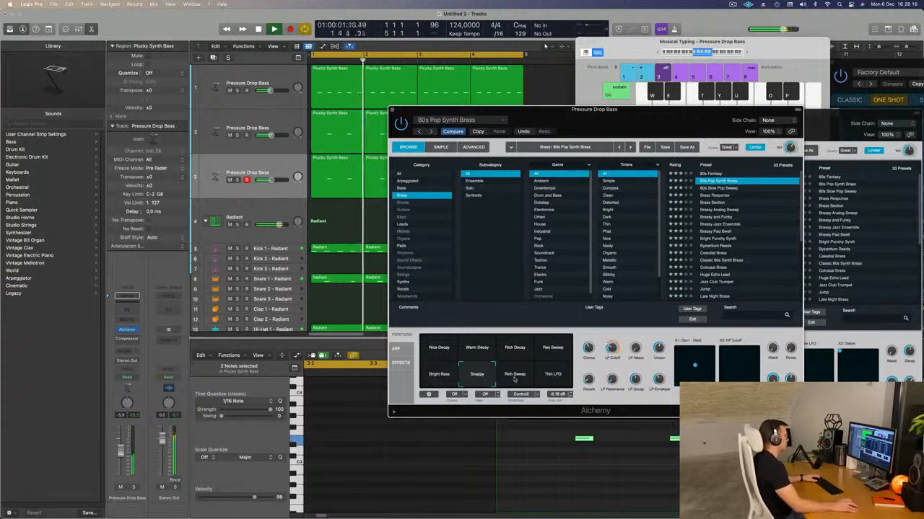
{"action": "left_click", "coordinate": [511, 379]}
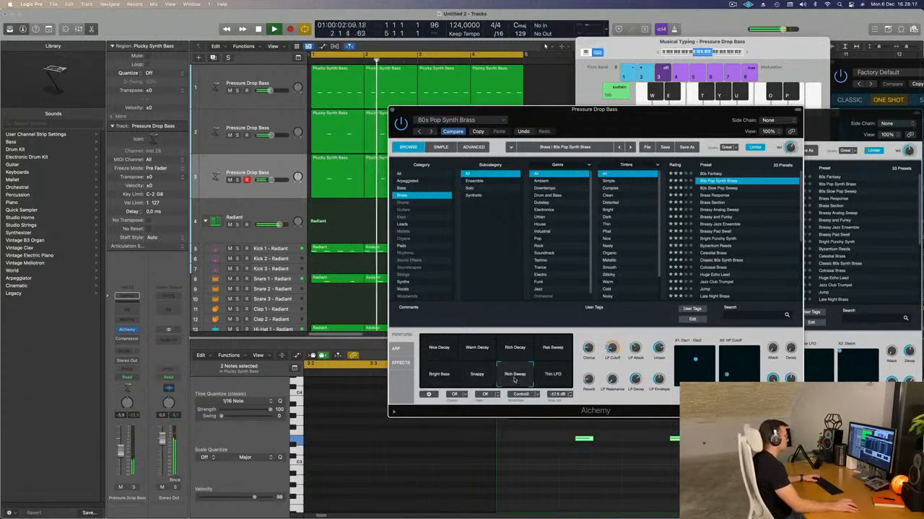
{"action": "left_click", "coordinate": [473, 379]}
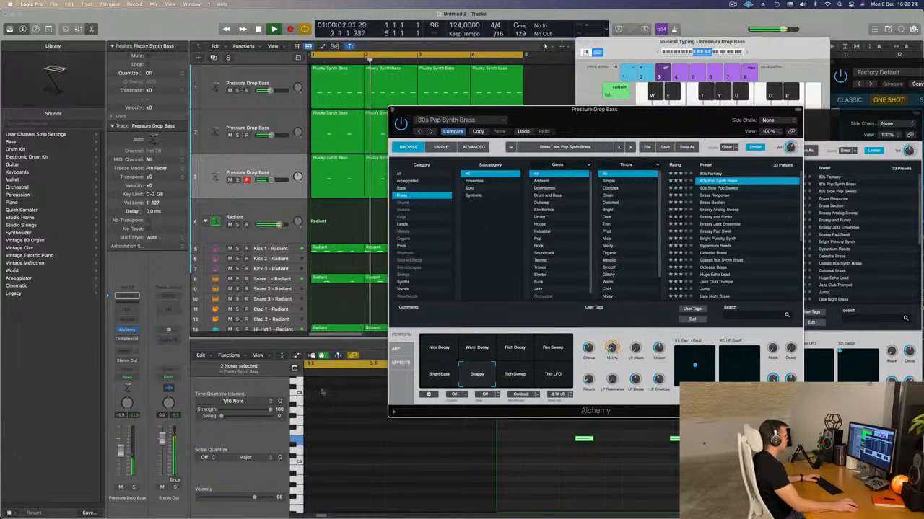
Raise the third track's volume to about -2.2 dB and move its Alchemy window clear of the piano roll
{"action": "left_click", "coordinate": [121, 447]}
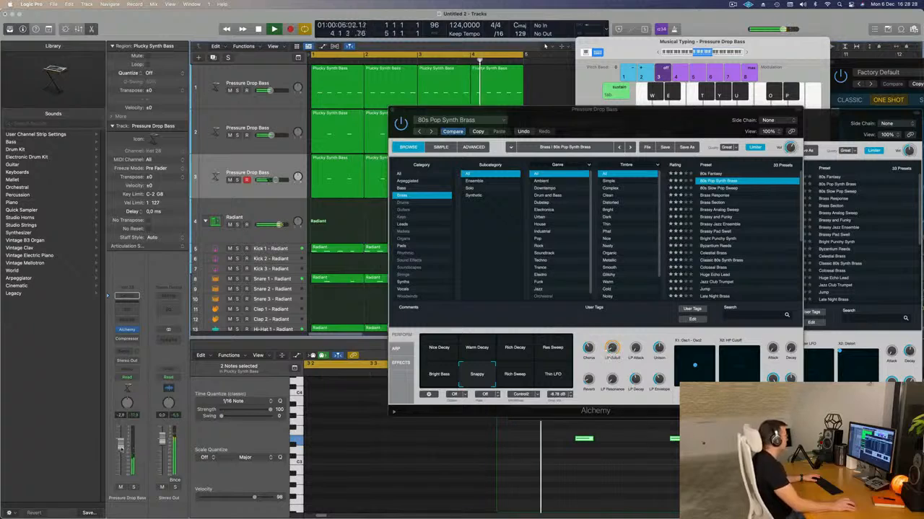
{"action": "left_click_drag", "start_coordinate": [640, 110], "coordinate": [644, 40]}
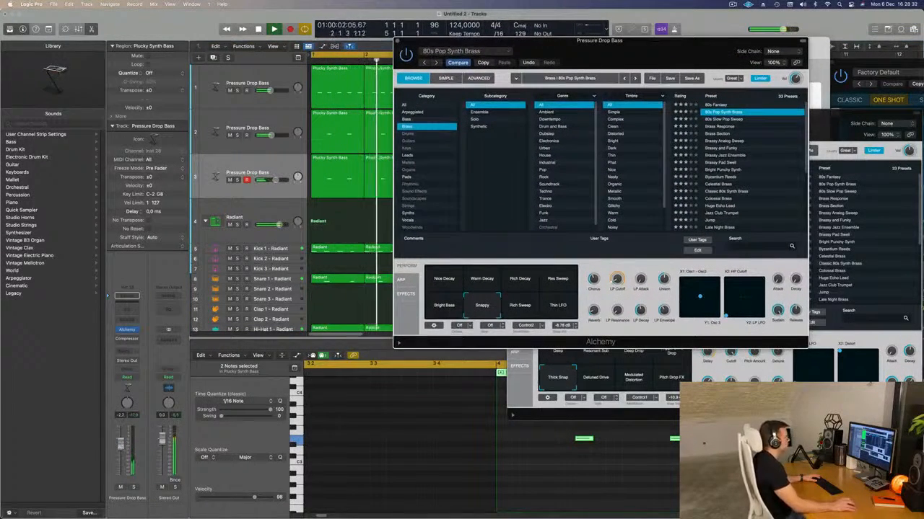
Reposition the third track's Alchemy window to uncover the first track's regions and the Musical Typing keyboard
{"action": "left_click", "coordinate": [562, 30]}
{"action": "left_click_drag", "start_coordinate": [621, 52], "coordinate": [539, 109]}
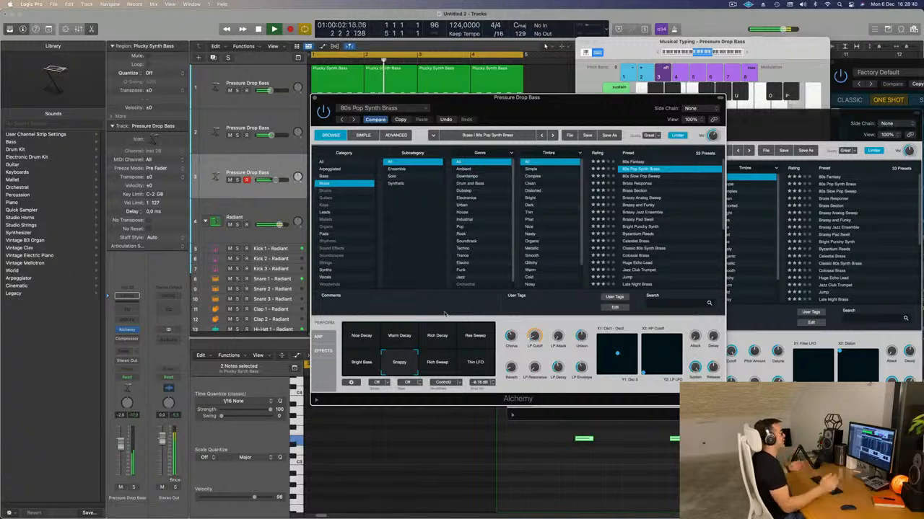
{"action": "left_click_drag", "start_coordinate": [588, 101], "coordinate": [584, 108]}
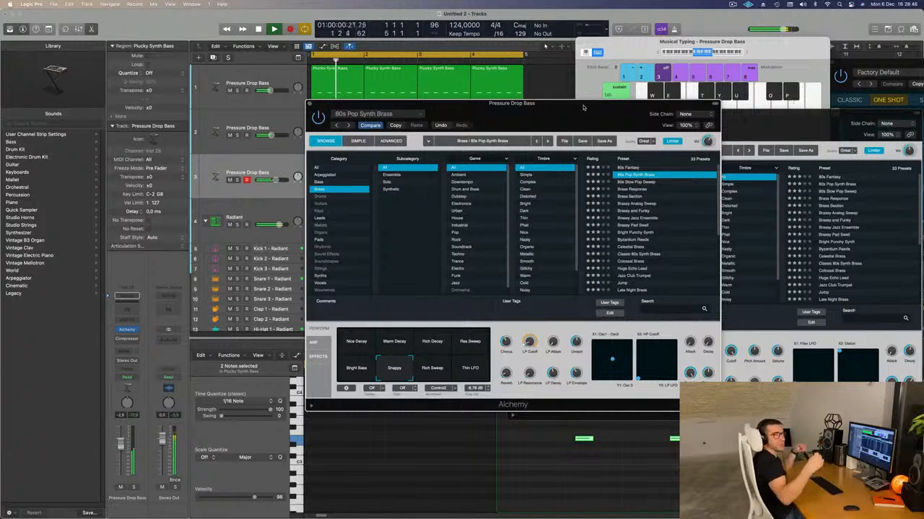
{"action": "left_click_drag", "start_coordinate": [567, 107], "coordinate": [581, 104]}
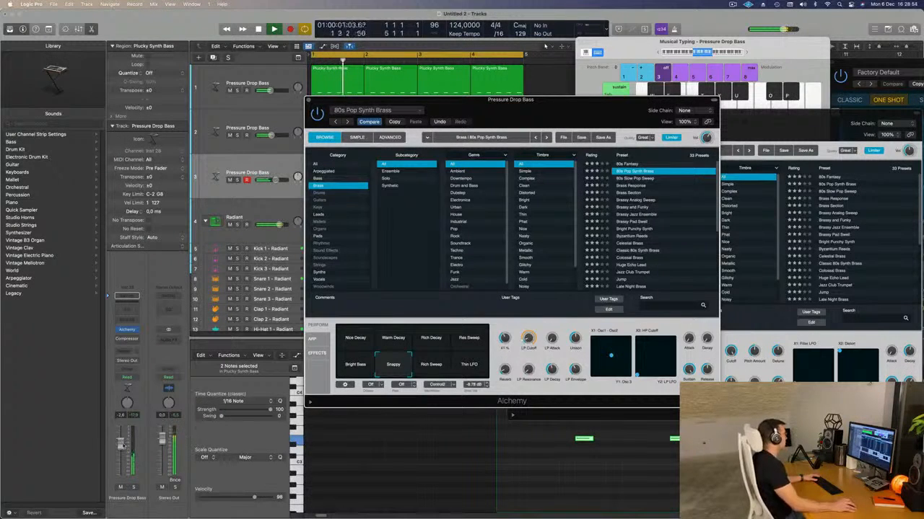
Add a send to Bus 5 on the third track's channel strip
{"action": "left_click", "coordinate": [125, 344]}
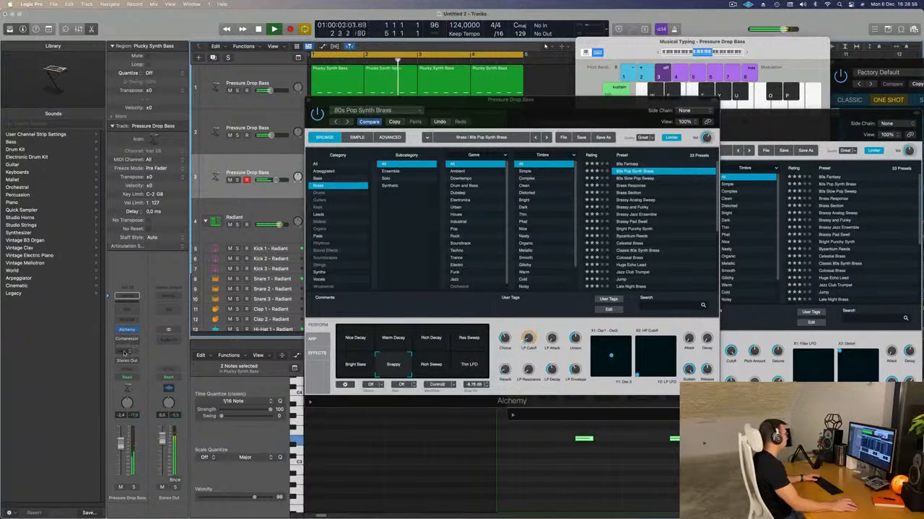
{"action": "left_click", "coordinate": [124, 354]}
{"action": "mouse_move", "coordinate": [137, 364]}
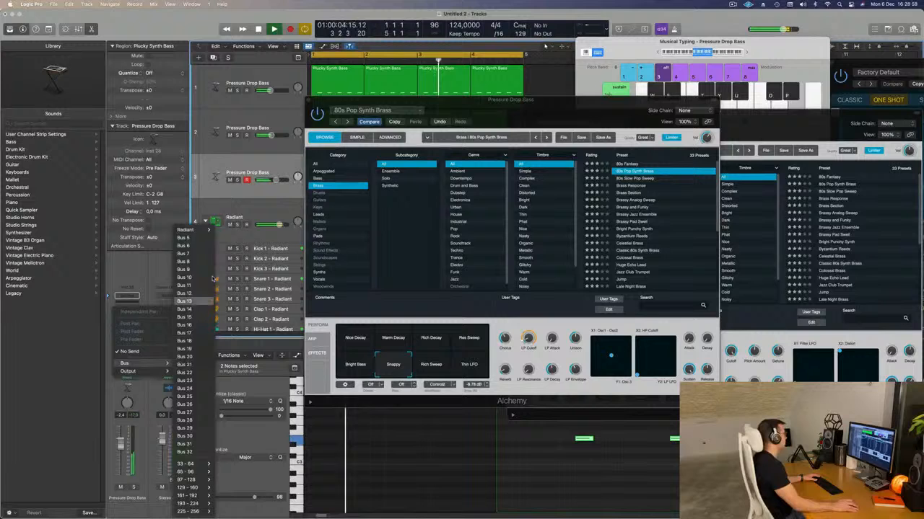
{"action": "left_click", "coordinate": [202, 239]}
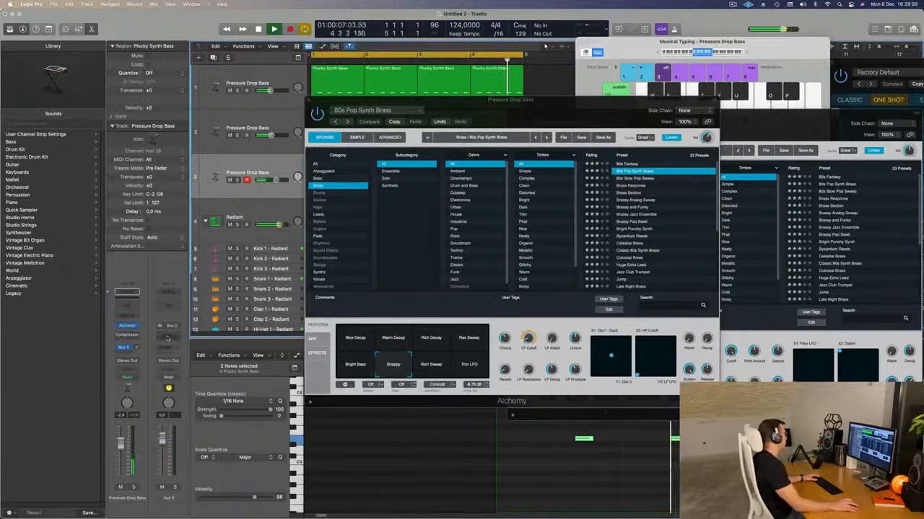
Insert a reverb effect on the aux channel fed by Bus 5
{"action": "left_click", "coordinate": [168, 336]}
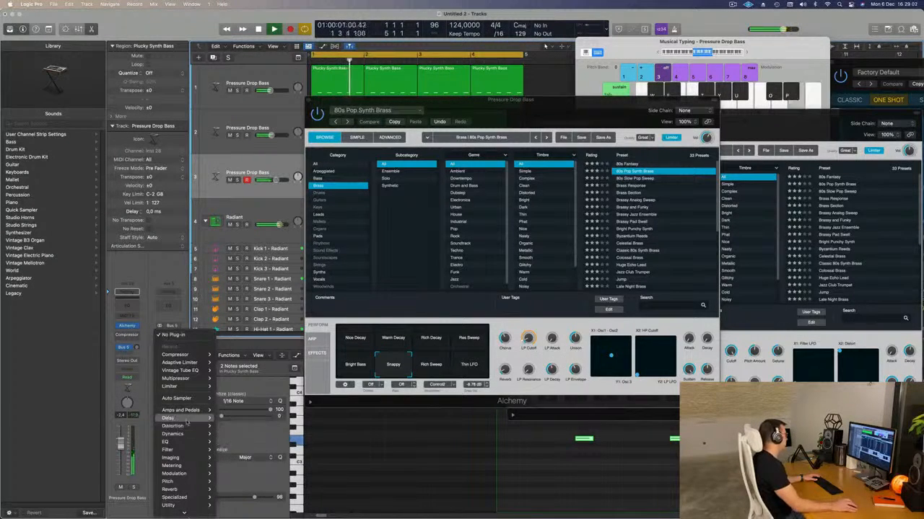
{"action": "mouse_move", "coordinate": [184, 491]}
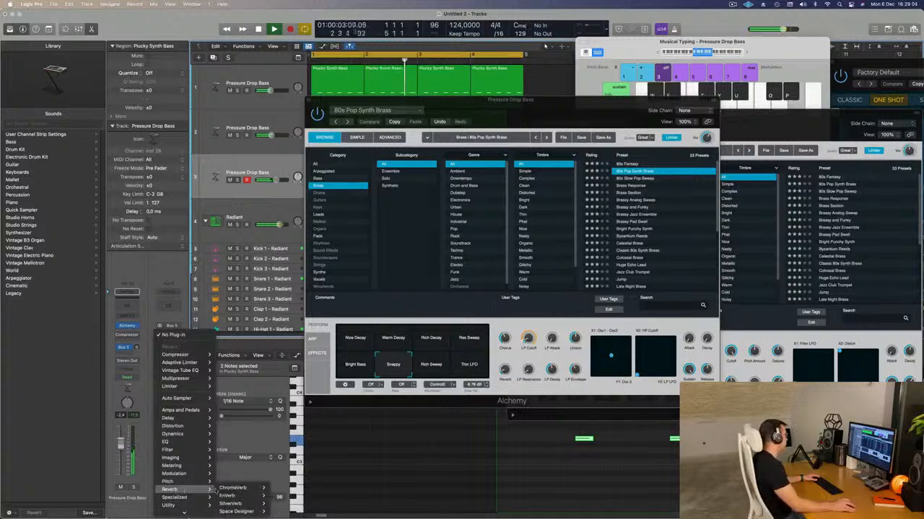
Insert ChromaVerb on the Aux 5 channel, raise the third track's Bus 5 send, and close the ChromaVerb and Alchemy windows
{"action": "mouse_move", "coordinate": [238, 488]}
{"action": "left_click", "coordinate": [280, 488]}
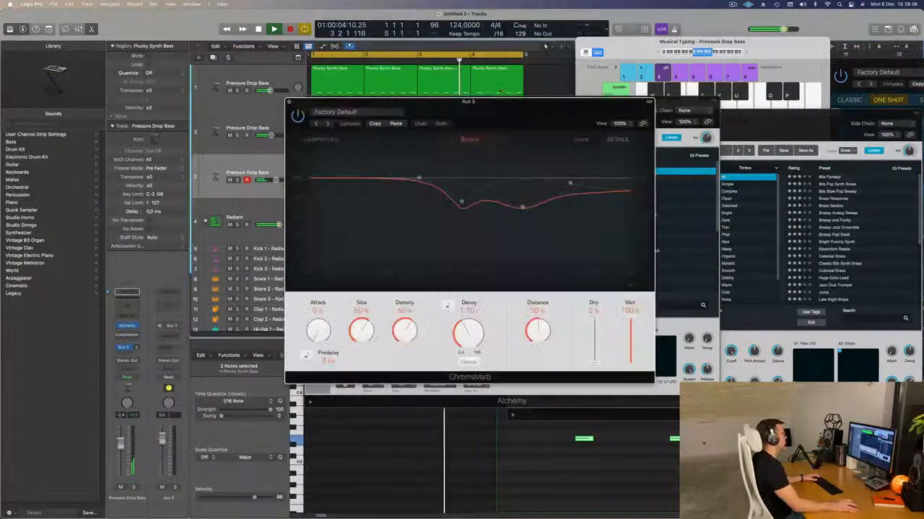
{"action": "left_click_drag", "start_coordinate": [490, 107], "coordinate": [537, 81]}
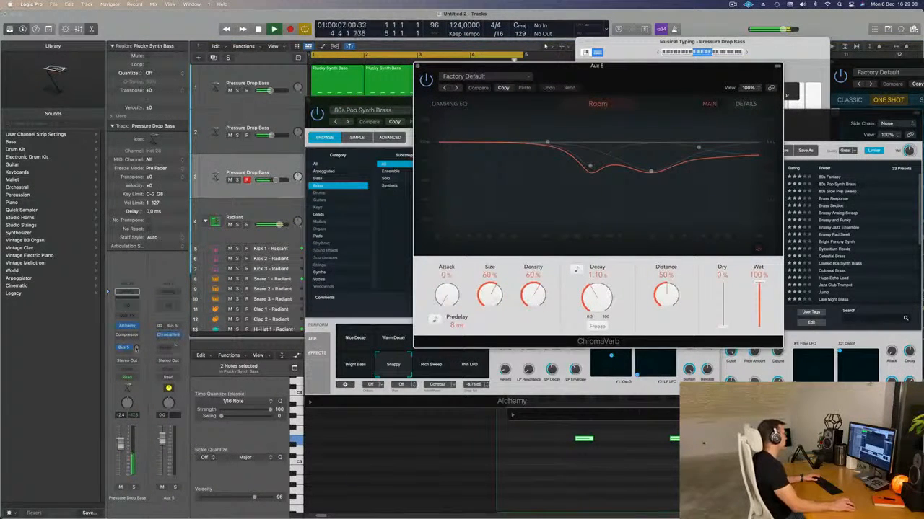
{"action": "left_click_drag", "start_coordinate": [135, 348], "coordinate": [137, 349]}
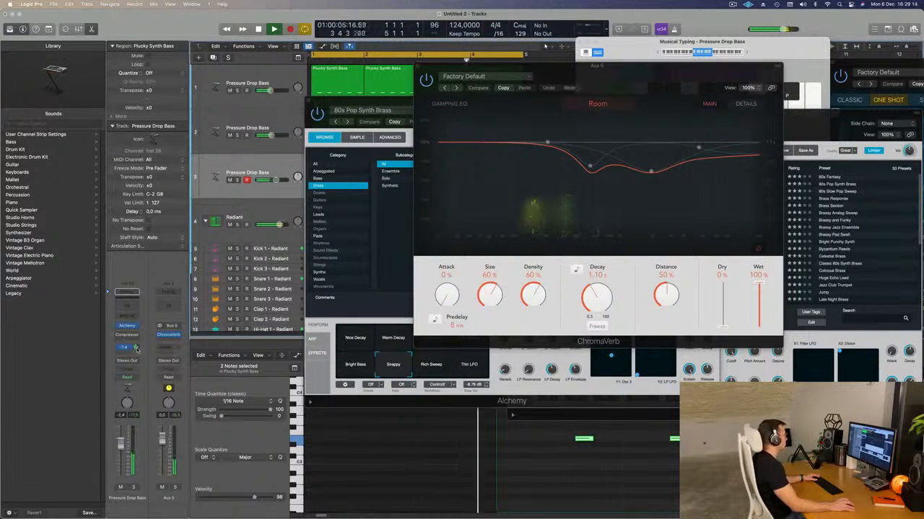
{"action": "left_click_drag", "start_coordinate": [635, 63], "coordinate": [588, 69]}
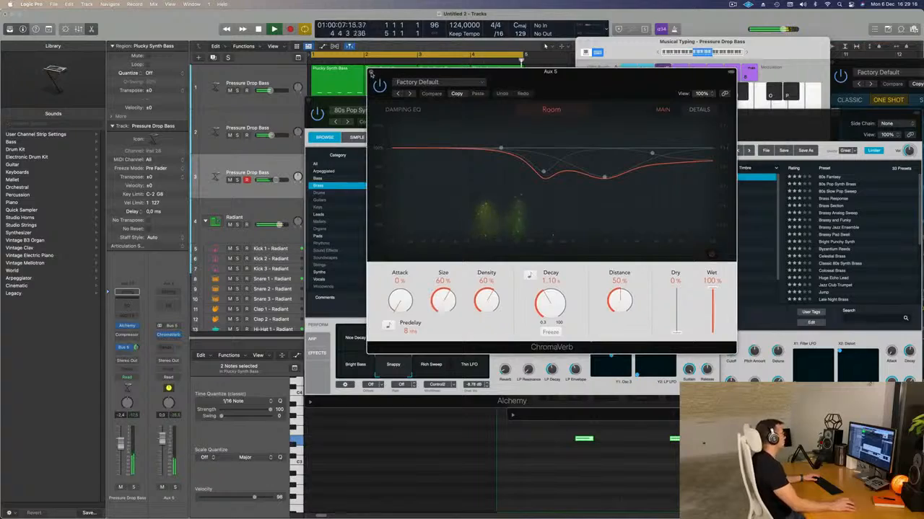
{"action": "left_click", "coordinate": [371, 72]}
{"action": "left_click_drag", "start_coordinate": [483, 111], "coordinate": [516, 115]}
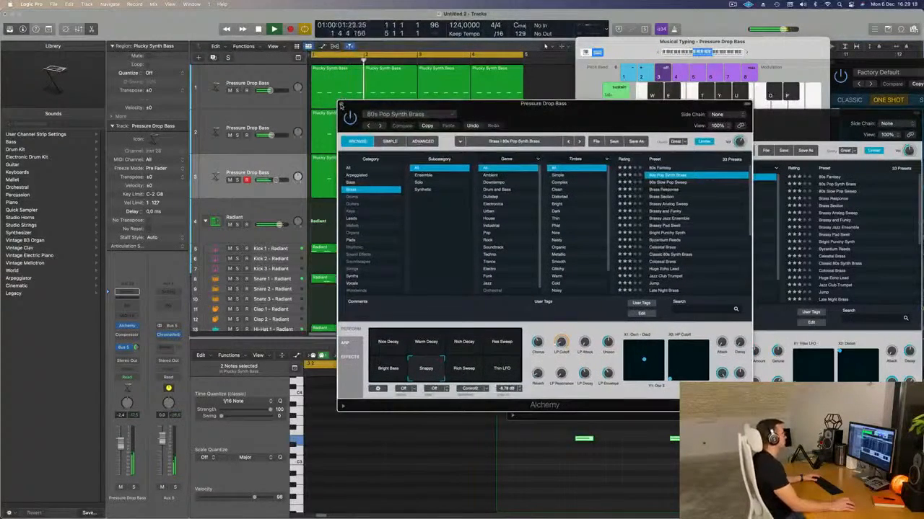
{"action": "left_click", "coordinate": [342, 104]}
Duplicate the third Pressure Drop Bass track with its instrument and channel settings
{"action": "key", "text": "super+Left"}
{"action": "key", "text": "super+Up"}
{"action": "key", "text": "super+Up"}
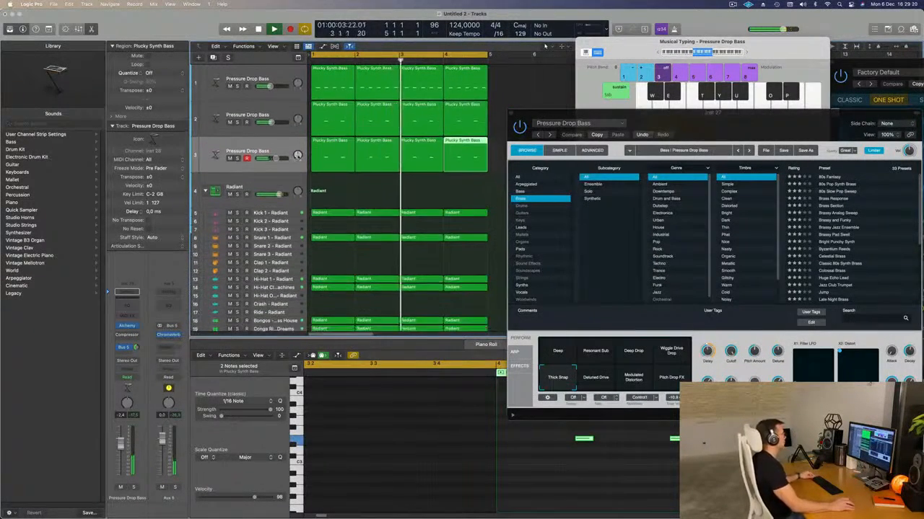
{"action": "key", "text": "super+Up"}
{"action": "left_click_drag", "start_coordinate": [543, 113], "coordinate": [606, 100]}
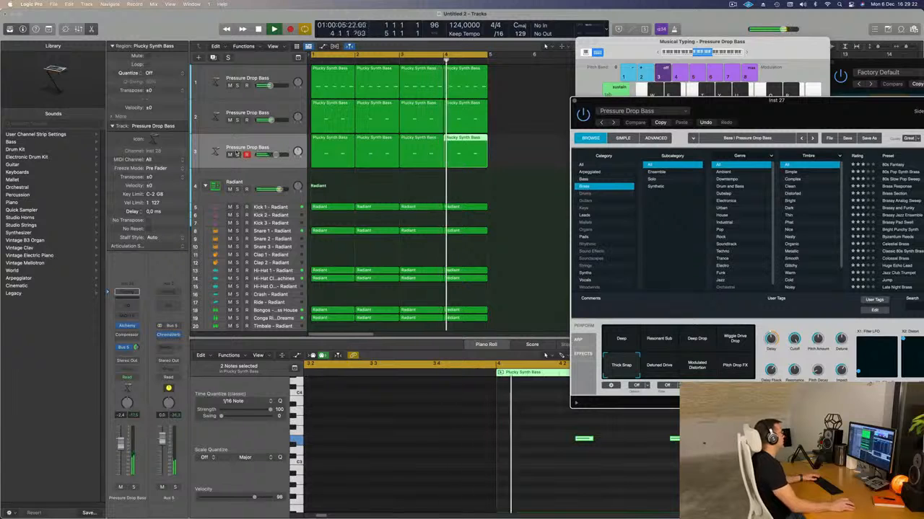
{"action": "left_click", "coordinate": [222, 148]}
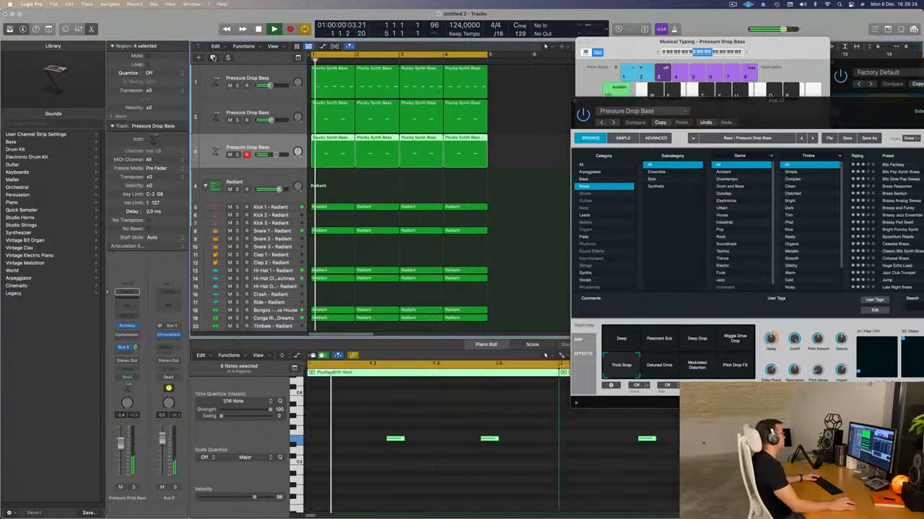
{"action": "left_click", "coordinate": [213, 58]}
Move the third track's first region to the new track and fill the gap with a copy of the bar 2 region
{"action": "left_click_drag", "start_coordinate": [321, 142], "coordinate": [321, 176]}
{"action": "left_click", "coordinate": [373, 139]}
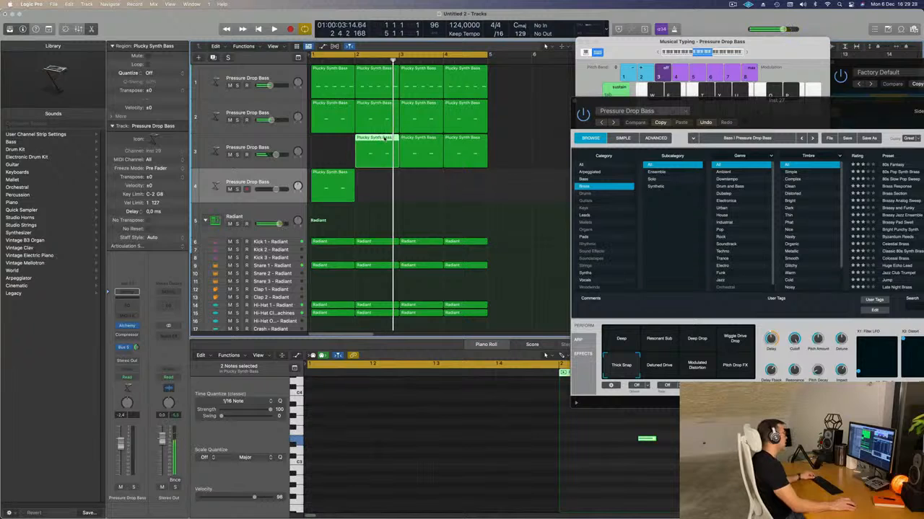
{"action": "left_click_drag", "start_coordinate": [384, 138], "coordinate": [339, 141]}
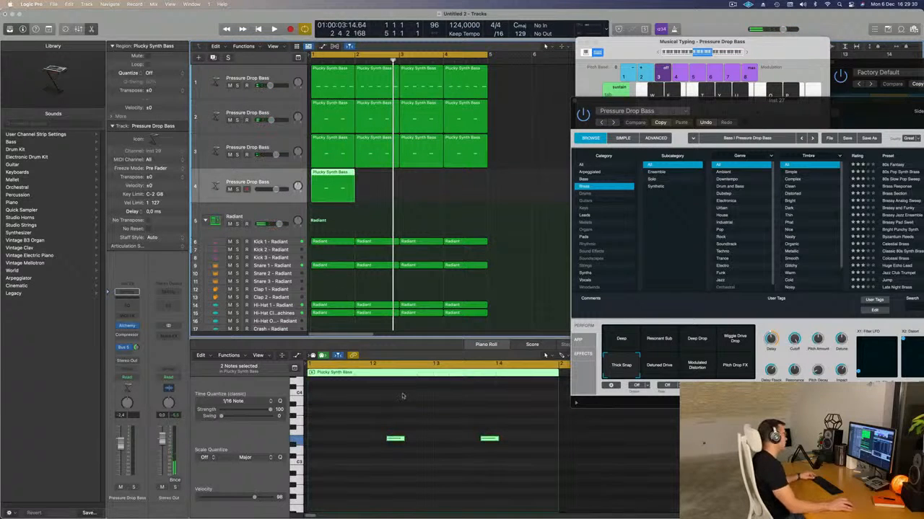
Delete the second note in the fourth track's region, stretch the remaining E3 note across the whole bar, and play it back
{"action": "left_click_drag", "start_coordinate": [409, 430], "coordinate": [539, 466]}
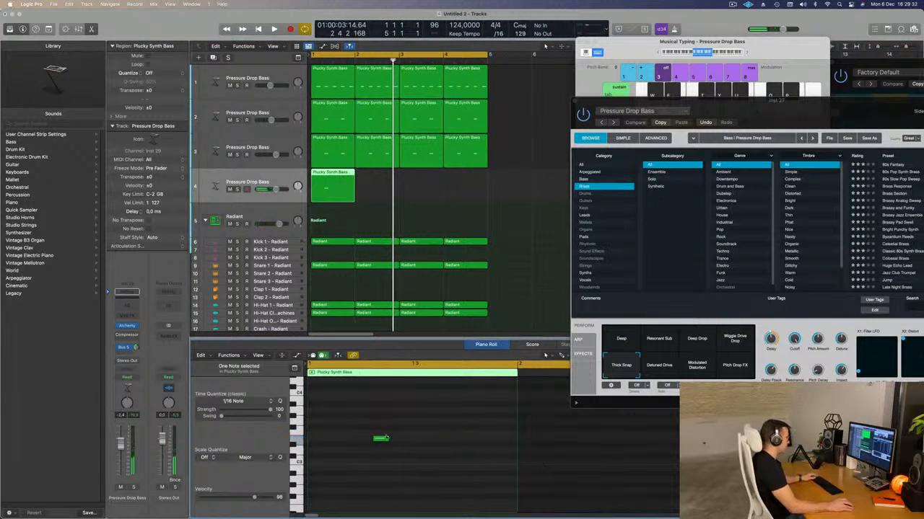
{"action": "left_click_drag", "start_coordinate": [384, 441], "coordinate": [513, 441]}
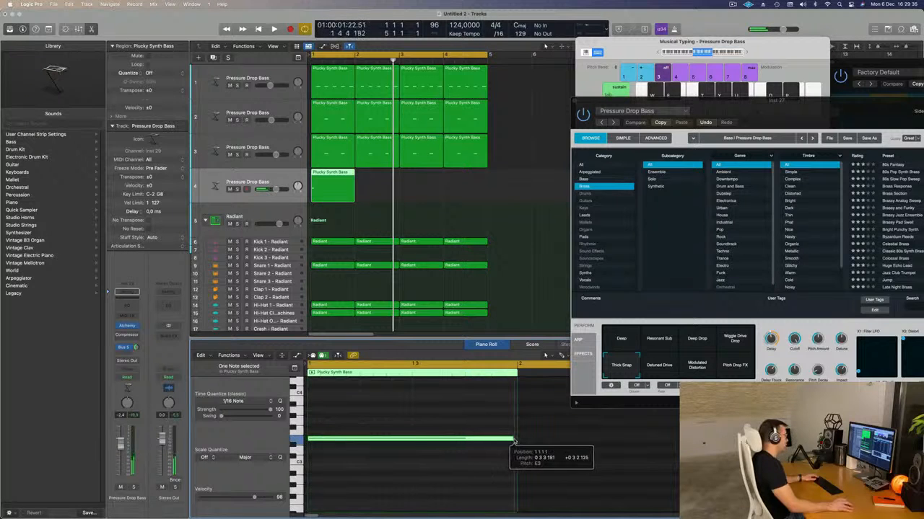
{"action": "left_click_drag", "start_coordinate": [742, 99], "coordinate": [726, 111]}
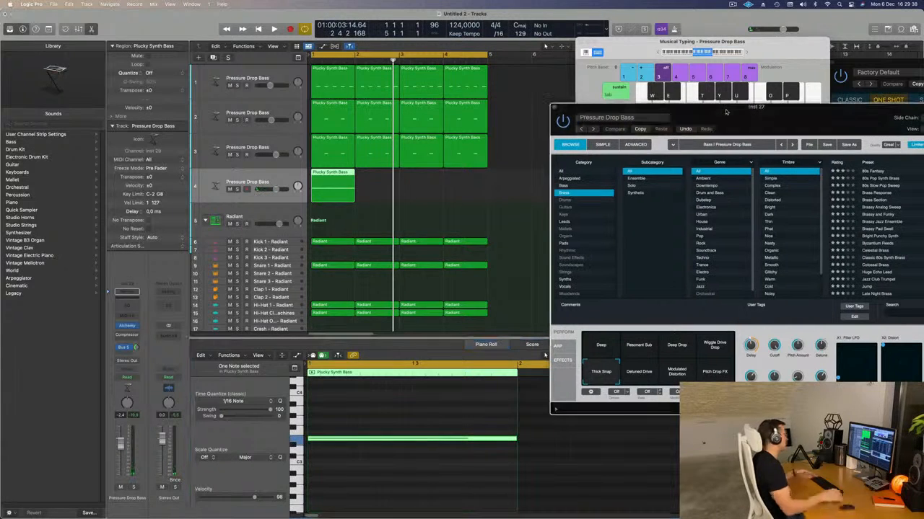
{"action": "key", "text": "space"}
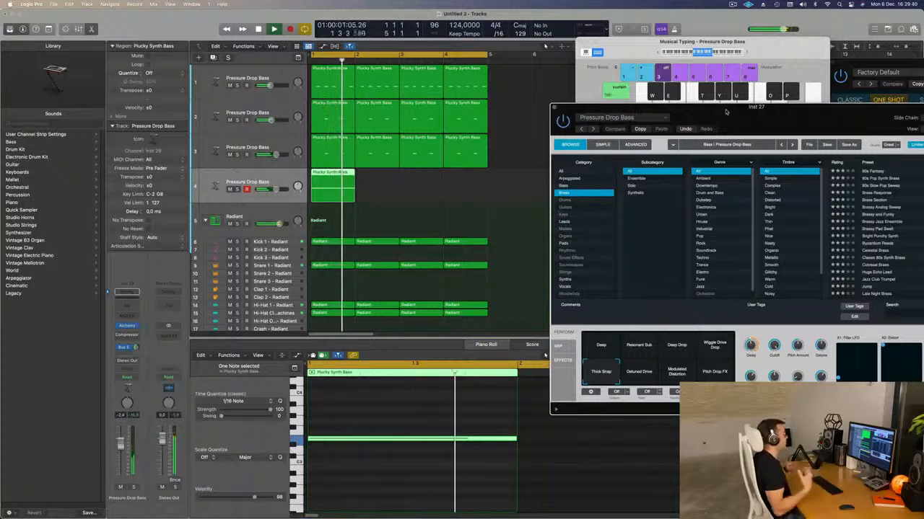
{"action": "left_click_drag", "start_coordinate": [725, 112], "coordinate": [684, 93]}
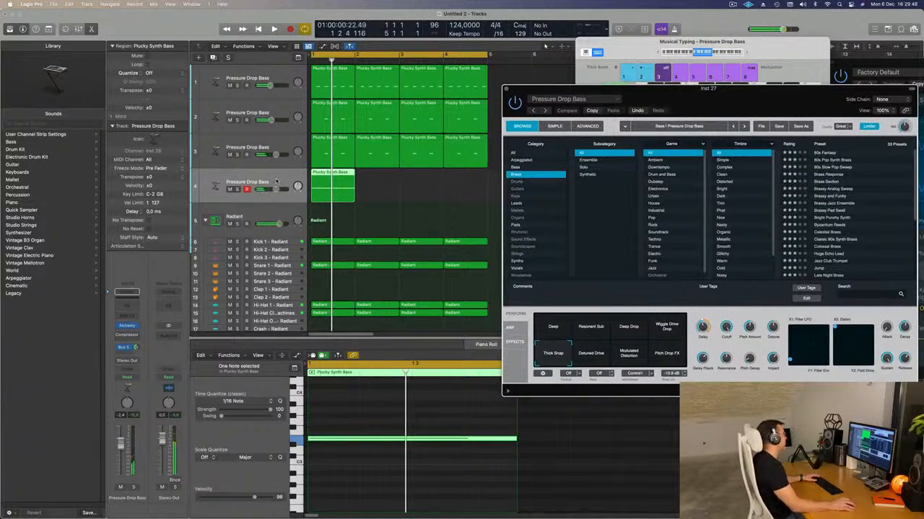
Open Alchemy on the fourth track and load the 80s Air Pad preset from the Pads category
{"action": "left_click", "coordinate": [126, 326]}
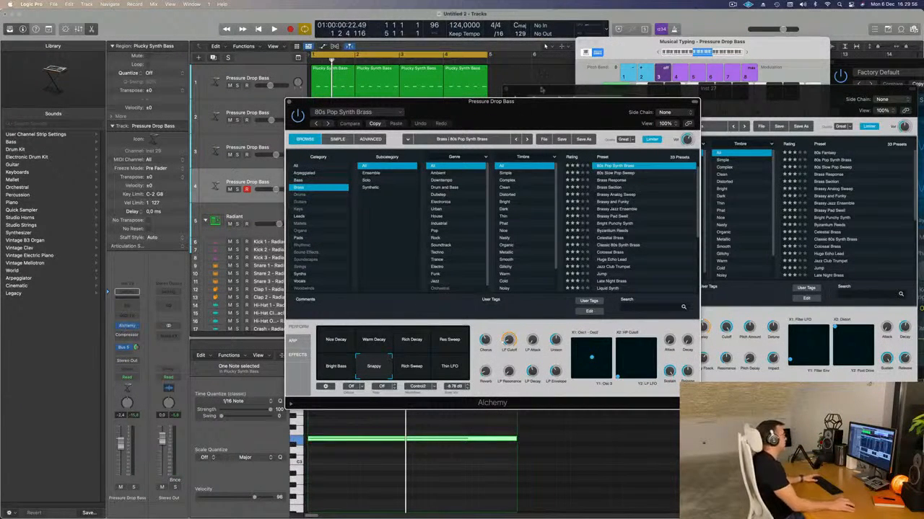
{"action": "left_click_drag", "start_coordinate": [556, 116], "coordinate": [598, 97]}
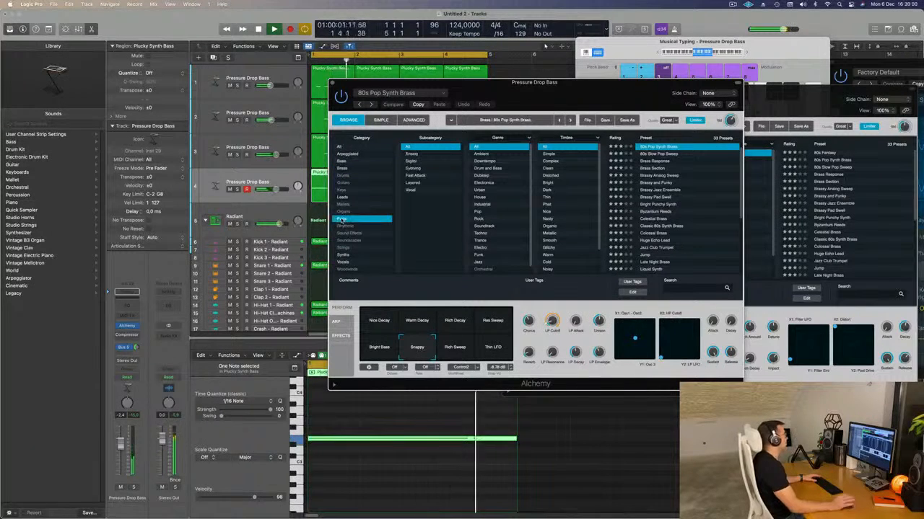
{"action": "left_click_drag", "start_coordinate": [604, 96], "coordinate": [550, 114]}
{"action": "left_click", "coordinate": [599, 181]}
{"action": "key", "text": "space"}
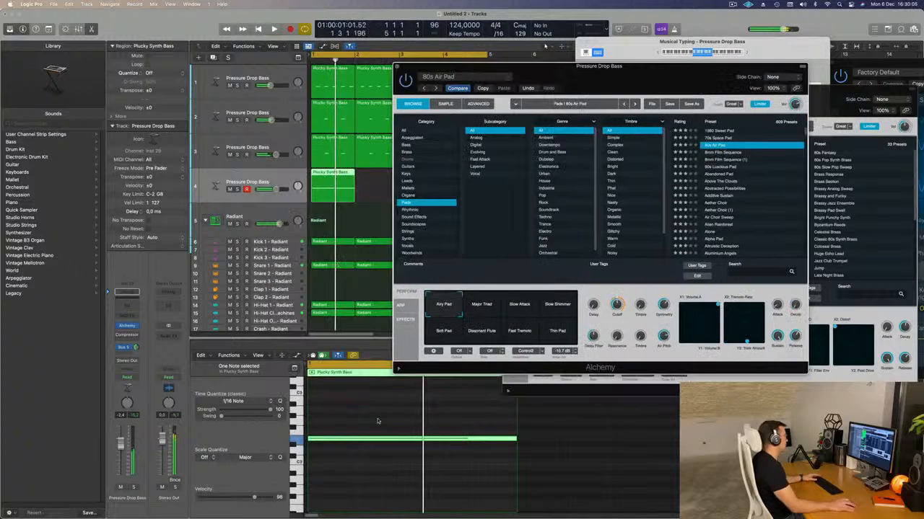
Transpose the fourth track's long note down one octave and audition it in the loop
{"action": "left_click", "coordinate": [375, 463]}
{"action": "key", "text": "alt+shift+Down"}
{"action": "key", "text": "space"}
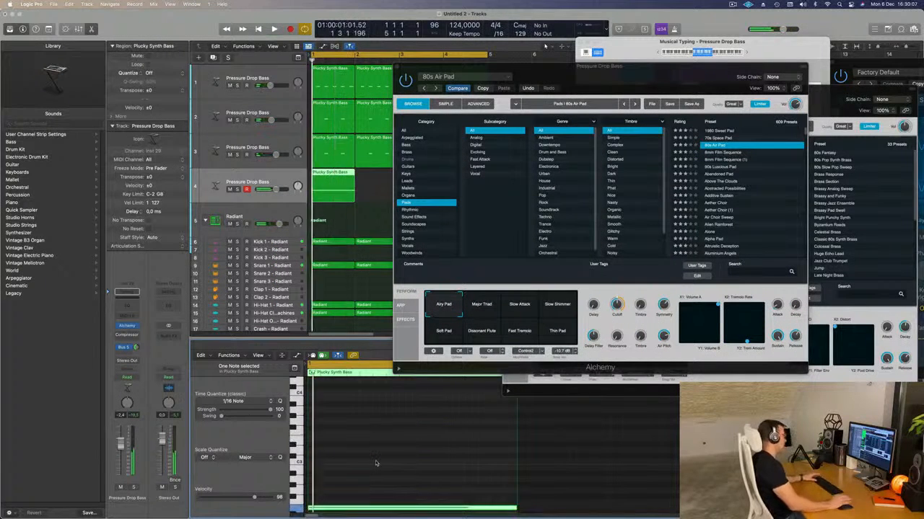
{"action": "left_click_drag", "start_coordinate": [639, 78], "coordinate": [652, 75]}
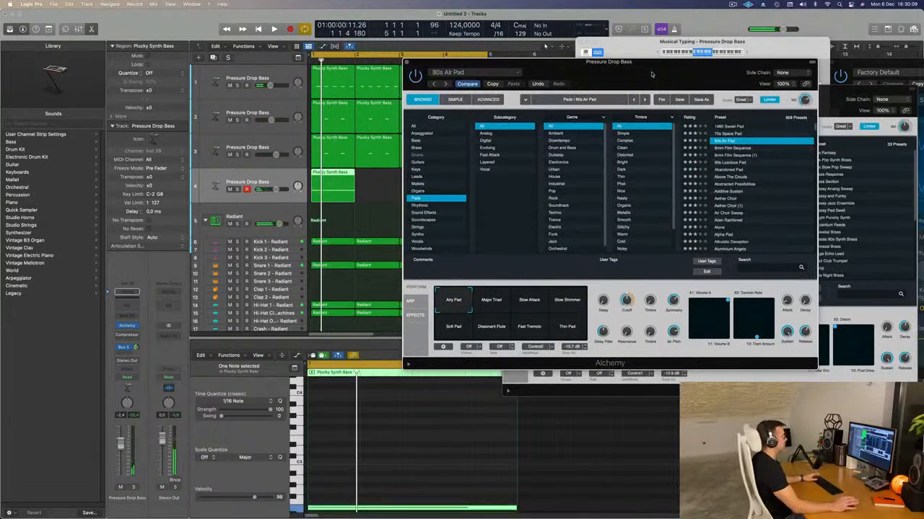
{"action": "key", "text": "space"}
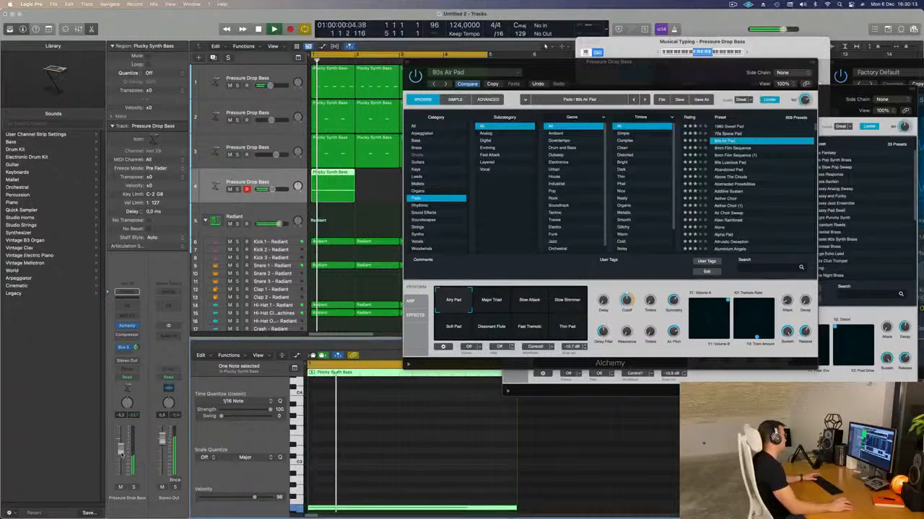
Load the Abandoned Pad preset and lower the fourth track's volume to about -17.6 dB
{"action": "left_click", "coordinate": [731, 171]}
{"action": "left_click_drag", "start_coordinate": [688, 78], "coordinate": [703, 41]}
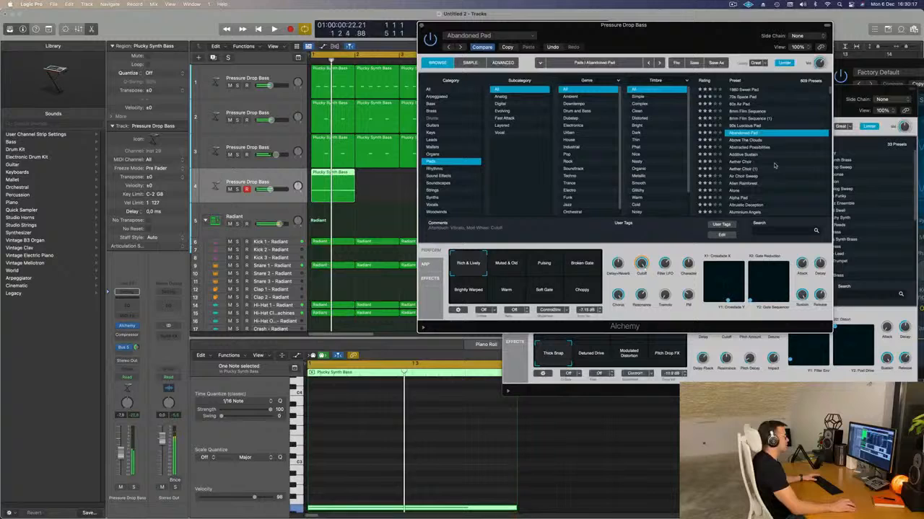
{"action": "left_click_drag", "start_coordinate": [120, 457], "coordinate": [119, 469]}
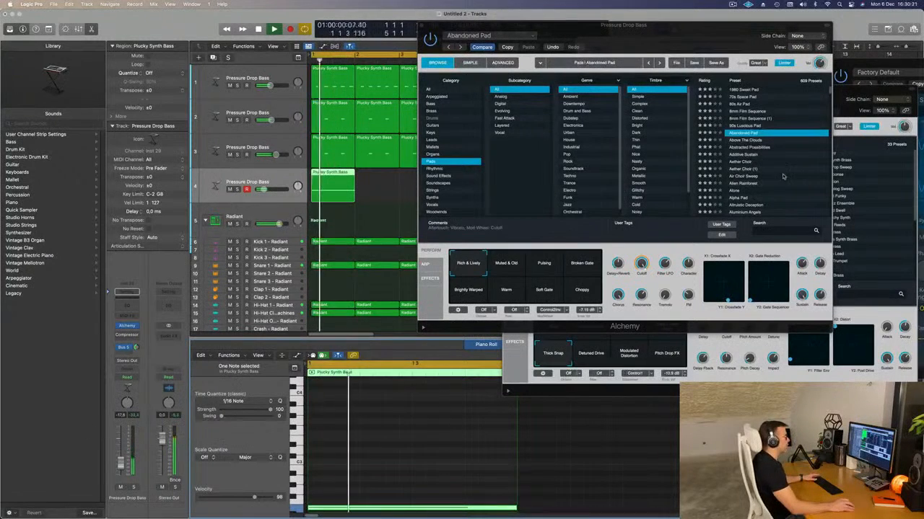
Load the Altruistic Deception pad preset, set the fourth track's volume to -15.0 dB, and move the Alchemy window off the arrangement
{"action": "scroll", "coordinate": [754, 169], "scroll_direction": "down", "scroll_amount": 3}
{"action": "left_click", "coordinate": [754, 174]}
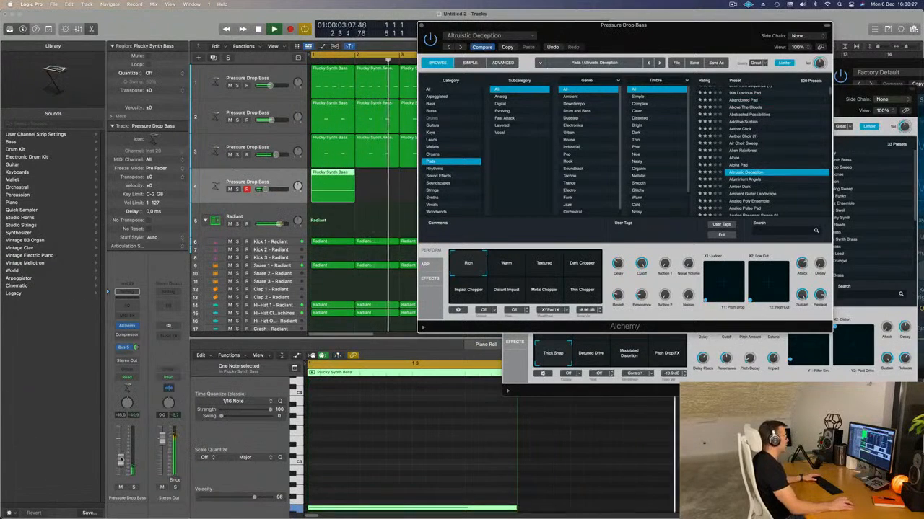
{"action": "key", "text": "space"}
{"action": "key", "text": "space"}
{"action": "left_click_drag", "start_coordinate": [559, 27], "coordinate": [843, 184]}
{"action": "key", "text": "space"}
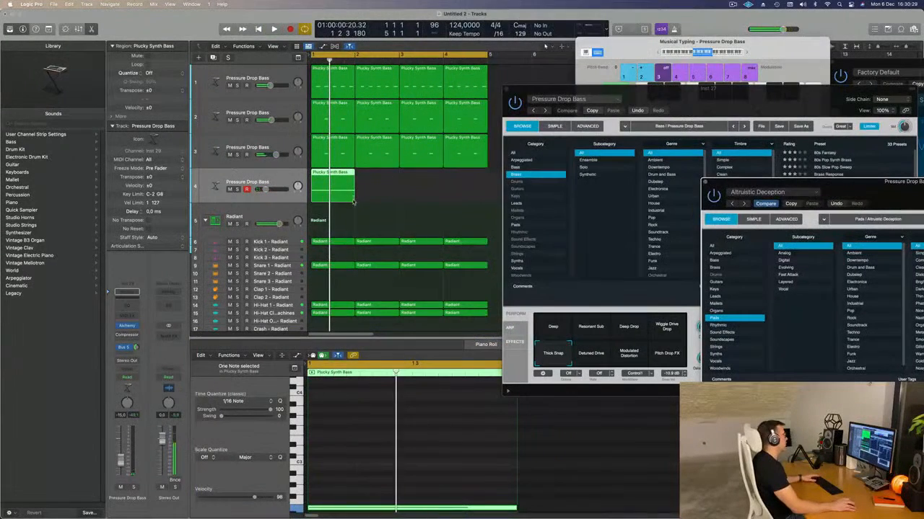
Extend the fourth track's region to two bars and lengthen its note to fill the region
{"action": "left_click_drag", "start_coordinate": [353, 202], "coordinate": [397, 199]}
{"action": "left_click_drag", "start_coordinate": [484, 439], "coordinate": [661, 446]}
{"action": "key", "text": "space"}
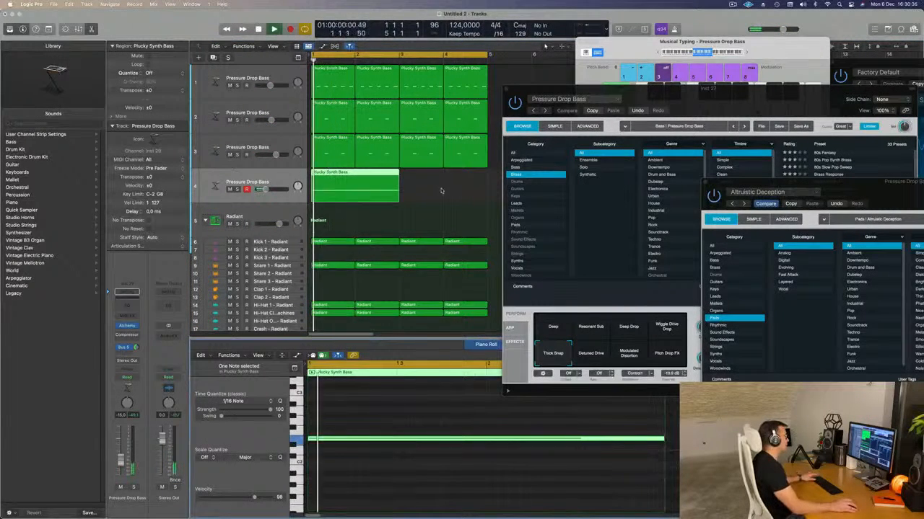
{"action": "key", "text": "space"}
Repeat the two-bar pad region once to cover bars 3 and 4, and start playback
{"action": "left_click", "coordinate": [441, 190]}
{"action": "left_click", "coordinate": [369, 188]}
{"action": "key", "text": "super+r"}
{"action": "key", "text": "space"}
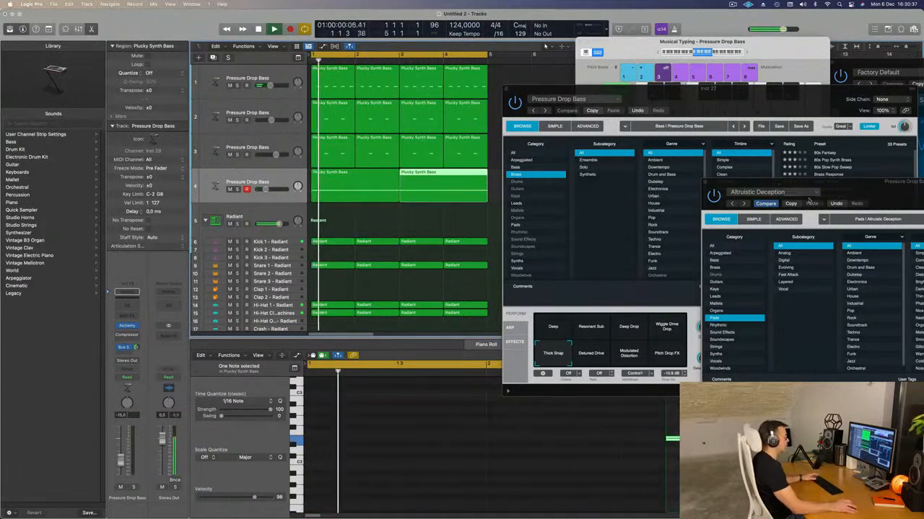
Audition the Analog Resonant Sweep 01 pad preset, trying its Pulsing, Flanger Sweep and Bright Decay variations
{"action": "left_click_drag", "start_coordinate": [844, 182], "coordinate": [613, 109]}
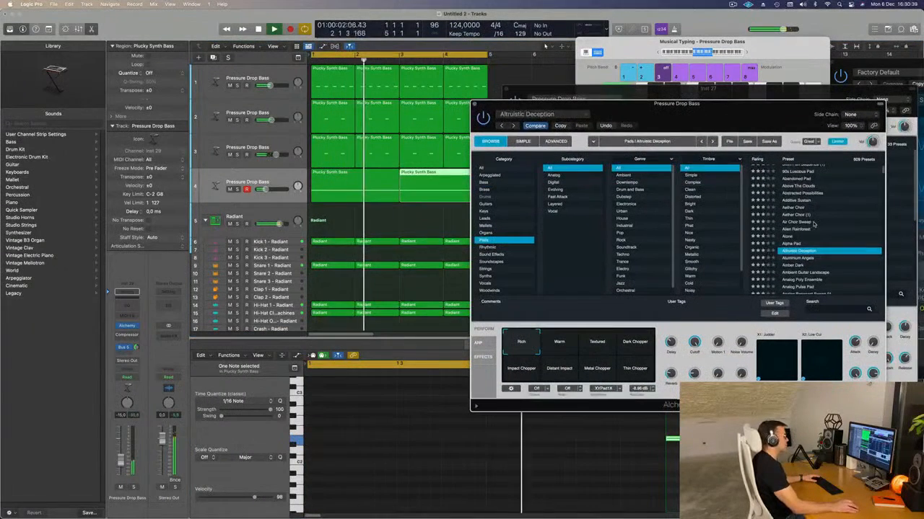
{"action": "scroll", "coordinate": [830, 224], "scroll_direction": "down", "scroll_amount": 3}
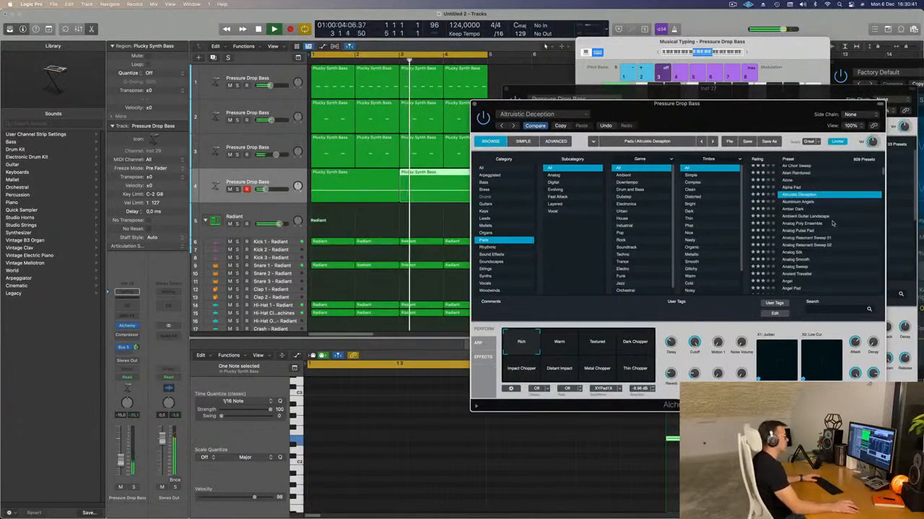
{"action": "scroll", "coordinate": [837, 230], "scroll_direction": "down", "scroll_amount": 1}
{"action": "left_click", "coordinate": [815, 231]}
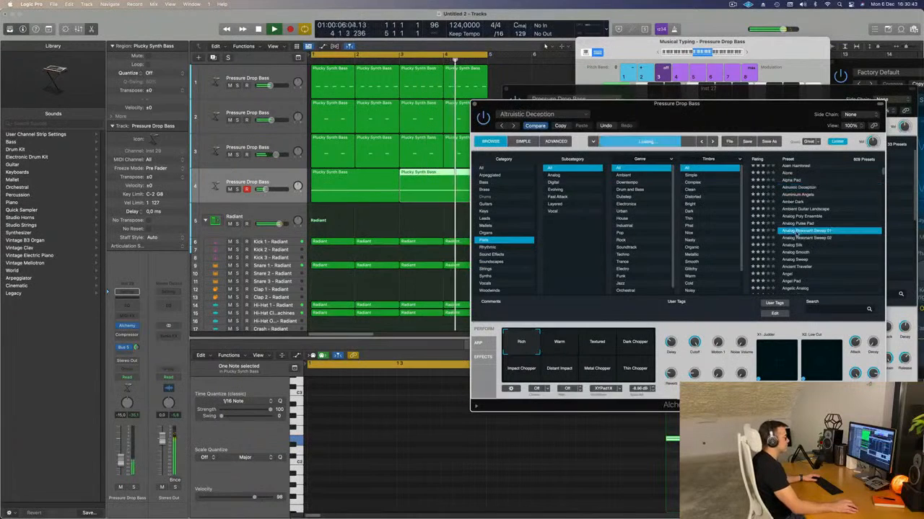
{"action": "scroll", "coordinate": [822, 229], "scroll_direction": "down", "scroll_amount": 2}
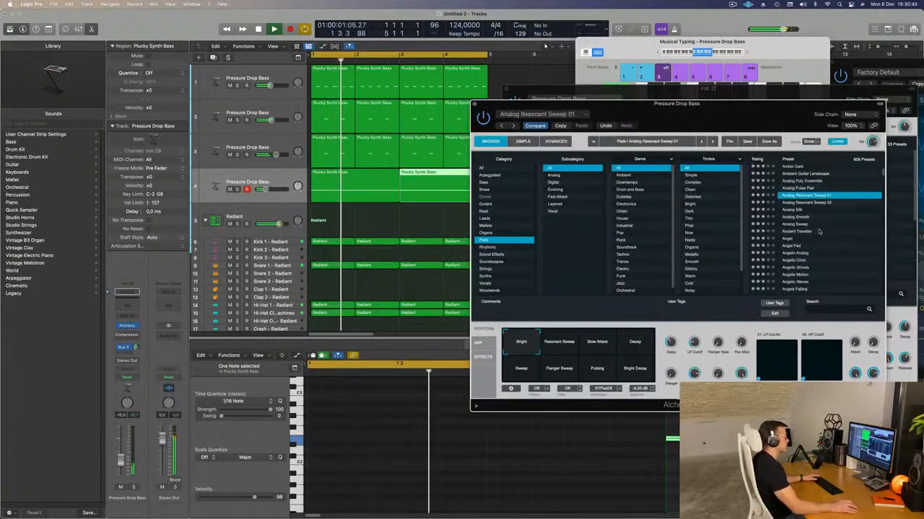
{"action": "scroll", "coordinate": [837, 223], "scroll_direction": "down", "scroll_amount": 1}
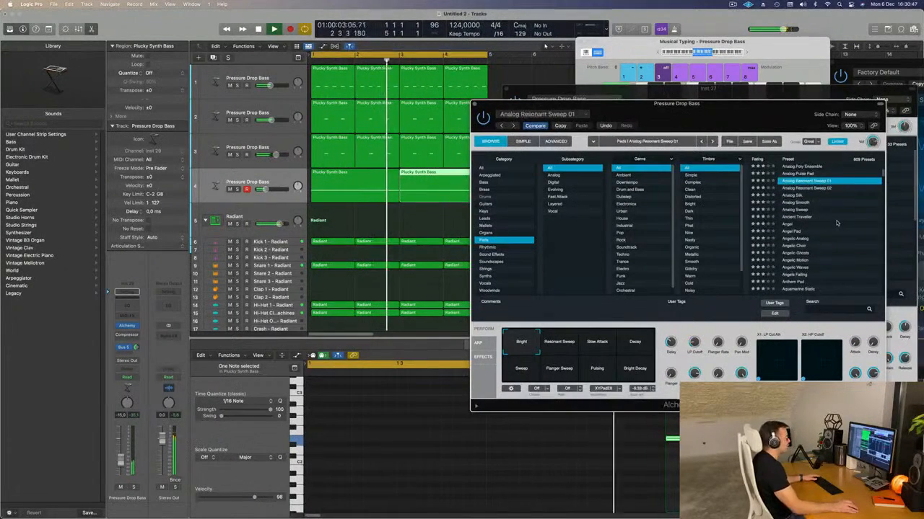
{"action": "left_click", "coordinate": [560, 370]}
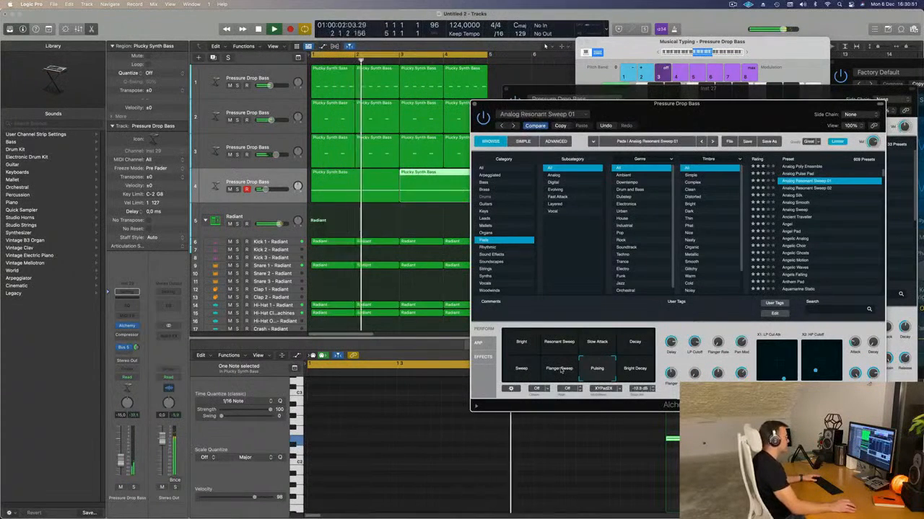
{"action": "left_click", "coordinate": [632, 370]}
Load the Aquamarine Static pad preset on the fourth track
{"action": "scroll", "coordinate": [783, 241], "scroll_direction": "down", "scroll_amount": 4}
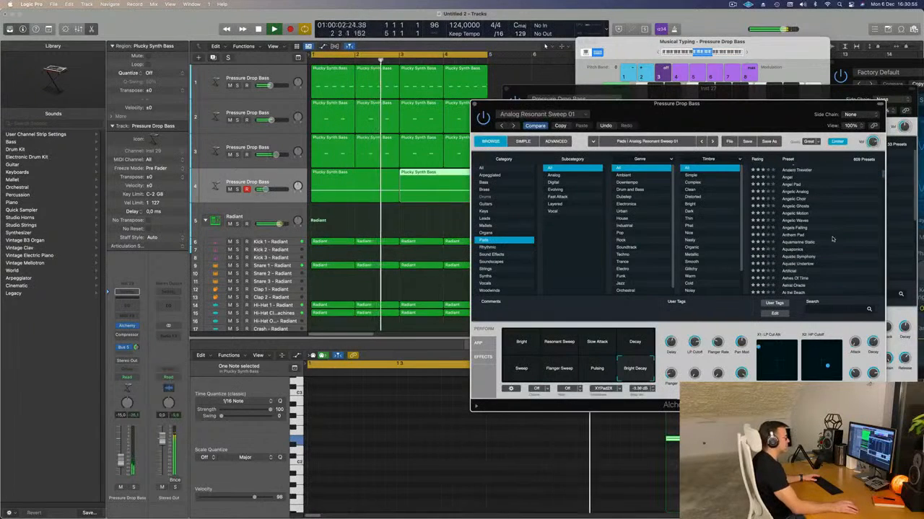
{"action": "left_click", "coordinate": [808, 242]}
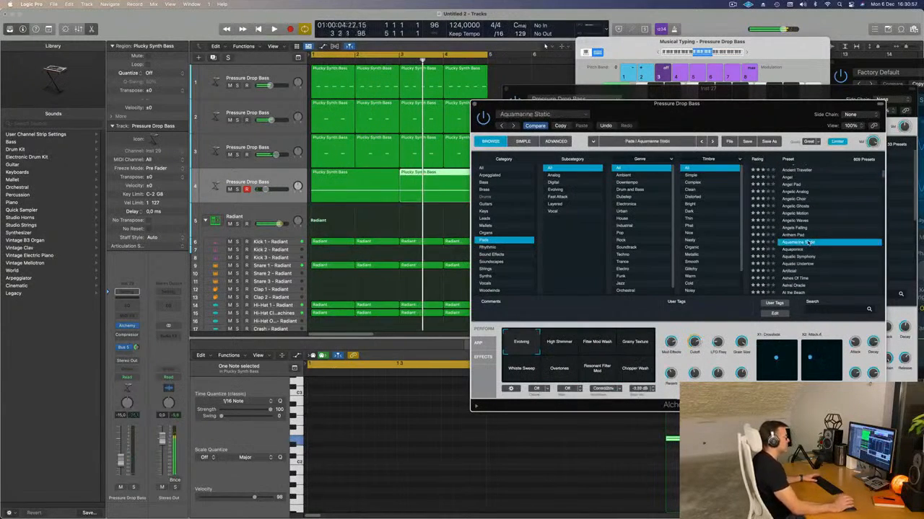
Audition Aquamarine Static's High Shimmer, Filter Mod Wash, Whistle Sweep, Resonant Filter Mod and Chopper Wash variations, slightly raising the fourth track's volume
{"action": "scroll", "coordinate": [826, 225], "scroll_direction": "down", "scroll_amount": 3}
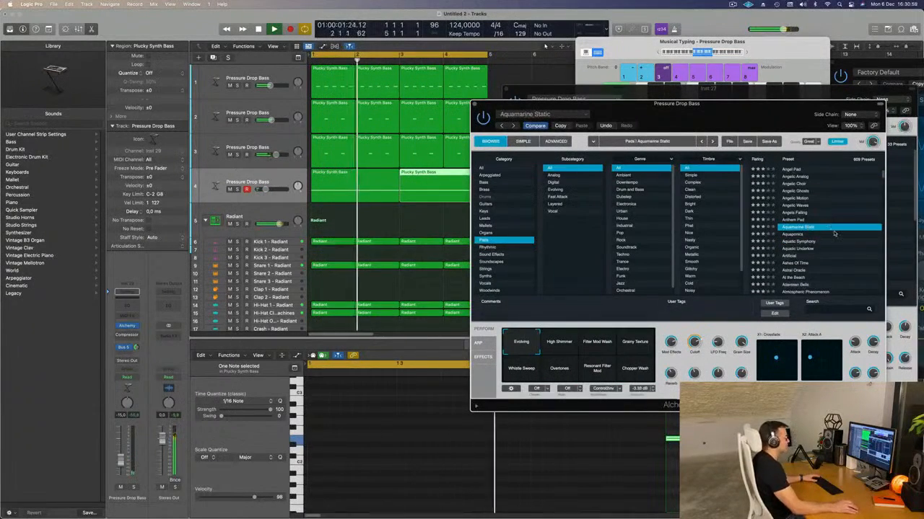
{"action": "scroll", "coordinate": [837, 233], "scroll_direction": "down", "scroll_amount": 1}
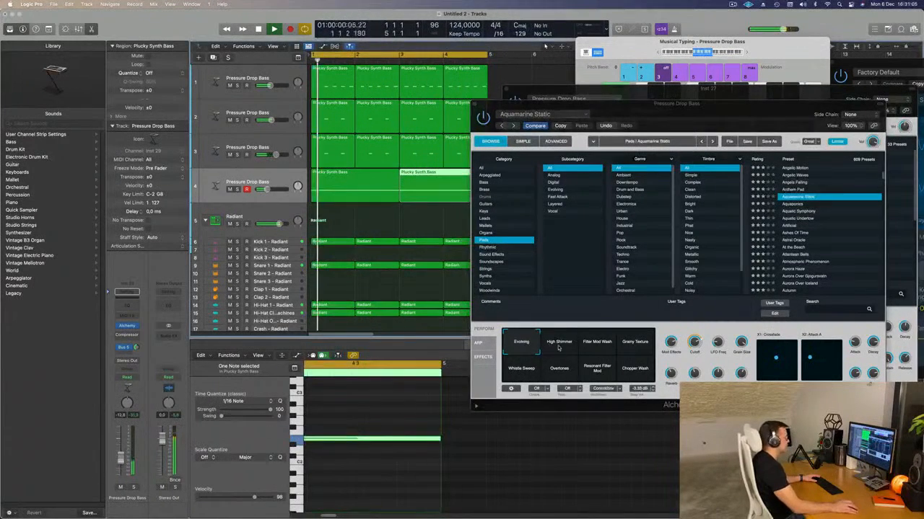
{"action": "left_click", "coordinate": [559, 344]}
{"action": "left_click", "coordinate": [596, 344]}
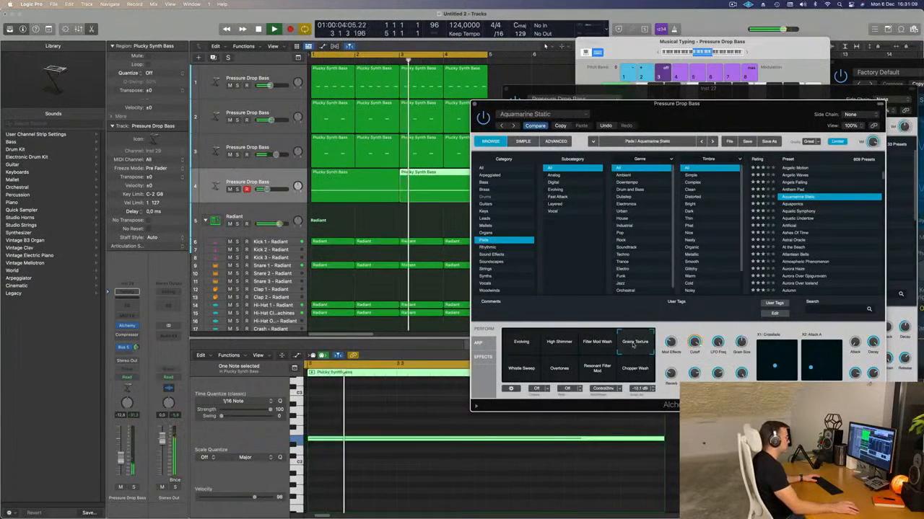
{"action": "left_click", "coordinate": [513, 370]}
{"action": "key", "text": "Return"}
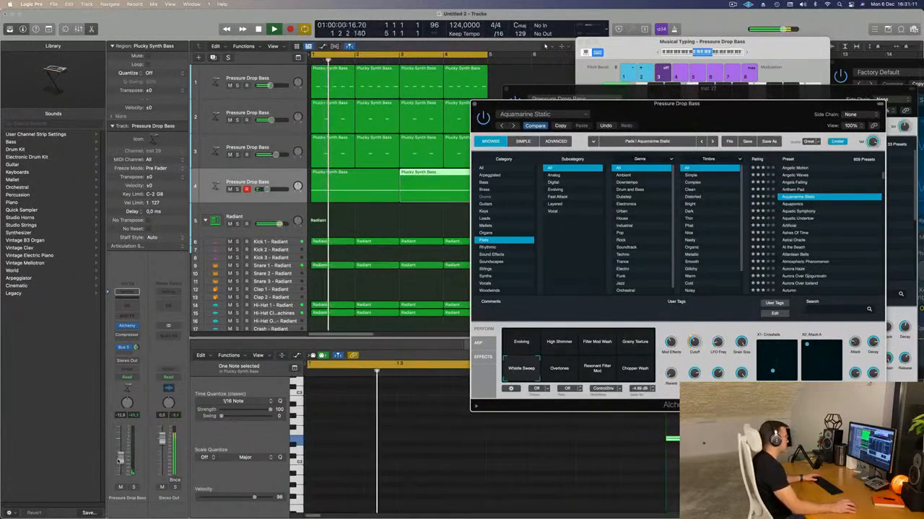
{"action": "left_click_drag", "start_coordinate": [120, 461], "coordinate": [119, 458]}
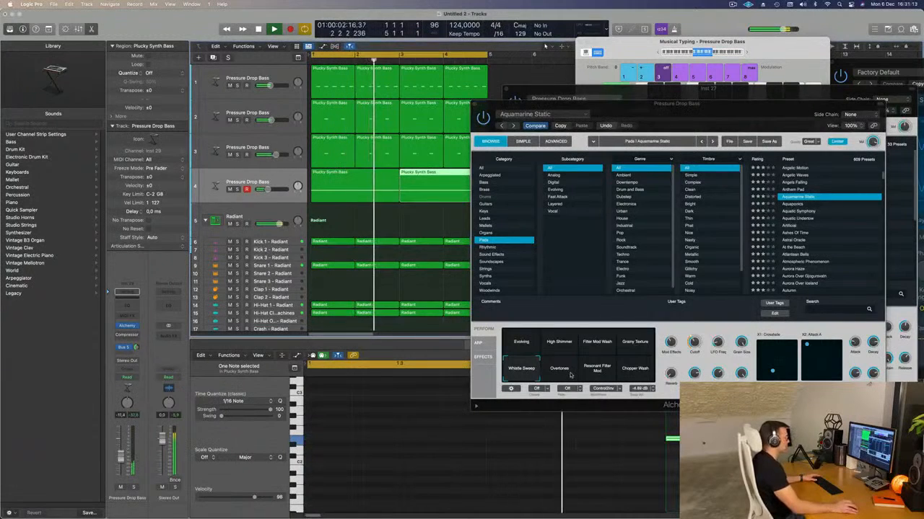
{"action": "left_click", "coordinate": [576, 378]}
{"action": "left_click", "coordinate": [610, 376]}
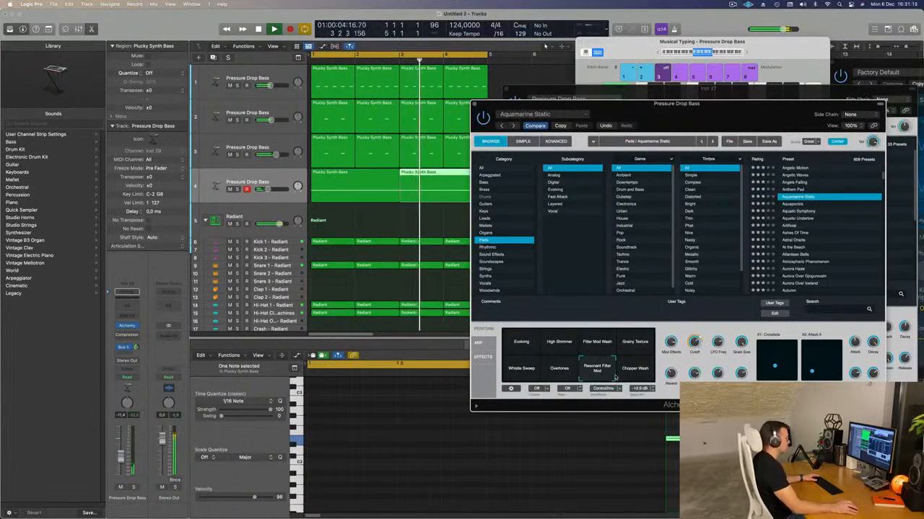
{"action": "left_click", "coordinate": [639, 375]}
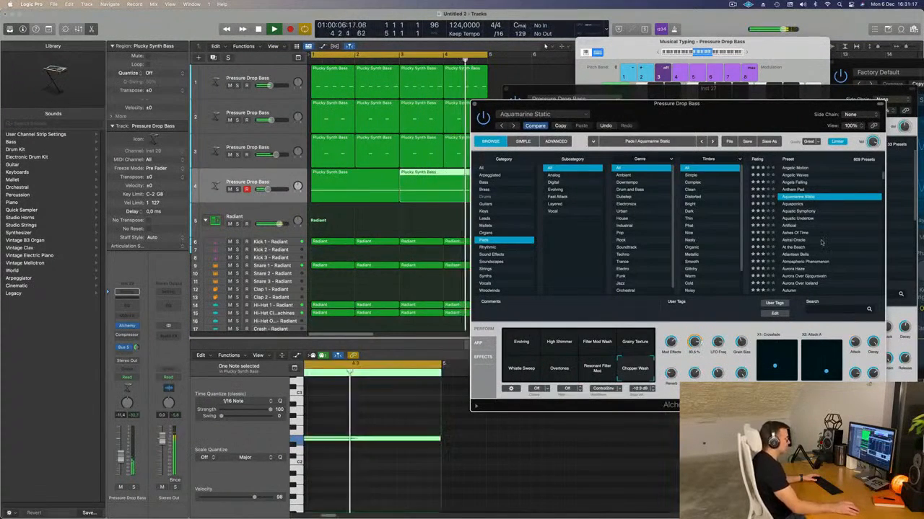
Load the Astral Oracle pad preset on the fourth track and try its Rich variation
{"action": "scroll", "coordinate": [818, 237], "scroll_direction": "down", "scroll_amount": 1}
{"action": "left_click", "coordinate": [798, 229]}
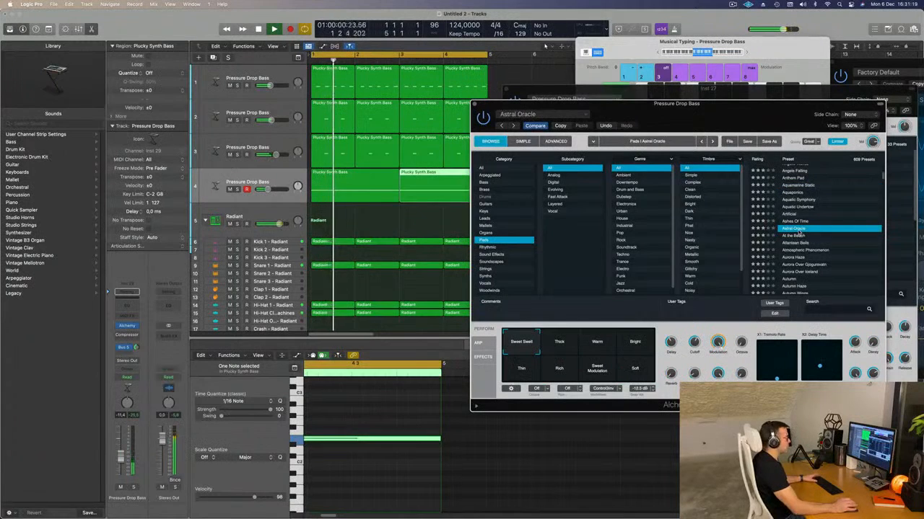
{"action": "scroll", "coordinate": [815, 232], "scroll_direction": "down", "scroll_amount": 1}
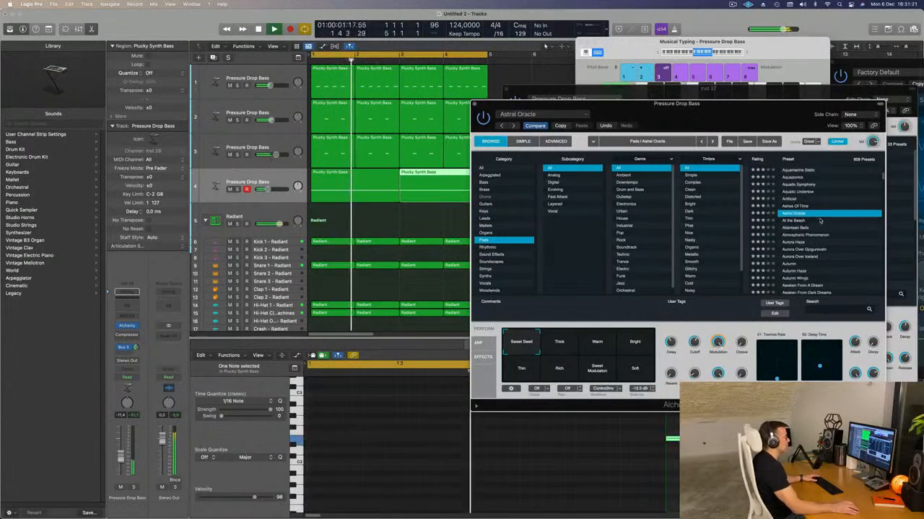
{"action": "scroll", "coordinate": [836, 227], "scroll_direction": "down", "scroll_amount": 1}
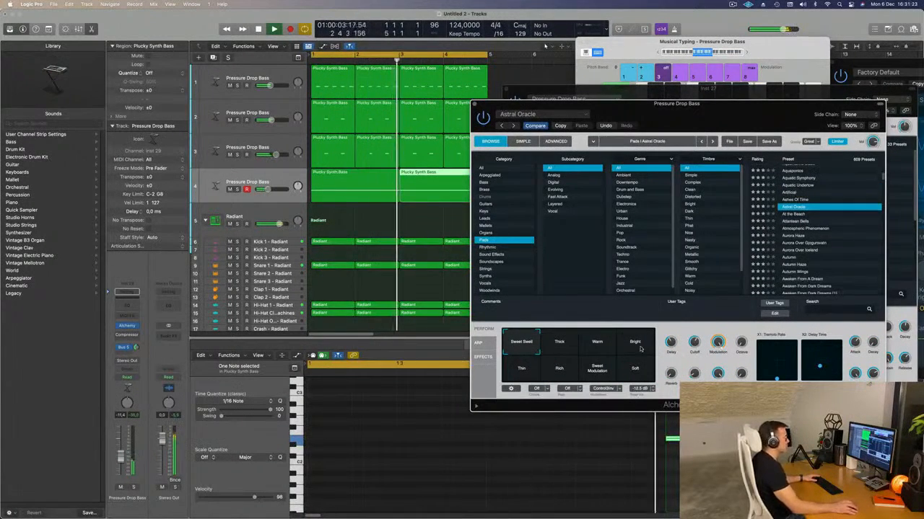
{"action": "left_click", "coordinate": [560, 371]}
{"action": "scroll", "coordinate": [852, 214], "scroll_direction": "down", "scroll_amount": 2}
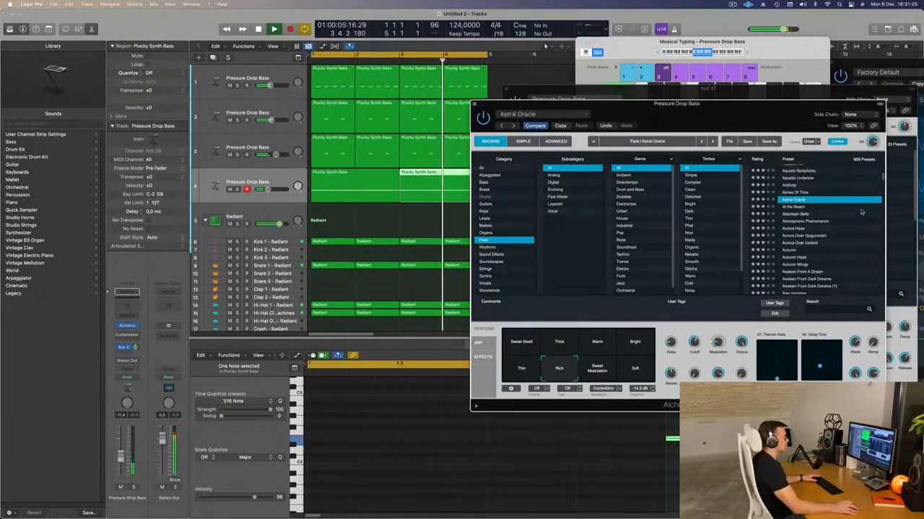
Load the Aurora Over Gjogursvatn pad preset on the fourth track
{"action": "left_click", "coordinate": [810, 229]}
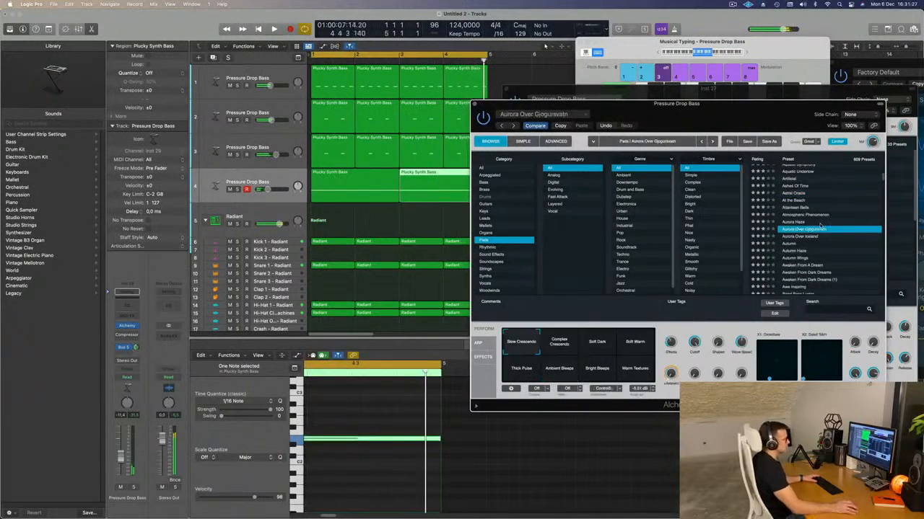
{"action": "scroll", "coordinate": [848, 223], "scroll_direction": "down", "scroll_amount": 2}
{"action": "scroll", "coordinate": [848, 223], "scroll_direction": "down", "scroll_amount": 1}
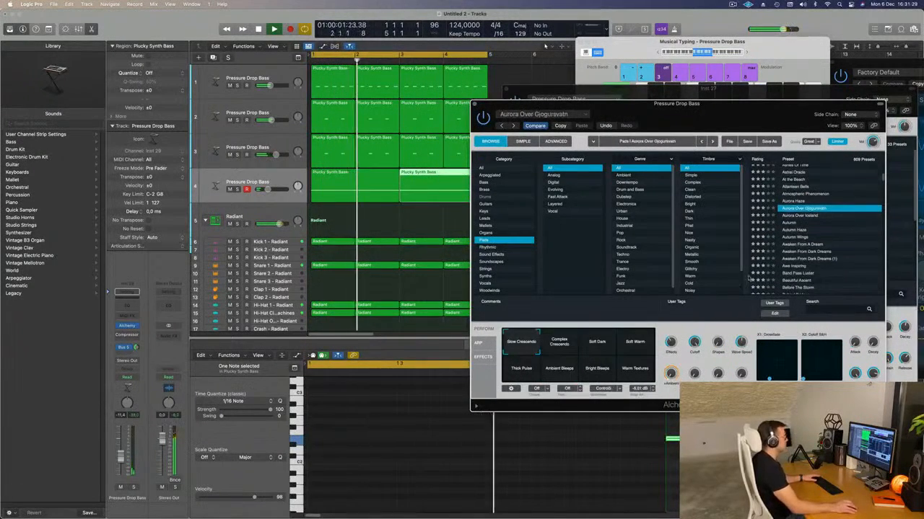
Transpose the notes of both pad regions on the fourth track down one octave
{"action": "left_click", "coordinate": [432, 189]}
{"action": "left_click_drag", "start_coordinate": [431, 188], "coordinate": [433, 188]}
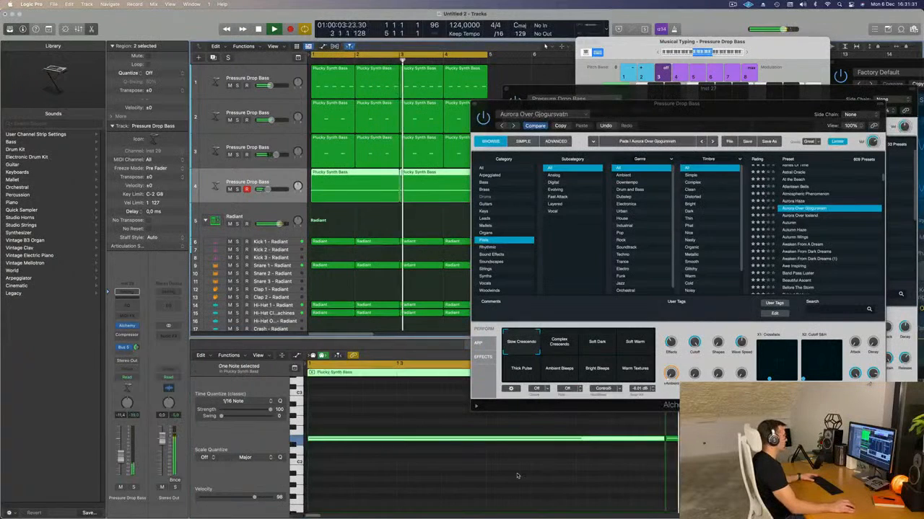
{"action": "left_click", "coordinate": [517, 476]}
{"action": "key", "text": "super+a"}
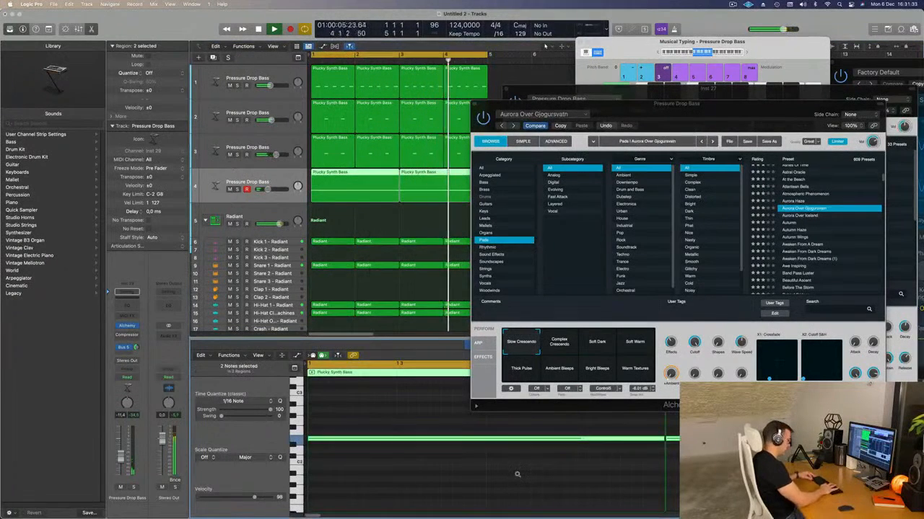
{"action": "key", "text": "alt+shift+Down"}
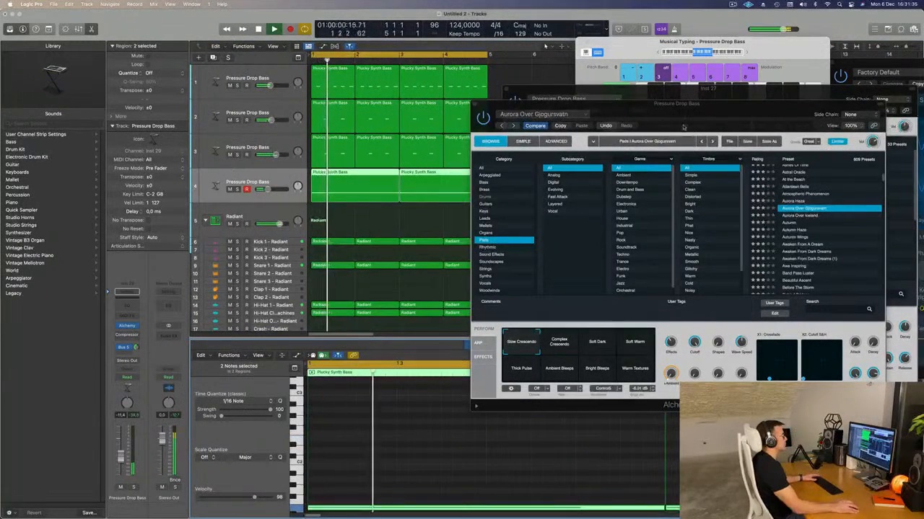
Solo the fourth track briefly to hear the Aurora Over Gjogursvatn pad on its own
{"action": "left_click_drag", "start_coordinate": [638, 104], "coordinate": [630, 96]}
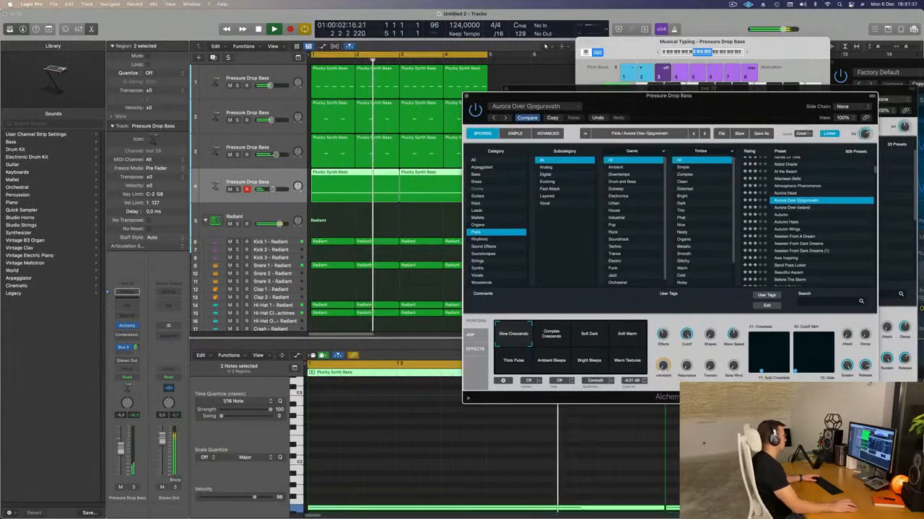
{"action": "left_click", "coordinate": [133, 488]}
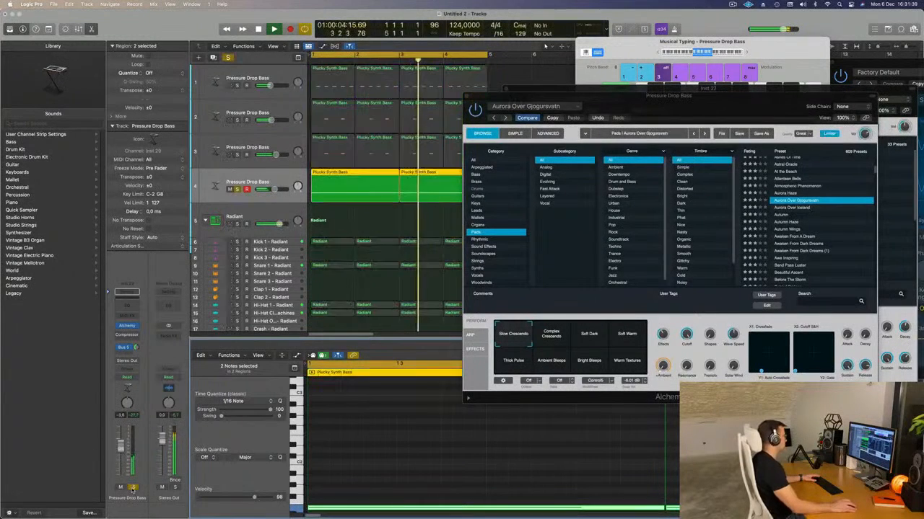
{"action": "left_click", "coordinate": [133, 488]}
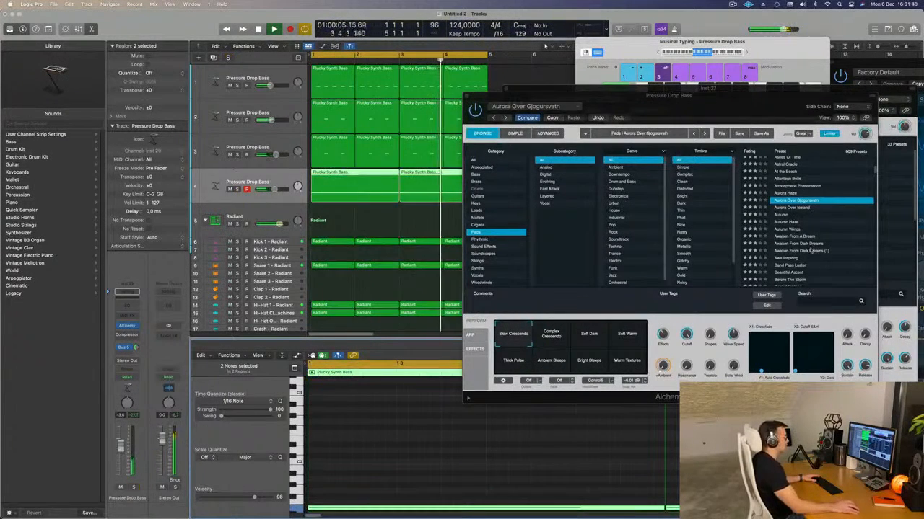
Load the Autumn Haze pad preset on the fourth track and try its Glitchy, Phased and Sequenced variations
{"action": "left_click", "coordinate": [789, 222]}
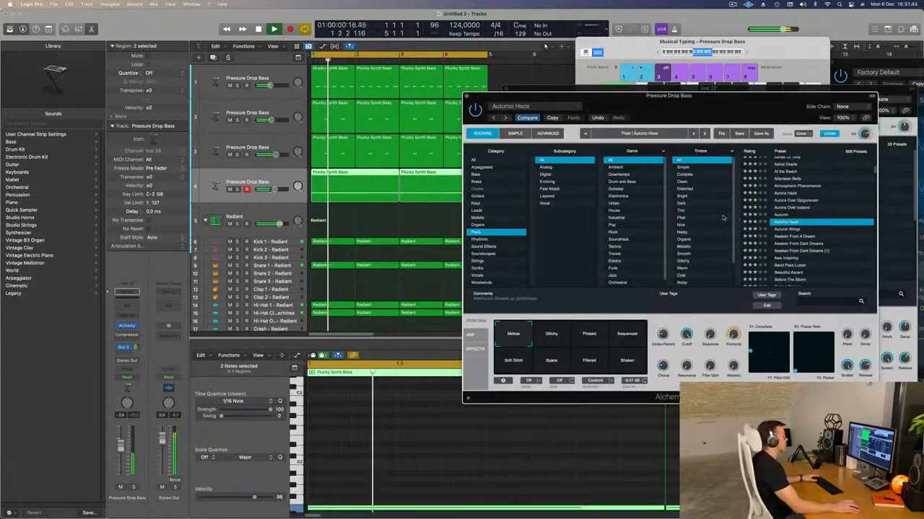
{"action": "left_click_drag", "start_coordinate": [718, 108], "coordinate": [697, 92]}
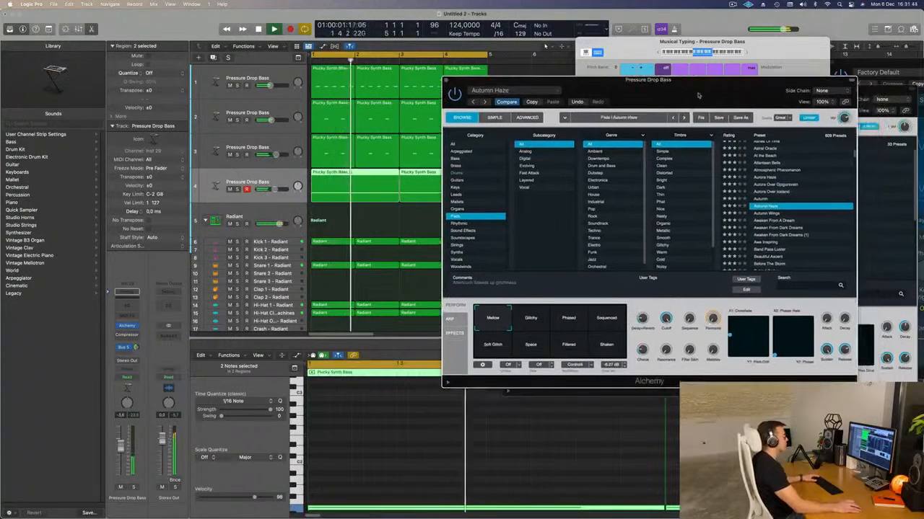
{"action": "left_click", "coordinate": [530, 319]}
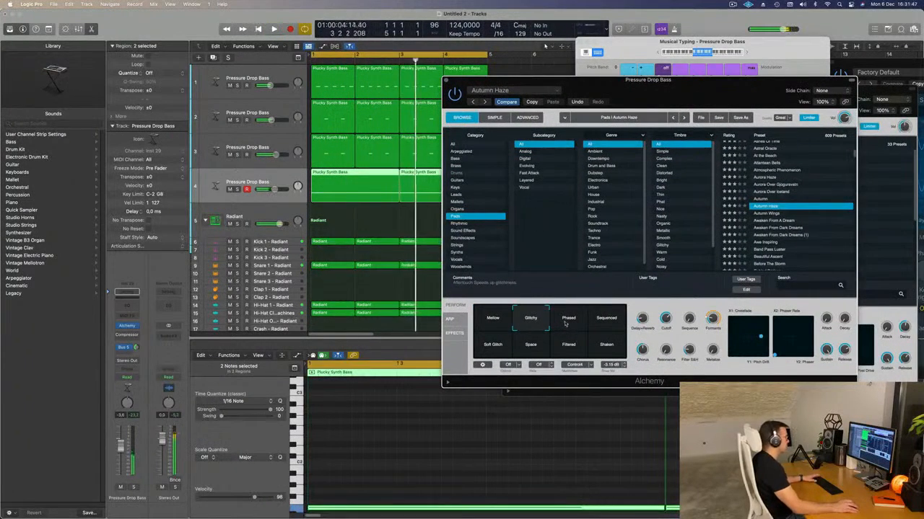
{"action": "key", "text": "space"}
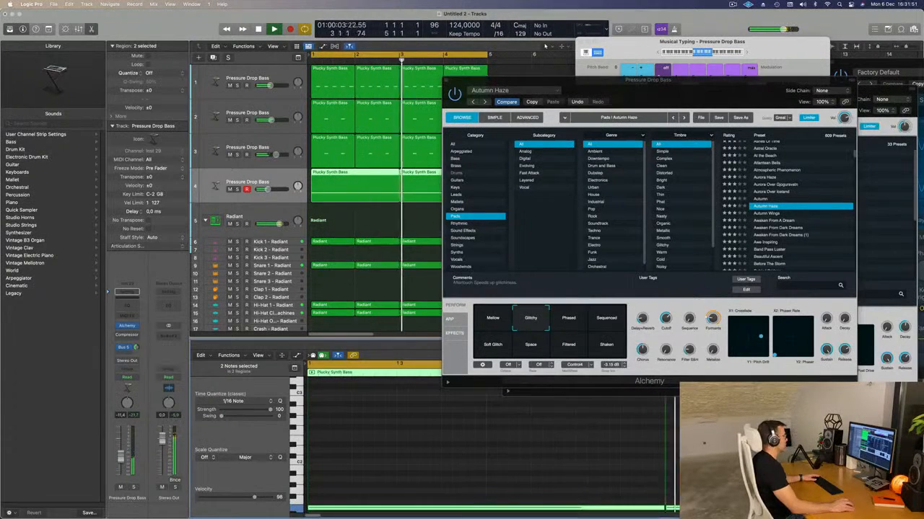
{"action": "left_click", "coordinate": [570, 319]}
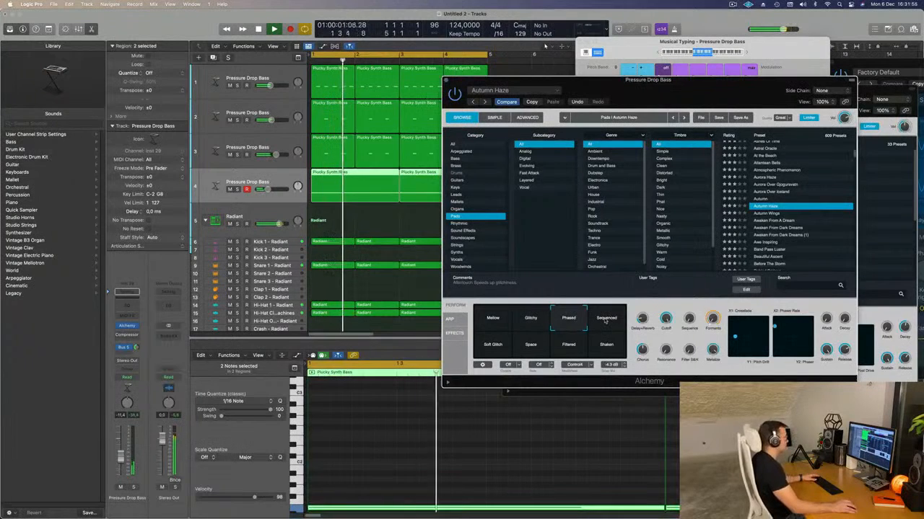
{"action": "left_click", "coordinate": [588, 318]}
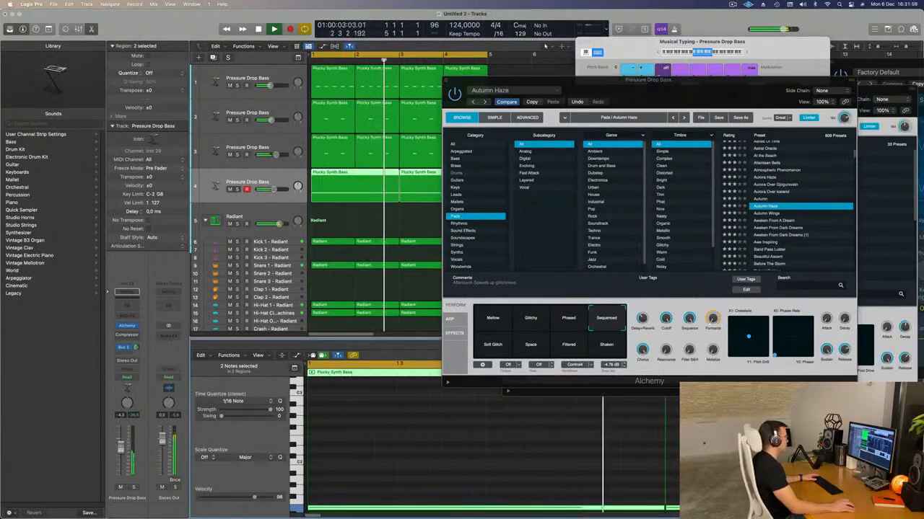
Choose Autumn Haze's Soft Glitch variation, checking it briefly in solo and comparing it with Shaken
{"action": "left_click", "coordinate": [489, 346]}
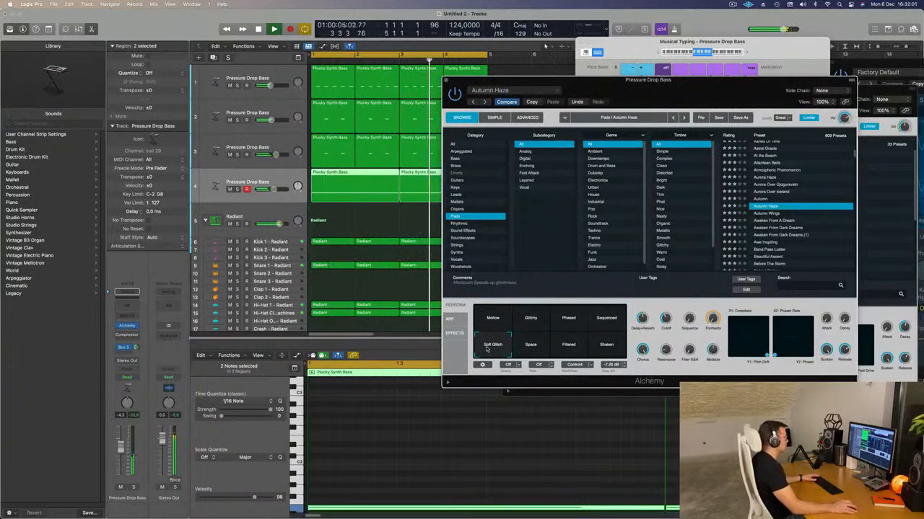
{"action": "left_click", "coordinate": [133, 487]}
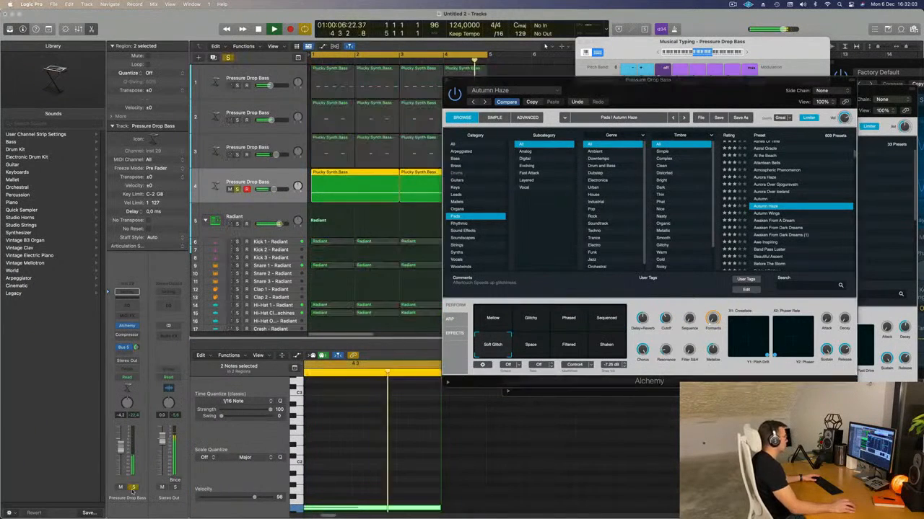
{"action": "left_click", "coordinate": [133, 488]}
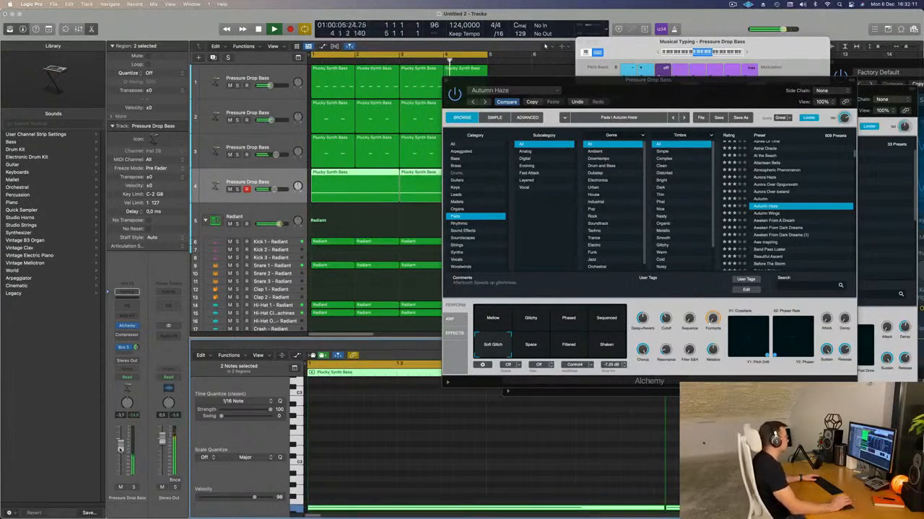
{"action": "left_click", "coordinate": [607, 347]}
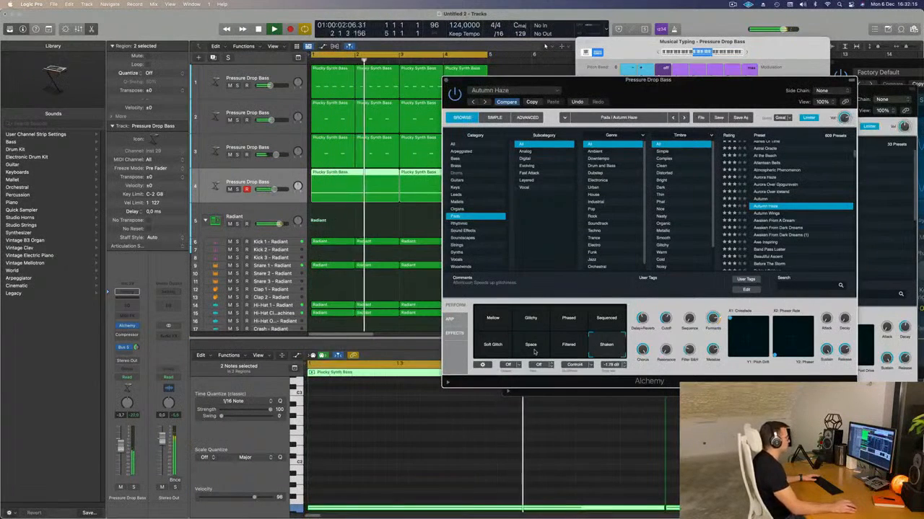
{"action": "left_click", "coordinate": [494, 343]}
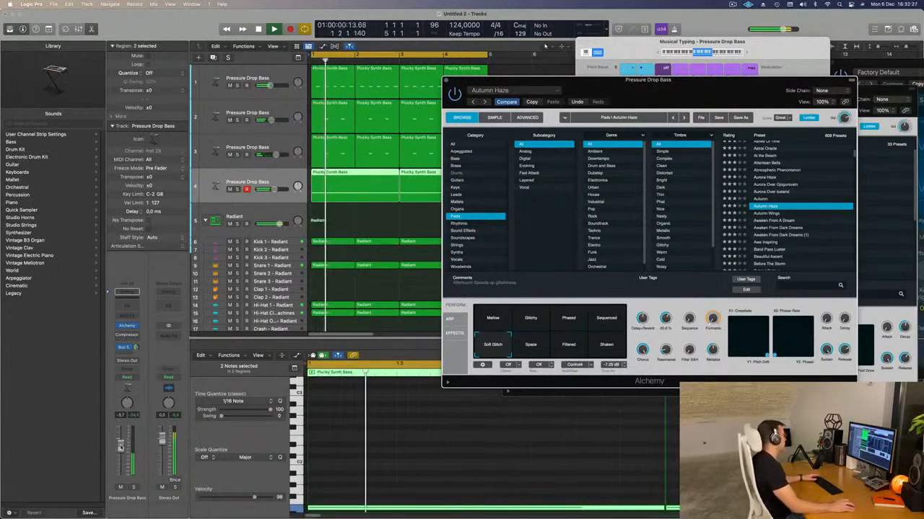
Close the pad track's Alchemy window and the other Alchemy windows behind it to uncover the arrangement
{"action": "left_click", "coordinate": [625, 66]}
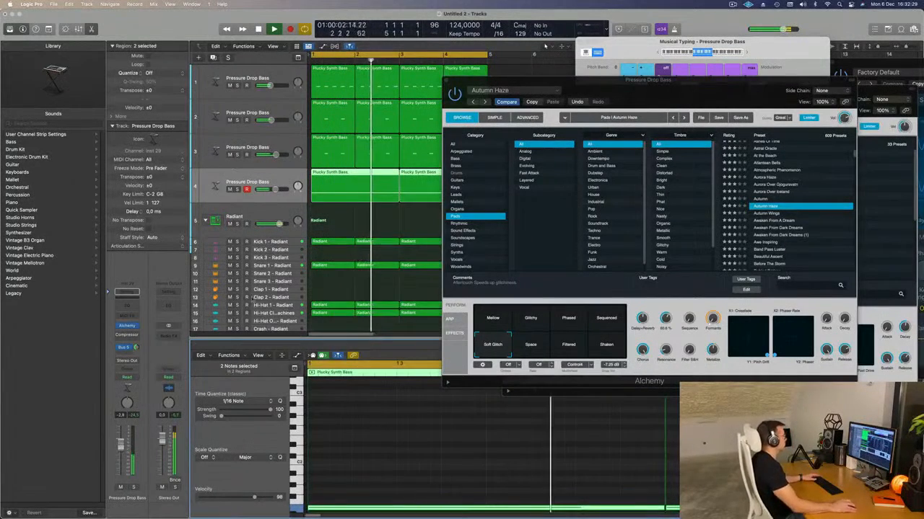
{"action": "left_click_drag", "start_coordinate": [624, 91], "coordinate": [558, 110]}
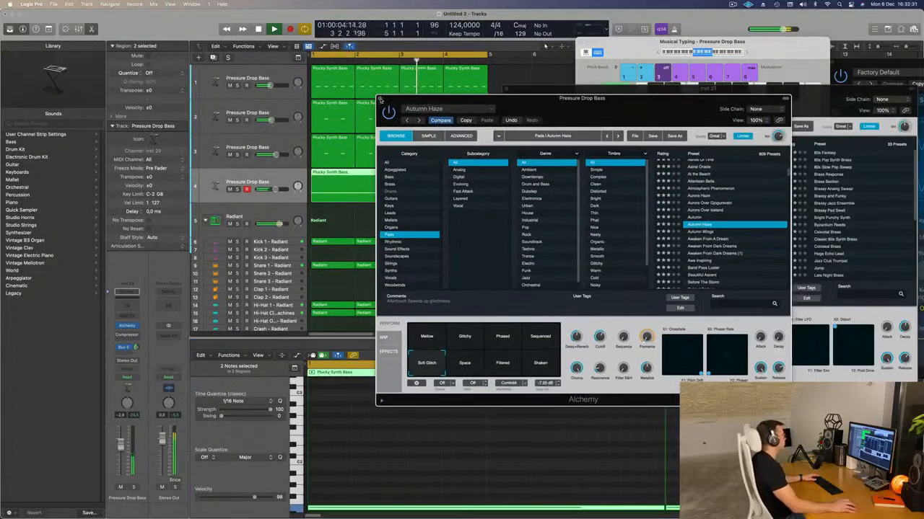
{"action": "key", "text": "super+w"}
{"action": "left_click_drag", "start_coordinate": [615, 98], "coordinate": [531, 113]}
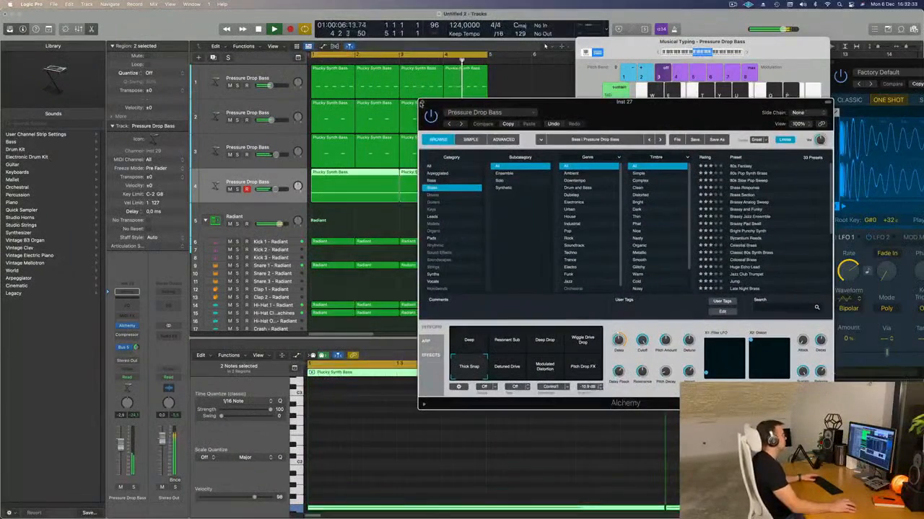
{"action": "key", "text": "super+w"}
Repeat all regions of the four-bar loop once so the arrangement also covers bars 5 to 8
{"action": "scroll", "coordinate": [427, 189], "scroll_direction": "left", "scroll_amount": 3}
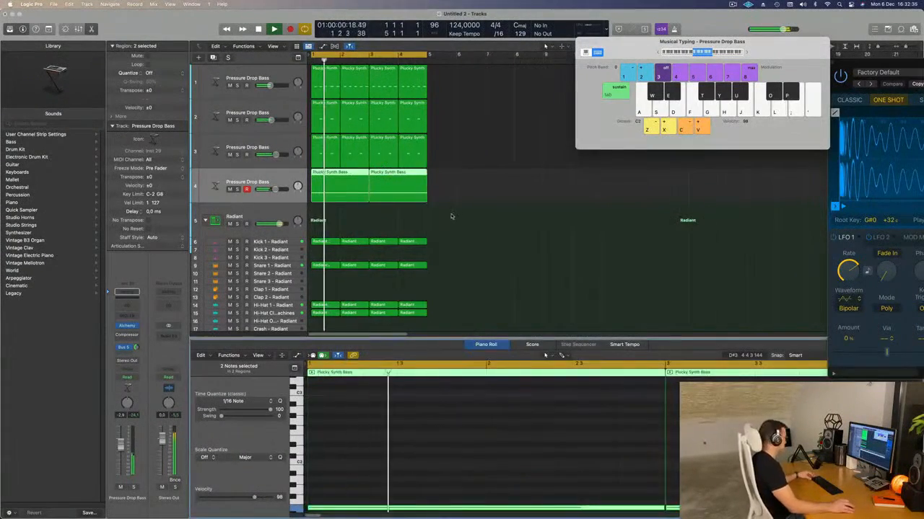
{"action": "left_click", "coordinate": [451, 215]}
{"action": "key", "text": "super+a"}
{"action": "key", "text": "super+r"}
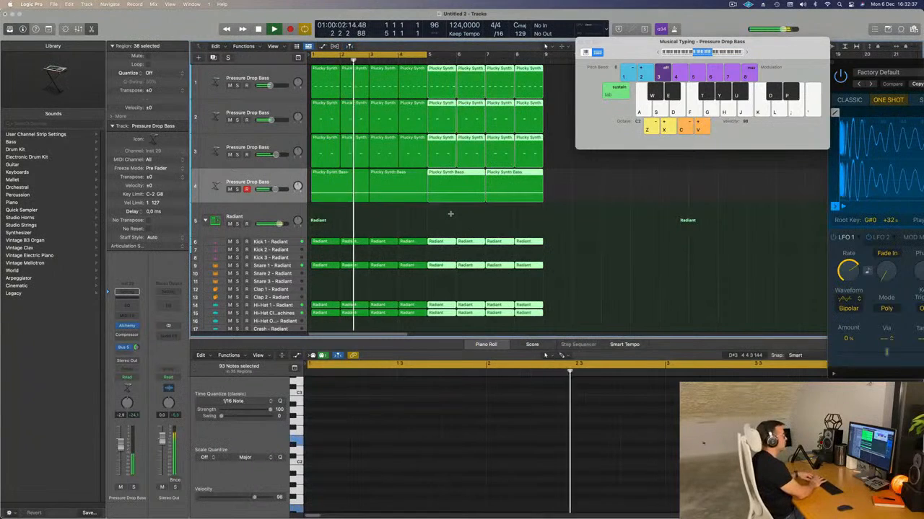
Repeat the four-bar block of regions two more times through bar 16, and move the Musical Typing window aside
{"action": "key", "text": "super+r"}
{"action": "key", "text": "super+r"}
{"action": "scroll", "coordinate": [533, 214], "scroll_direction": "left", "scroll_amount": 5}
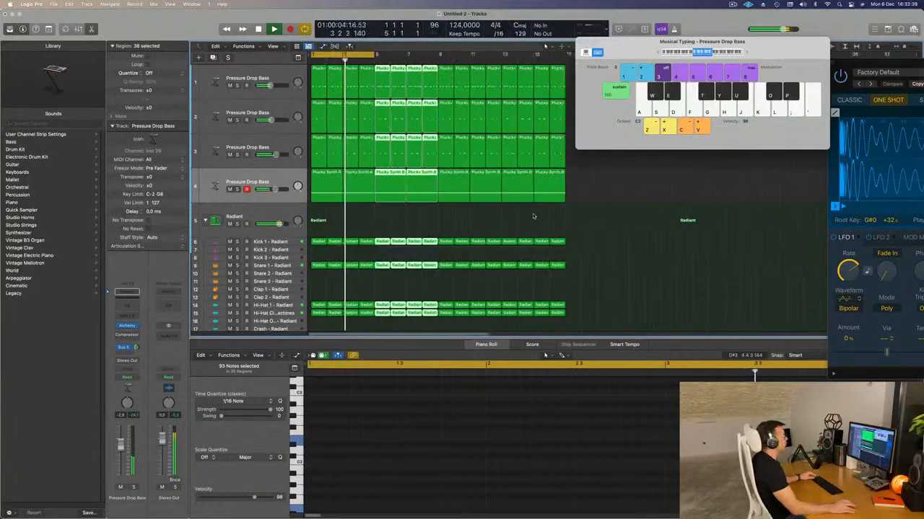
{"action": "left_click_drag", "start_coordinate": [655, 38], "coordinate": [694, 42]}
{"action": "scroll", "coordinate": [546, 130], "scroll_direction": "right", "scroll_amount": 4}
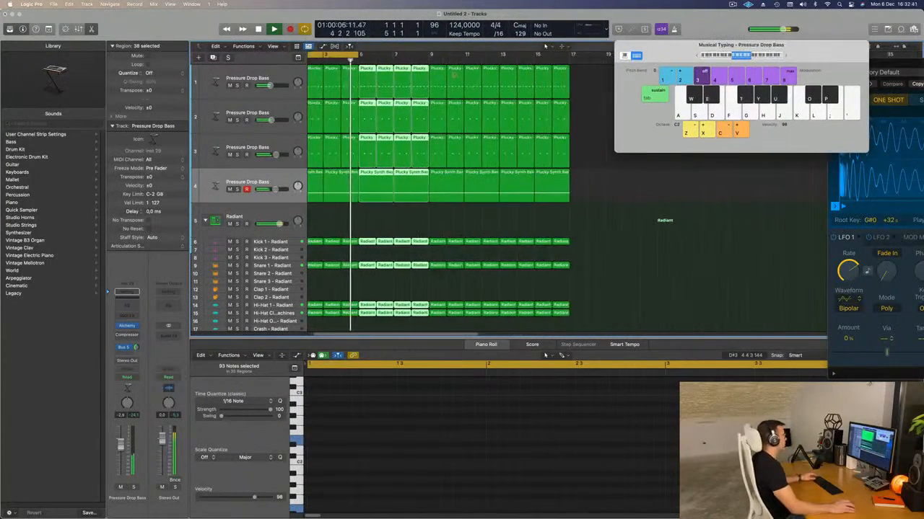
Extend the cycle range over bars 1 to 16, play from bar 1 and deselect all regions
{"action": "key", "text": "super+u"}
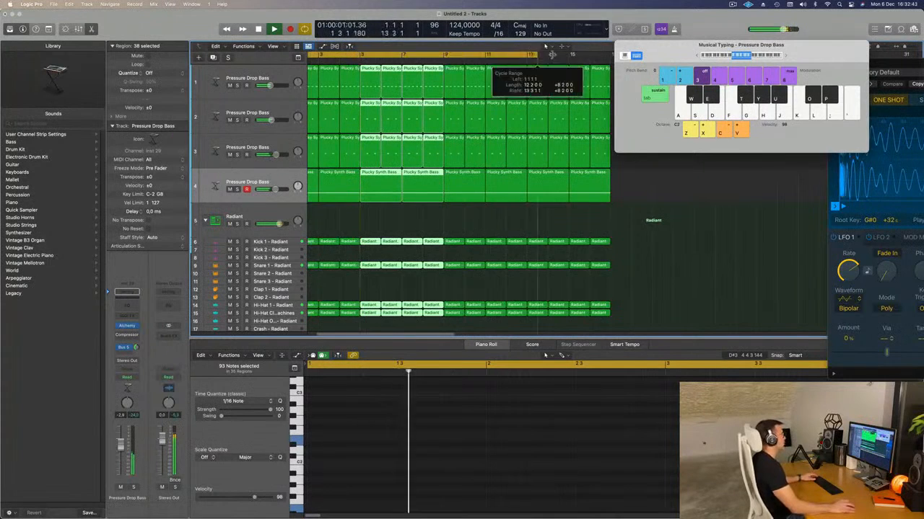
{"action": "key", "text": "space"}
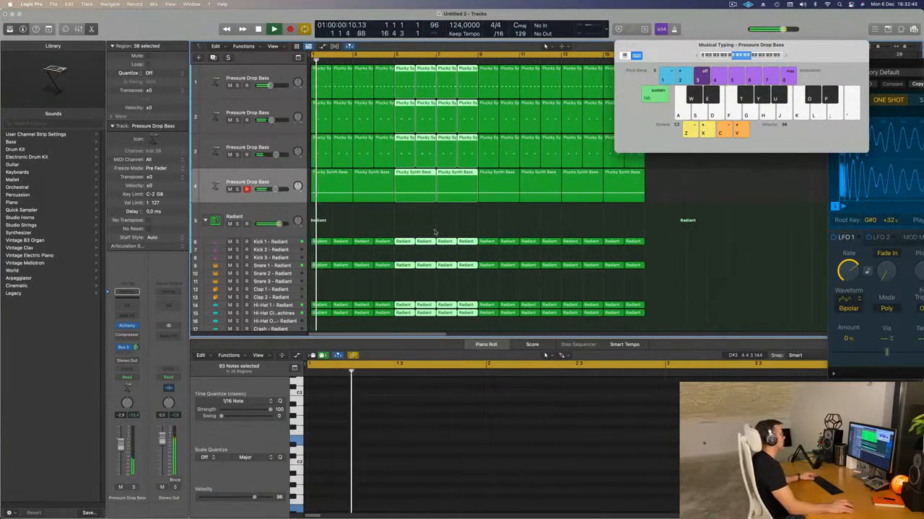
{"action": "scroll", "coordinate": [397, 219], "scroll_direction": "left", "scroll_amount": 1}
{"action": "left_click", "coordinate": [396, 219]}
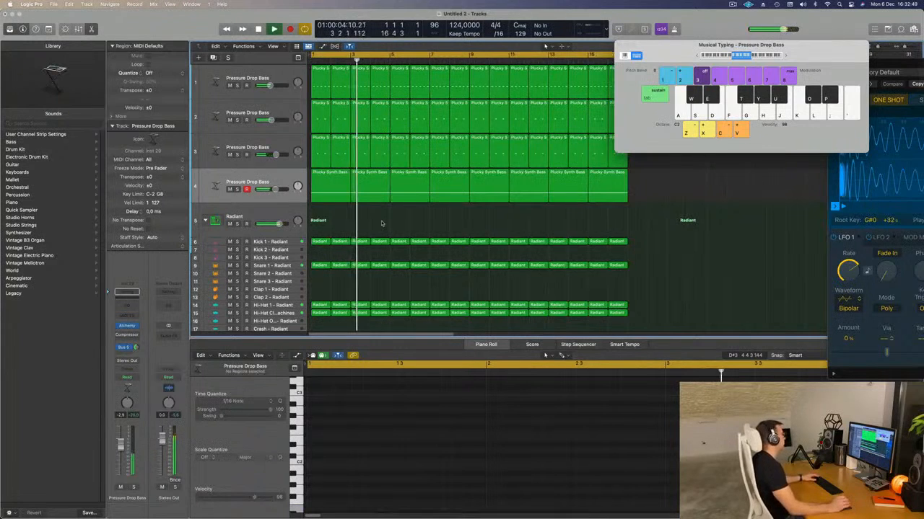
Audition the pad track briefly in solo and inspect its Alchemy settings, closing the instrument window again
{"action": "left_click", "coordinate": [238, 190]}
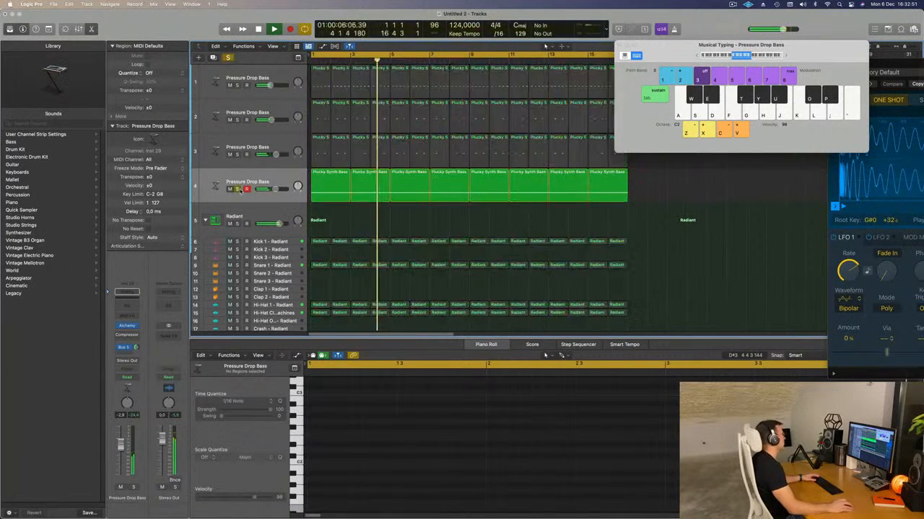
{"action": "left_click", "coordinate": [238, 190]}
{"action": "left_click", "coordinate": [219, 190]}
{"action": "left_click", "coordinate": [127, 327]}
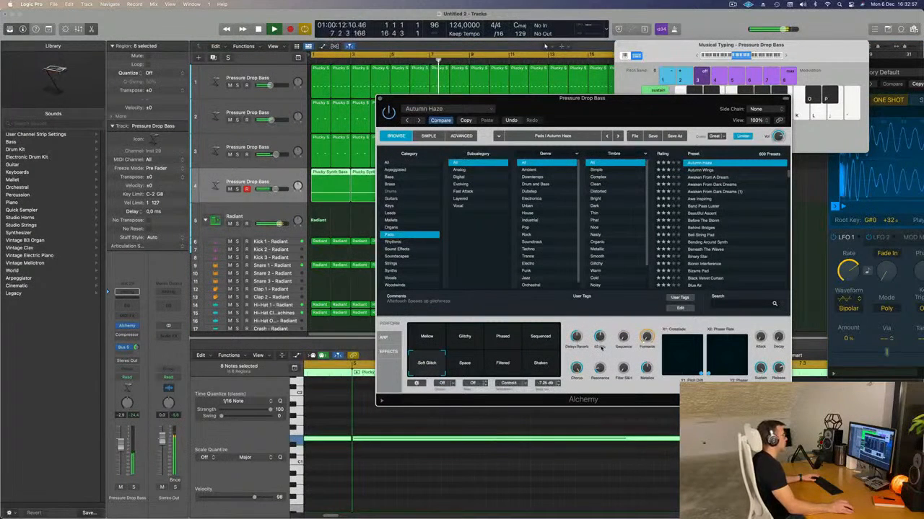
{"action": "left_click", "coordinate": [380, 99]}
Copy the first Kick 1 region onto the Kick 2 track at bar 1 and audition the layered kick
{"action": "scroll", "coordinate": [355, 158], "scroll_direction": "down", "scroll_amount": 2}
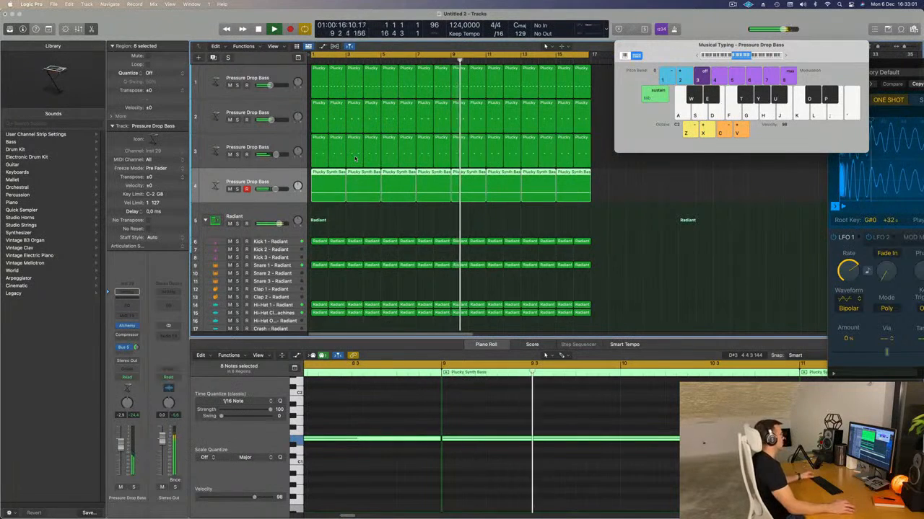
{"action": "scroll", "coordinate": [400, 165], "scroll_direction": "down", "scroll_amount": 2}
{"action": "scroll", "coordinate": [383, 162], "scroll_direction": "down", "scroll_amount": 2}
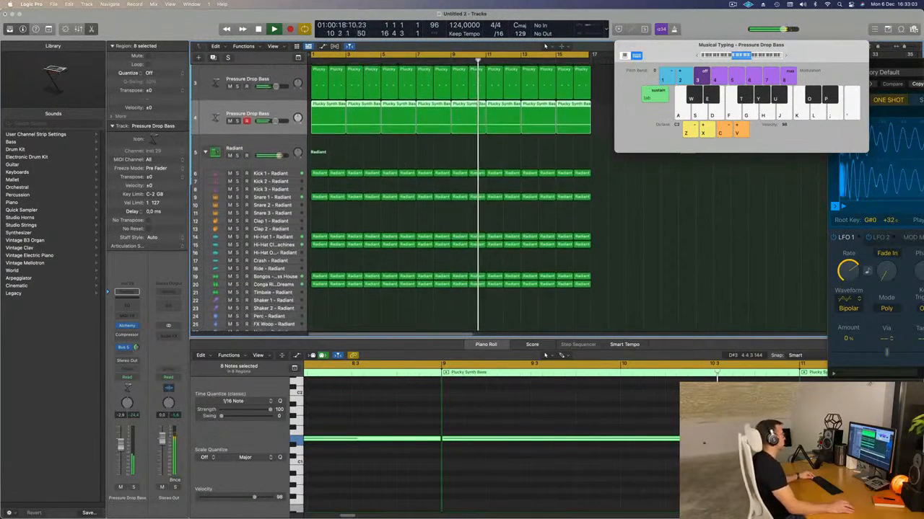
{"action": "scroll", "coordinate": [368, 158], "scroll_direction": "up", "scroll_amount": 5}
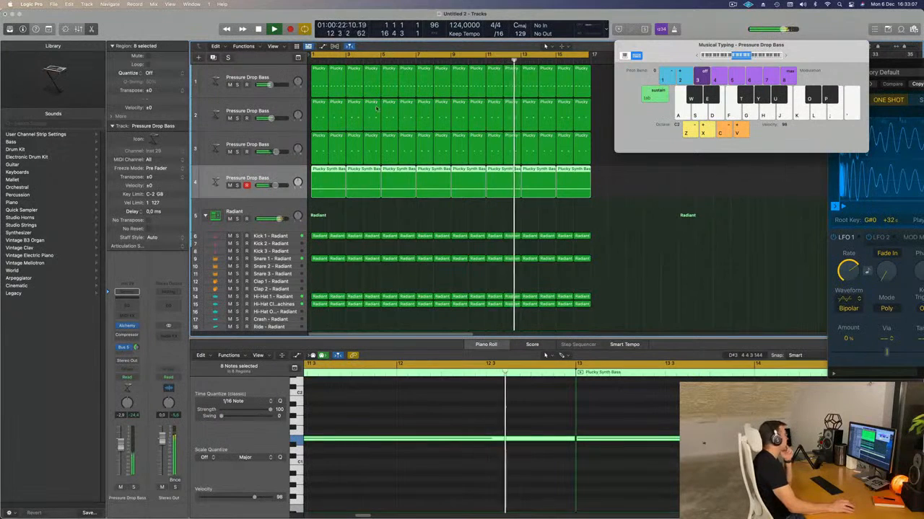
{"action": "scroll", "coordinate": [364, 144], "scroll_direction": "down", "scroll_amount": 1}
{"action": "scroll", "coordinate": [361, 163], "scroll_direction": "down", "scroll_amount": 2}
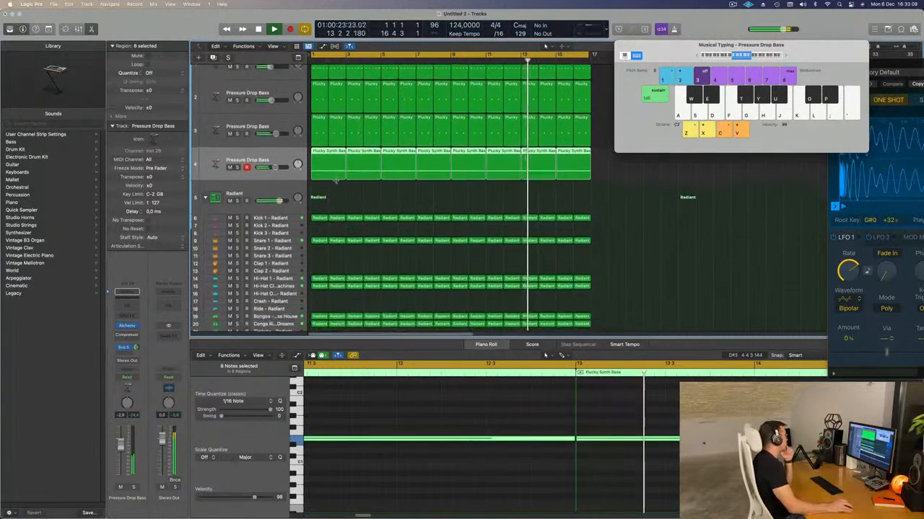
{"action": "left_click", "coordinate": [319, 216]}
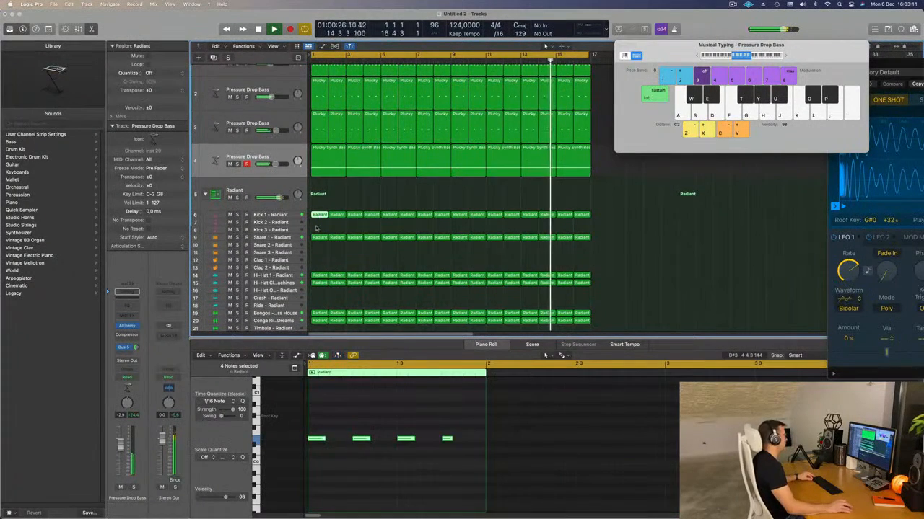
{"action": "left_click_drag", "start_coordinate": [320, 220], "coordinate": [320, 223]}
{"action": "left_click_drag", "start_coordinate": [313, 418], "coordinate": [473, 448]}
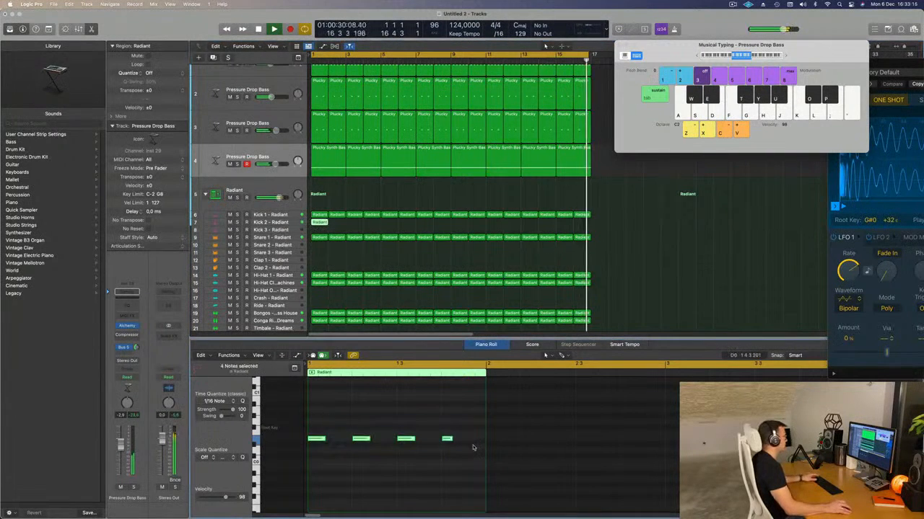
{"action": "key", "text": "space"}
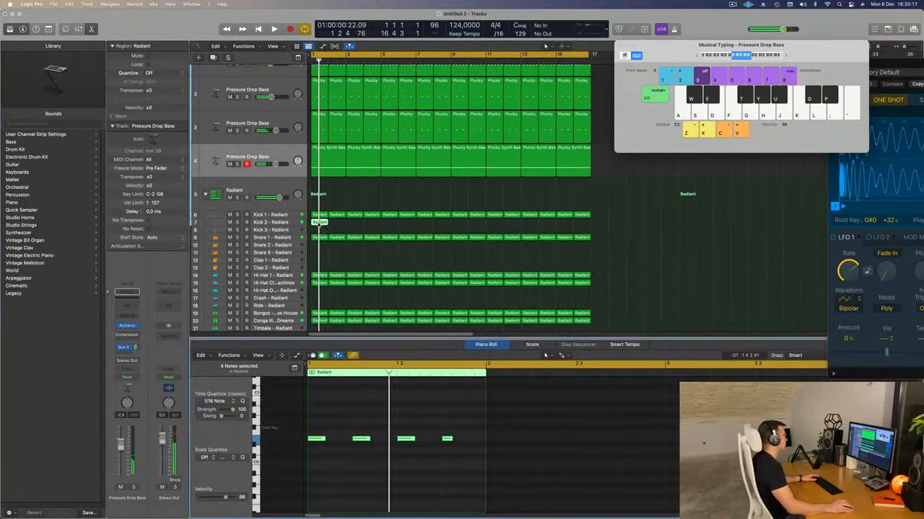
{"action": "key", "text": "space"}
Move the copied kick region from Kick 2 to the Kick 3 track and audition it from bar 1
{"action": "left_click_drag", "start_coordinate": [318, 222], "coordinate": [318, 229]}
{"action": "key", "text": "space"}
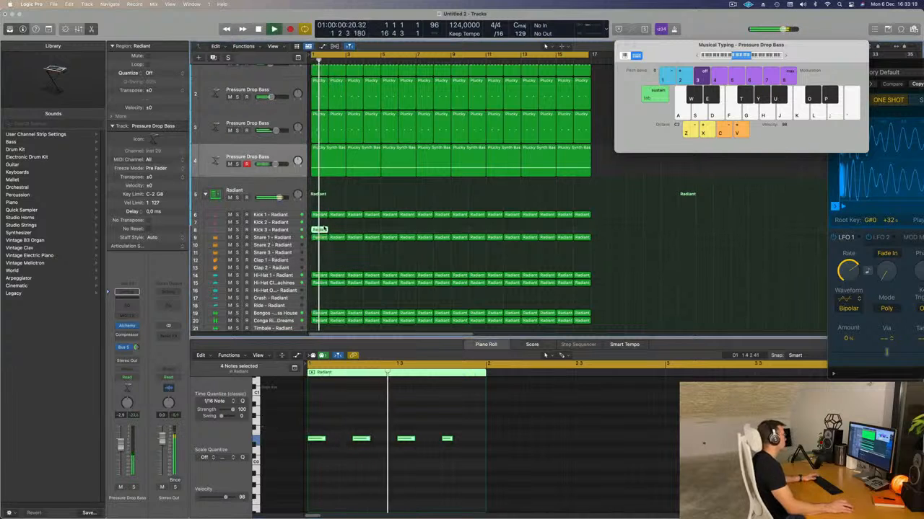
{"action": "key", "text": "space"}
{"action": "key", "text": "space"}
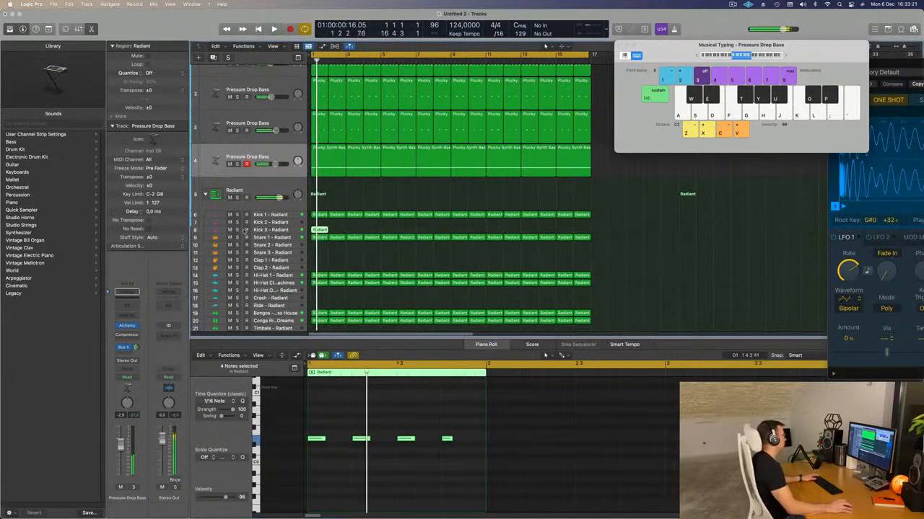
{"action": "key", "text": "space"}
{"action": "key", "text": "space"}
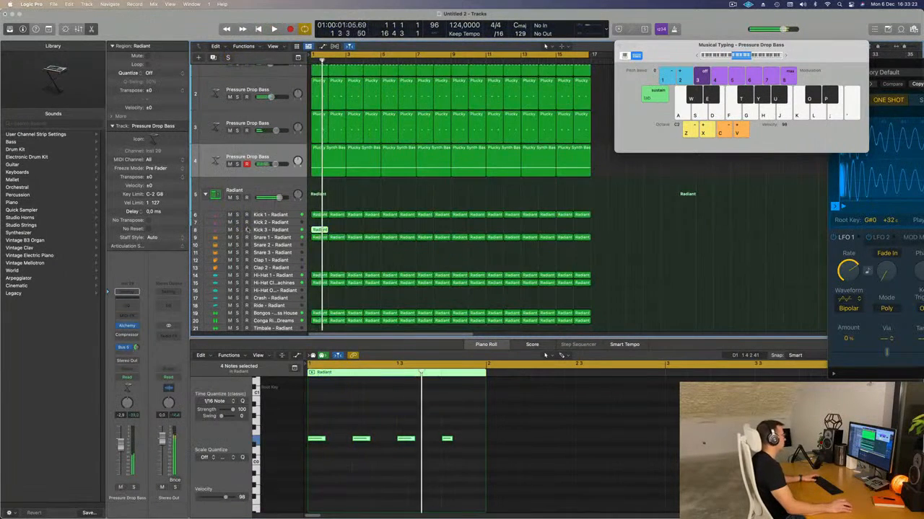
{"action": "key", "text": "space"}
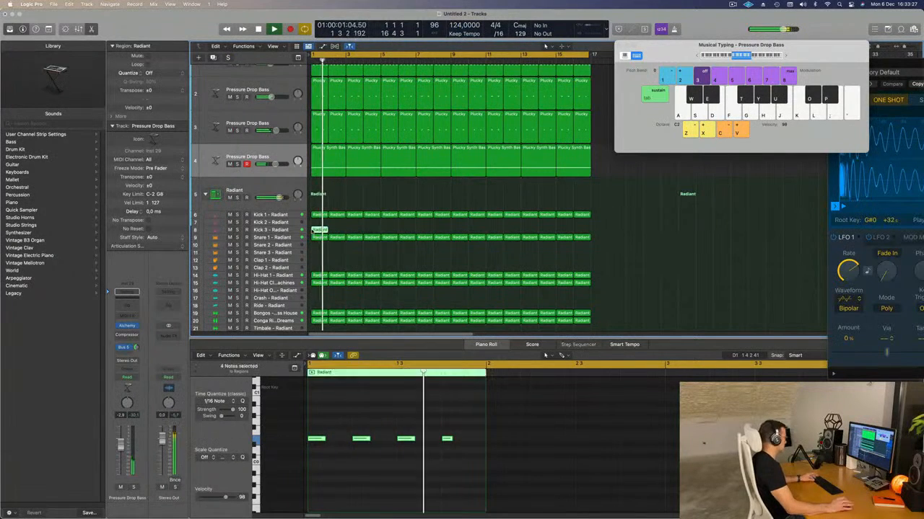
Repeat the Kick 3 region bar by bar until it fills the arrangement through bar 16
{"action": "key", "text": "super+r"}
{"action": "key", "text": "super+r"}
{"action": "key", "text": "super+r"}
{"action": "key", "text": "super+r"}
{"action": "key", "text": "super+r"}
{"action": "key", "text": "super+r"}
{"action": "key", "text": "super+r"}
{"action": "key", "text": "super+r"}
{"action": "key", "text": "super+r"}
{"action": "key", "text": "super+r"}
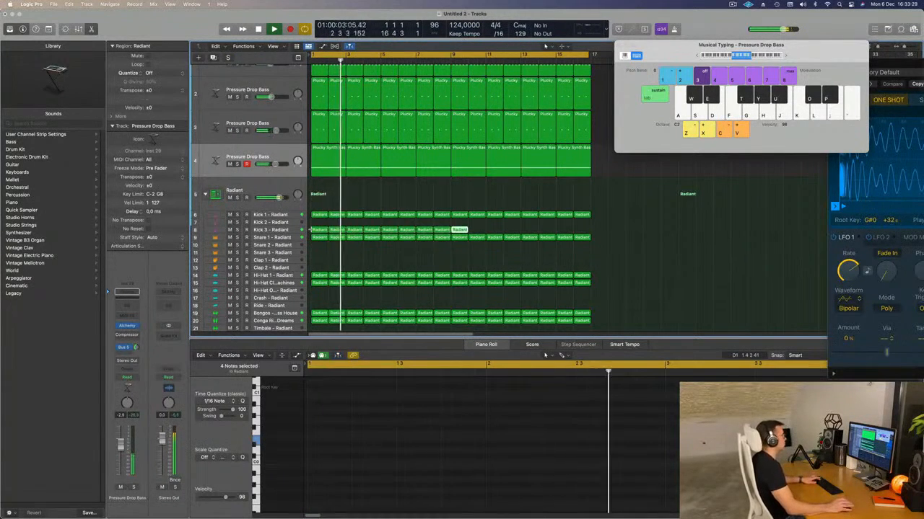
{"action": "key", "text": "super+r"}
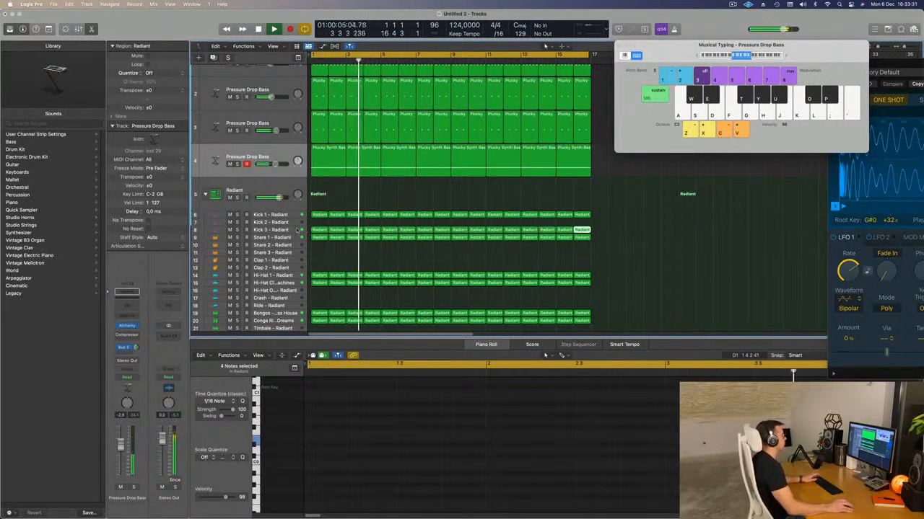
Select the Kick 3 track, check it briefly in solo and raise its volume to about -12 dB
{"action": "left_click", "coordinate": [275, 231]}
{"action": "key", "text": "Return"}
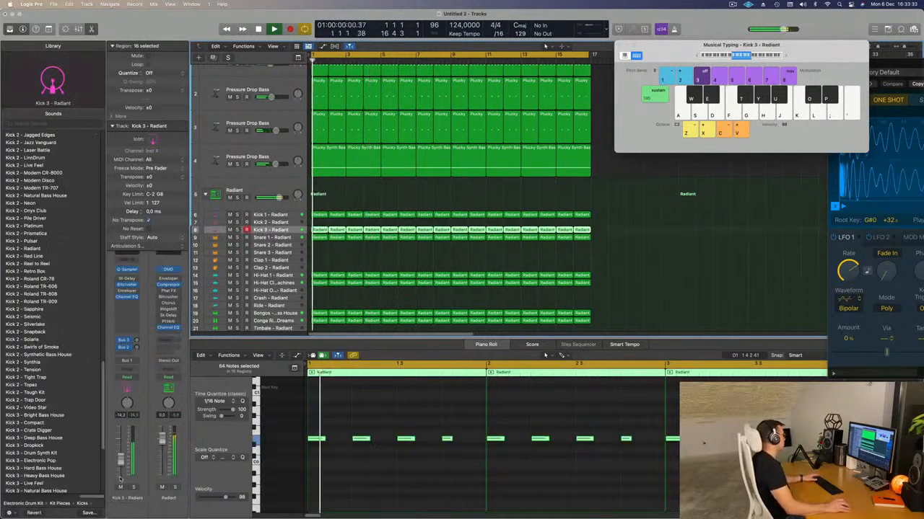
{"action": "left_click", "coordinate": [134, 488]}
{"action": "left_click", "coordinate": [134, 487]}
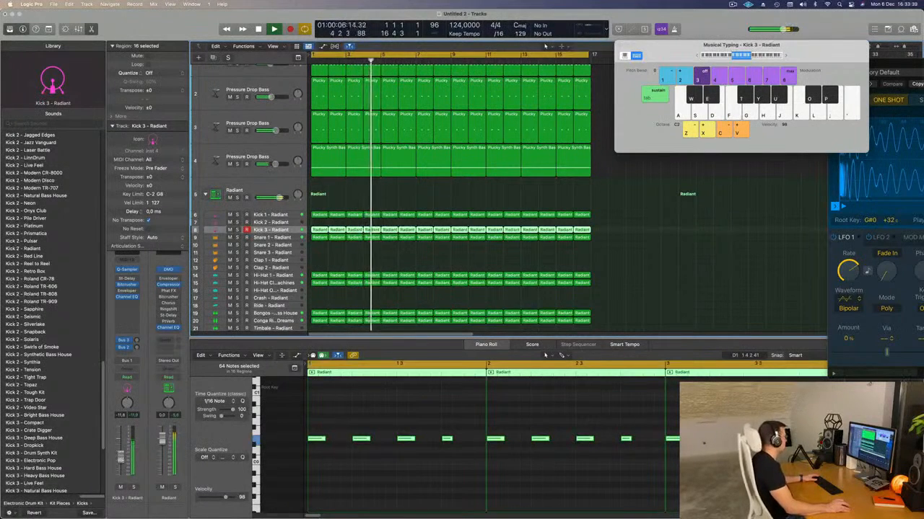
Duplicate the third synth track and copy its first one-bar region onto the new fourth track at bar 1
{"action": "scroll", "coordinate": [345, 184], "scroll_direction": "up", "scroll_amount": 3}
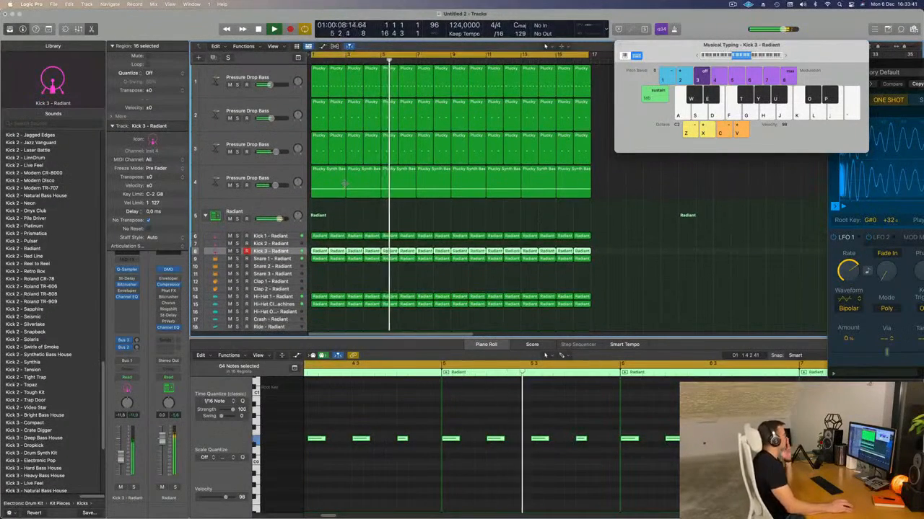
{"action": "left_click", "coordinate": [247, 142]}
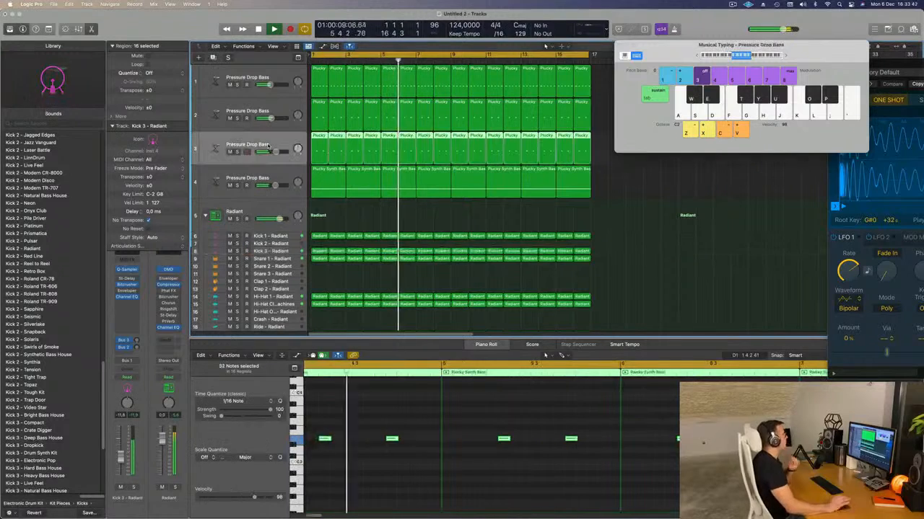
{"action": "left_click", "coordinate": [213, 58]}
{"action": "left_click", "coordinate": [318, 147]}
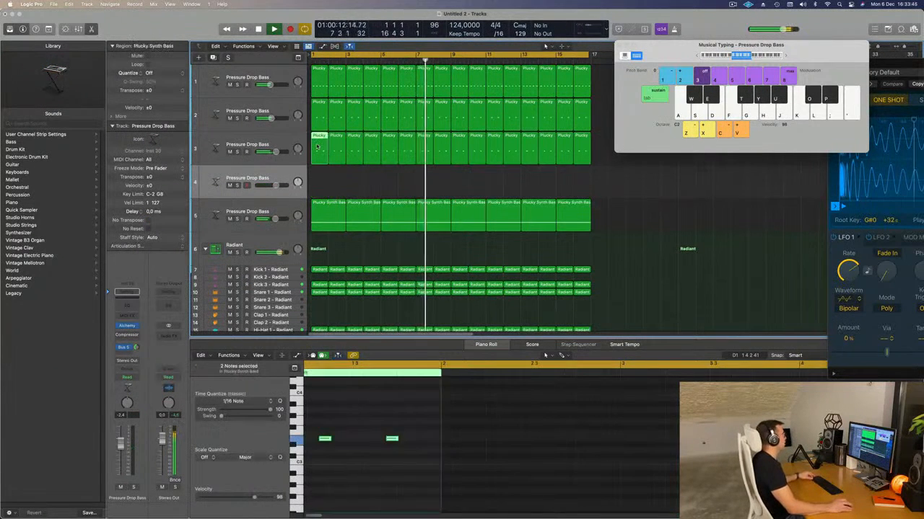
{"action": "left_click_drag", "start_coordinate": [317, 146], "coordinate": [319, 182]}
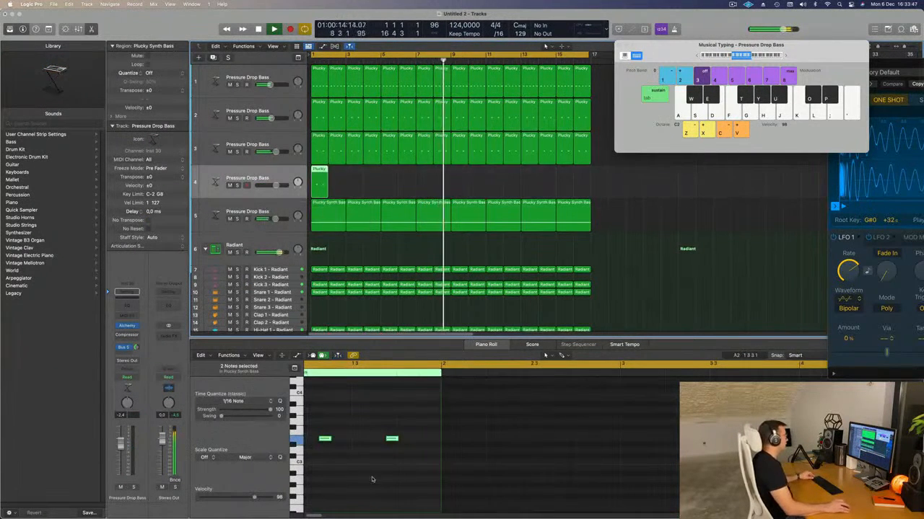
Shift both notes of the copied region one beat earlier, delete the second note and play the result
{"action": "scroll", "coordinate": [368, 479], "scroll_direction": "left", "scroll_amount": 2}
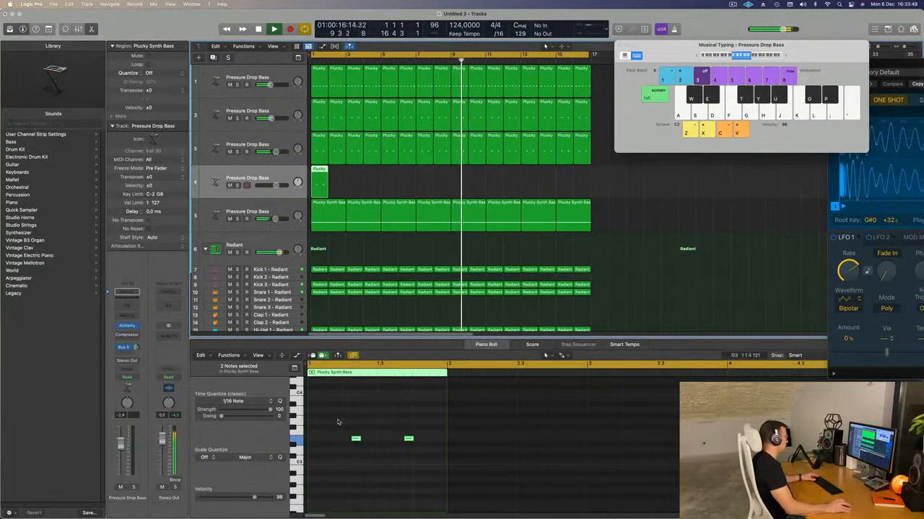
{"action": "left_click_drag", "start_coordinate": [338, 422], "coordinate": [432, 448]}
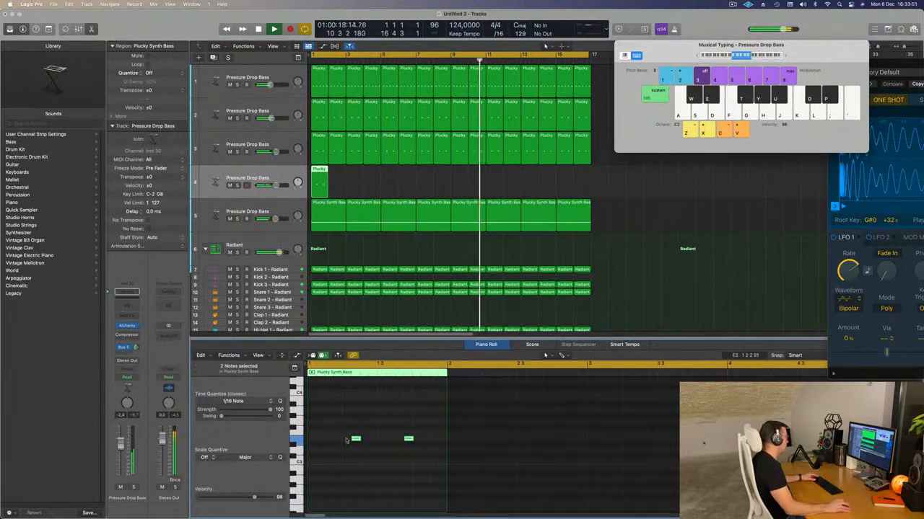
{"action": "left_click_drag", "start_coordinate": [354, 439], "coordinate": [319, 440]}
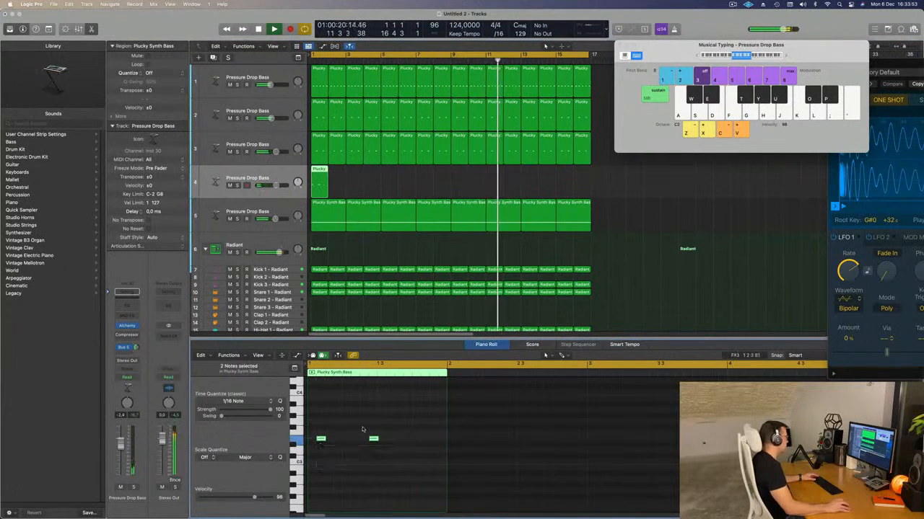
{"action": "left_click", "coordinate": [373, 439]}
{"action": "key", "text": "space"}
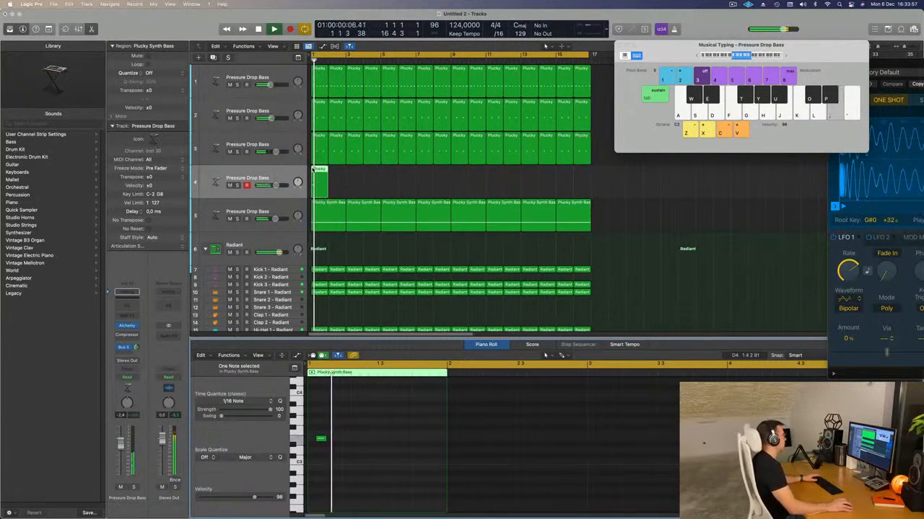
Repeat the one-note region on the fourth track through bar 16 and check it in playback
{"action": "key", "text": "super+r"}
{"action": "key", "text": "super+r"}
{"action": "key", "text": "super+r"}
{"action": "key", "text": "super+r"}
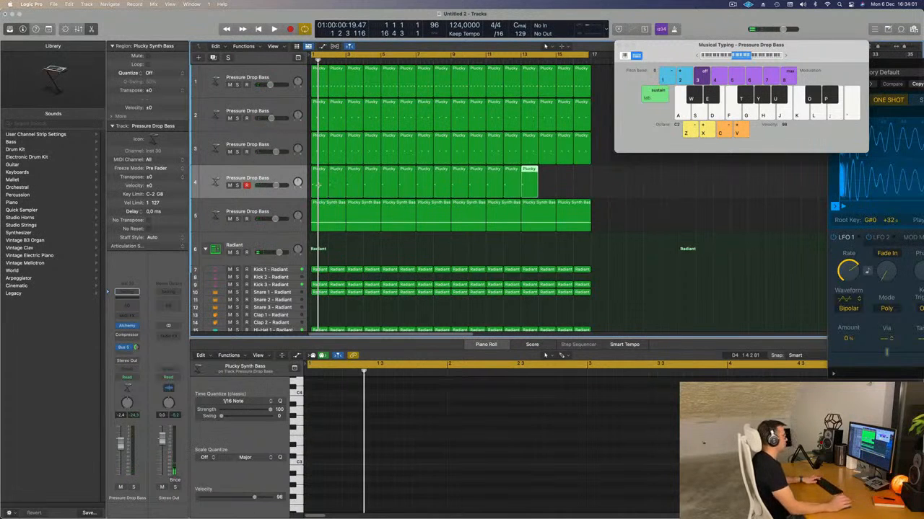
{"action": "key", "text": "space"}
Open the Alchemy instrument of the fourth track during playback and audition the Acoustic Cascades preset from the Guitars category
{"action": "left_click", "coordinate": [217, 188]}
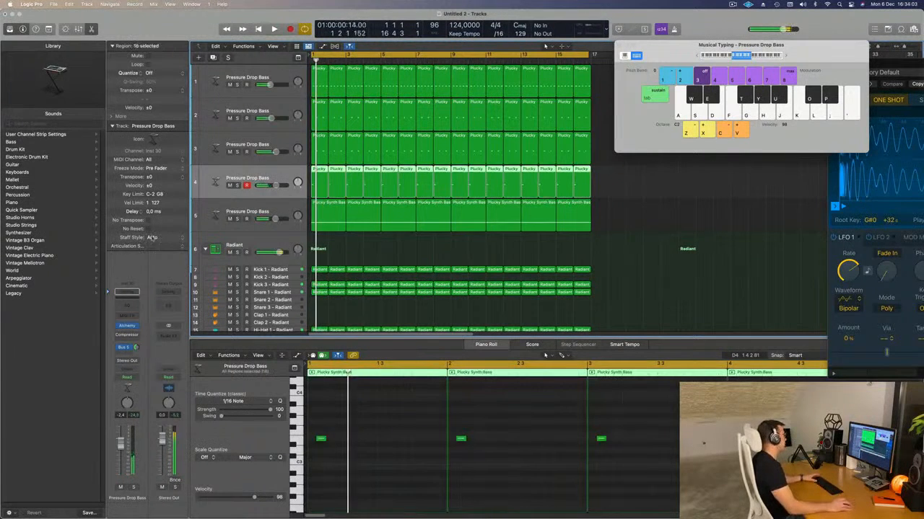
{"action": "left_click", "coordinate": [131, 327]}
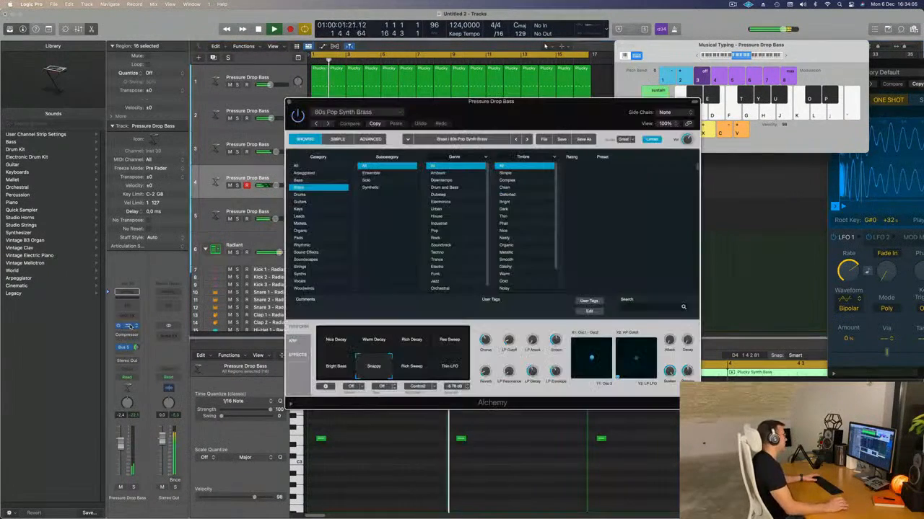
{"action": "left_click_drag", "start_coordinate": [544, 114], "coordinate": [627, 122]}
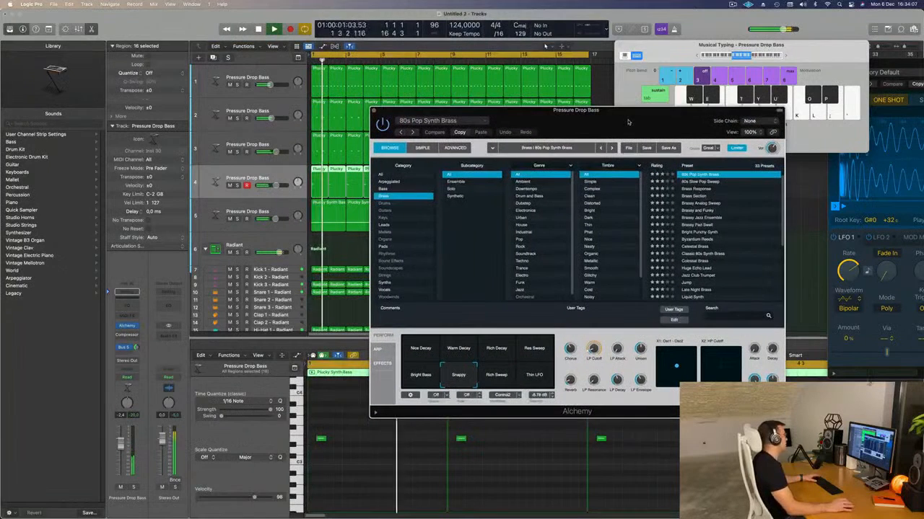
{"action": "left_click", "coordinate": [390, 211]}
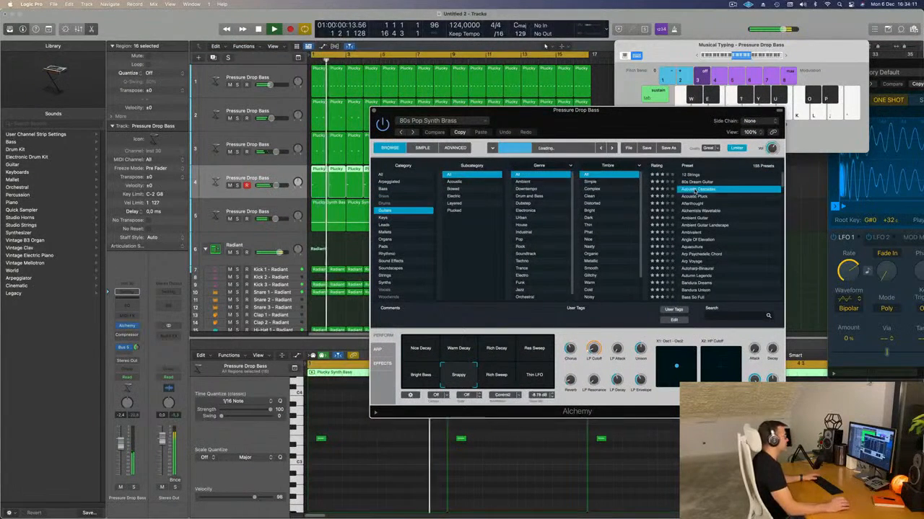
{"action": "left_click_drag", "start_coordinate": [658, 127], "coordinate": [671, 113]}
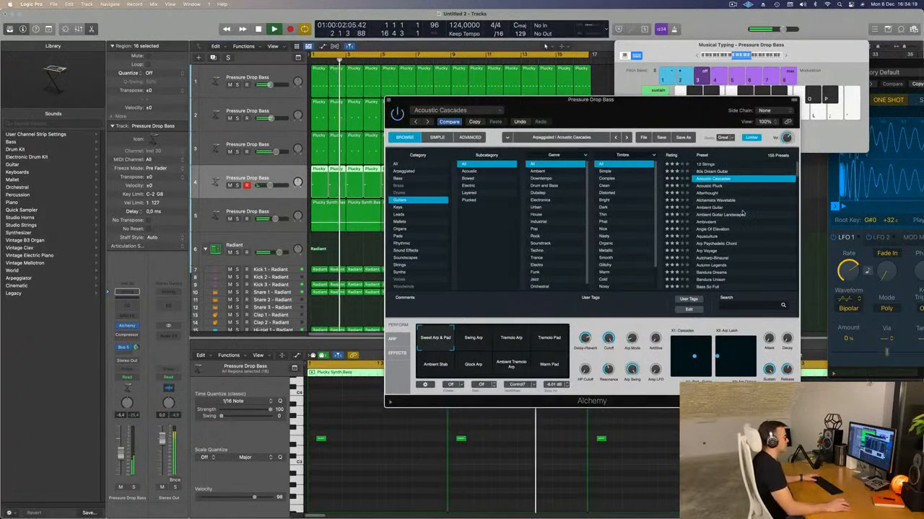
Load the Bite String preset in Alchemy after auditioning Ambient Guitar and Autumn Legends
{"action": "left_click", "coordinate": [744, 209]}
{"action": "left_click_drag", "start_coordinate": [653, 100], "coordinate": [692, 74]}
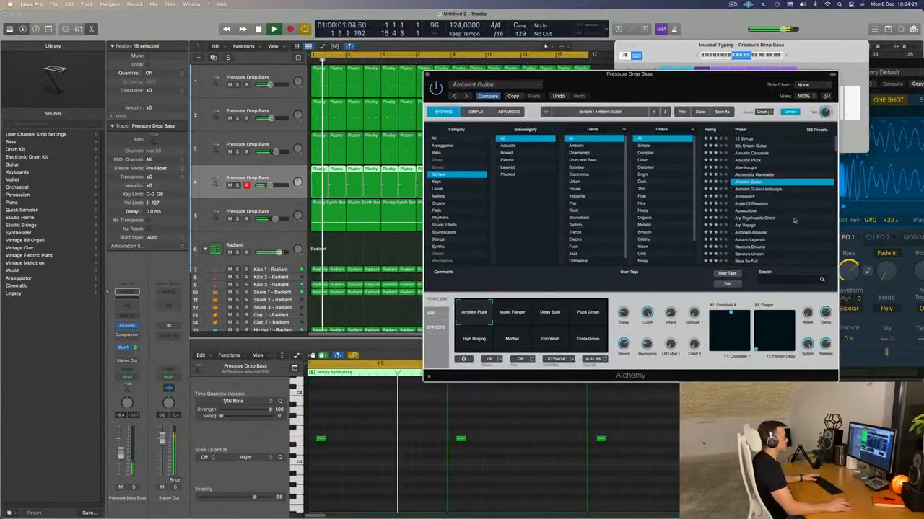
{"action": "scroll", "coordinate": [794, 220], "scroll_direction": "down", "scroll_amount": 3}
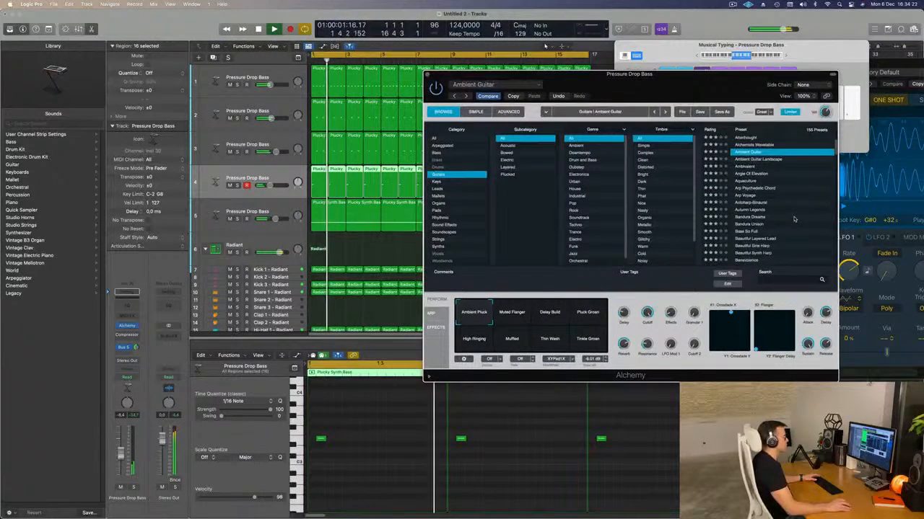
{"action": "left_click", "coordinate": [746, 210]}
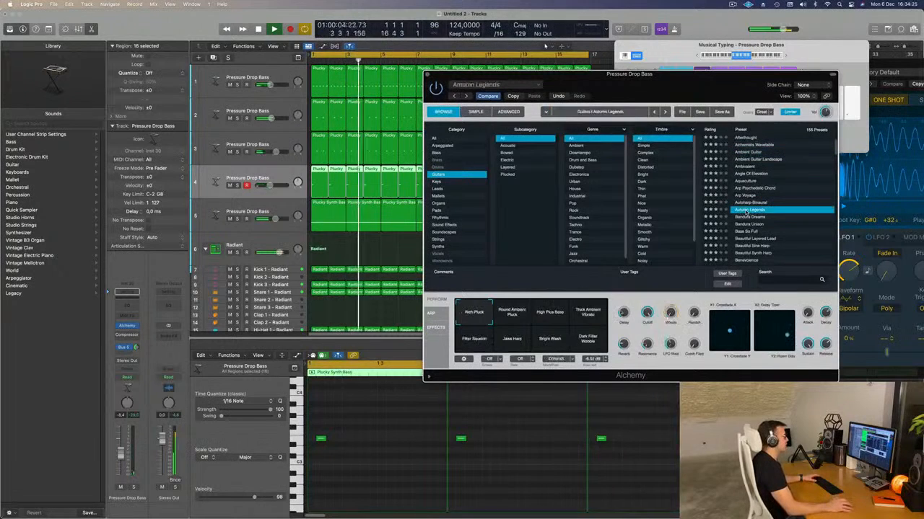
{"action": "scroll", "coordinate": [766, 211], "scroll_direction": "down", "scroll_amount": 4}
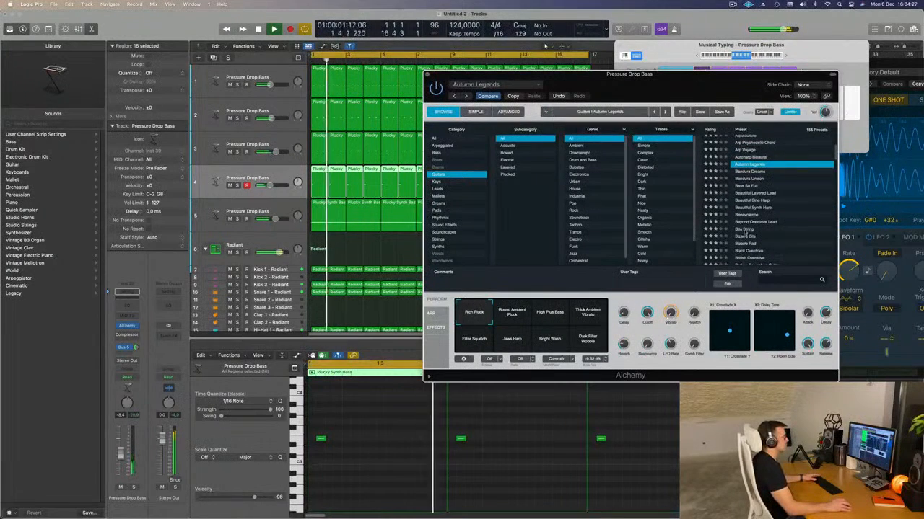
{"action": "left_click", "coordinate": [744, 230]}
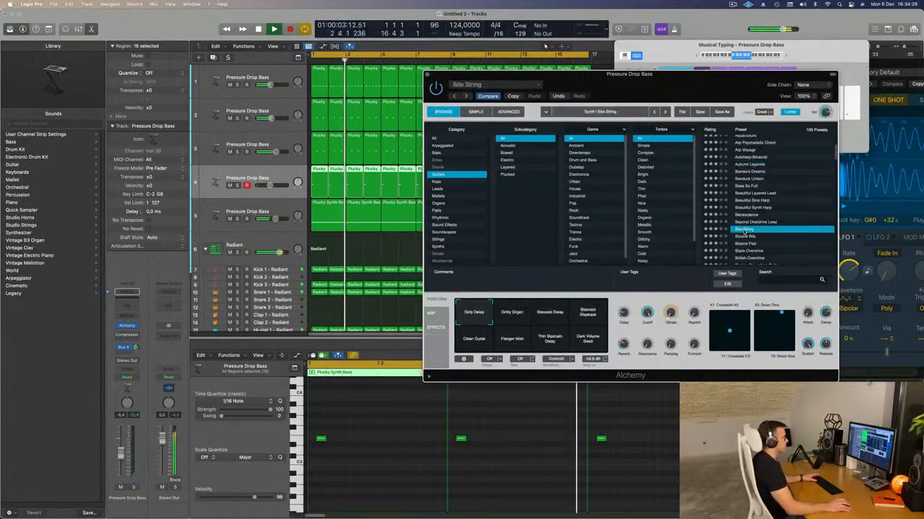
{"action": "scroll", "coordinate": [775, 237], "scroll_direction": "down", "scroll_amount": 2}
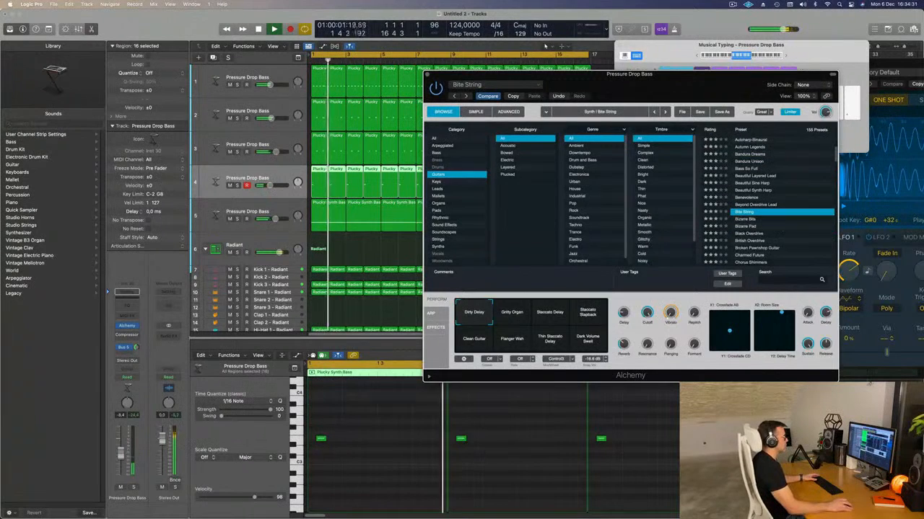
Lower the fourth track's volume to about -14.4 dB
{"action": "left_click_drag", "start_coordinate": [720, 89], "coordinate": [715, 72]}
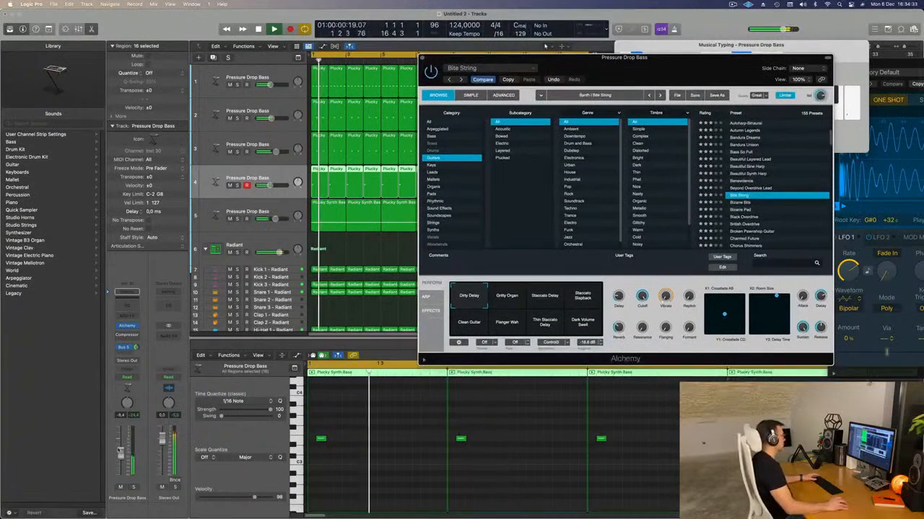
{"action": "left_click_drag", "start_coordinate": [121, 459], "coordinate": [121, 460]}
{"action": "key", "text": "space"}
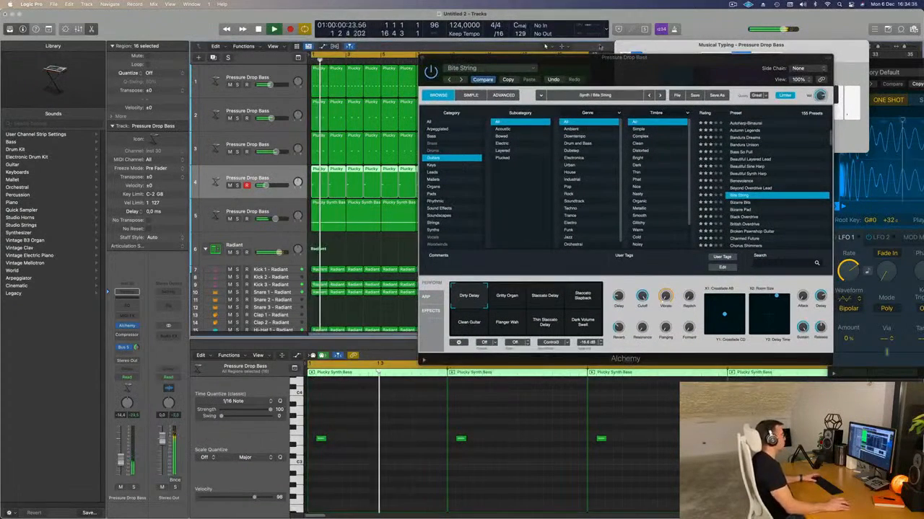
Delete the one-note region at bar 2 on the fourth track and restart playback
{"action": "left_click_drag", "start_coordinate": [642, 70], "coordinate": [797, 77]}
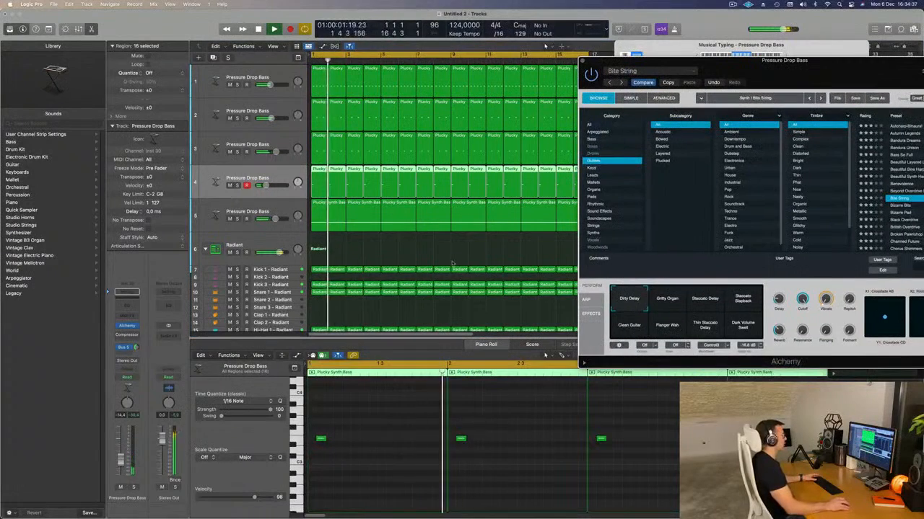
{"action": "left_click", "coordinate": [363, 242]}
{"action": "key", "text": "space"}
{"action": "left_click", "coordinate": [338, 183]}
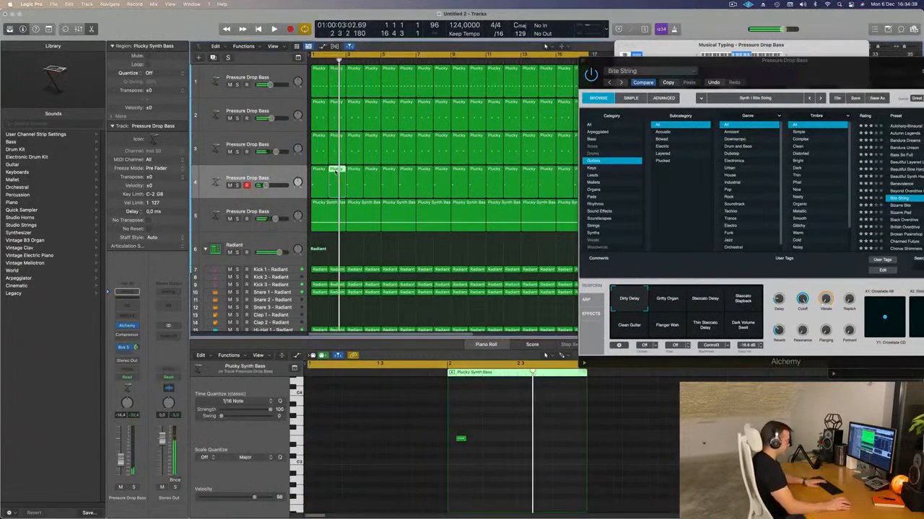
{"action": "key", "text": "BackSpace"}
{"action": "key", "text": "space"}
Delete the fourth track's regions at bars 4, 6, 8, 10, 12, 14 and 16
{"action": "left_click_drag", "start_coordinate": [770, 73], "coordinate": [740, 172]}
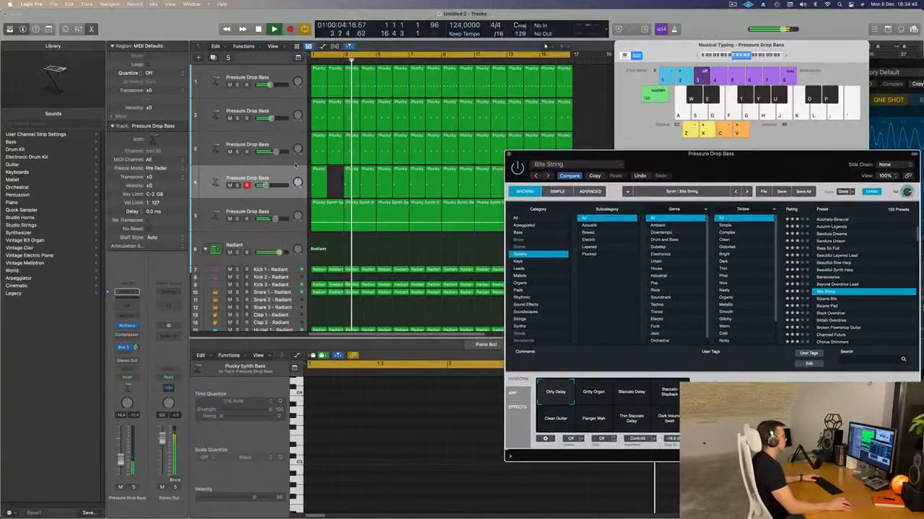
{"action": "left_click", "coordinate": [372, 173]}
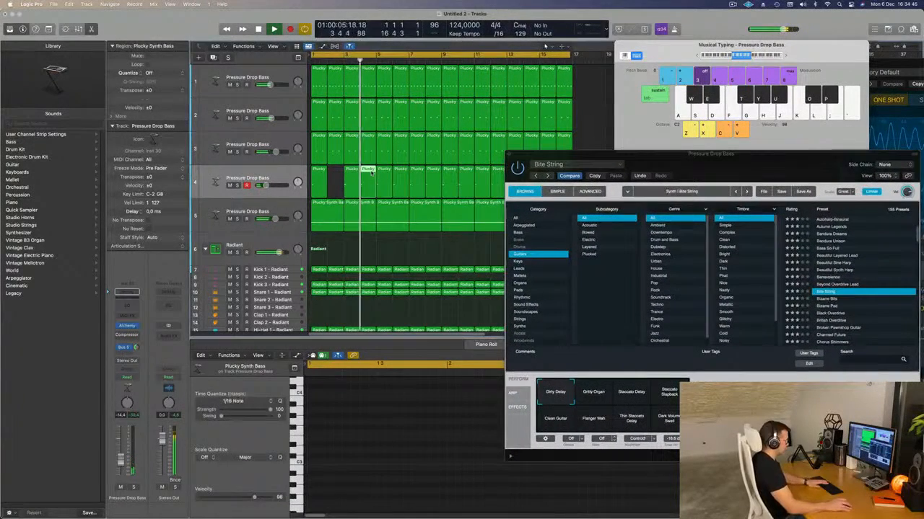
{"action": "left_click", "coordinate": [410, 173]}
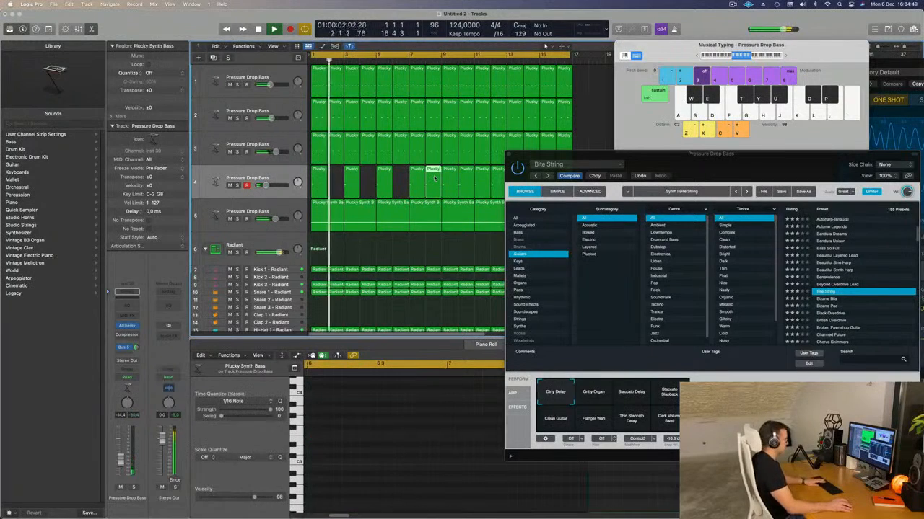
{"action": "left_click_drag", "start_coordinate": [581, 155], "coordinate": [354, 302]}
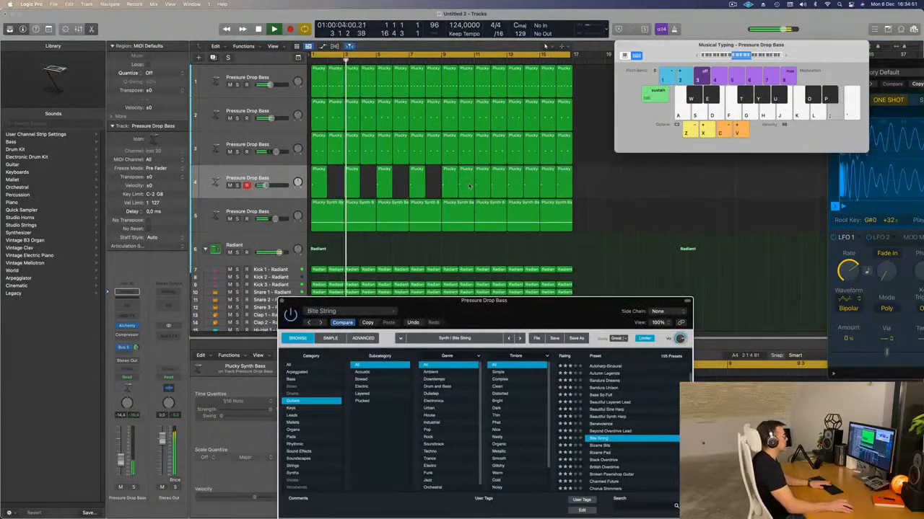
{"action": "left_click", "coordinate": [469, 186]}
{"action": "left_click", "coordinate": [499, 184]}
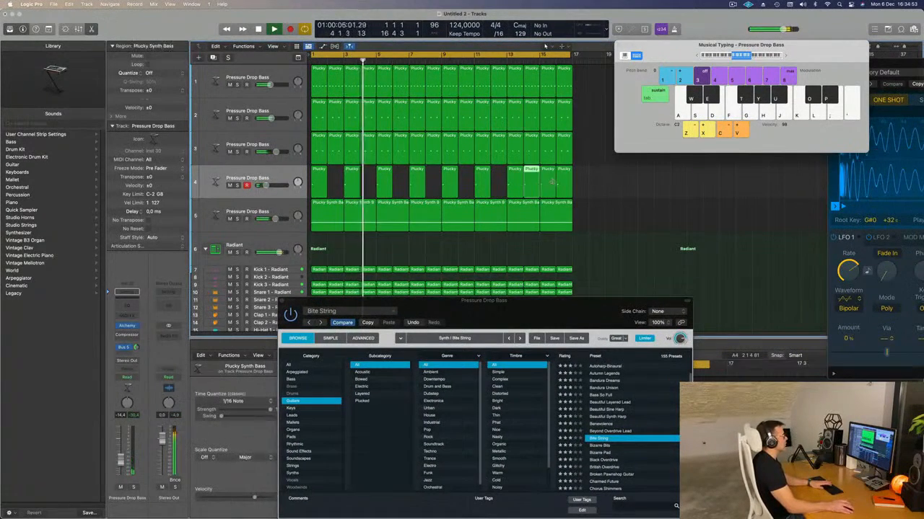
{"action": "left_click", "coordinate": [532, 181]}
{"action": "left_click", "coordinate": [564, 181]}
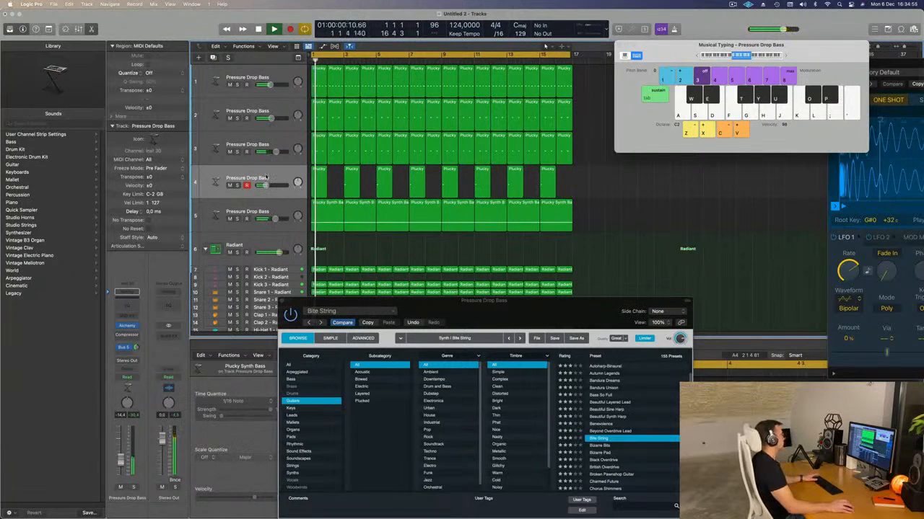
Switch the Bite String sound to the Staccato Slapback variation after trying Gritty Organ and Staccato Delay
{"action": "left_click_drag", "start_coordinate": [501, 314], "coordinate": [607, 85]}
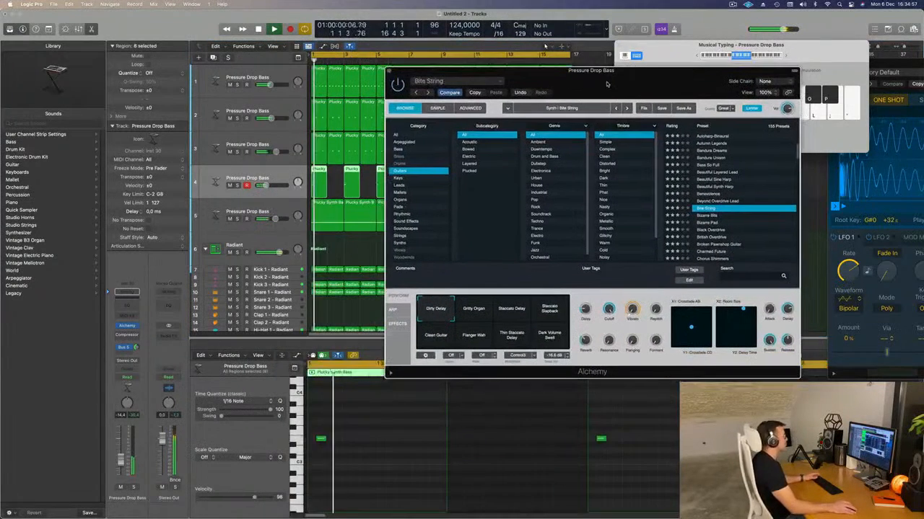
{"action": "left_click", "coordinate": [483, 304]}
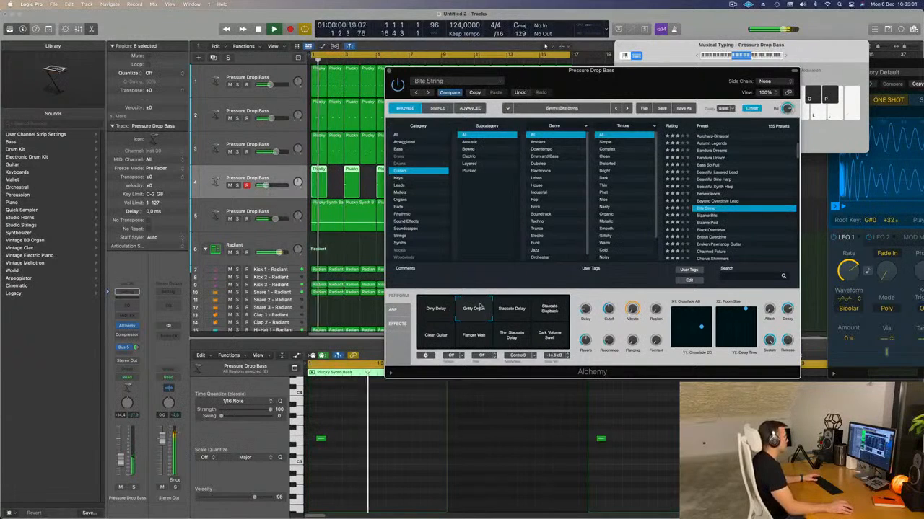
{"action": "left_click", "coordinate": [510, 309]}
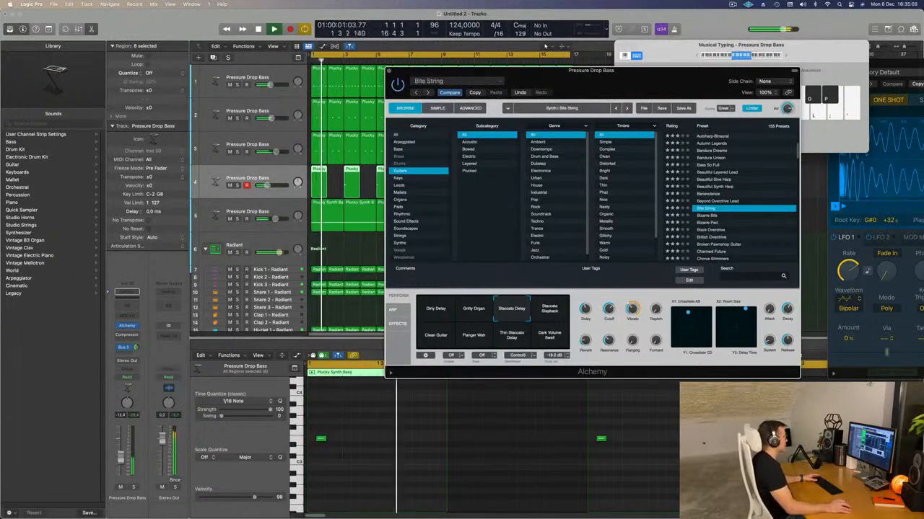
{"action": "left_click", "coordinate": [557, 303]}
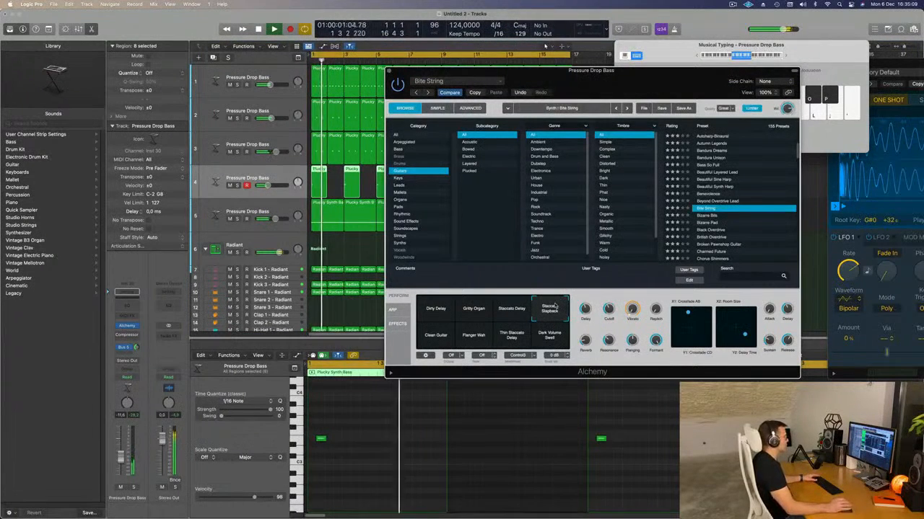
Raise the fourth track's volume to about -9.8 dB and close the Alchemy window
{"action": "left_click", "coordinate": [120, 457]}
{"action": "key", "text": "Return"}
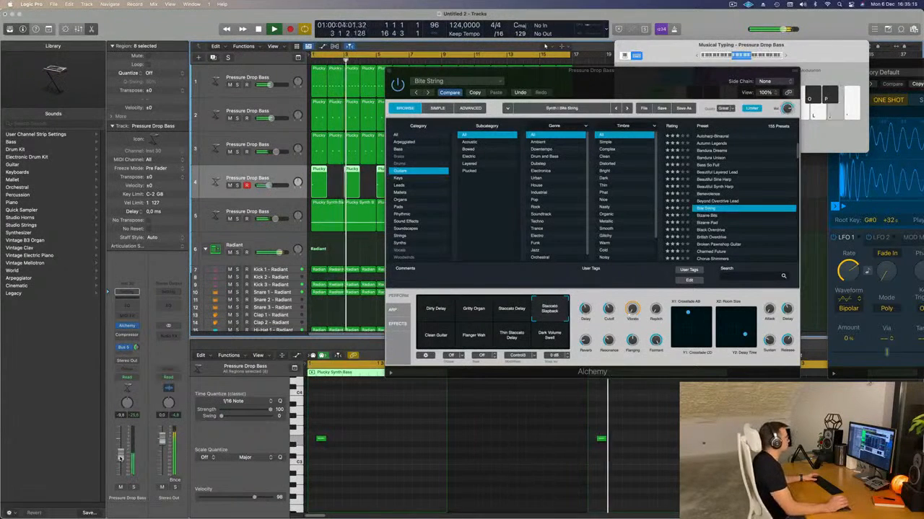
{"action": "left_click_drag", "start_coordinate": [416, 72], "coordinate": [353, 88]}
{"action": "key", "text": "super+w"}
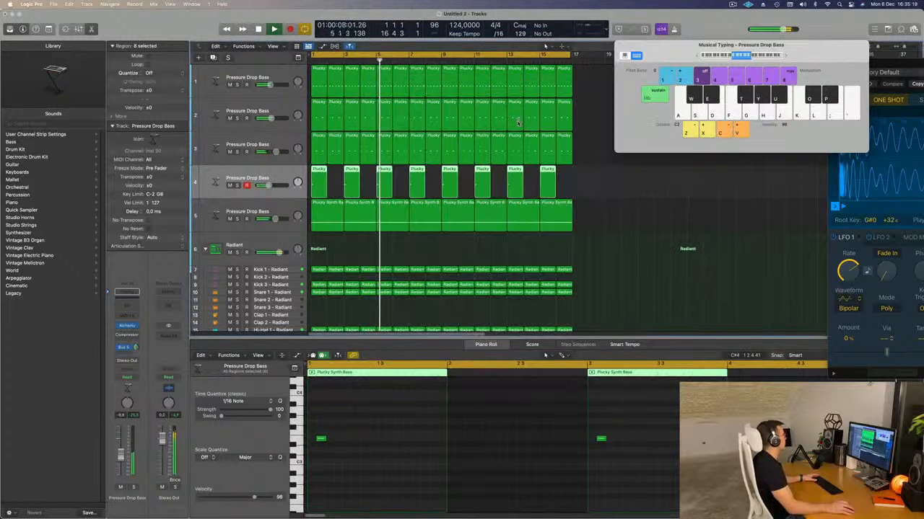
Review the 16-bar arrangement of synth and drum tracks in playback, select the fourth track and stop
{"action": "left_click", "coordinate": [648, 226]}
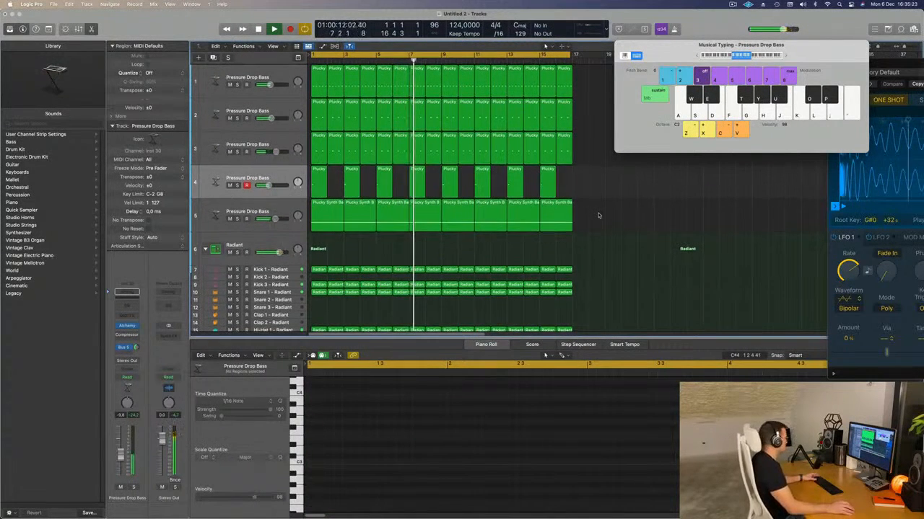
{"action": "scroll", "coordinate": [596, 211], "scroll_direction": "up", "scroll_amount": 3}
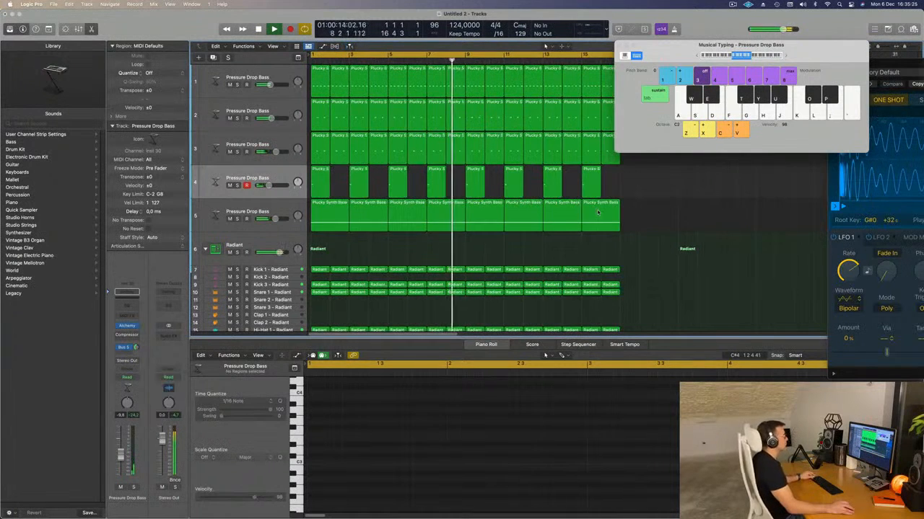
{"action": "left_click", "coordinate": [733, 5]}
{"action": "left_click", "coordinate": [704, 26]}
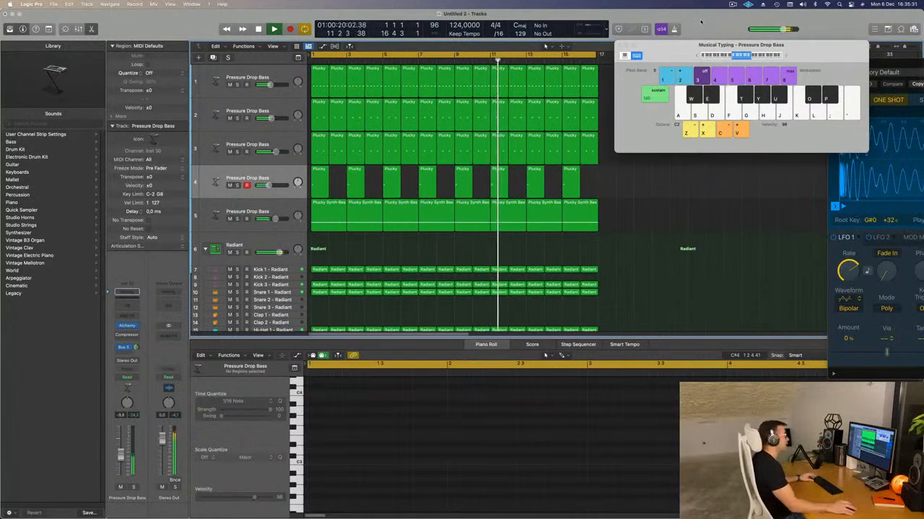
{"action": "scroll", "coordinate": [494, 193], "scroll_direction": "down", "scroll_amount": 2}
{"action": "scroll", "coordinate": [492, 191], "scroll_direction": "up", "scroll_amount": 2}
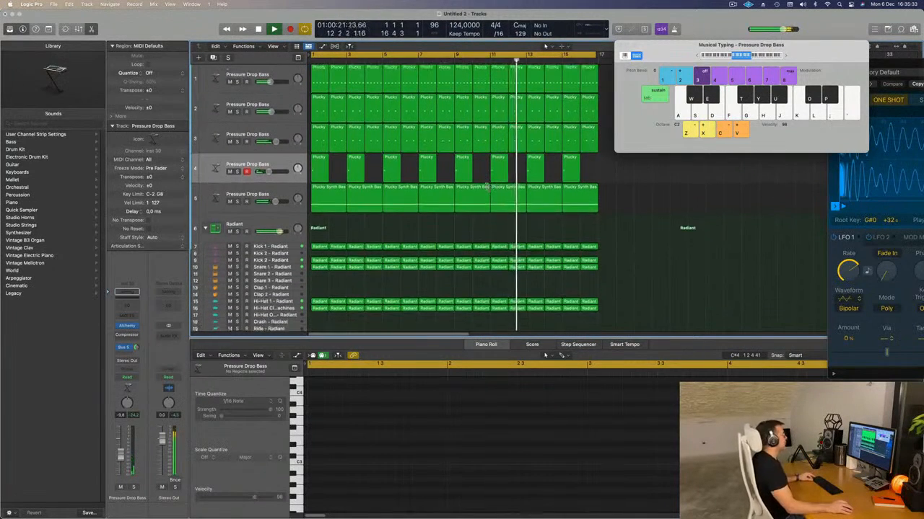
{"action": "scroll", "coordinate": [487, 189], "scroll_direction": "down", "scroll_amount": 3}
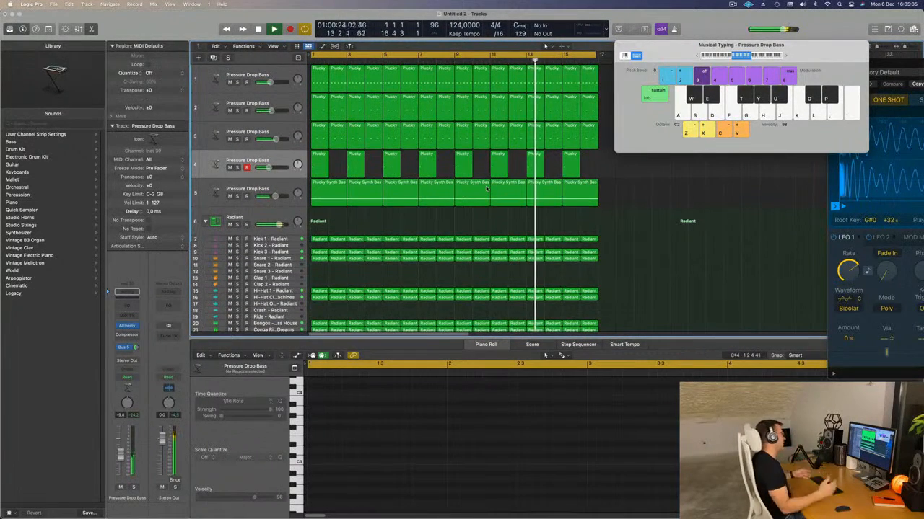
{"action": "scroll", "coordinate": [476, 195], "scroll_direction": "down", "scroll_amount": 3}
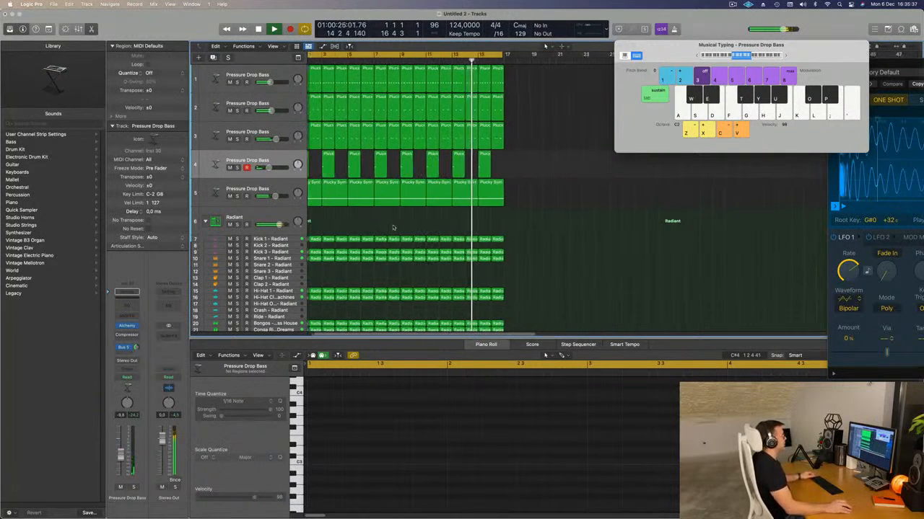
{"action": "scroll", "coordinate": [426, 214], "scroll_direction": "down", "scroll_amount": 2}
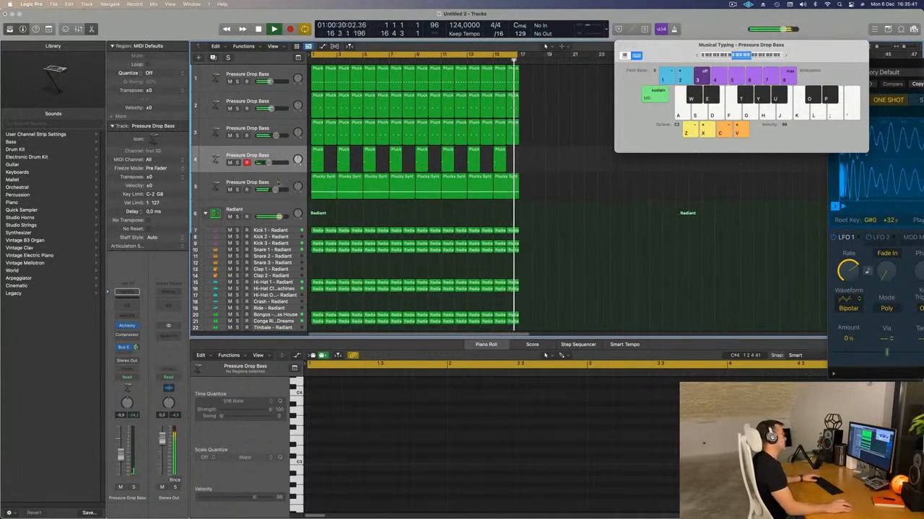
{"action": "left_click", "coordinate": [271, 154]}
{"action": "key", "text": "space"}
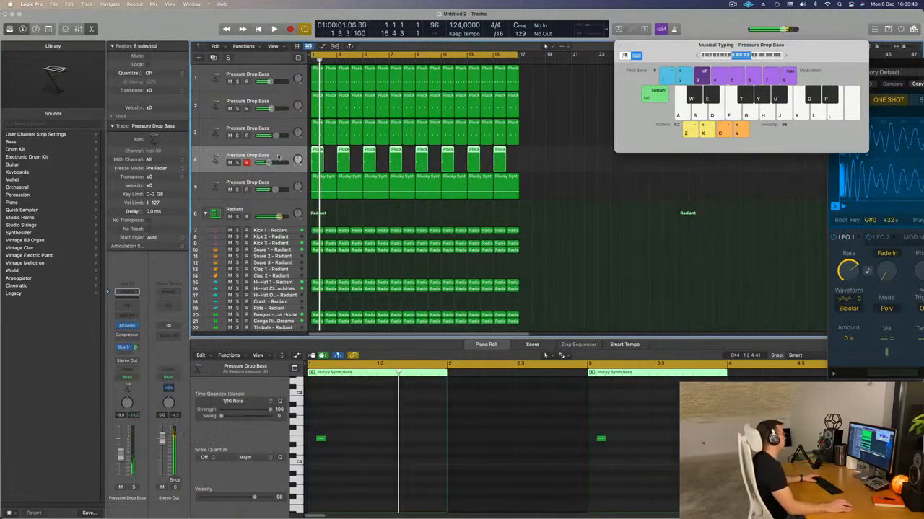
Duplicate the fourth track's instrument onto a new track below and copy its bar 1 region to bar 2 there
{"action": "key", "text": "space"}
{"action": "key", "text": "super+d"}
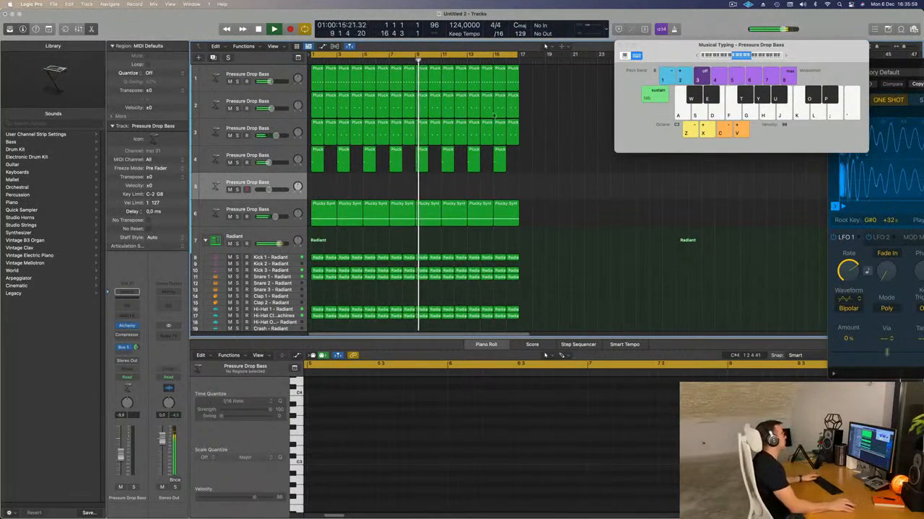
{"action": "left_click", "coordinate": [318, 164]}
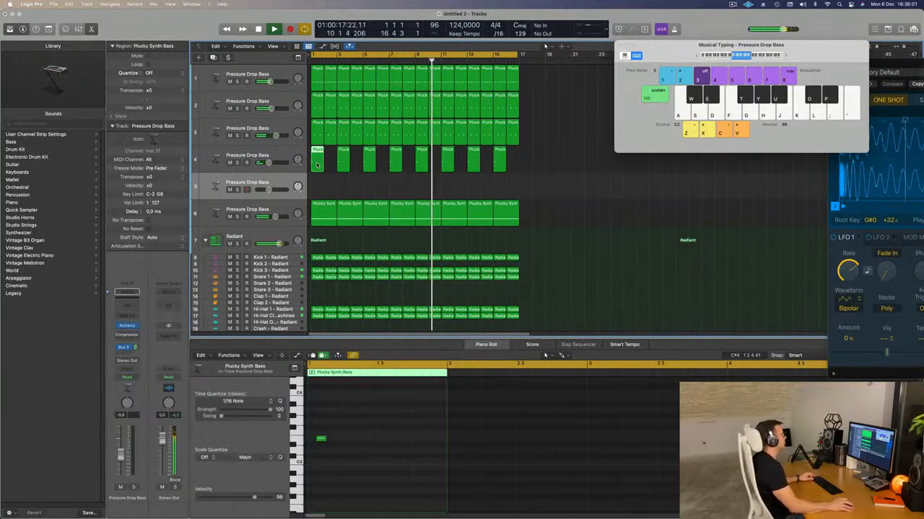
{"action": "left_click_drag", "start_coordinate": [318, 165], "coordinate": [331, 186]}
{"action": "key", "text": "Return"}
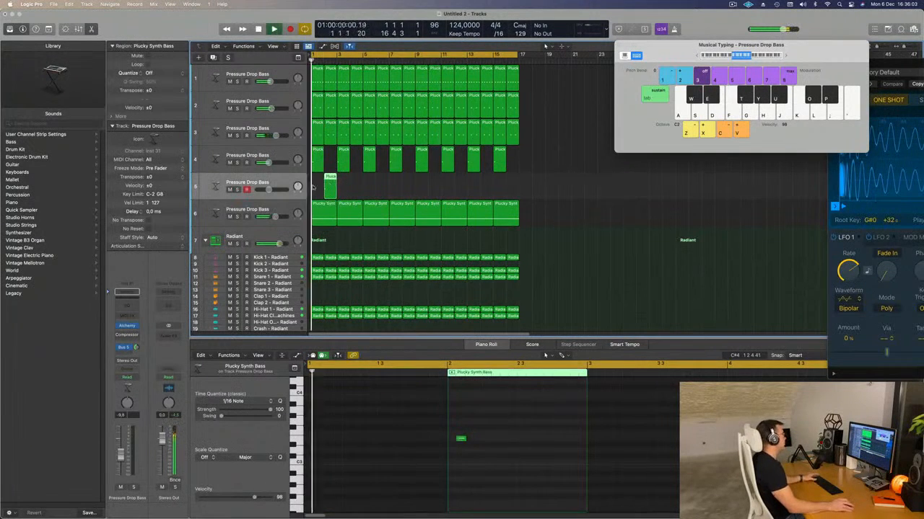
{"action": "key", "text": "space"}
{"action": "key", "text": "space"}
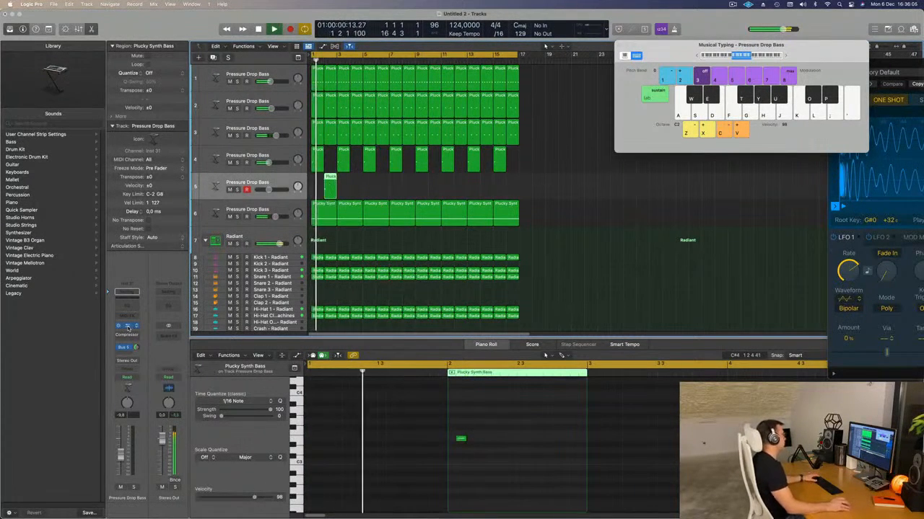
Load the Vocals preset 8mm Film Sequence on the fifth track, then lengthen its bar 2 note and lower it one octave
{"action": "left_click", "coordinate": [128, 326]}
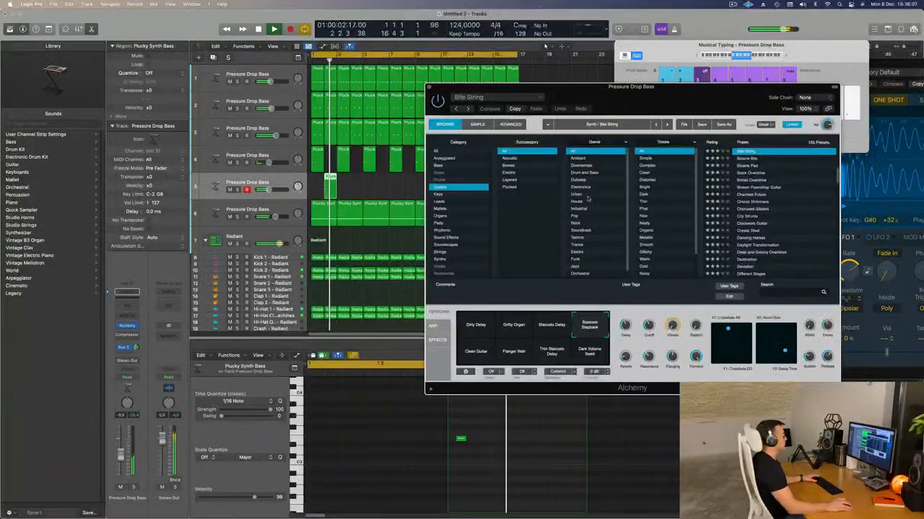
{"action": "key", "text": "Return"}
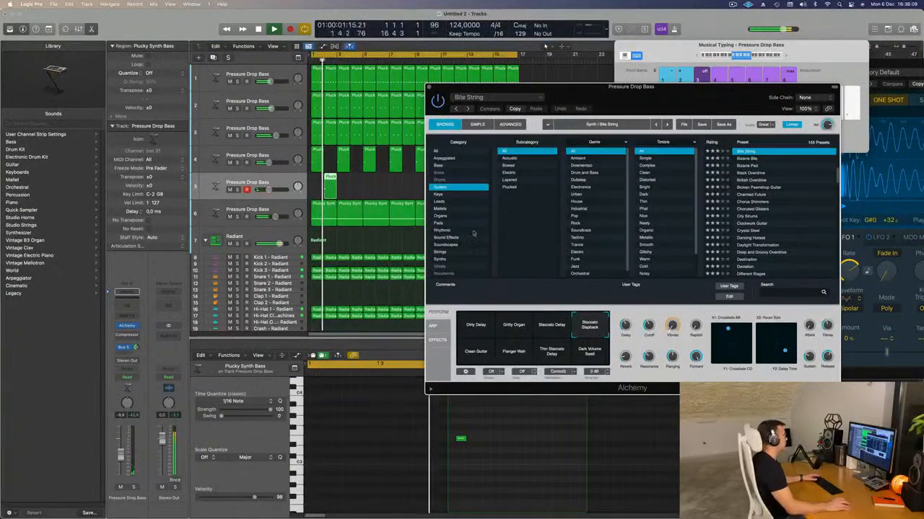
{"action": "left_click", "coordinate": [441, 267]}
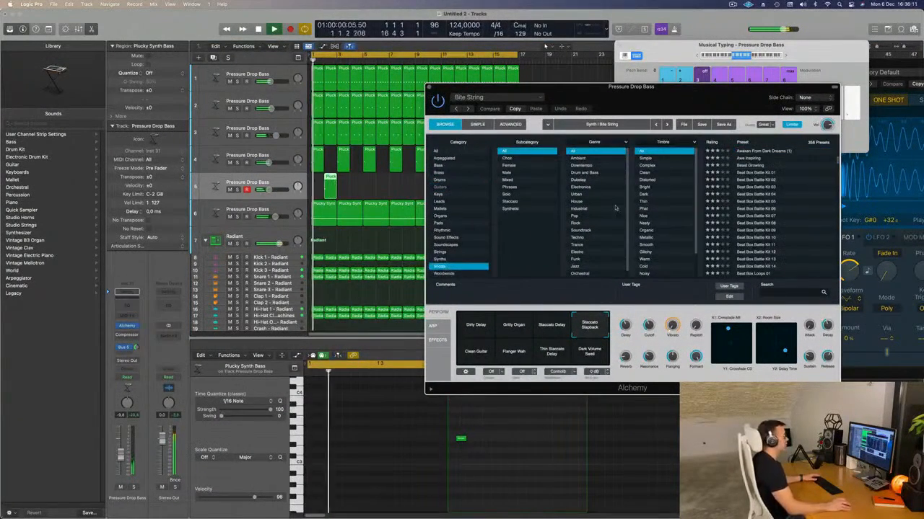
{"action": "scroll", "coordinate": [765, 177], "scroll_direction": "up", "scroll_amount": 5}
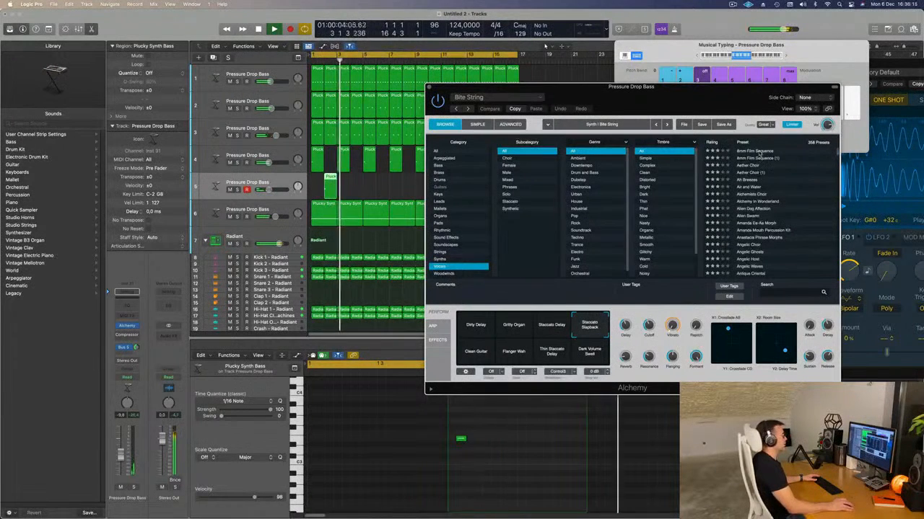
{"action": "left_click", "coordinate": [755, 151]}
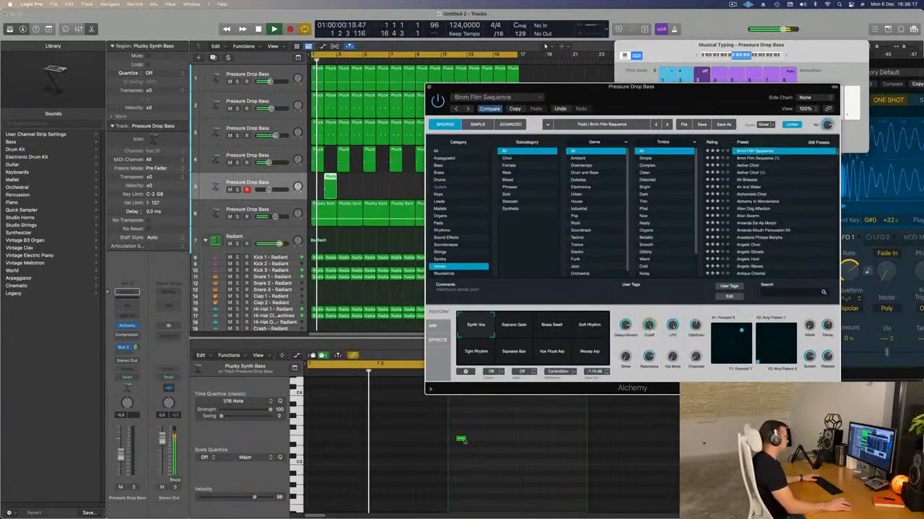
{"action": "left_click_drag", "start_coordinate": [459, 438], "coordinate": [479, 440]}
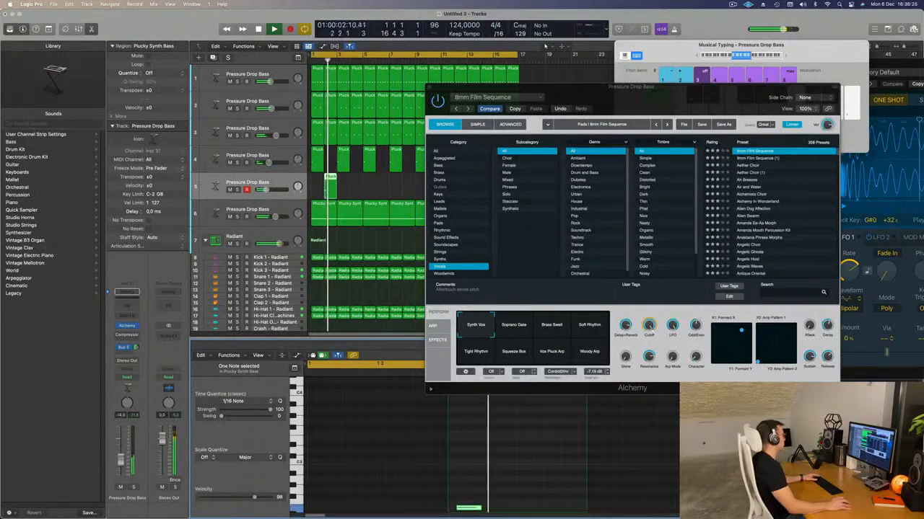
Try the Aether Choir and Ah Breezes presets on the fifth track, raising its volume to about -2 dB
{"action": "left_click", "coordinate": [753, 165]}
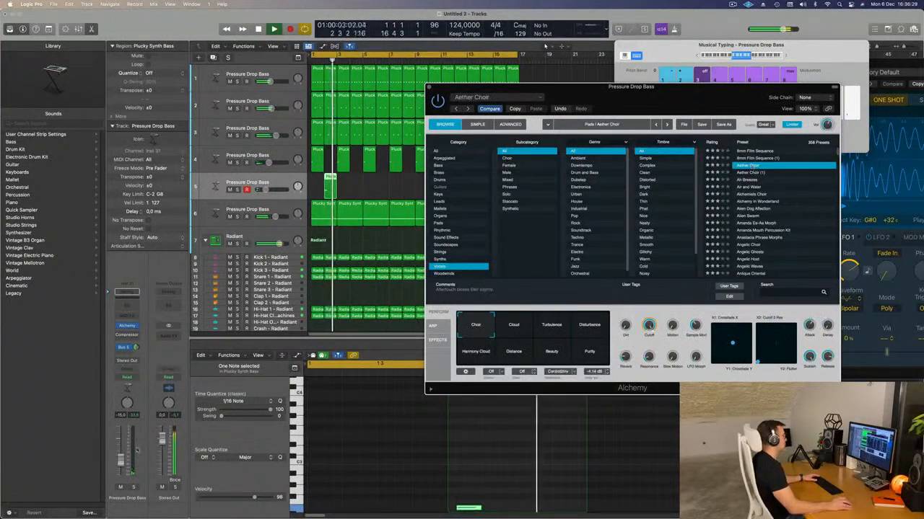
{"action": "left_click_drag", "start_coordinate": [121, 459], "coordinate": [122, 457]}
{"action": "key", "text": "Return"}
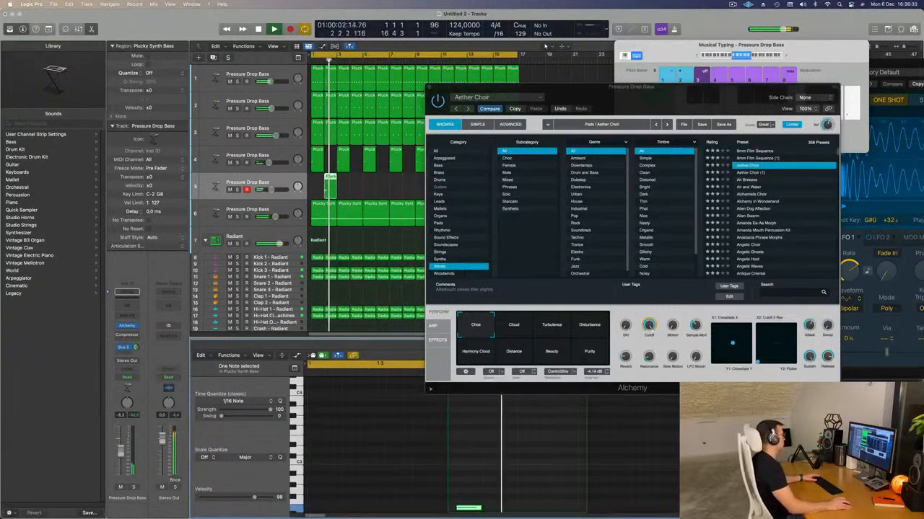
{"action": "left_click", "coordinate": [750, 180]}
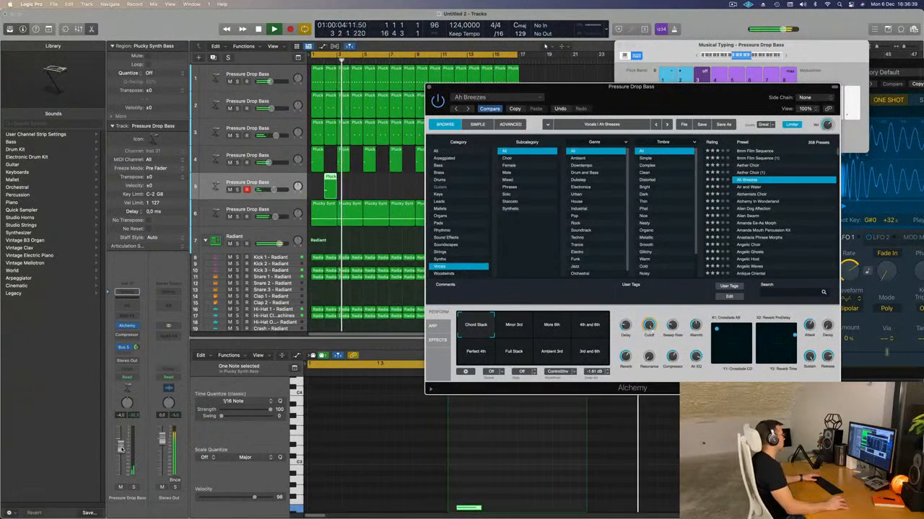
{"action": "key", "text": "space"}
{"action": "key", "text": "space"}
Copy the fifth track's bar 2 region to bars 4, 6, 8, 10, 12, 14 and 16
{"action": "left_click_drag", "start_coordinate": [519, 87], "coordinate": [615, 81]}
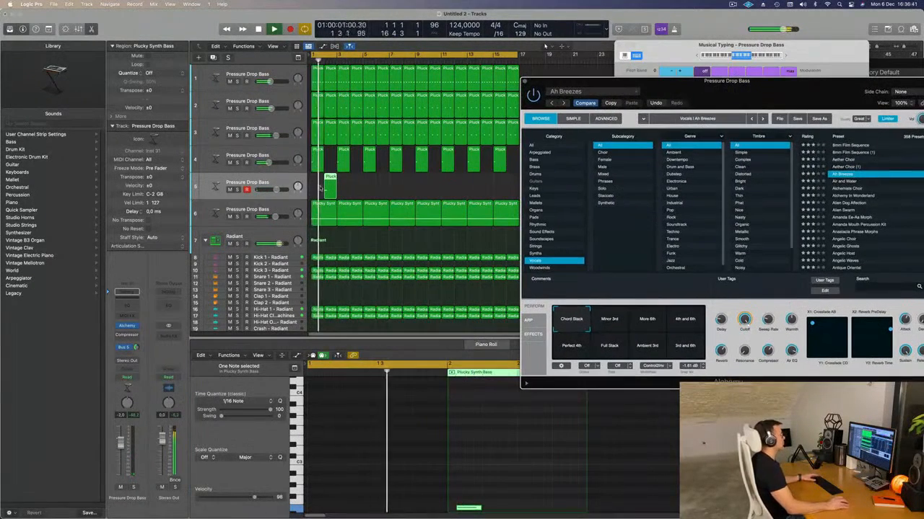
{"action": "mouse_move", "coordinate": [383, 186]}
{"action": "left_mouse_down"}
{"action": "mouse_move", "coordinate": [318, 193]}
{"action": "mouse_move", "coordinate": [384, 180]}
{"action": "left_mouse_up"}
{"action": "mouse_move", "coordinate": [470, 184]}
{"action": "left_mouse_down"}
{"action": "mouse_move", "coordinate": [324, 191]}
{"action": "mouse_move", "coordinate": [447, 185]}
{"action": "left_mouse_up"}
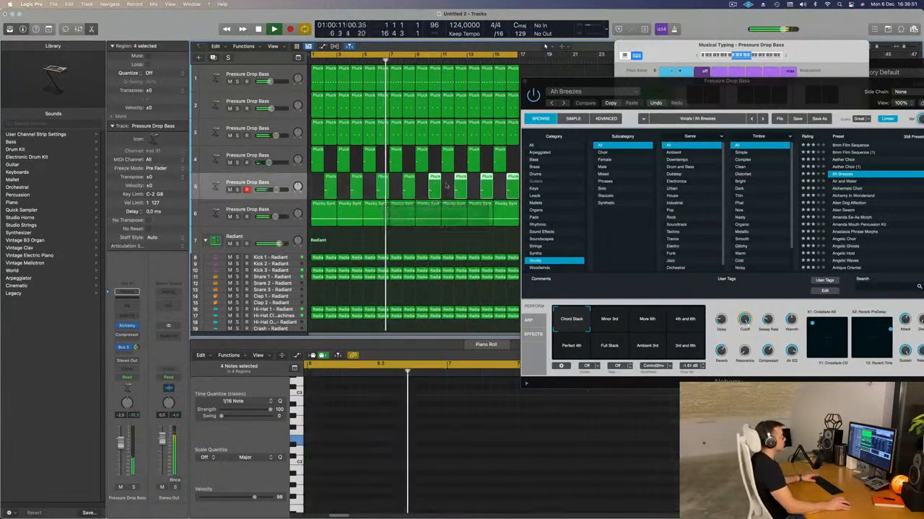
{"action": "key", "text": "Return"}
Try the Air and Water, Alchemists Choir and Alchemy In Wonderland presets, raising the fifth track's volume to about 1.2 dB
{"action": "left_click_drag", "start_coordinate": [584, 82], "coordinate": [577, 54]}
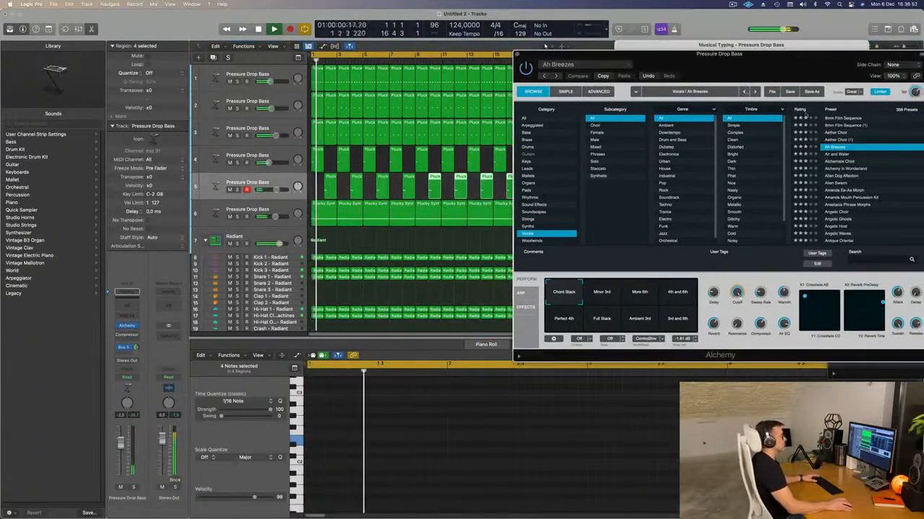
{"action": "left_click", "coordinate": [834, 155]}
{"action": "left_click_drag", "start_coordinate": [781, 63], "coordinate": [765, 59]}
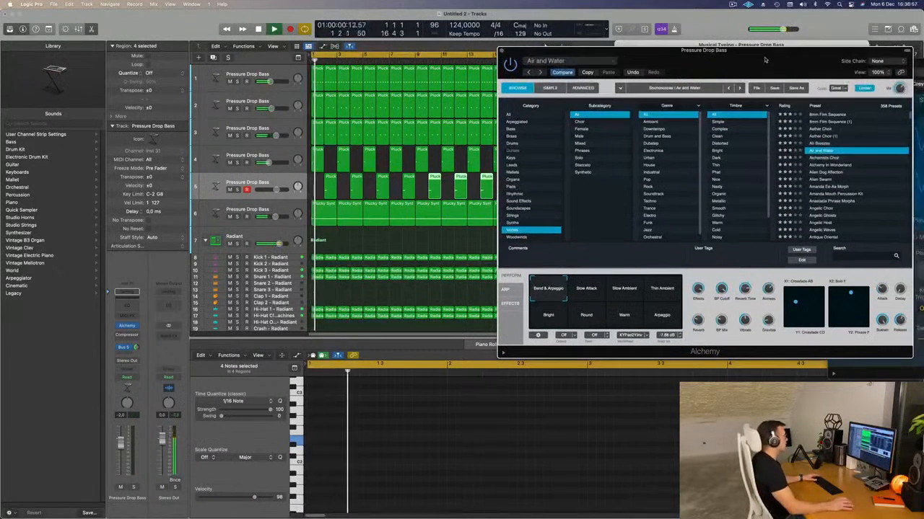
{"action": "left_click_drag", "start_coordinate": [120, 444], "coordinate": [120, 443]}
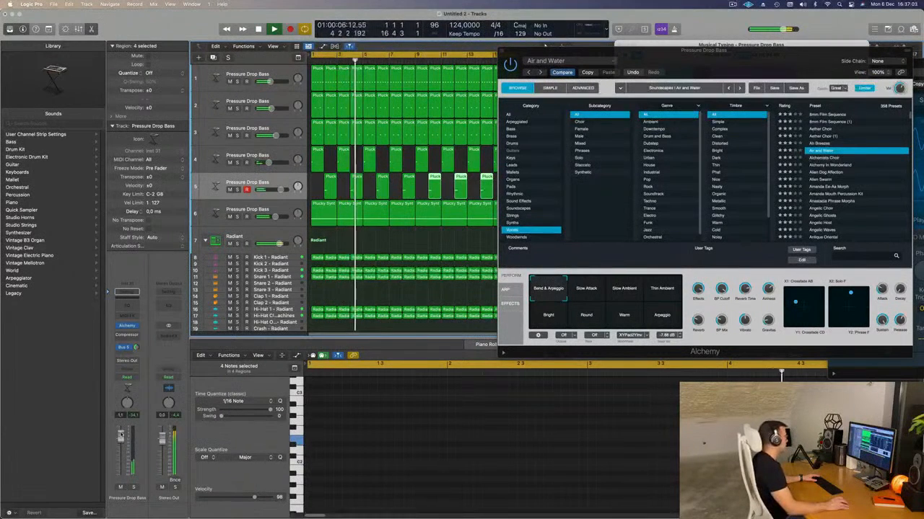
{"action": "left_click", "coordinate": [833, 158]}
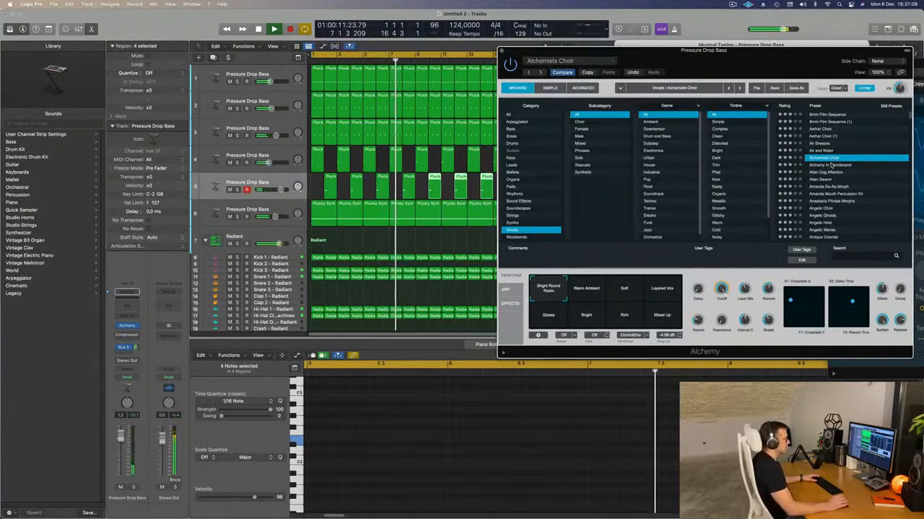
{"action": "left_click", "coordinate": [831, 165]}
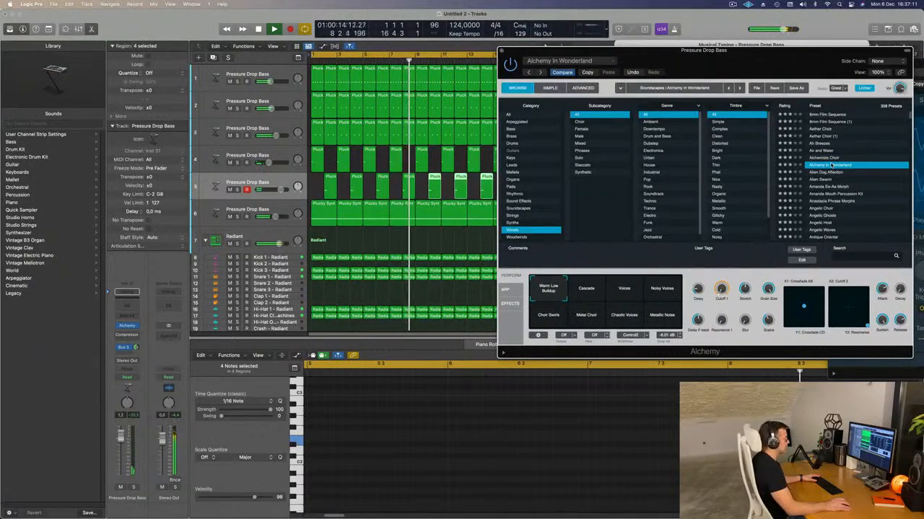
Load the Alien Dog Affection preset with its Eerie variation and lower the fifth track's volume to about -1.6 dB
{"action": "left_click", "coordinate": [825, 173]}
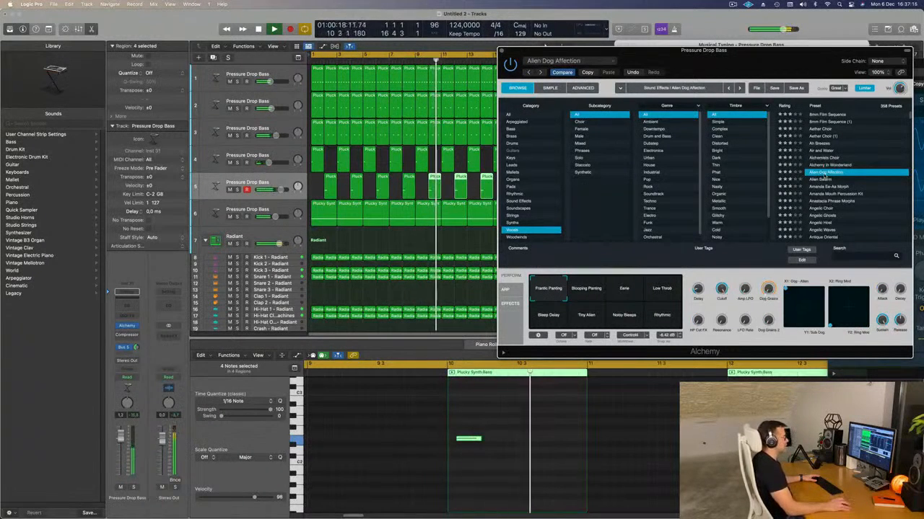
{"action": "left_click", "coordinate": [593, 288]}
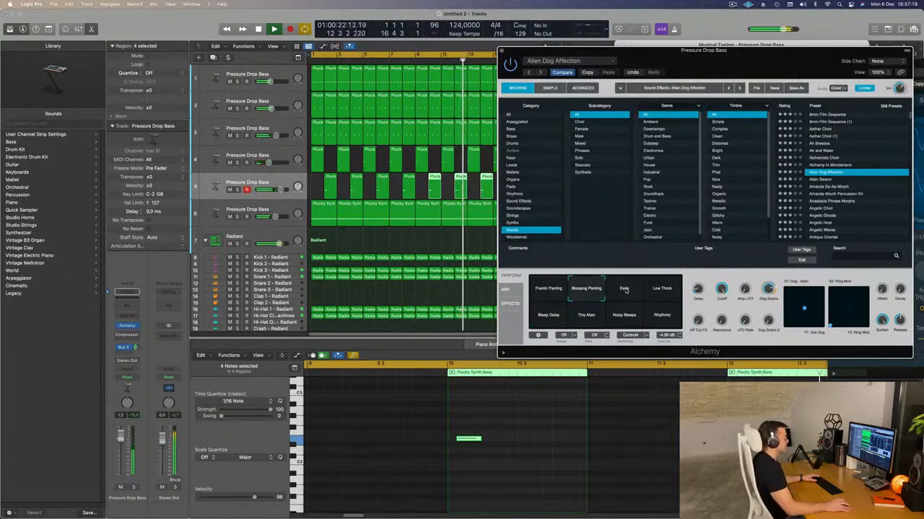
{"action": "left_click", "coordinate": [625, 289]}
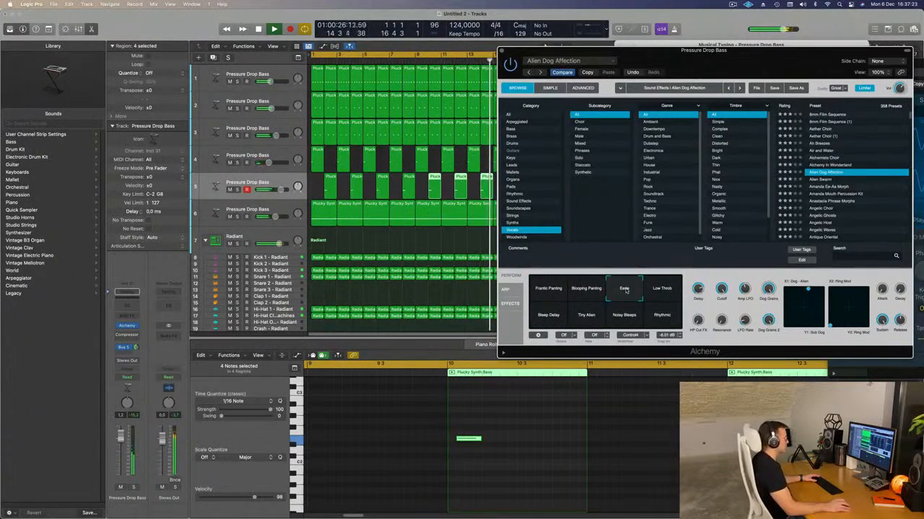
{"action": "left_click_drag", "start_coordinate": [766, 64], "coordinate": [744, 98]}
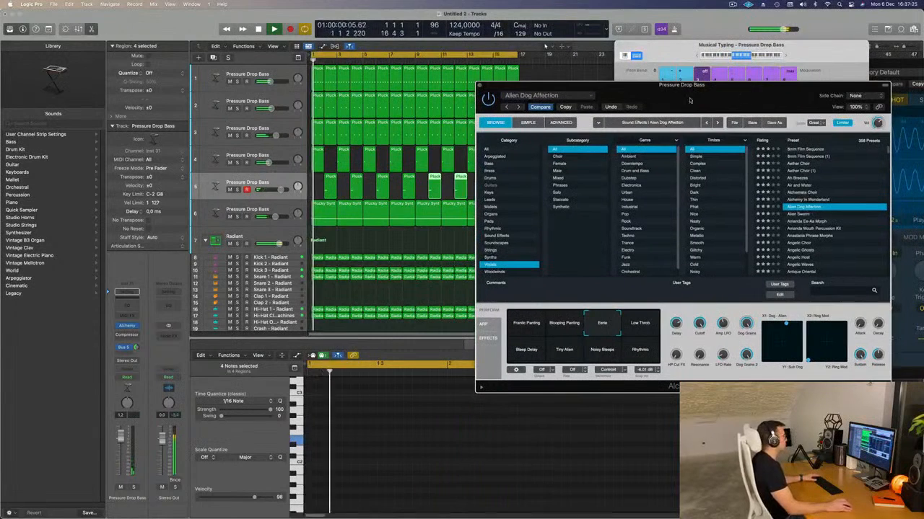
{"action": "left_click_drag", "start_coordinate": [122, 438], "coordinate": [123, 446]}
{"action": "key", "text": "space"}
{"action": "key", "text": "space"}
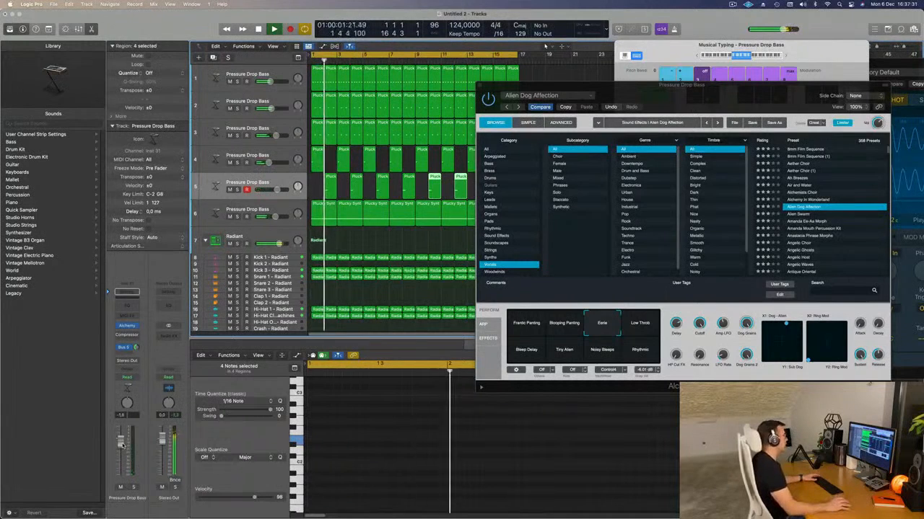
Audition the Low Throb, Bleep Delay, Tiny Alien and Noisy Bleeps variations, and return to Eerie
{"action": "left_click", "coordinate": [649, 323]}
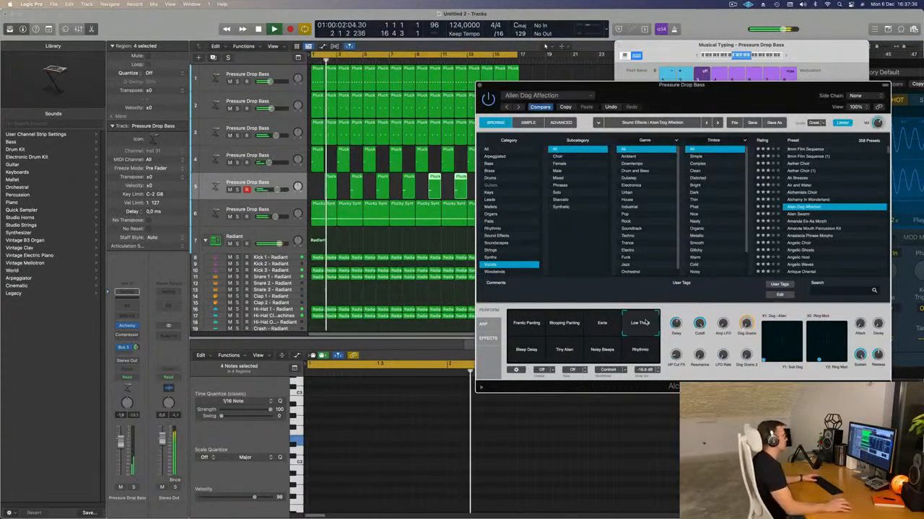
{"action": "left_click", "coordinate": [523, 351]}
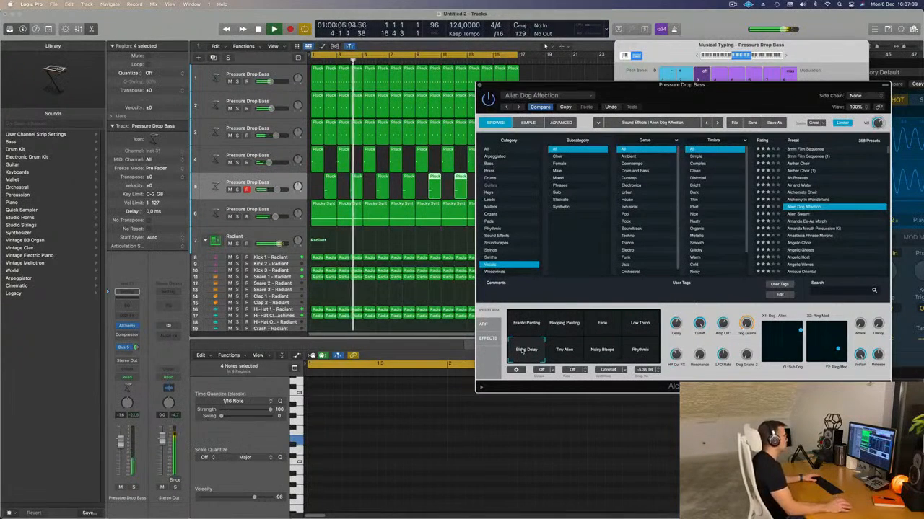
{"action": "left_click", "coordinate": [566, 350]}
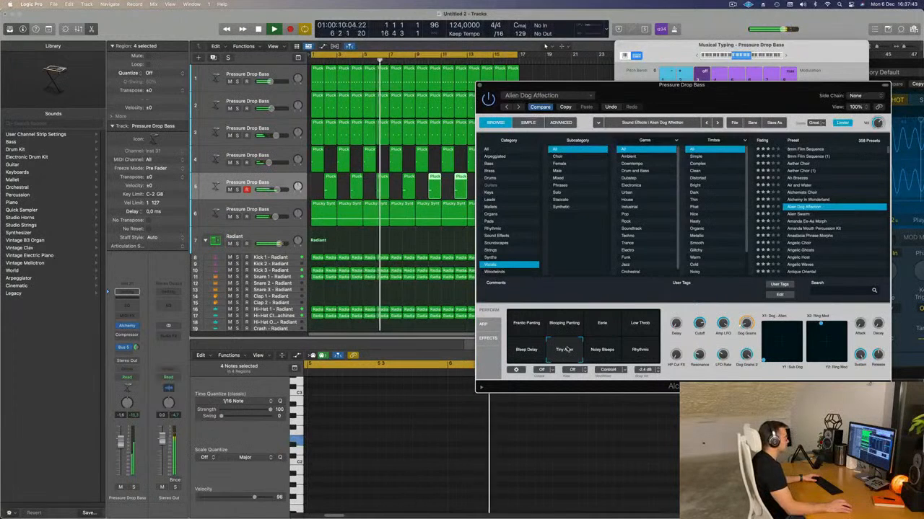
{"action": "left_click", "coordinate": [601, 350]}
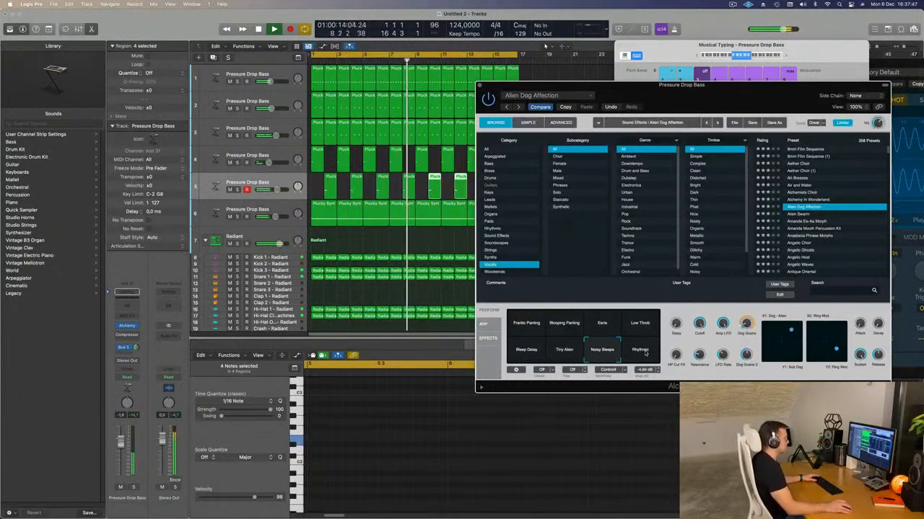
{"action": "left_click", "coordinate": [602, 324]}
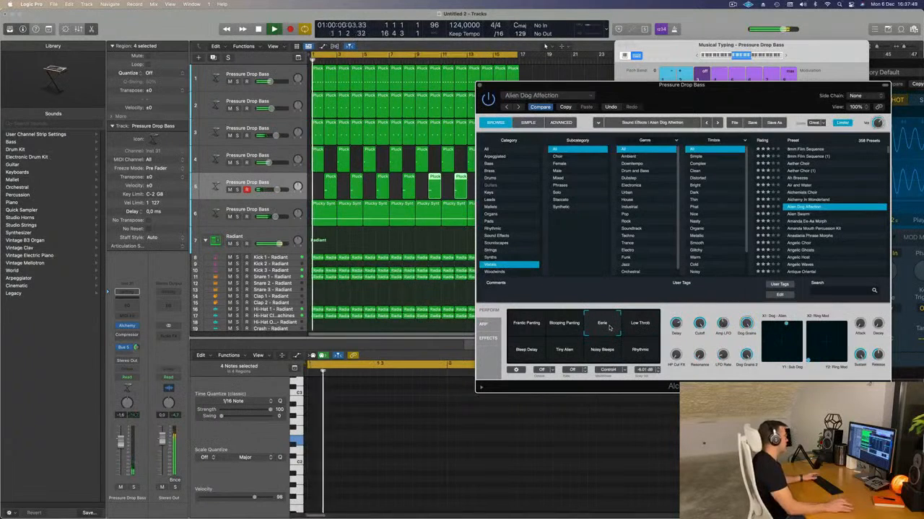
Lower the fifth track's volume to about -4.3 dB, then close and reopen its Alchemy window
{"action": "mouse_move", "coordinate": [720, 91]}
{"action": "left_mouse_down"}
{"action": "mouse_move", "coordinate": [702, 86]}
{"action": "mouse_move", "coordinate": [709, 94]}
{"action": "left_mouse_up"}
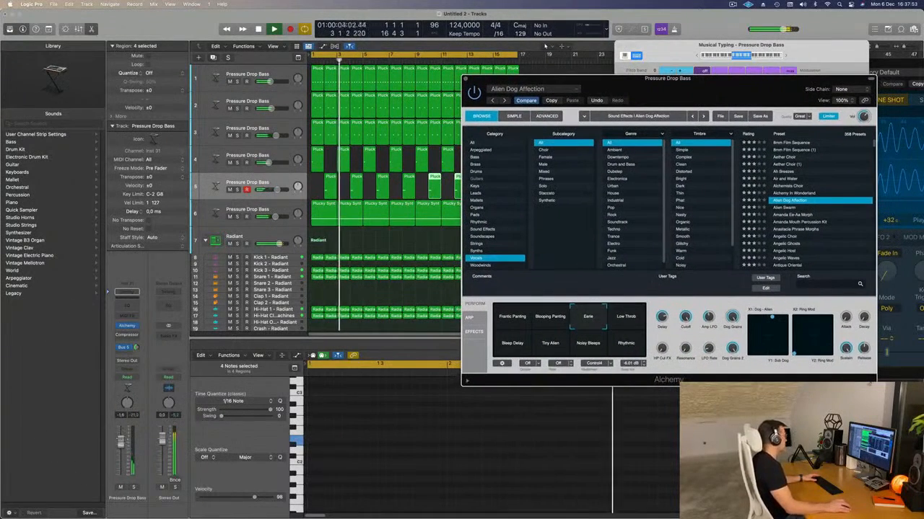
{"action": "left_click_drag", "start_coordinate": [120, 441], "coordinate": [120, 446]}
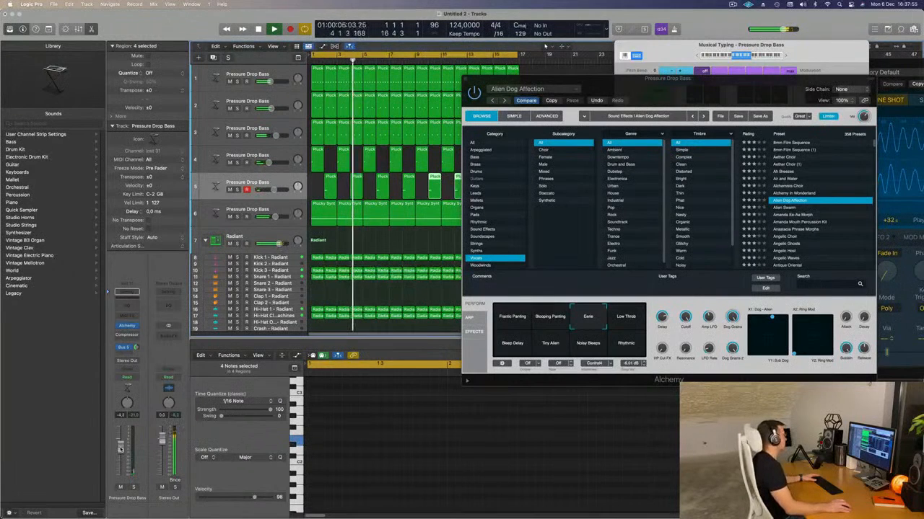
{"action": "left_click", "coordinate": [128, 327]}
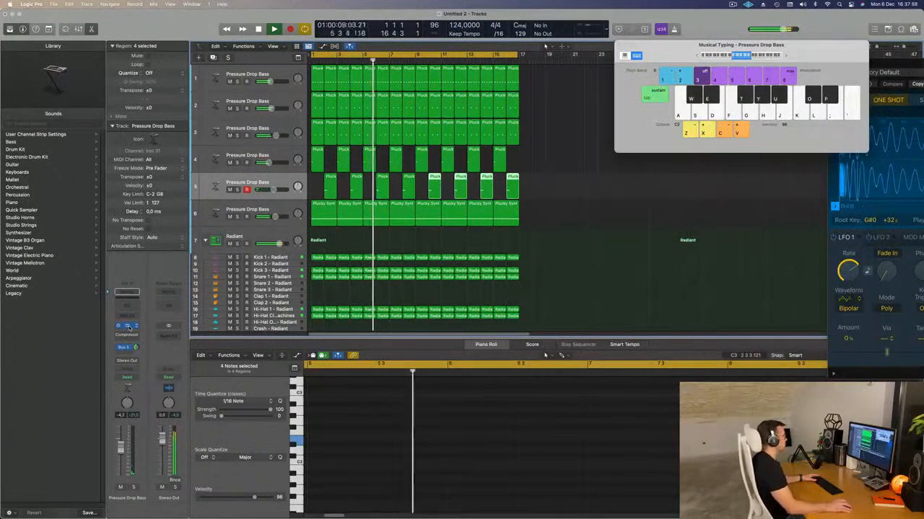
{"action": "left_click", "coordinate": [129, 327]}
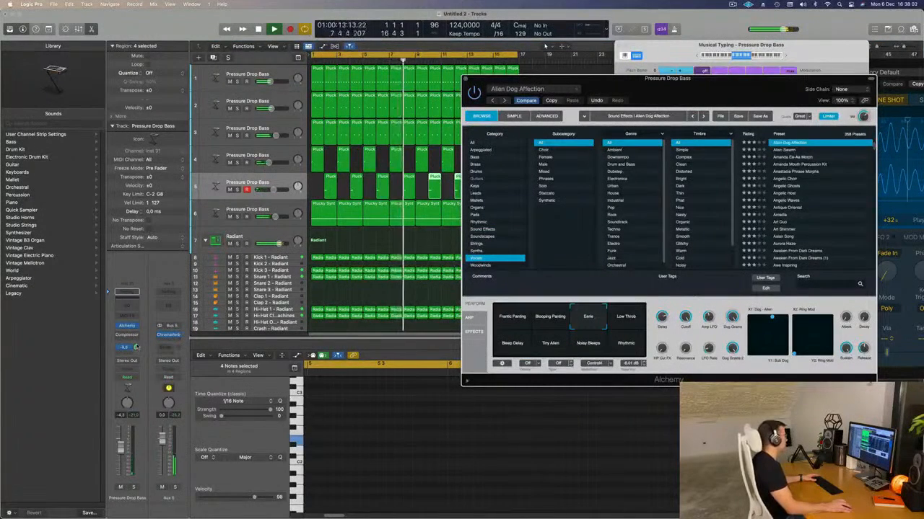
{"action": "left_click", "coordinate": [126, 353]}
{"action": "mouse_move", "coordinate": [125, 364]}
{"action": "left_click", "coordinate": [183, 245]}
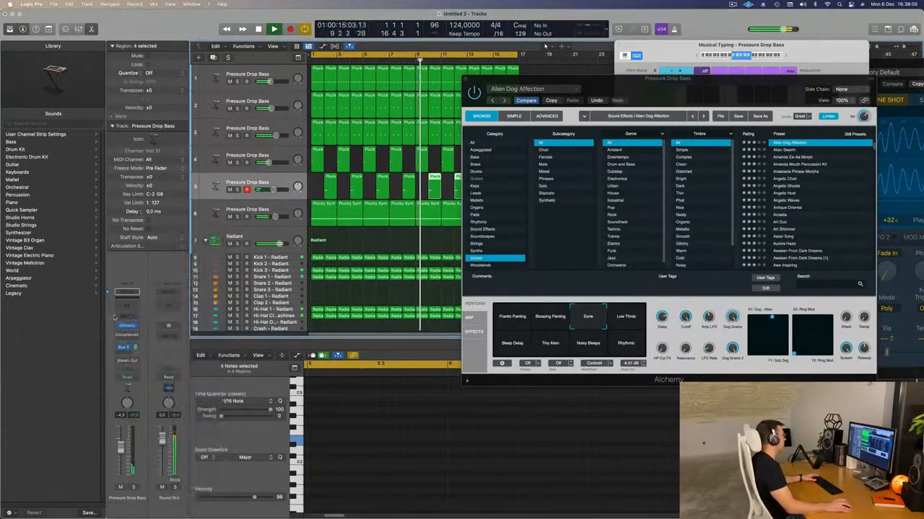
Close the fifth track's Alchemy window and deselect the track's regions in the arrangement
{"action": "left_click_drag", "start_coordinate": [513, 90], "coordinate": [438, 124]}
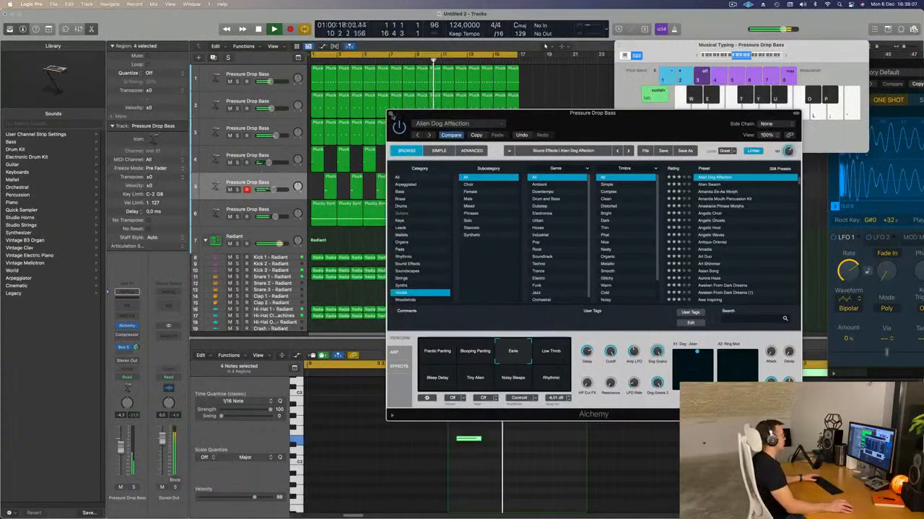
{"action": "left_click", "coordinate": [390, 113]}
{"action": "key", "text": "super+Left"}
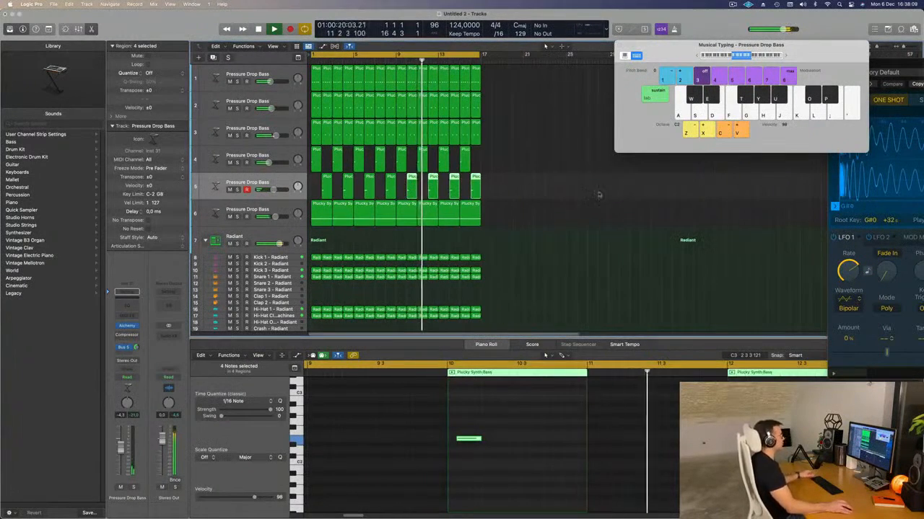
{"action": "left_click", "coordinate": [558, 201]}
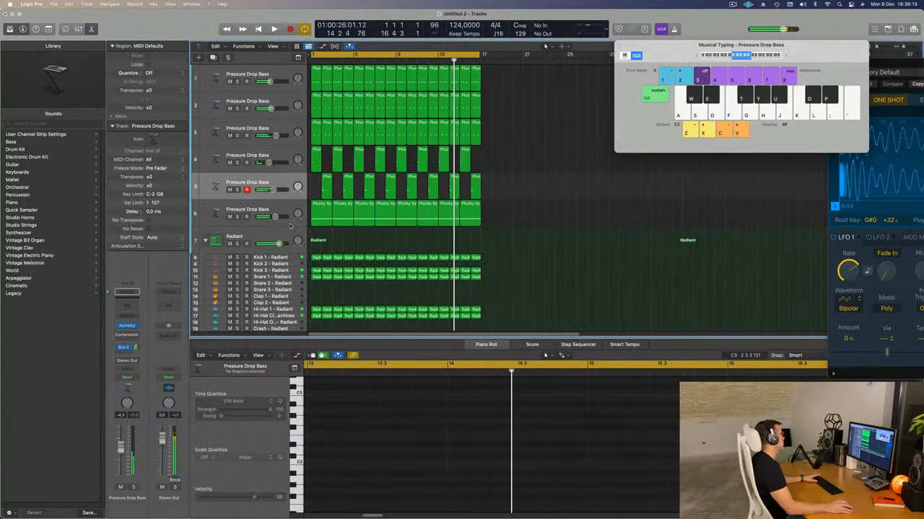
Duplicate the sixth Pressure Drop Bass track as an empty seventh track and restart playback from the beginning
{"action": "key", "text": "Return"}
{"action": "left_click", "coordinate": [221, 208]}
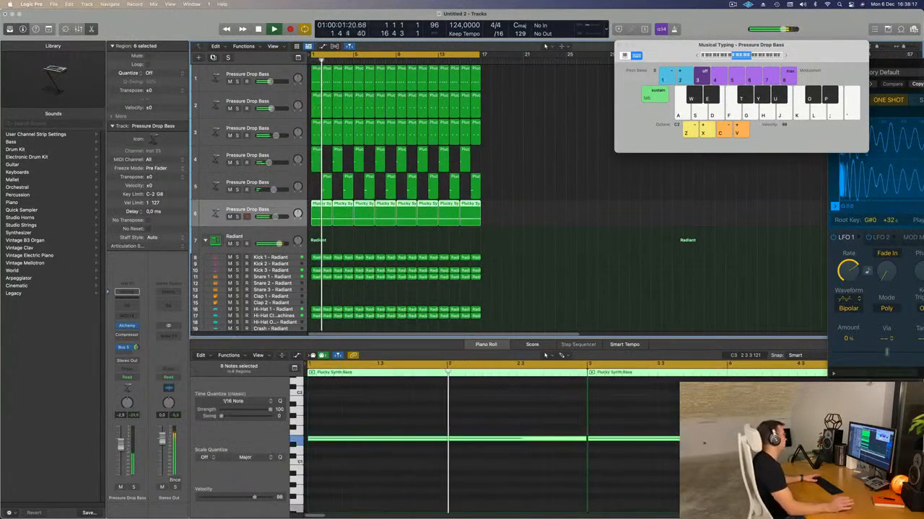
{"action": "key", "text": "super+d"}
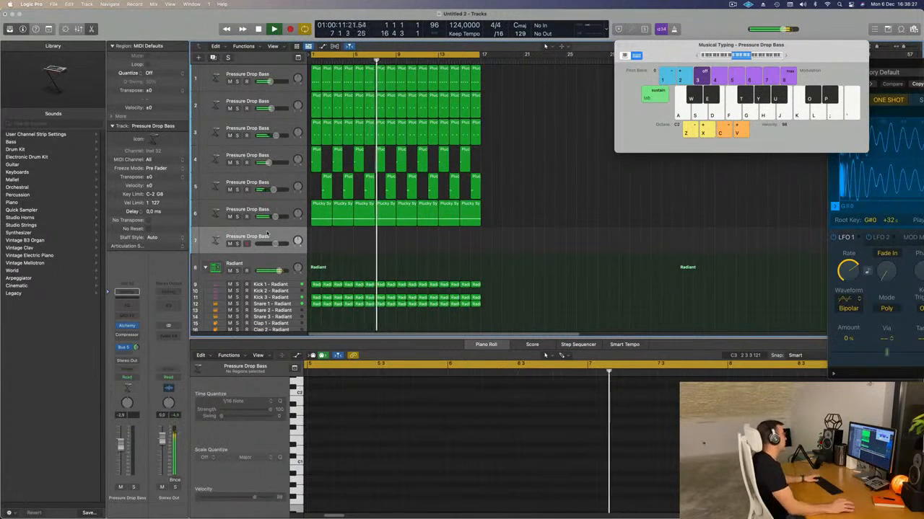
{"action": "key", "text": "space"}
{"action": "key", "text": "space"}
{"action": "key", "text": "space"}
{"action": "key", "text": "space"}
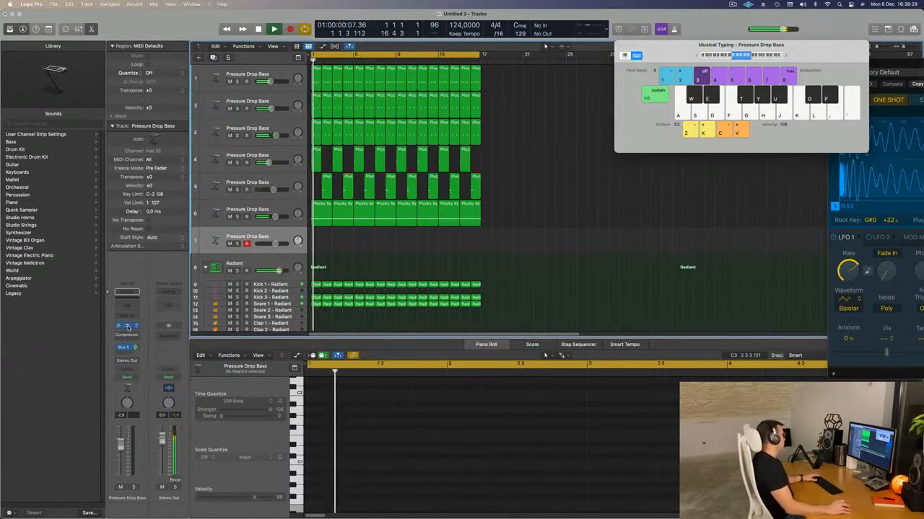
Open Alchemy on the seventh track and load the Crackling Lead preset from the Leads category
{"action": "left_click", "coordinate": [127, 326]}
{"action": "left_click_drag", "start_coordinate": [562, 118], "coordinate": [594, 108]}
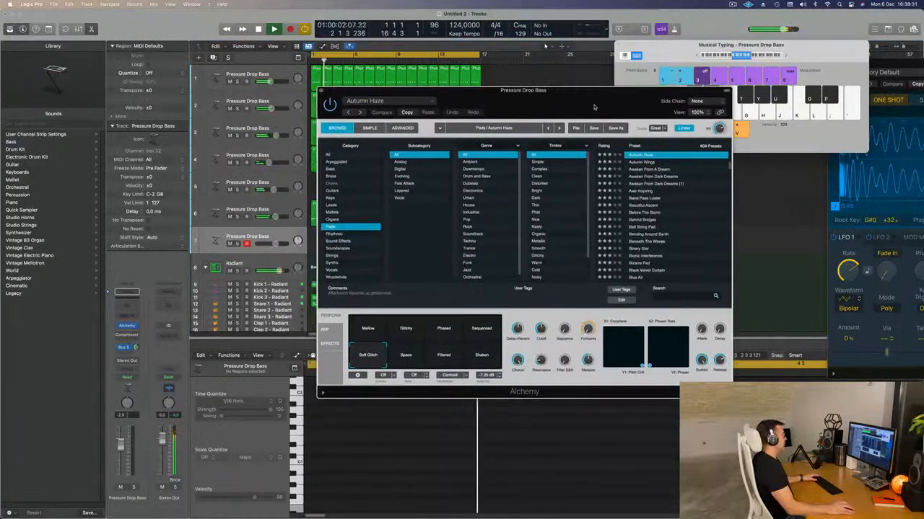
{"action": "left_click", "coordinate": [331, 206]}
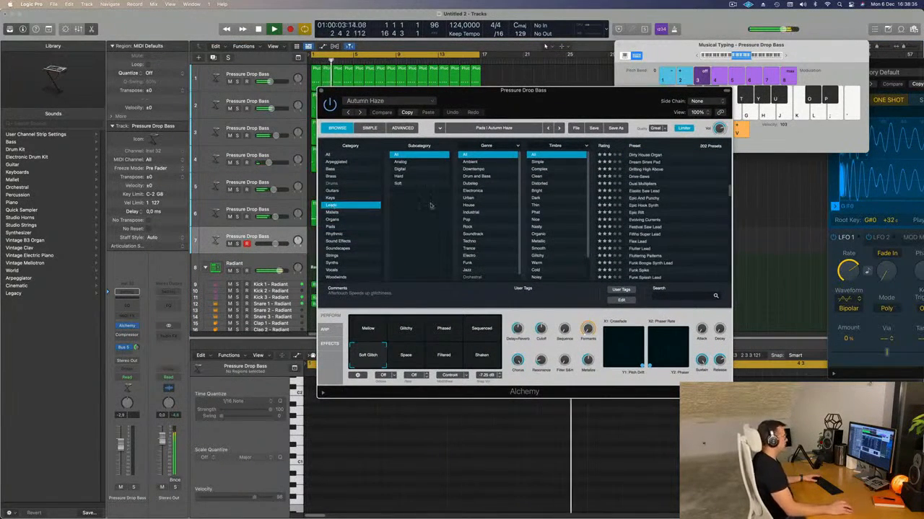
{"action": "scroll", "coordinate": [678, 211], "scroll_direction": "up", "scroll_amount": 5}
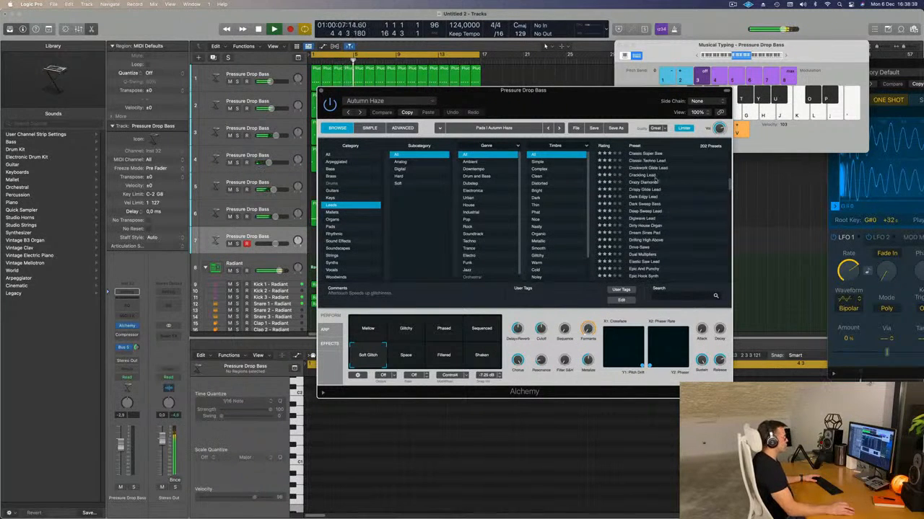
{"action": "left_click", "coordinate": [635, 175]}
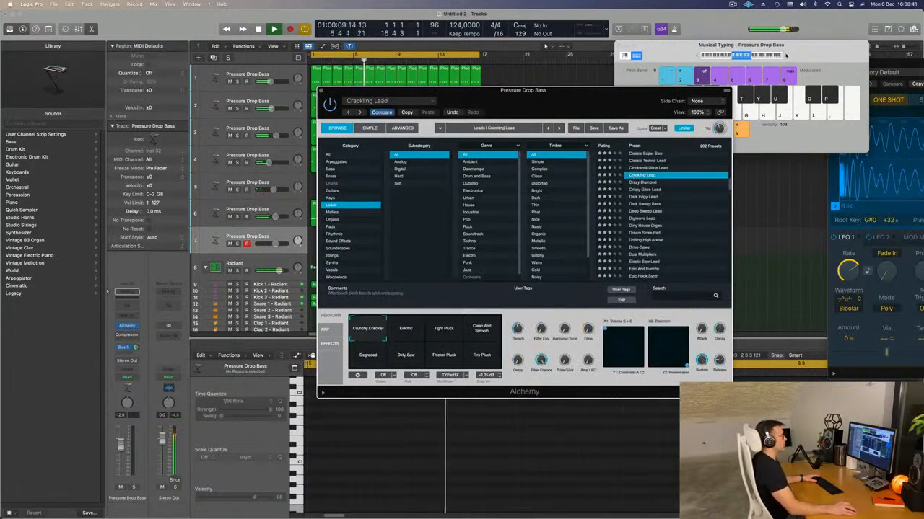
Raise the Musical Typing octave to C3 and lower the seventh track's volume to about -11.6 dB while playing test notes
{"action": "left_click", "coordinate": [786, 56]}
{"action": "left_click_drag", "start_coordinate": [566, 110], "coordinate": [639, 125]}
{"action": "key", "text": "k"}
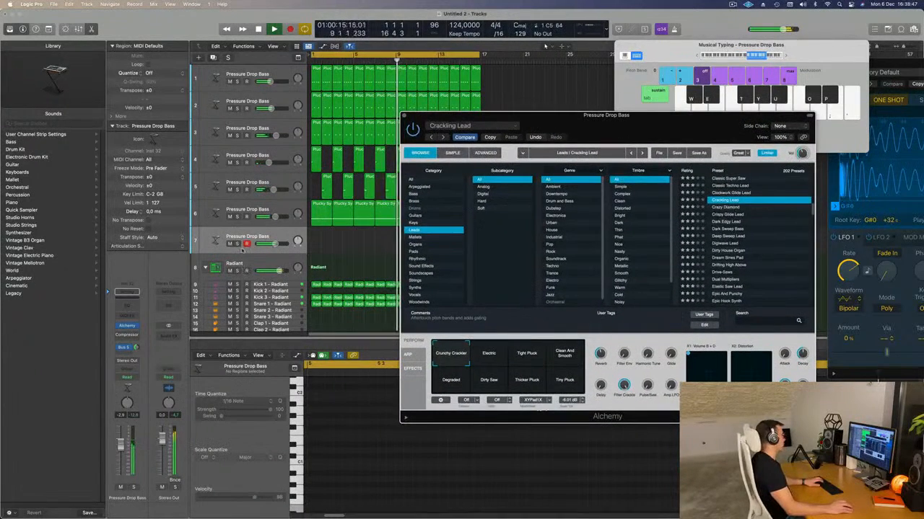
{"action": "left_click_drag", "start_coordinate": [121, 464], "coordinate": [121, 465]}
{"action": "key", "text": "h"}
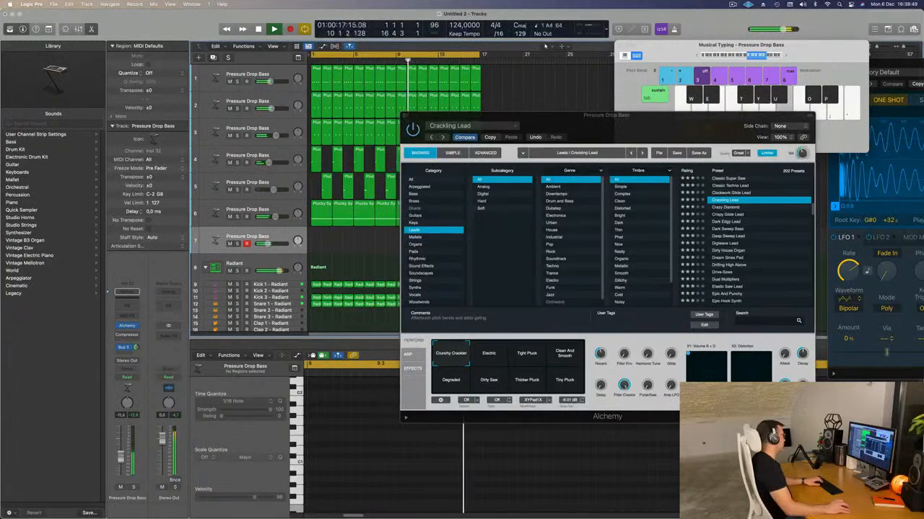
{"action": "key", "text": "g"}
{"action": "key", "text": "h"}
{"action": "key", "text": "j"}
Add a Bus 6 send to the seventh track and insert a stereo SilverVerb reverb on Aux 6
{"action": "left_click", "coordinate": [128, 354]}
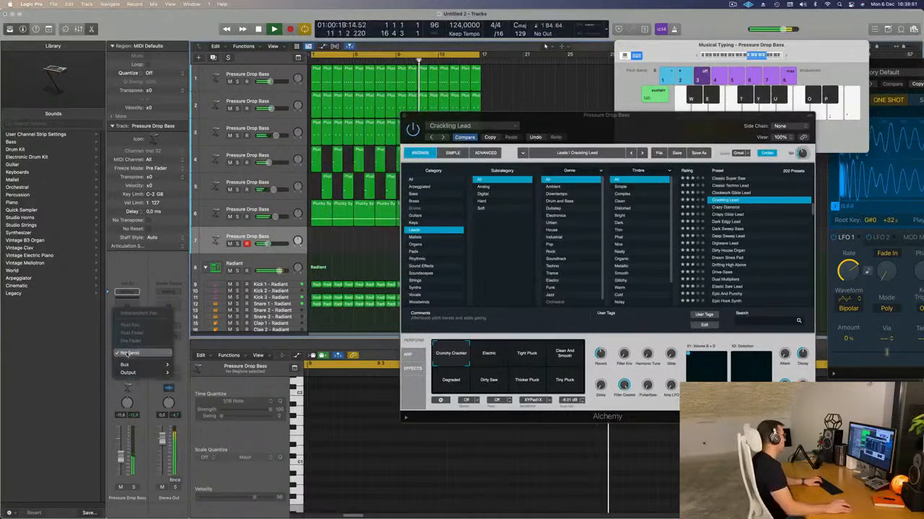
{"action": "mouse_move", "coordinate": [126, 364]}
{"action": "left_click", "coordinate": [207, 246]}
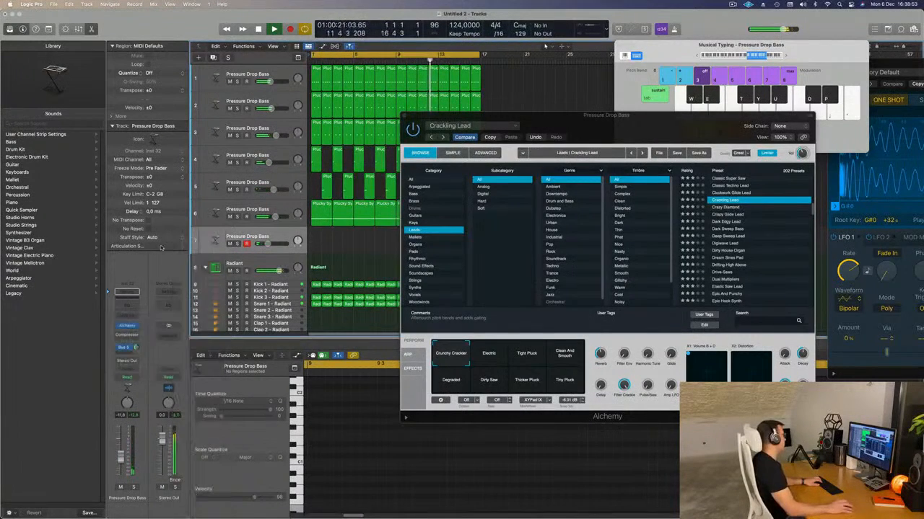
{"action": "left_click", "coordinate": [174, 328]}
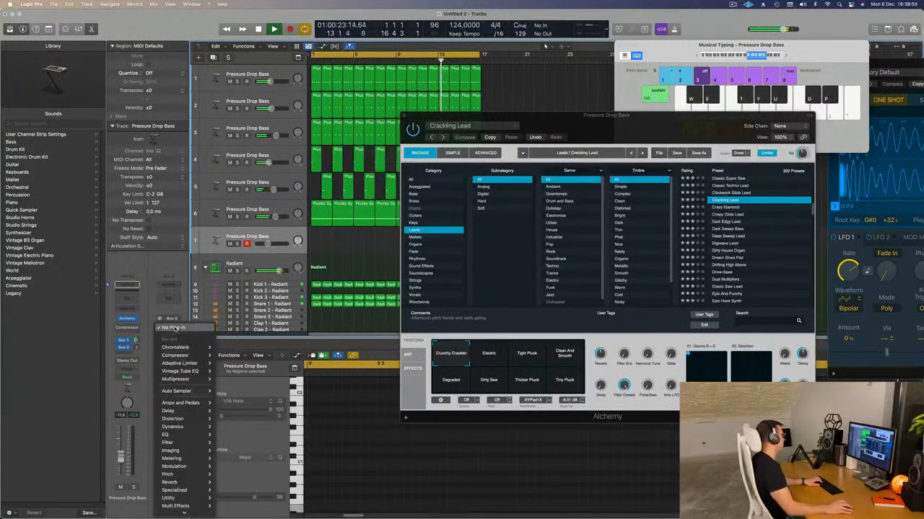
{"action": "mouse_move", "coordinate": [195, 429]}
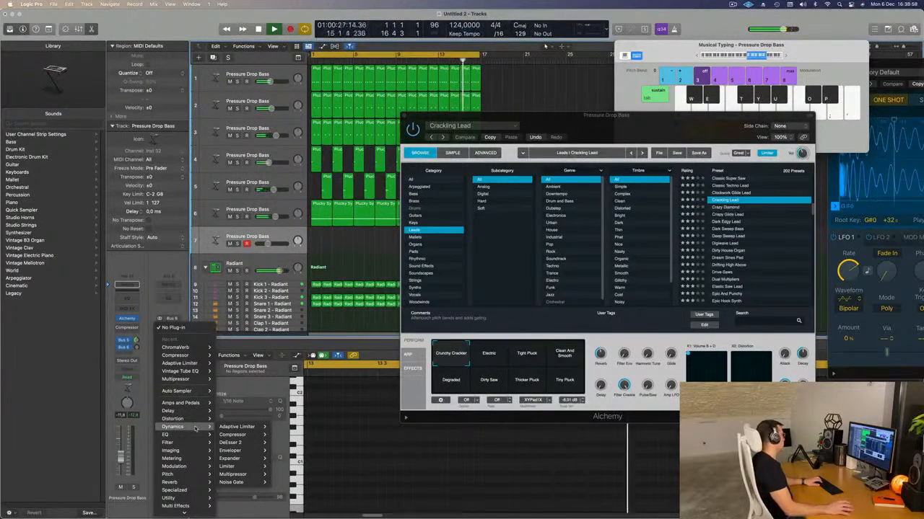
{"action": "mouse_move", "coordinate": [194, 482]}
{"action": "mouse_move", "coordinate": [248, 498]}
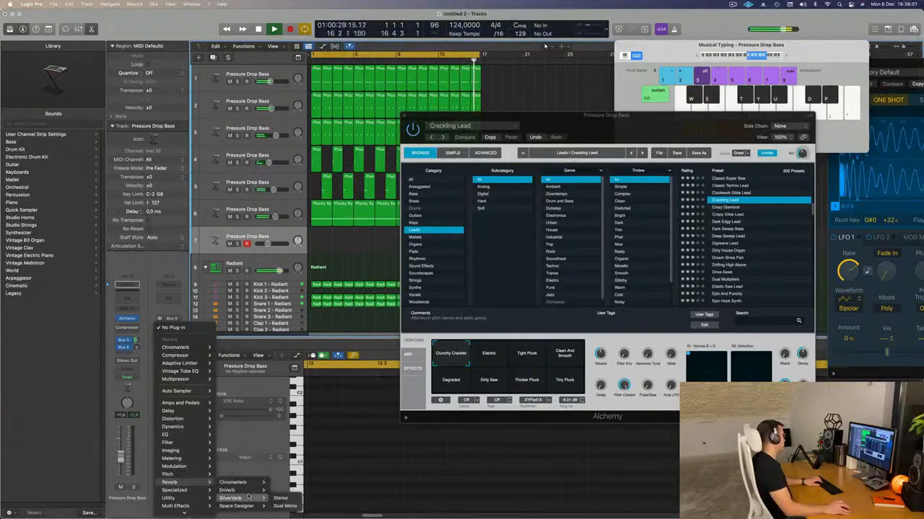
{"action": "left_click", "coordinate": [280, 497]}
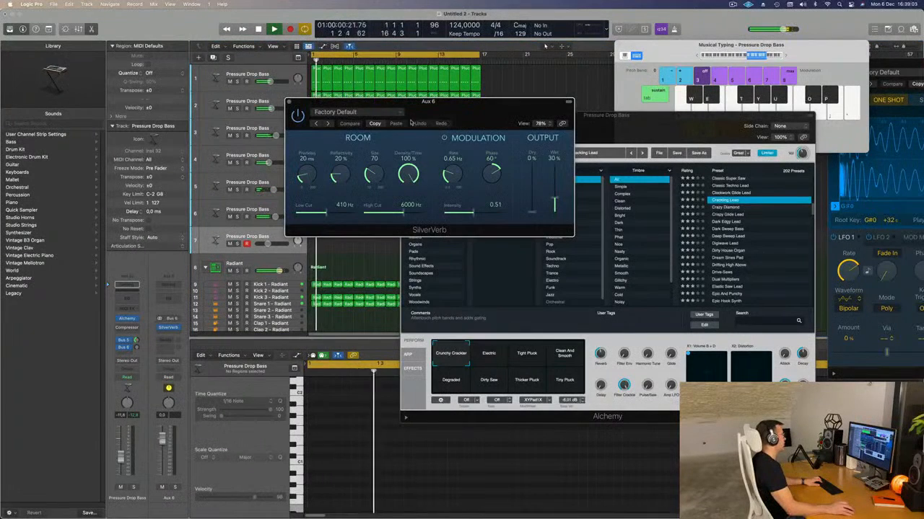
Load SilverVerb's grandiose preset, set its wet output to 100%, and close the reverb window
{"action": "left_click", "coordinate": [383, 113]}
{"action": "left_click", "coordinate": [361, 259]}
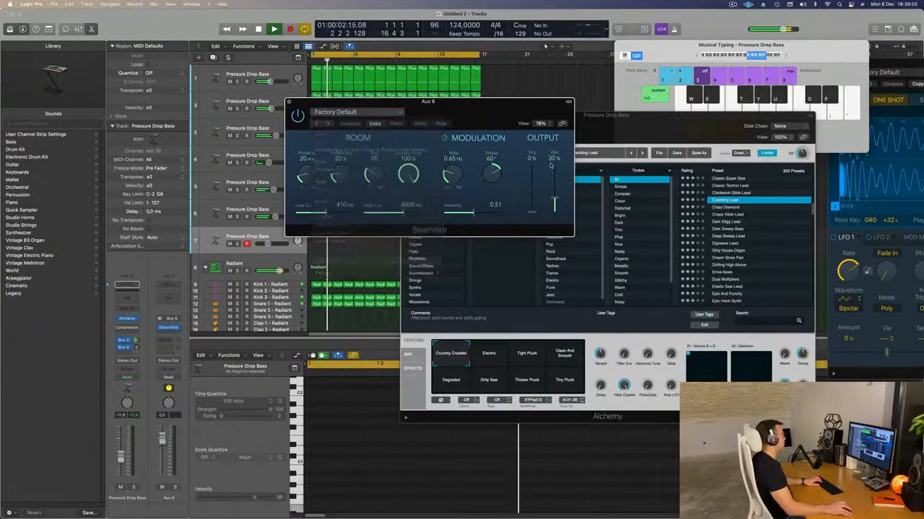
{"action": "left_click_drag", "start_coordinate": [554, 175], "coordinate": [554, 150]}
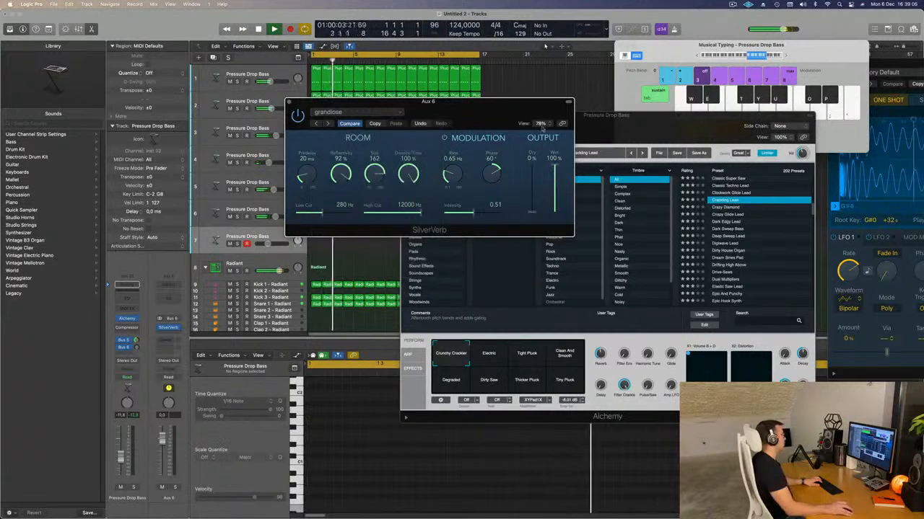
{"action": "left_click", "coordinate": [287, 101]}
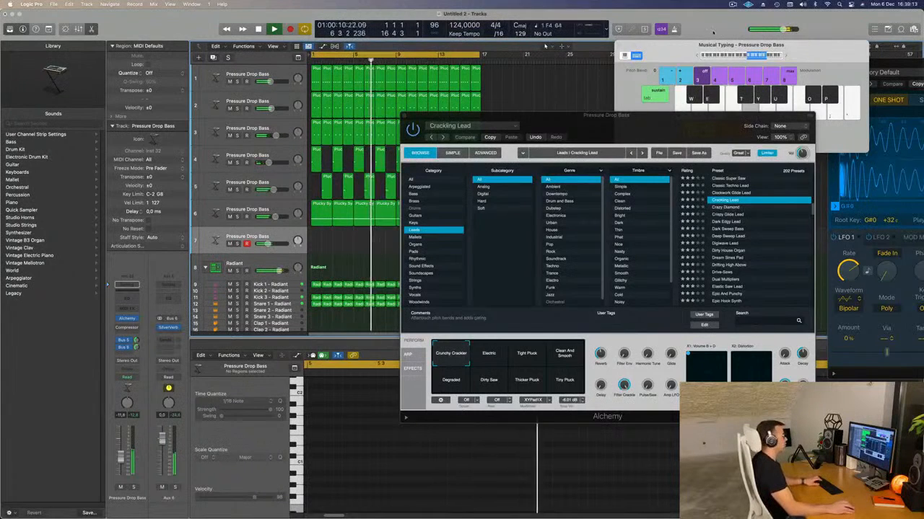
Move the Musical Typing keyboard clear of Alchemy's header, and try the Electric variation and the Dark Sweep Bass preset
{"action": "left_click_drag", "start_coordinate": [698, 55], "coordinate": [532, 24]}
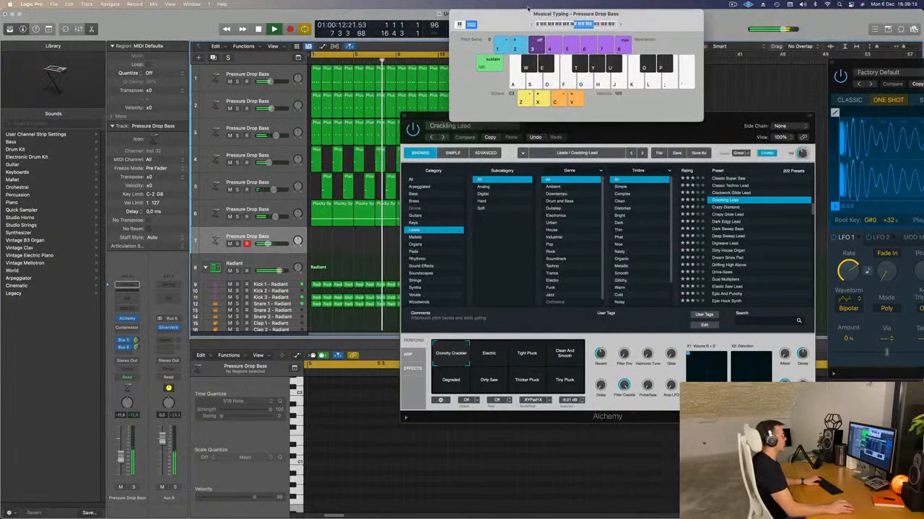
{"action": "left_click", "coordinate": [497, 359]}
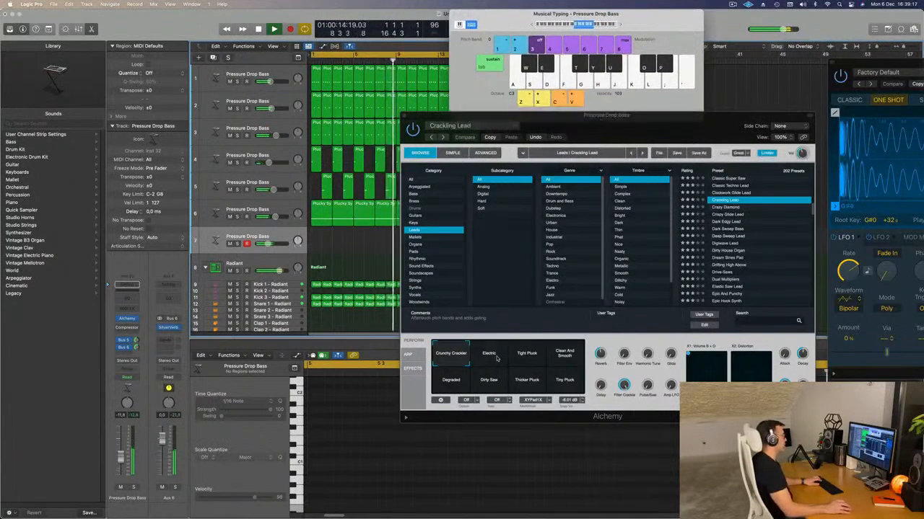
{"action": "left_click", "coordinate": [735, 229]}
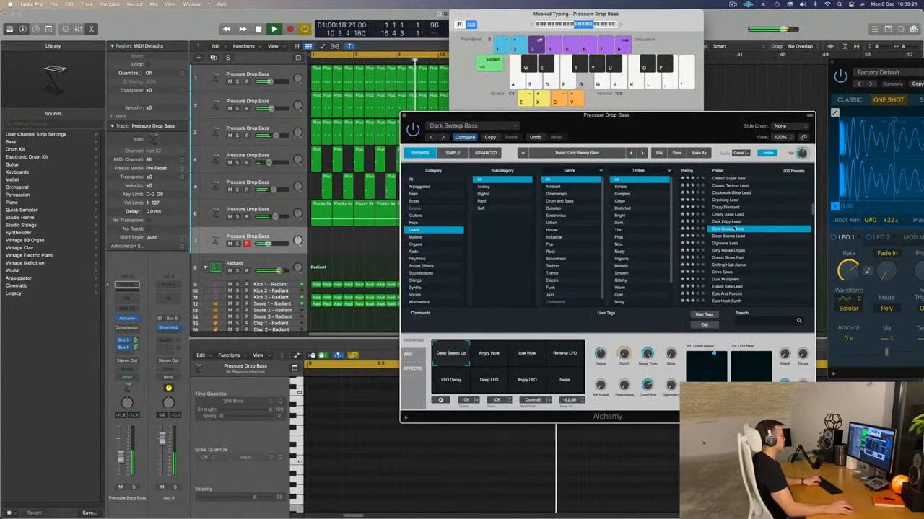
Audition the Digiwave Lead preset's Ease, Fourth, Fifth, Percussive Delay, Lo-Fi and Resonant variations, playing notes on the last one
{"action": "left_click", "coordinate": [725, 245]}
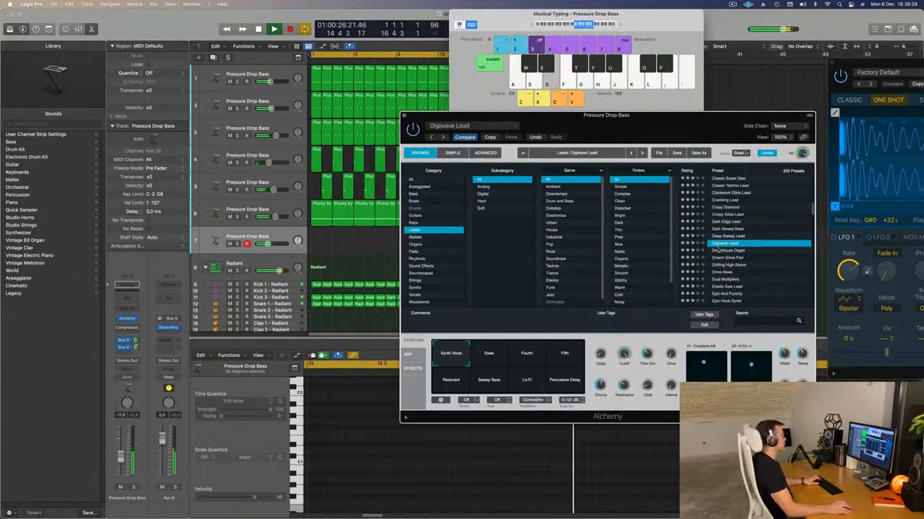
{"action": "left_click", "coordinate": [488, 358]}
{"action": "left_click", "coordinate": [529, 360]}
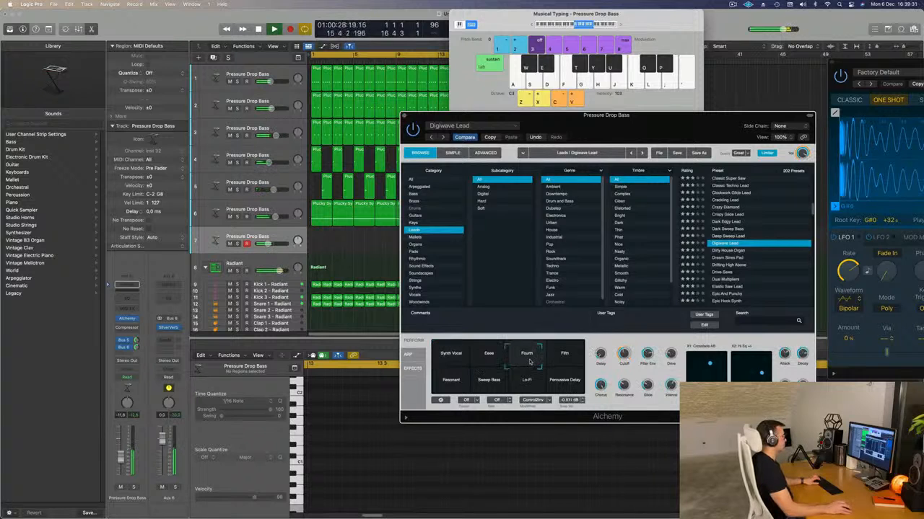
{"action": "left_click", "coordinate": [575, 359]}
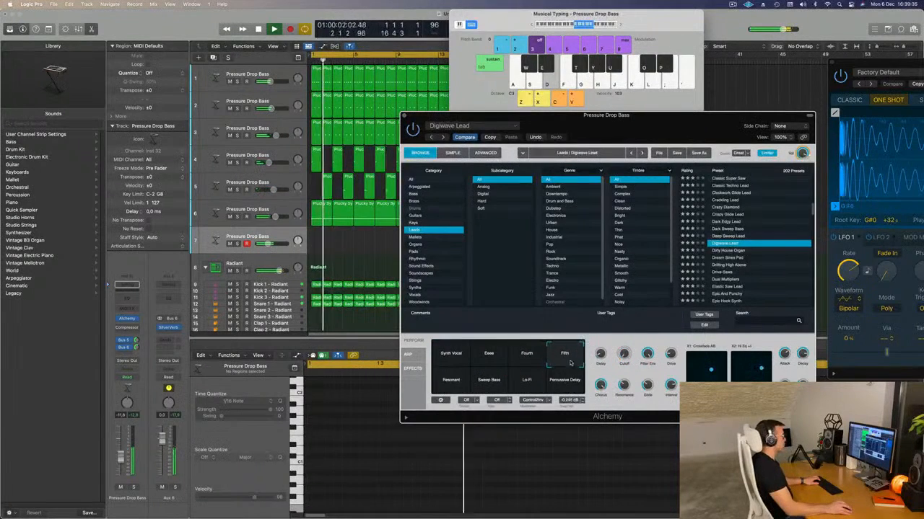
{"action": "left_click", "coordinate": [575, 388]}
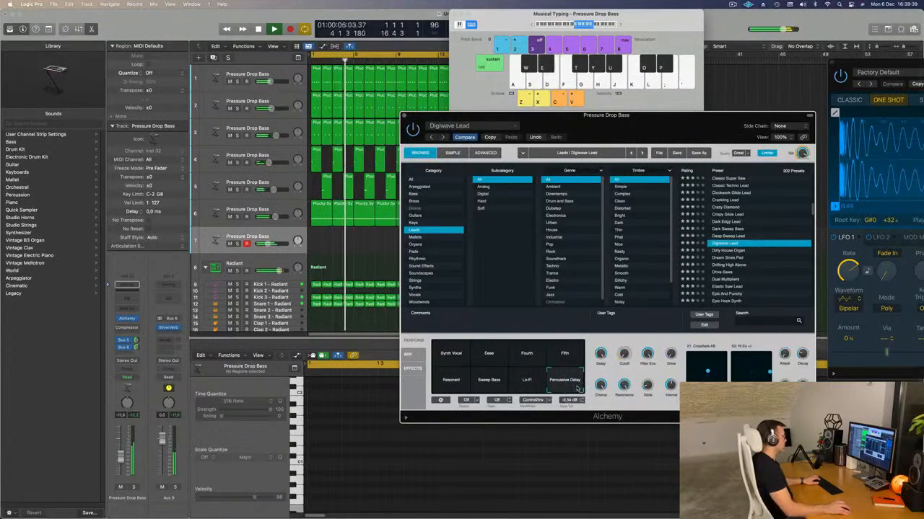
{"action": "left_click", "coordinate": [531, 391]}
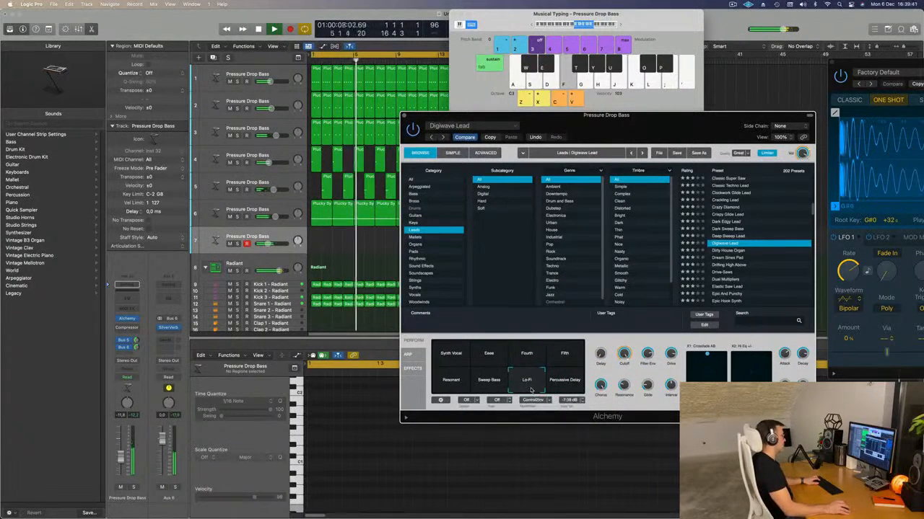
{"action": "left_click", "coordinate": [451, 382]}
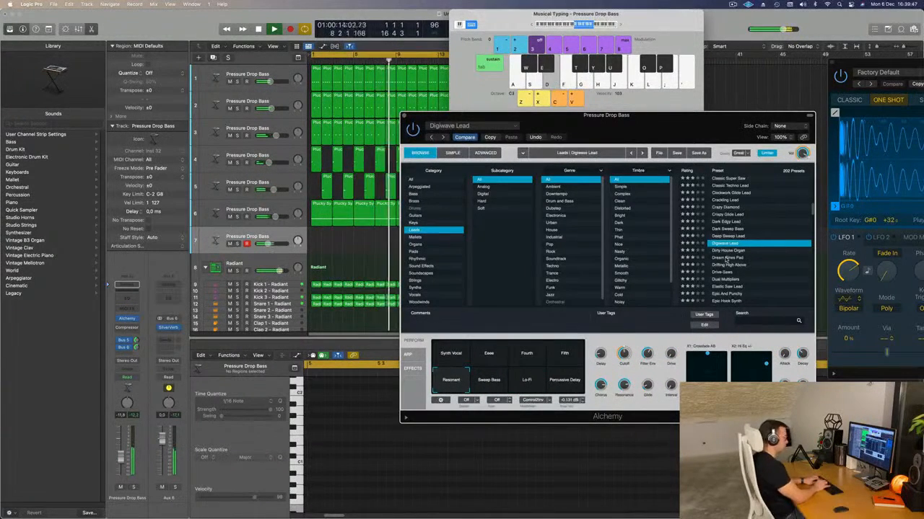
{"action": "key", "text": "apostrophe"}
{"action": "key", "text": "semicolon"}
{"action": "key", "text": "g"}
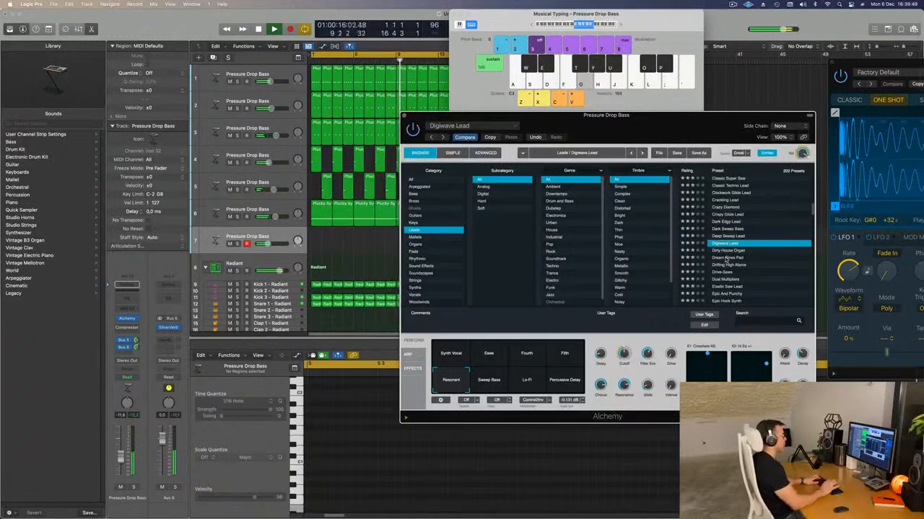
{"action": "key", "text": "d"}
{"action": "key", "text": "f"}
Try the Dream Sines Pad preset with a test note, and load the Dual Multipliers preset
{"action": "left_click", "coordinate": [727, 259]}
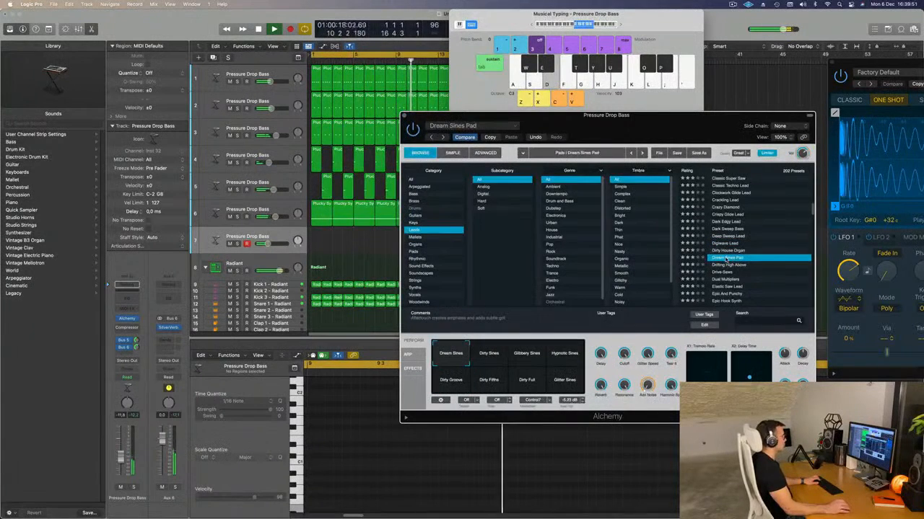
{"action": "key", "text": "f"}
{"action": "scroll", "coordinate": [744, 264], "scroll_direction": "down", "scroll_amount": 1}
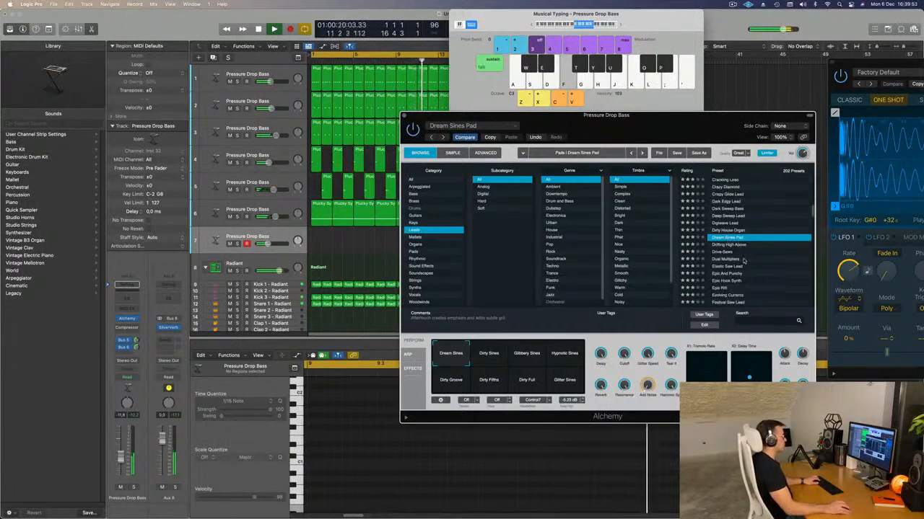
{"action": "left_click", "coordinate": [724, 260]}
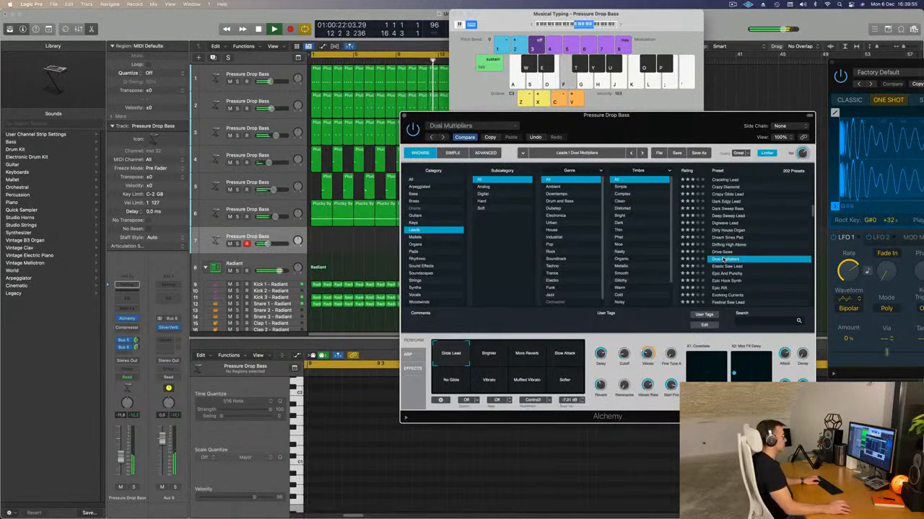
Try the Elastic Saw Lead, Epic Hook Synth, Epic Rift, Fifths Super Lead and Flutter Lead presets in Alchemy
{"action": "scroll", "coordinate": [741, 259], "scroll_direction": "down", "scroll_amount": 1}
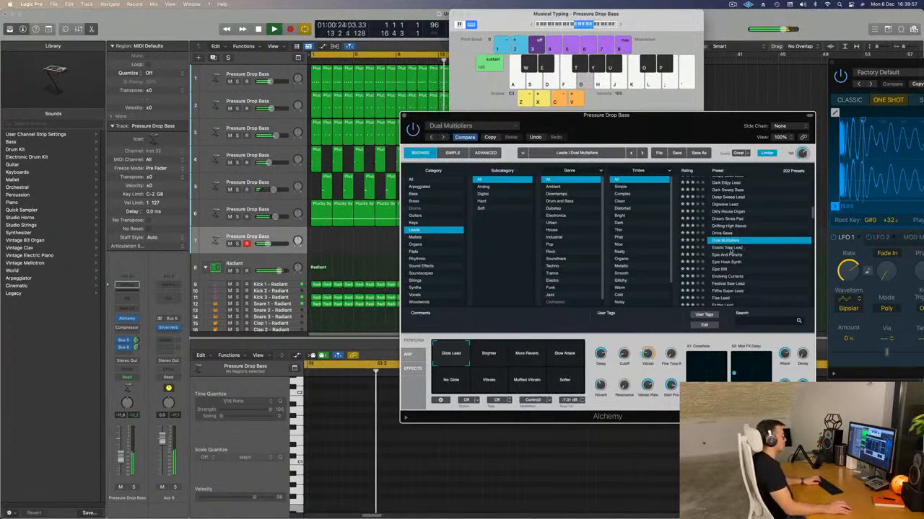
{"action": "left_click", "coordinate": [727, 247]}
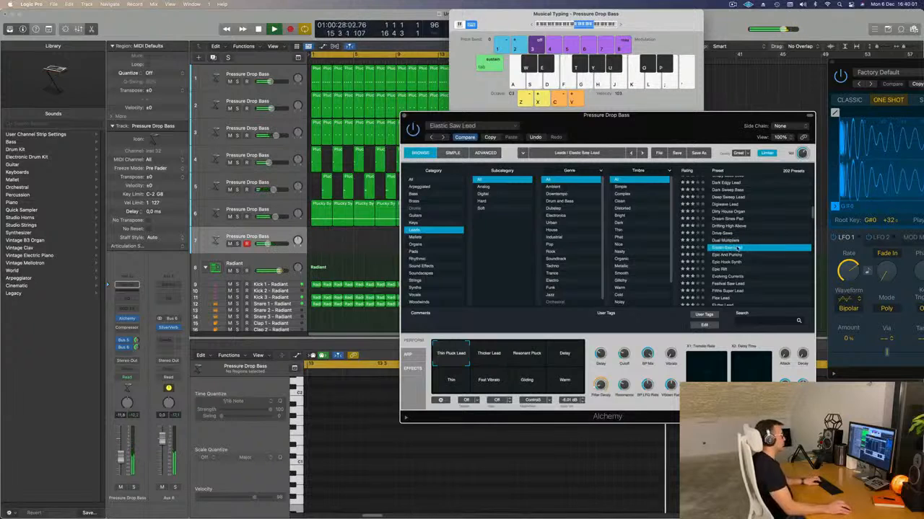
{"action": "left_click", "coordinate": [727, 262]}
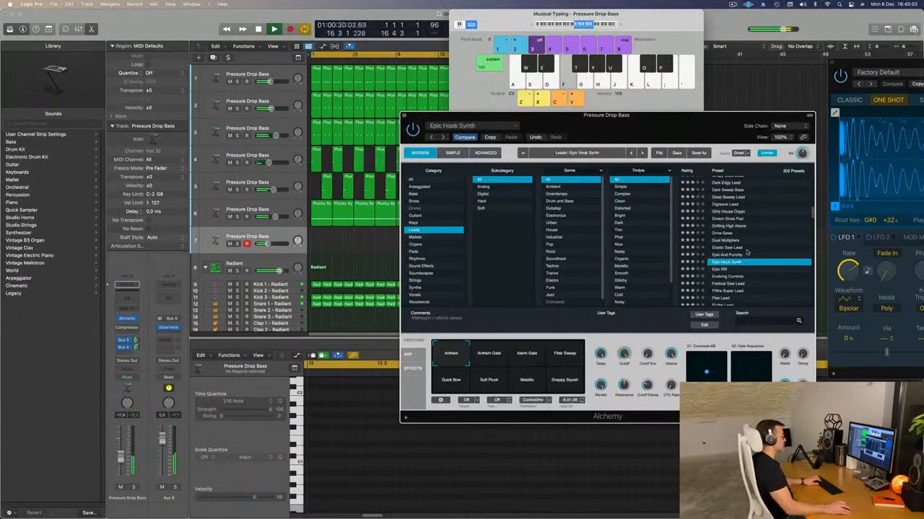
{"action": "scroll", "coordinate": [747, 252], "scroll_direction": "down", "scroll_amount": 2}
{"action": "left_click", "coordinate": [718, 238]}
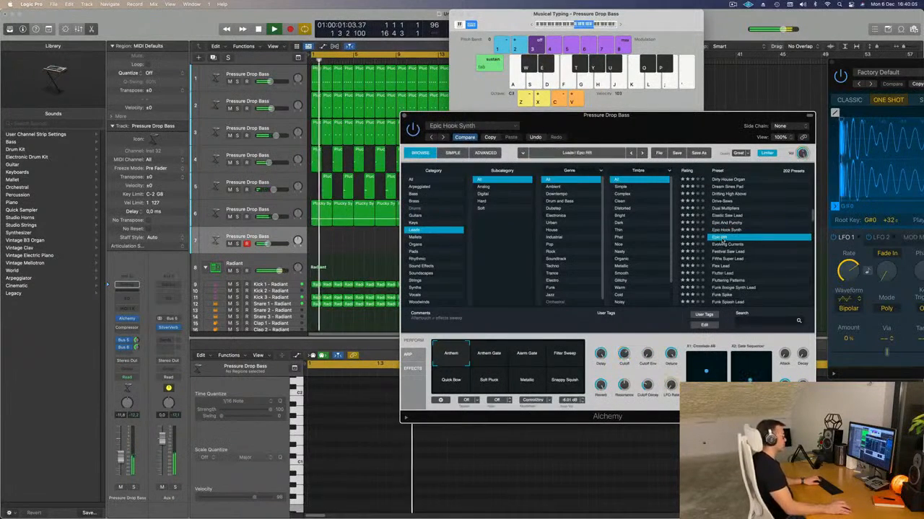
{"action": "scroll", "coordinate": [736, 240], "scroll_direction": "down", "scroll_amount": 2}
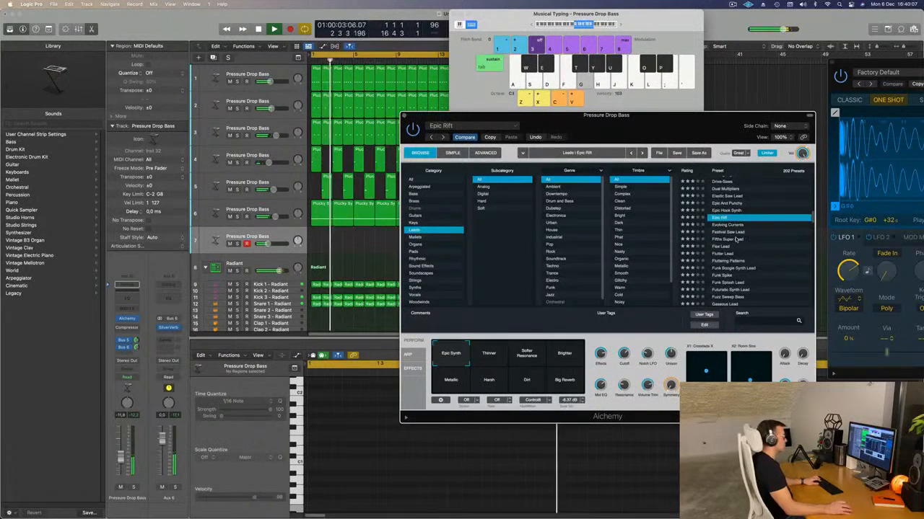
{"action": "left_click", "coordinate": [736, 240]}
{"action": "scroll", "coordinate": [733, 239], "scroll_direction": "down", "scroll_amount": 2}
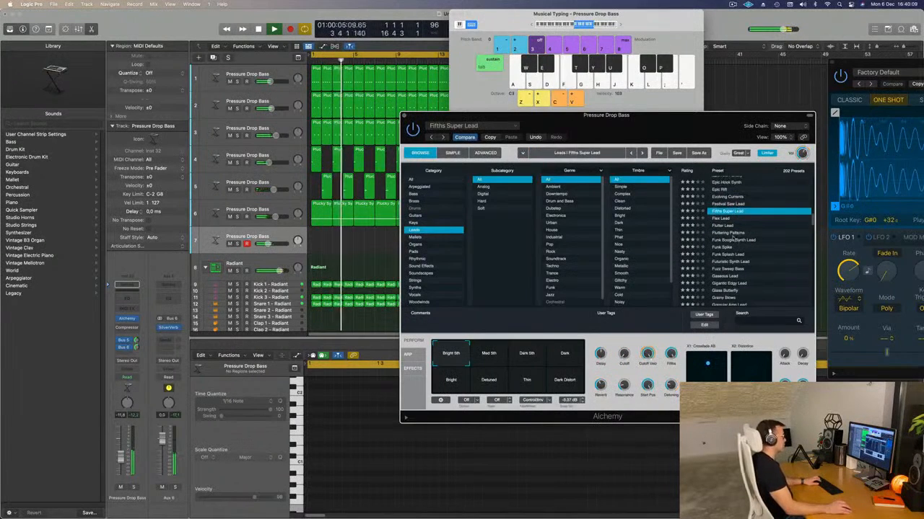
{"action": "left_click", "coordinate": [726, 226]}
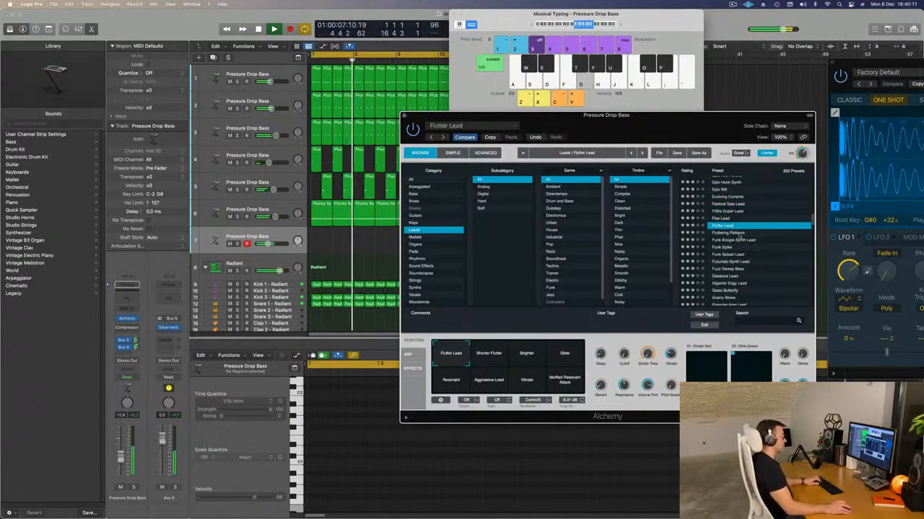
Load the Funk Boogie Synth Lead preset, compare its Highpass, Dark Waves, Pulsing and Filter LFO 1 variations, and settle on Resonant
{"action": "left_click", "coordinate": [743, 241]}
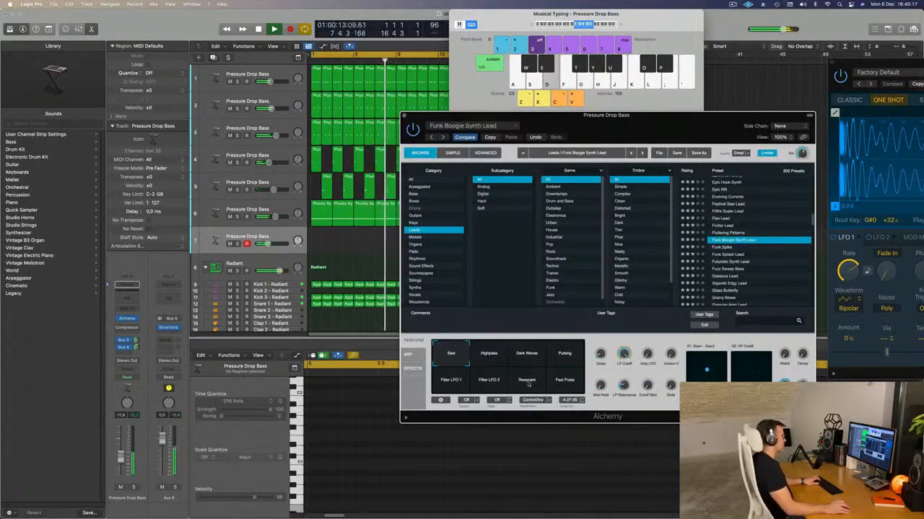
{"action": "left_click", "coordinate": [489, 354]}
{"action": "left_click", "coordinate": [526, 354]}
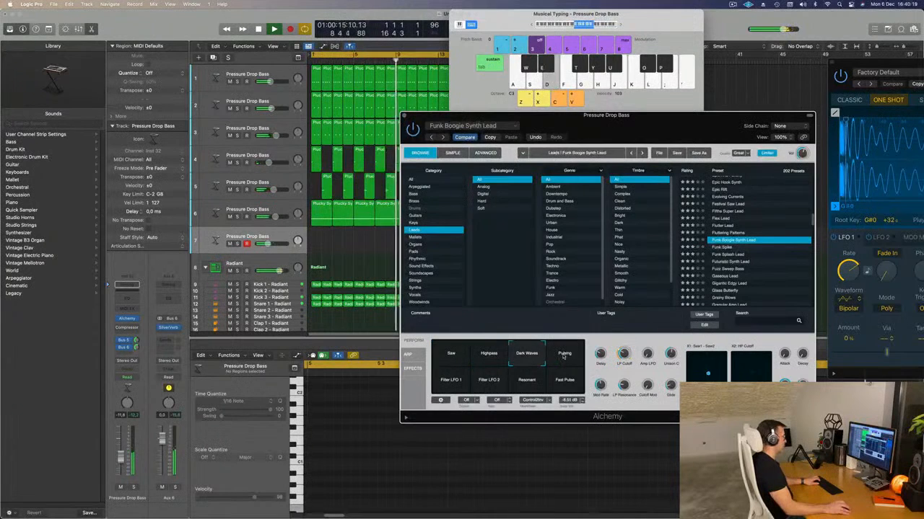
{"action": "left_click", "coordinate": [565, 354]}
{"action": "left_click", "coordinate": [448, 380]}
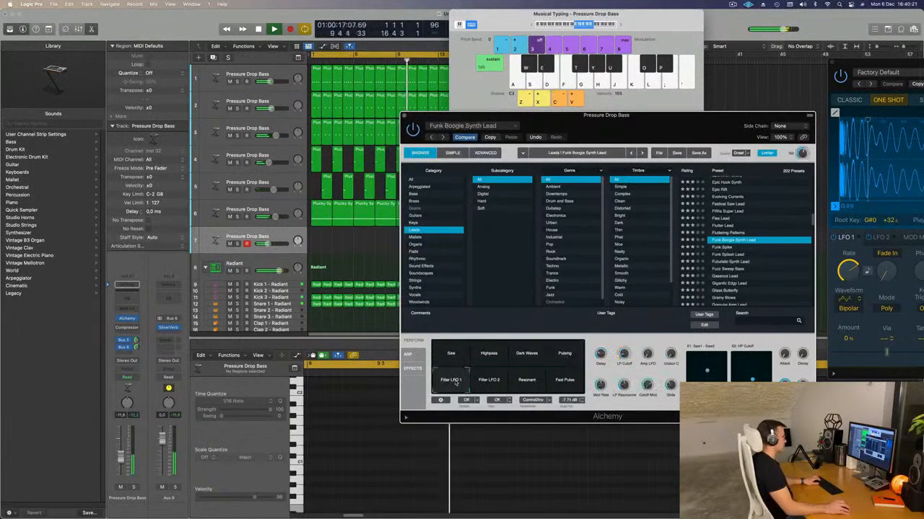
{"action": "left_click", "coordinate": [534, 383]}
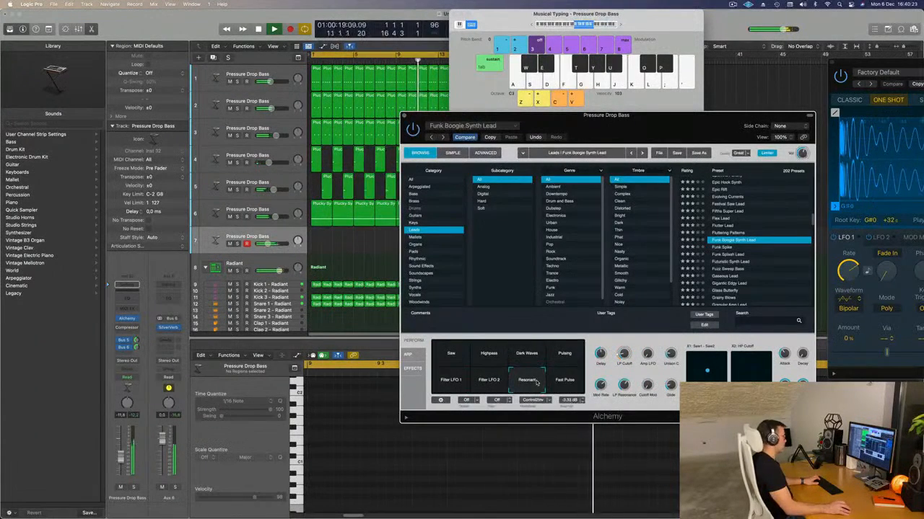
{"action": "left_click", "coordinate": [449, 383]}
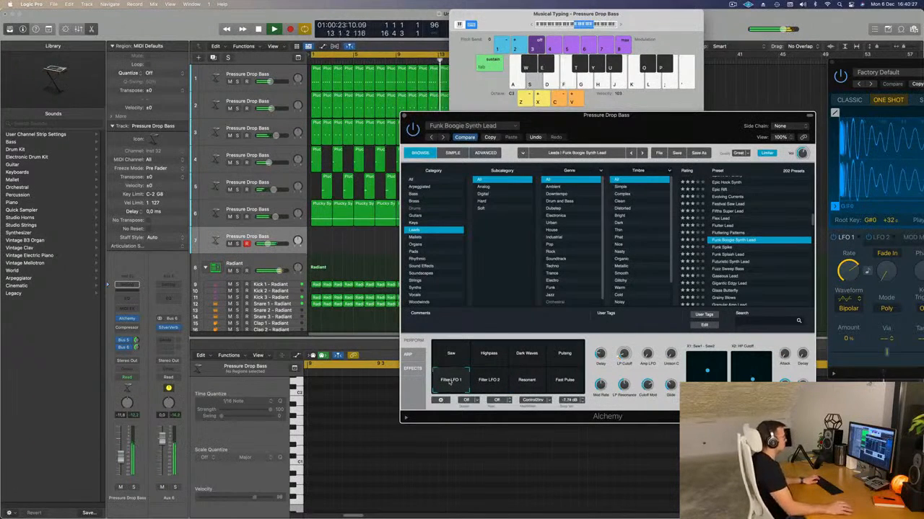
{"action": "left_click", "coordinate": [530, 385]}
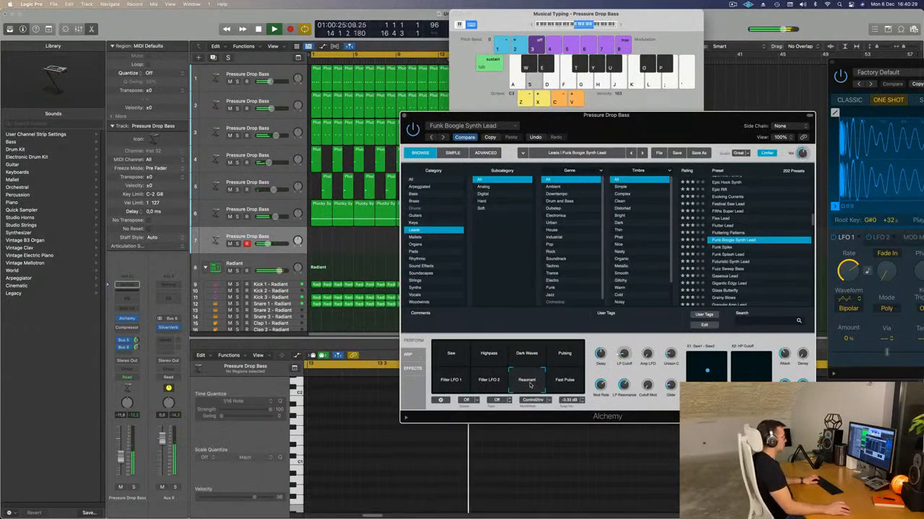
{"action": "left_click", "coordinate": [465, 383]}
{"action": "left_click", "coordinate": [524, 383]}
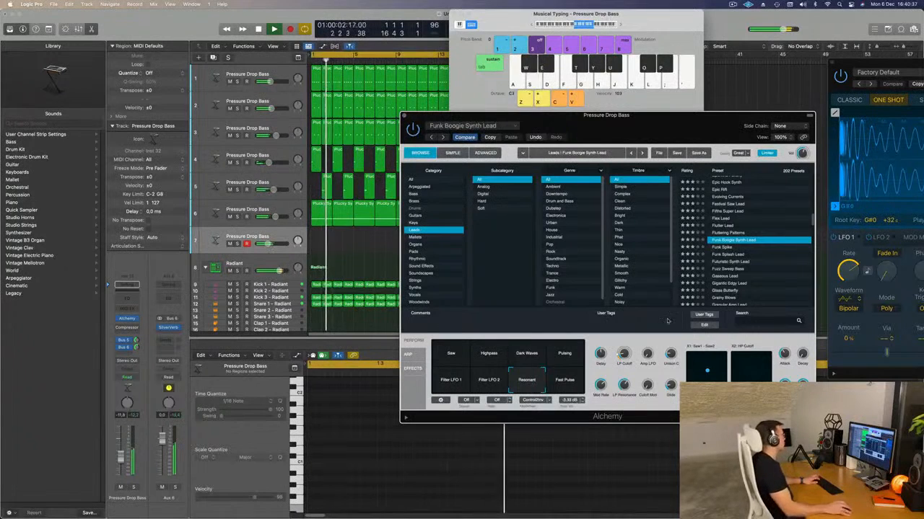
Lower the lead track's volume to -17.2 dB and rehearse a lead melody with Musical Typing over the playing loop
{"action": "left_click_drag", "start_coordinate": [121, 457], "coordinate": [121, 463]}
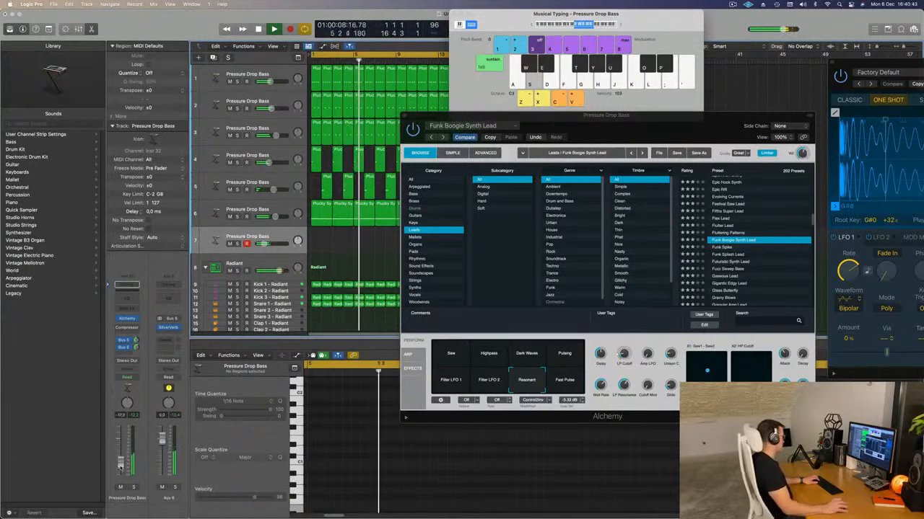
{"action": "key", "text": "h"}
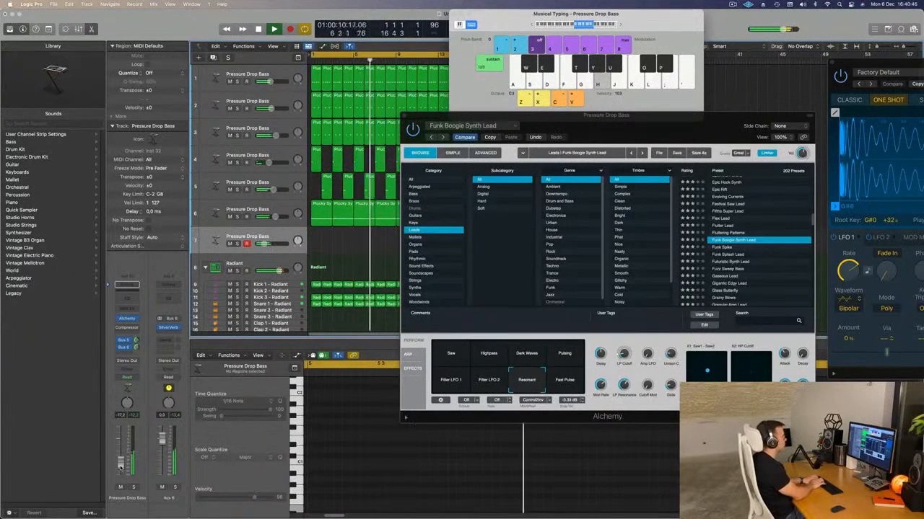
{"action": "key", "text": "k"}
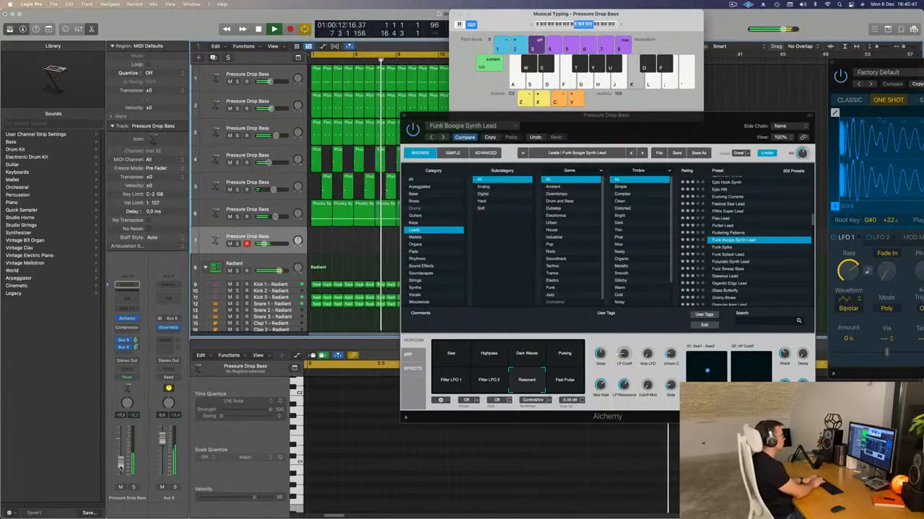
{"action": "key", "text": "j"}
{"action": "key", "text": "f"}
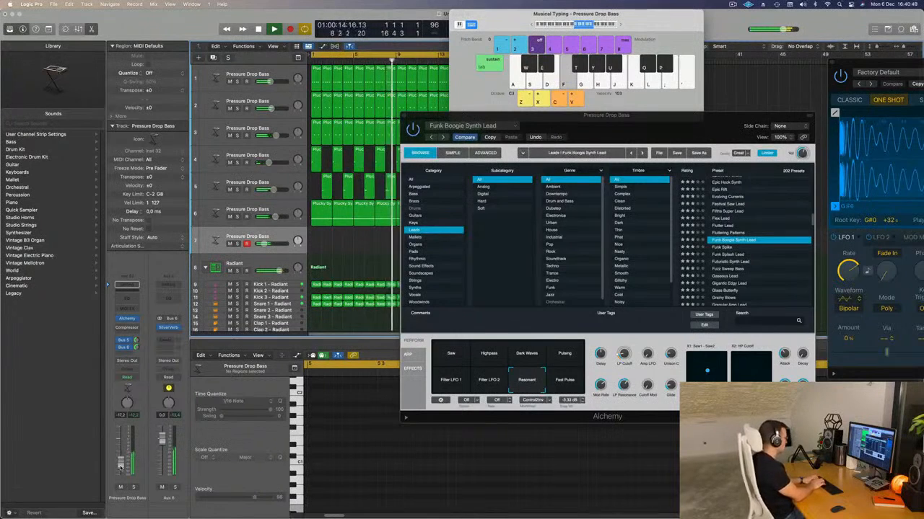
{"action": "key", "text": "semicolon"}
{"action": "key", "text": "l"}
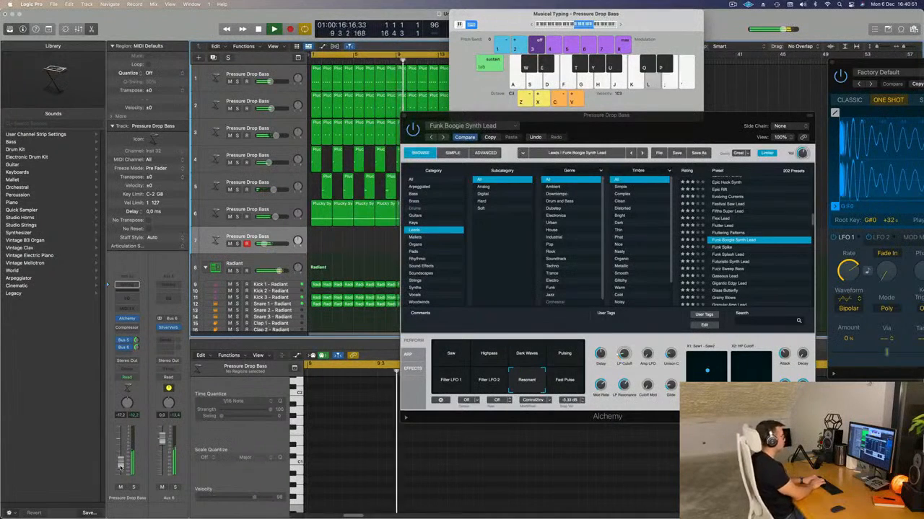
{"action": "key", "text": "k"}
{"action": "key", "text": "f"}
{"action": "key", "text": "j"}
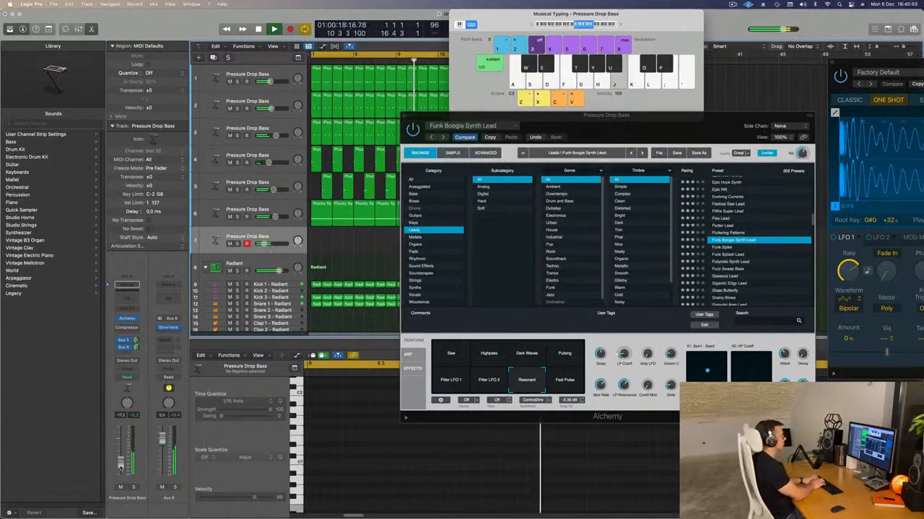
{"action": "key", "text": "j"}
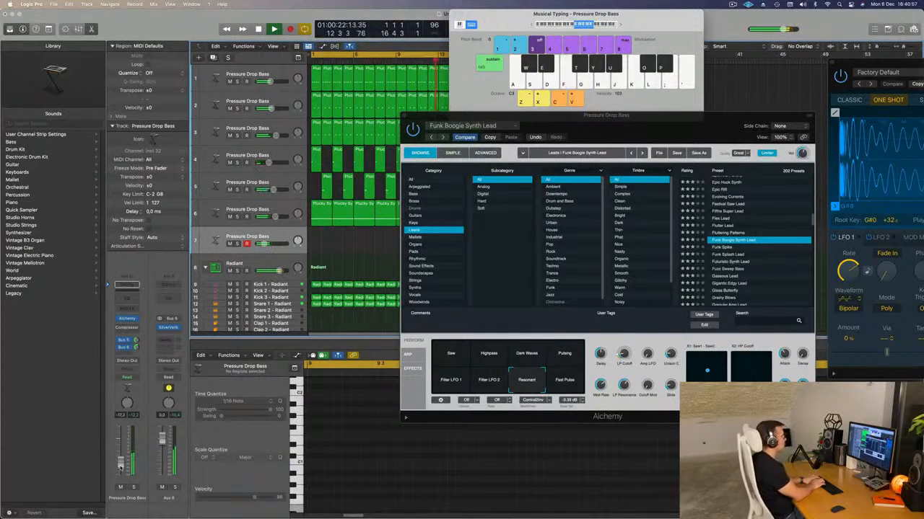
Record the repeating E4, C4, B3, F3 lead phrase on track 7 through the loop's restart, and stop recording
{"action": "key", "text": "semicolon"}
{"action": "key", "text": "k"}
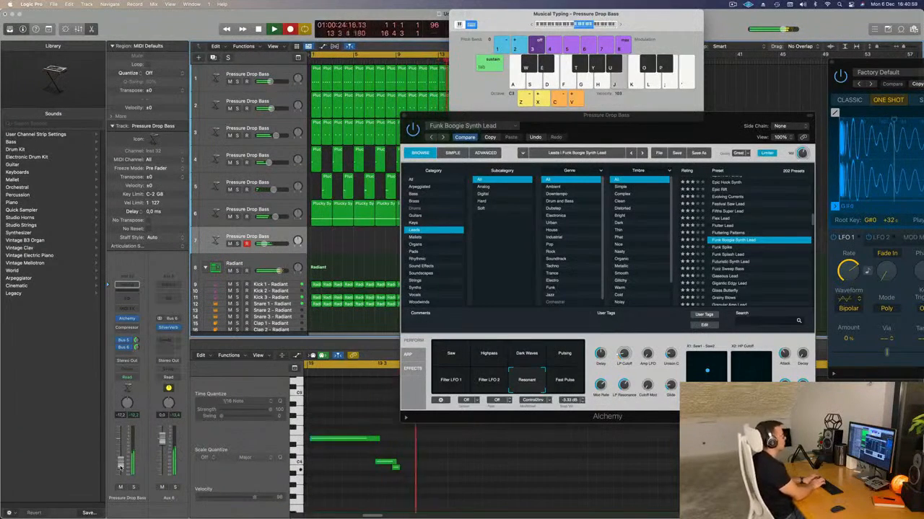
{"action": "key", "text": "f"}
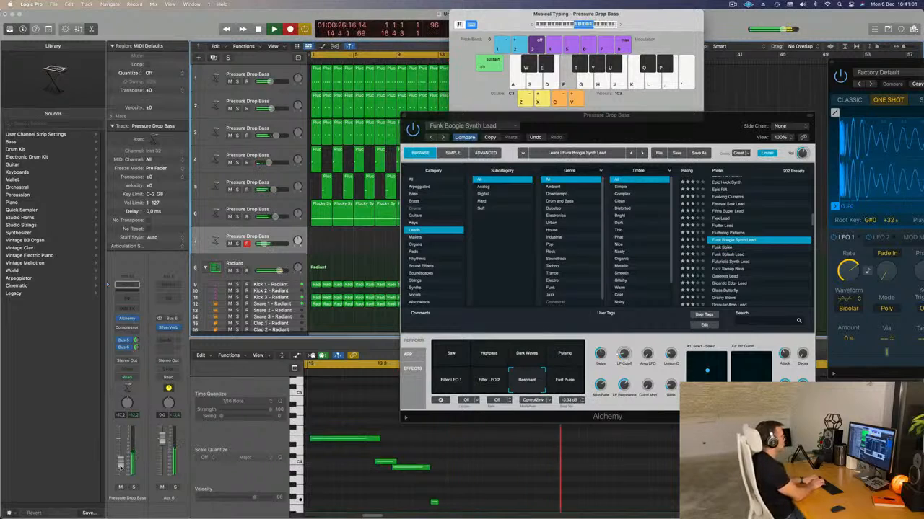
{"action": "key", "text": "semicolon"}
{"action": "key", "text": "k"}
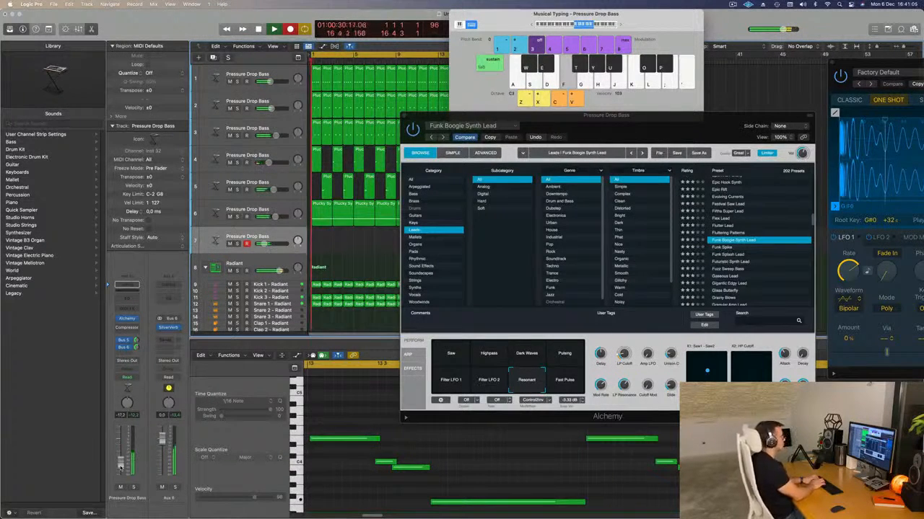
{"action": "key", "text": "k"}
{"action": "key", "text": "j"}
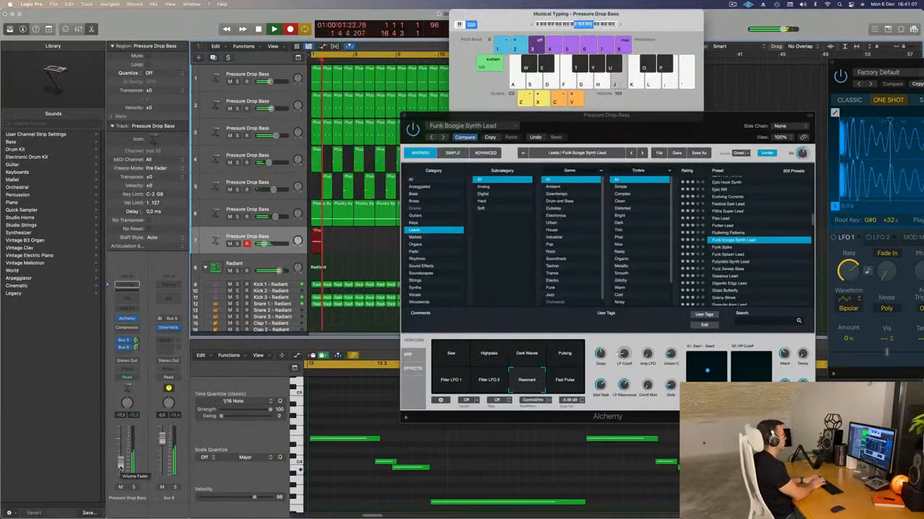
{"action": "key", "text": "f"}
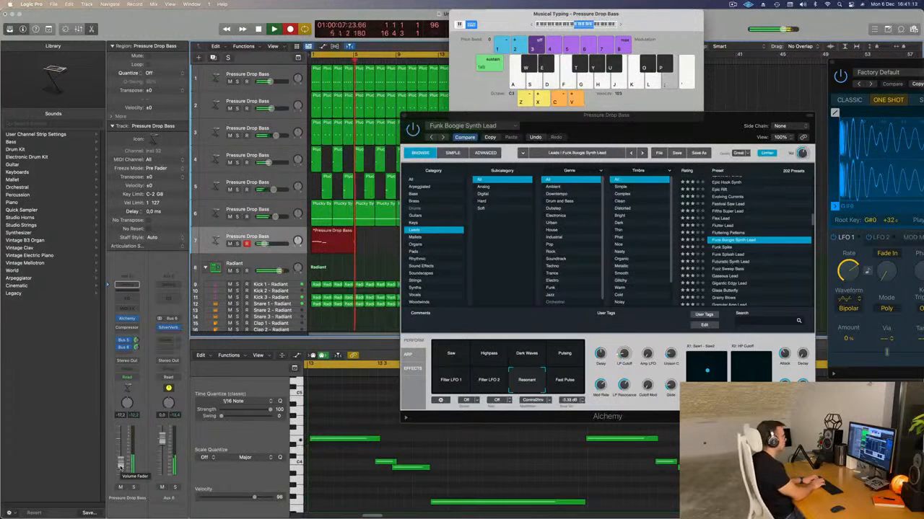
{"action": "key", "text": "k"}
{"action": "key", "text": "j"}
{"action": "key", "text": "f"}
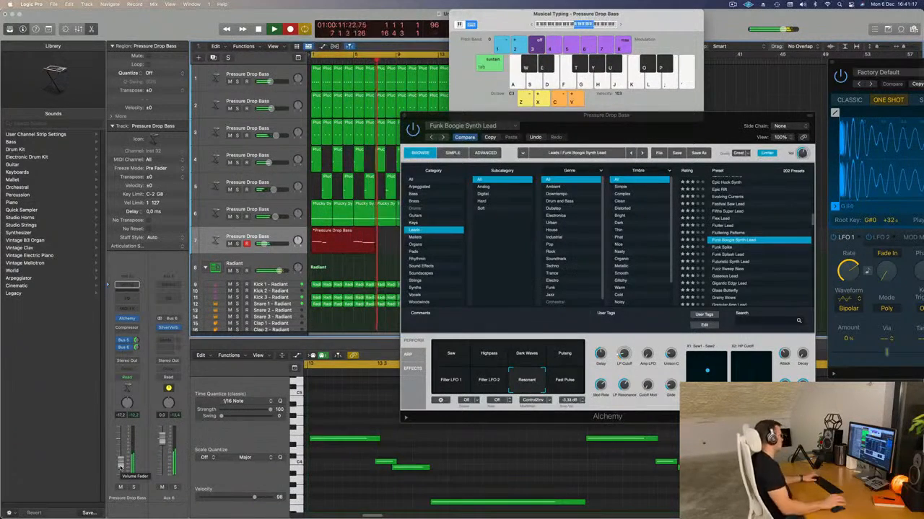
{"action": "key", "text": "space"}
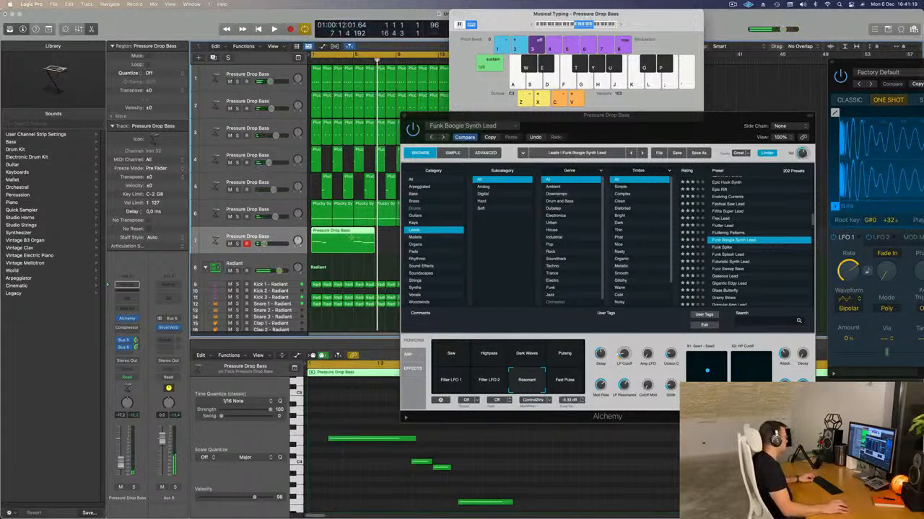
Keep only the second part of the new lead region by splitting it at bar 5, and move that part to bar 1
{"action": "double_click", "coordinate": [352, 238], "text": "super"}
{"action": "left_click", "coordinate": [337, 233]}
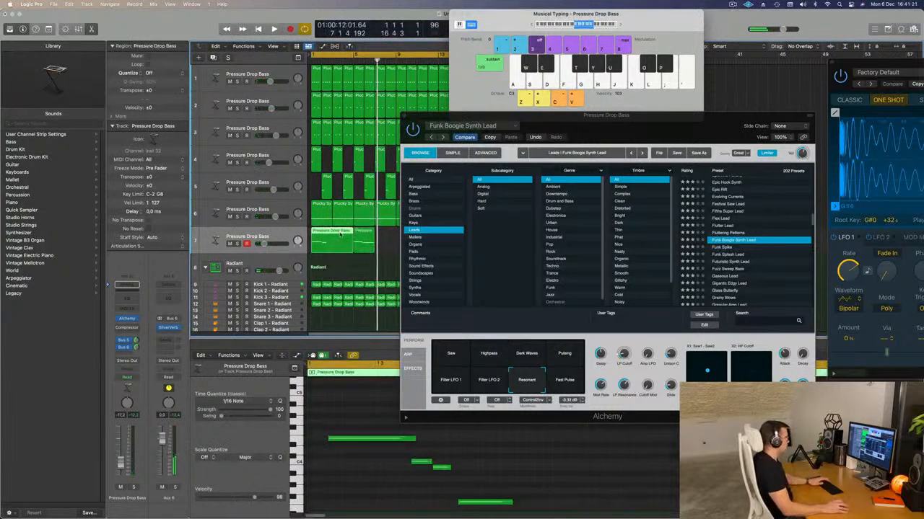
{"action": "key", "text": "Delete"}
{"action": "left_click_drag", "start_coordinate": [361, 230], "coordinate": [315, 232]}
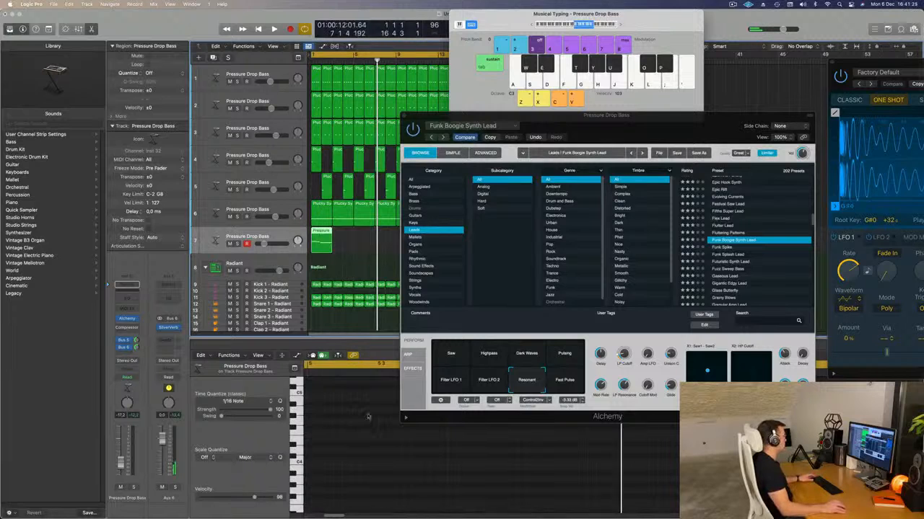
Quantize all notes of the lead region at bar 1 to 1/16 notes and play the loop to check the timing
{"action": "scroll", "coordinate": [368, 417], "scroll_direction": "left", "scroll_amount": 8}
{"action": "left_click", "coordinate": [344, 495]}
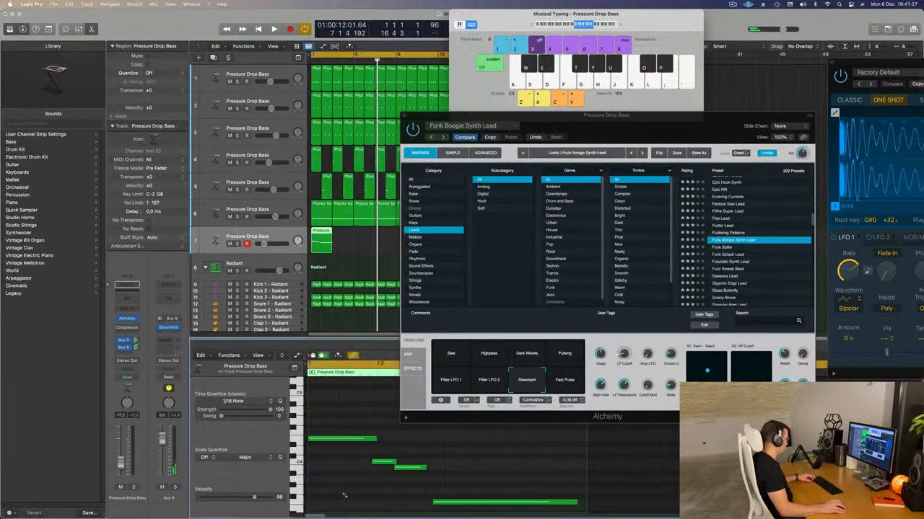
{"action": "key", "text": "super+a"}
{"action": "left_click", "coordinate": [352, 484]}
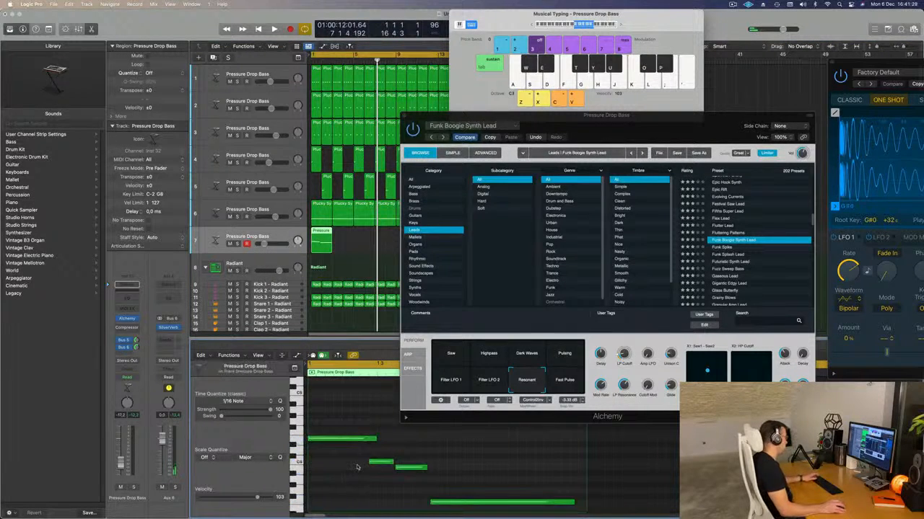
{"action": "key", "text": "space"}
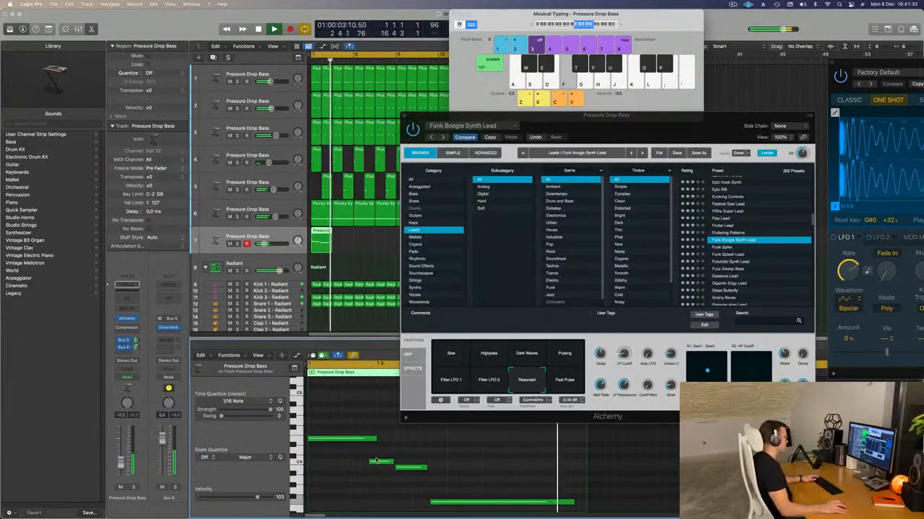
Move the Alchemy window clear of the arrangement's 16 bars and deselect the lead region
{"action": "left_click_drag", "start_coordinate": [513, 164], "coordinate": [643, 143]}
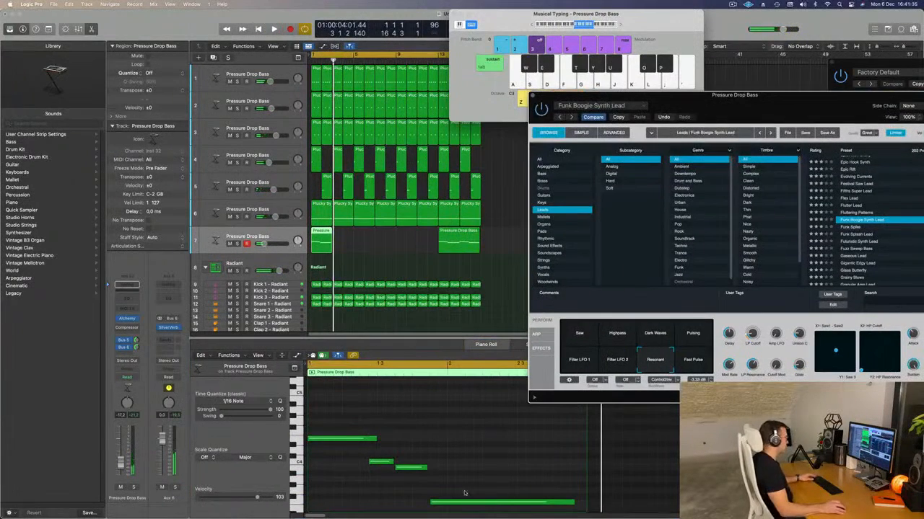
{"action": "left_click", "coordinate": [491, 241]}
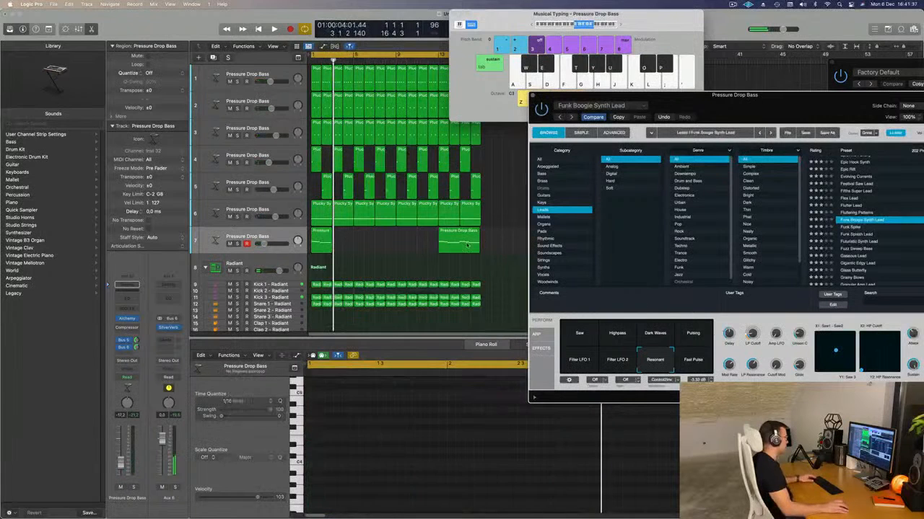
Delete the leftover lead region near the end of track 7 and start playback
{"action": "left_click", "coordinate": [466, 246]}
{"action": "key", "text": "Delete"}
{"action": "key", "text": "space"}
Repeat the two-bar lead region at bar 1 along track 7 until it fills the 16-bar loop
{"action": "left_click", "coordinate": [323, 240]}
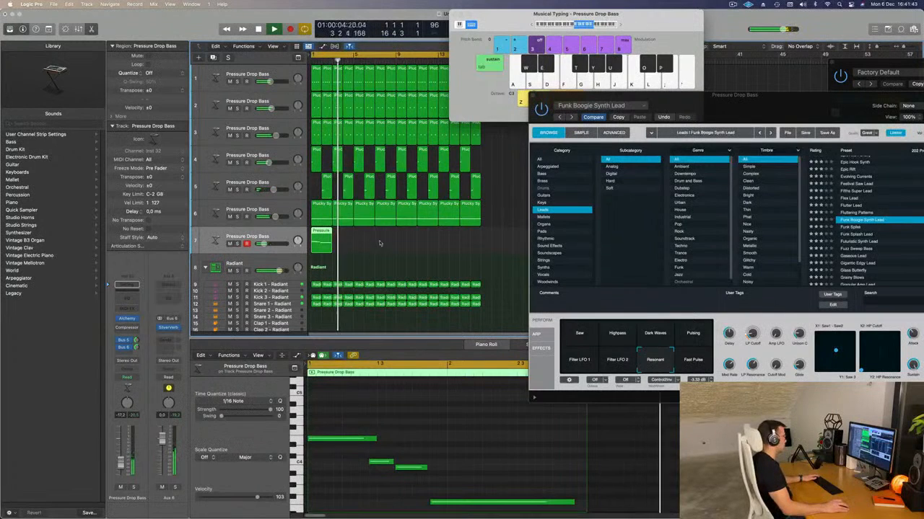
{"action": "key", "text": "space"}
{"action": "key", "text": "space"}
{"action": "key", "text": "super+r"}
{"action": "key", "text": "super+r"}
{"action": "key", "text": "super+r"}
{"action": "key", "text": "super+r"}
{"action": "key", "text": "super+r"}
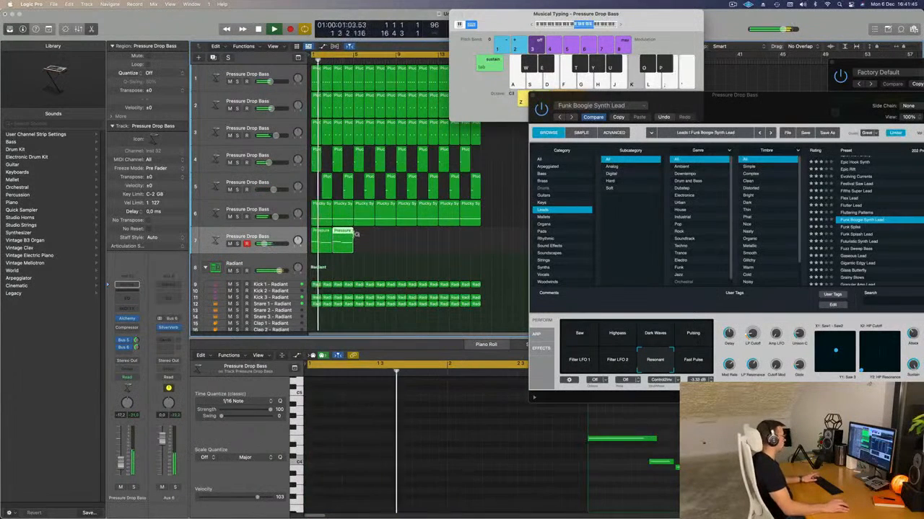
{"action": "key", "text": "super+r"}
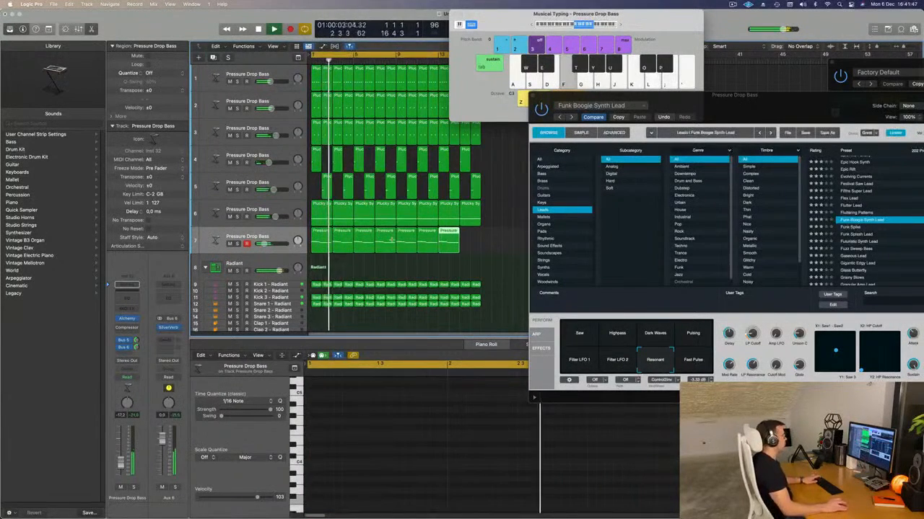
Audition Alchemy's performance snapshots for the lead while the loop plays, and settle on Filter LFO 2
{"action": "left_click_drag", "start_coordinate": [813, 114], "coordinate": [645, 84]}
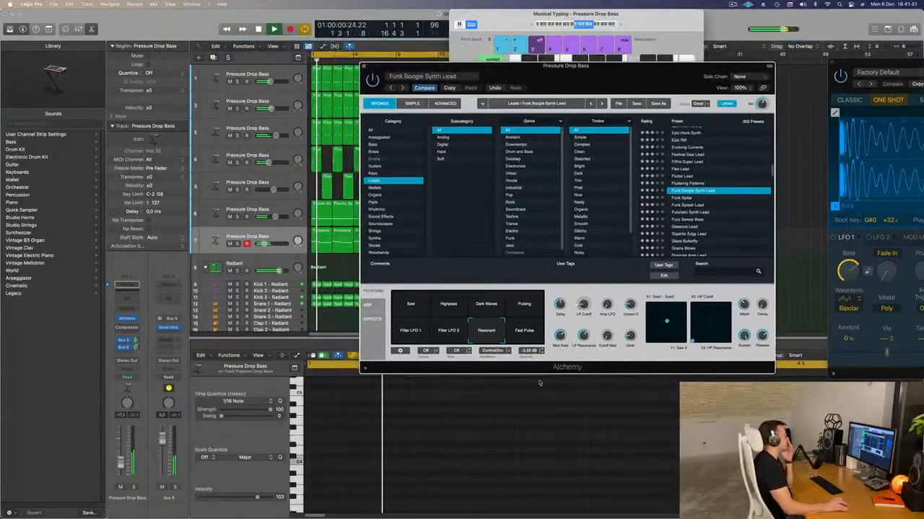
{"action": "left_click", "coordinate": [535, 332]}
{"action": "left_click", "coordinate": [410, 331]}
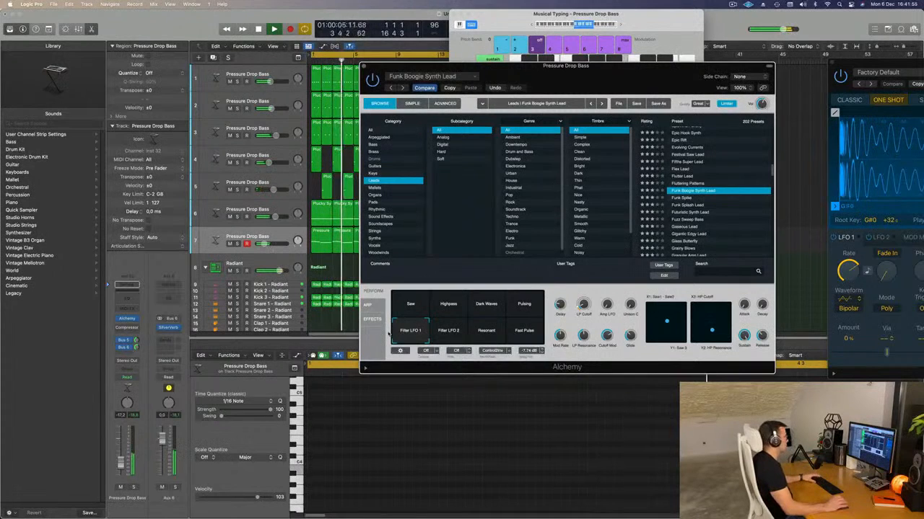
{"action": "left_click", "coordinate": [445, 337]}
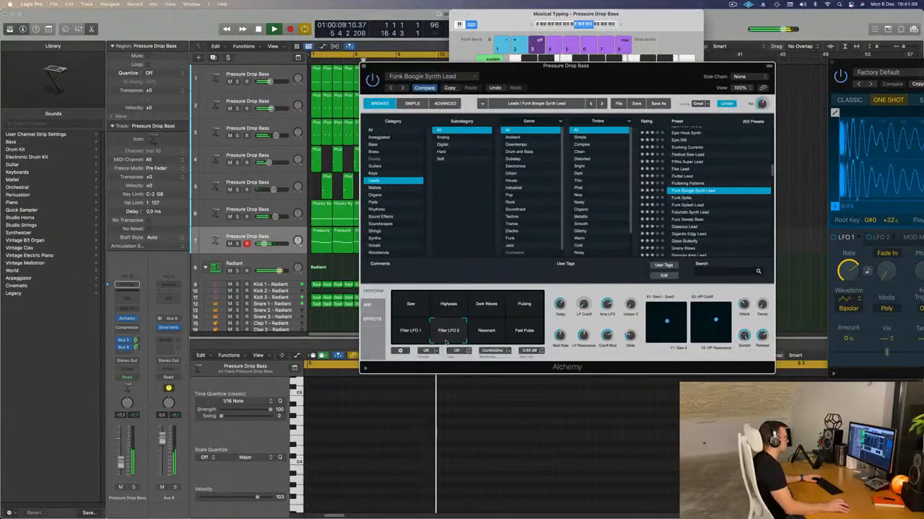
{"action": "left_click", "coordinate": [468, 339]}
{"action": "left_click", "coordinate": [519, 311]}
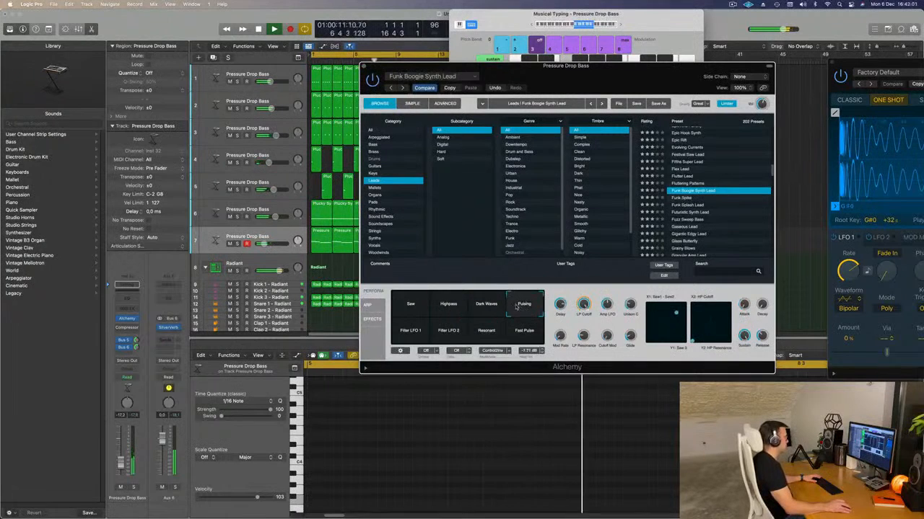
{"action": "left_click", "coordinate": [444, 305]}
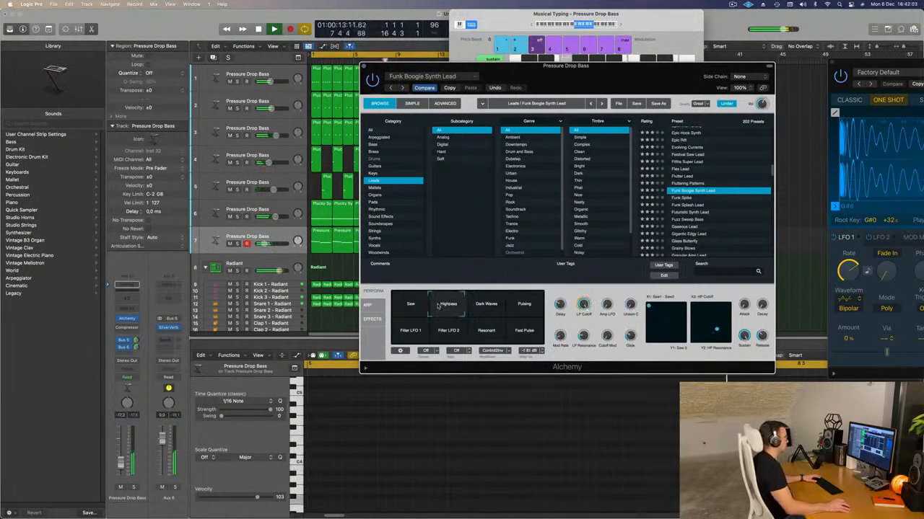
{"action": "left_click", "coordinate": [396, 304]}
{"action": "left_click", "coordinate": [480, 306]}
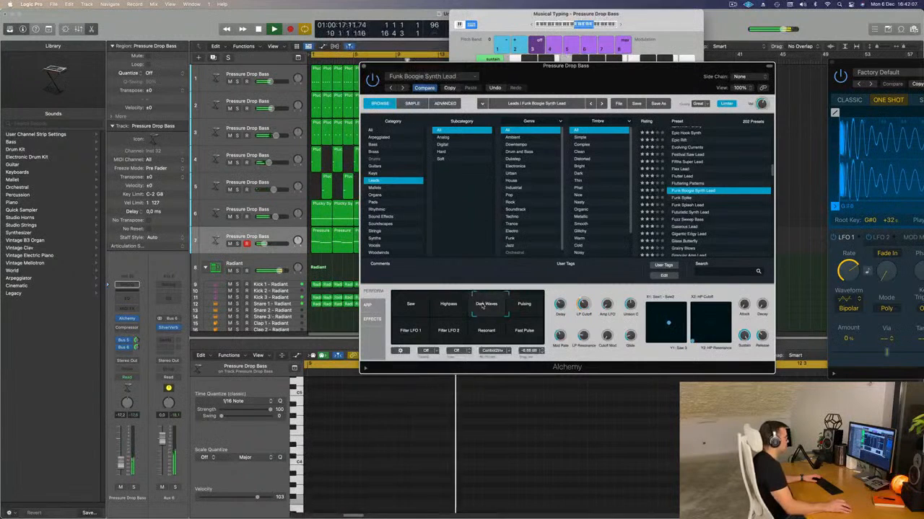
{"action": "left_click", "coordinate": [472, 336]}
{"action": "left_click", "coordinate": [442, 340]}
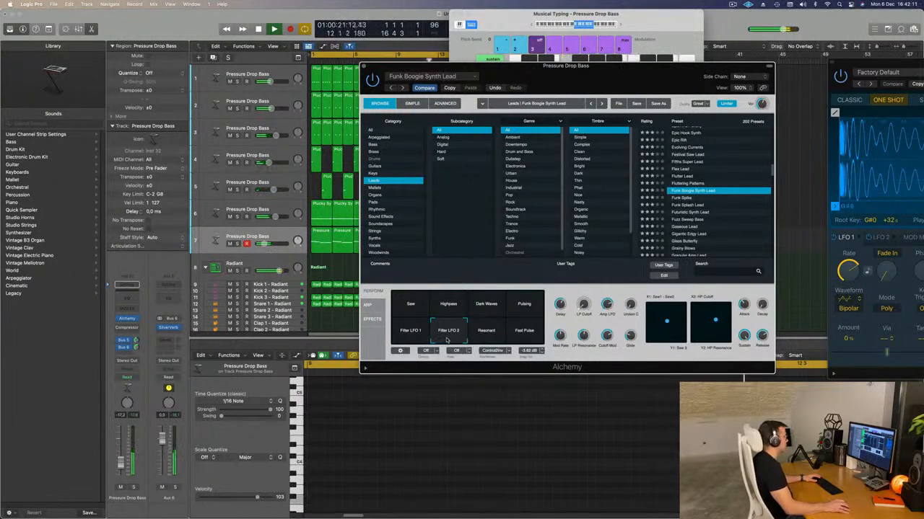
{"action": "left_click", "coordinate": [406, 335]}
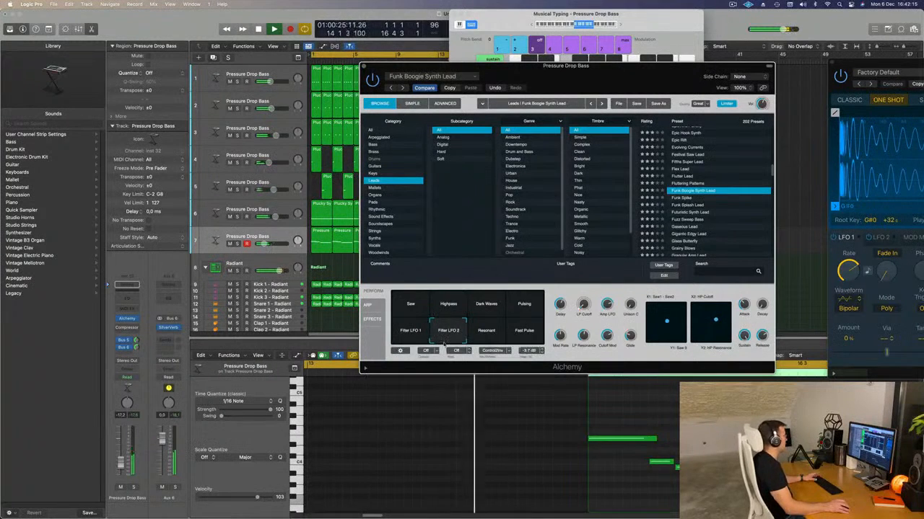
Raise the lead's Unison Detune in Alchemy to about 43 %, lower the lead track's volume slightly, and stop playback
{"action": "left_click_drag", "start_coordinate": [592, 71], "coordinate": [654, 51]}
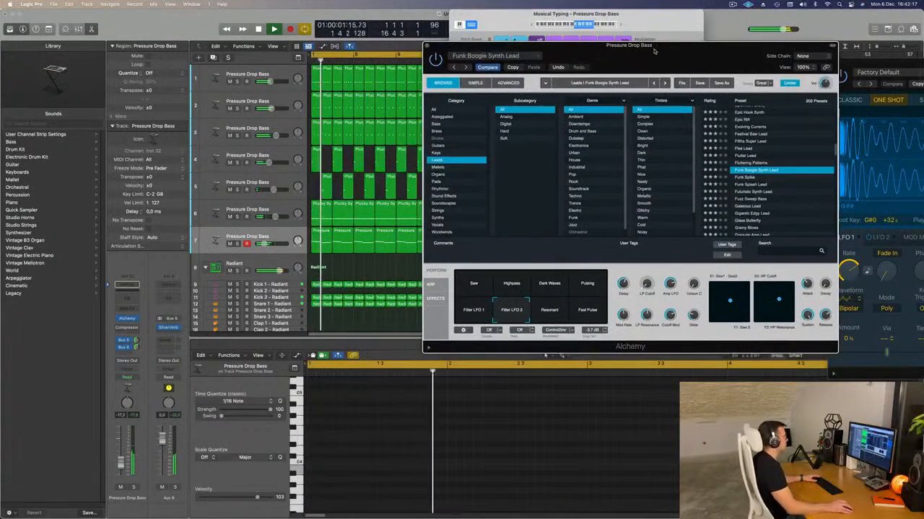
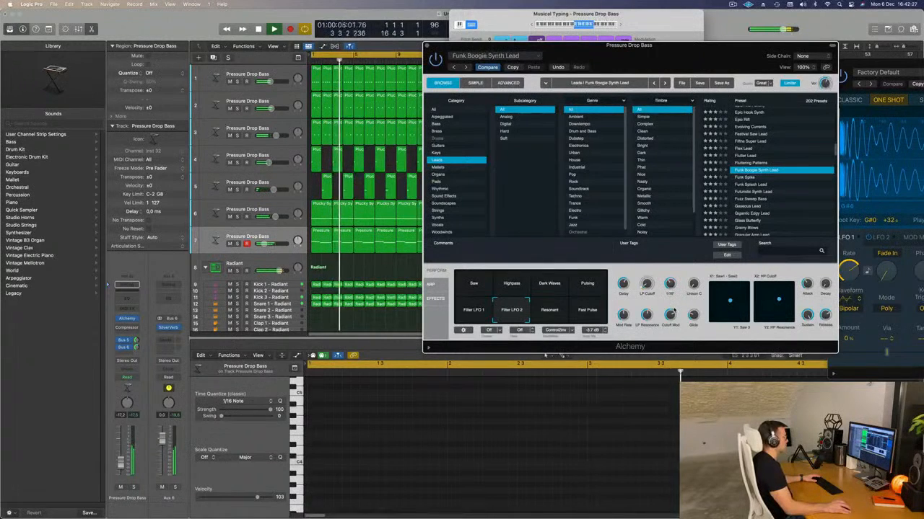
{"action": "key", "text": "Return"}
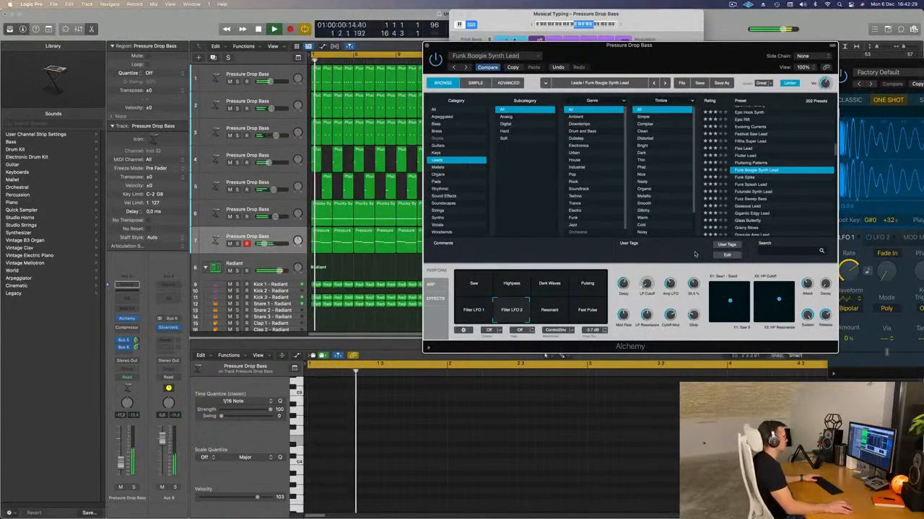
{"action": "left_click_drag", "start_coordinate": [694, 286], "coordinate": [695, 245]}
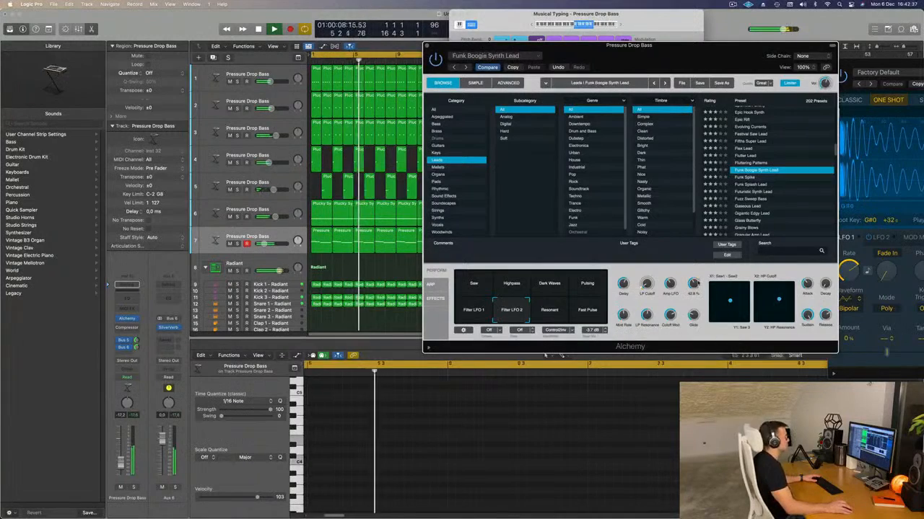
{"action": "left_click_drag", "start_coordinate": [717, 56], "coordinate": [679, 80]}
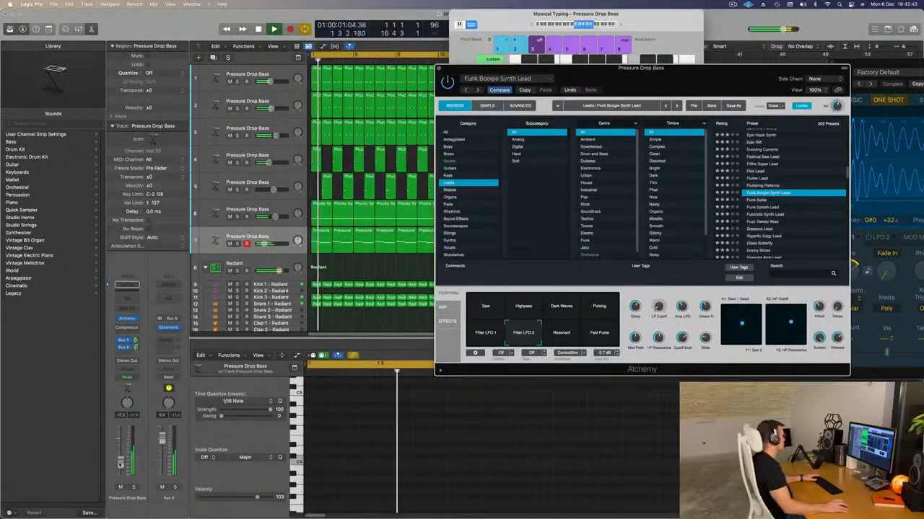
{"action": "left_click", "coordinate": [309, 308]}
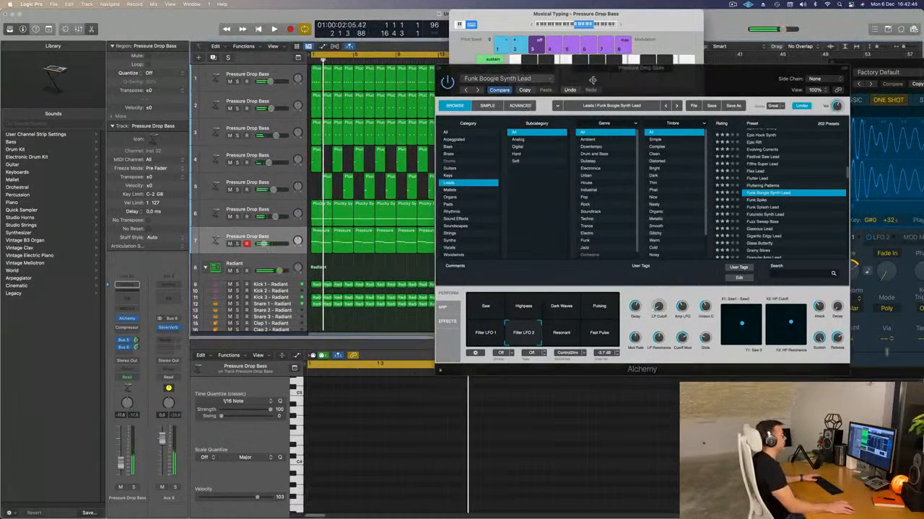
Select all lead regions on track 7, try transposing them down an octave, and play the loop
{"action": "left_click_drag", "start_coordinate": [592, 81], "coordinate": [898, 83]}
{"action": "left_click_drag", "start_coordinate": [318, 262], "coordinate": [522, 242]}
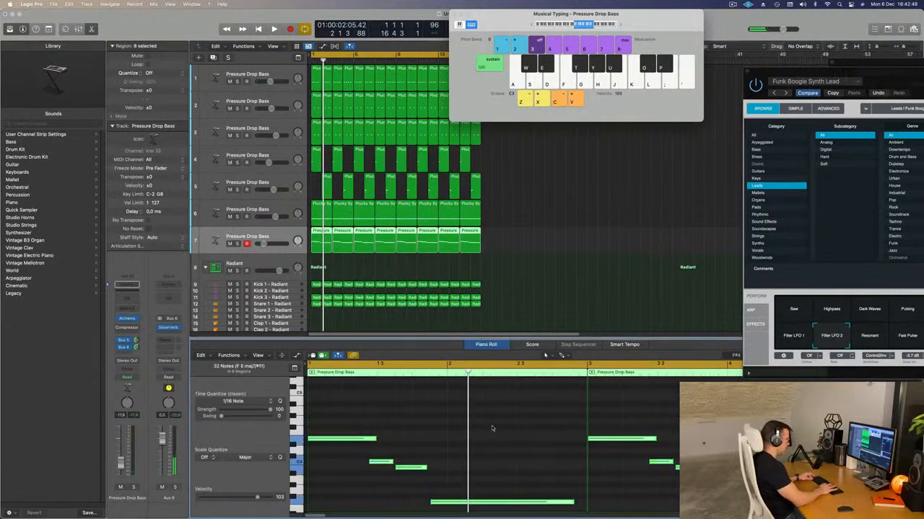
{"action": "key", "text": "alt+shift+Down"}
{"action": "key", "text": "space"}
Close the Alchemy and Musical Typing windows and deselect the lead regions
{"action": "left_click_drag", "start_coordinate": [872, 77], "coordinate": [620, 99]}
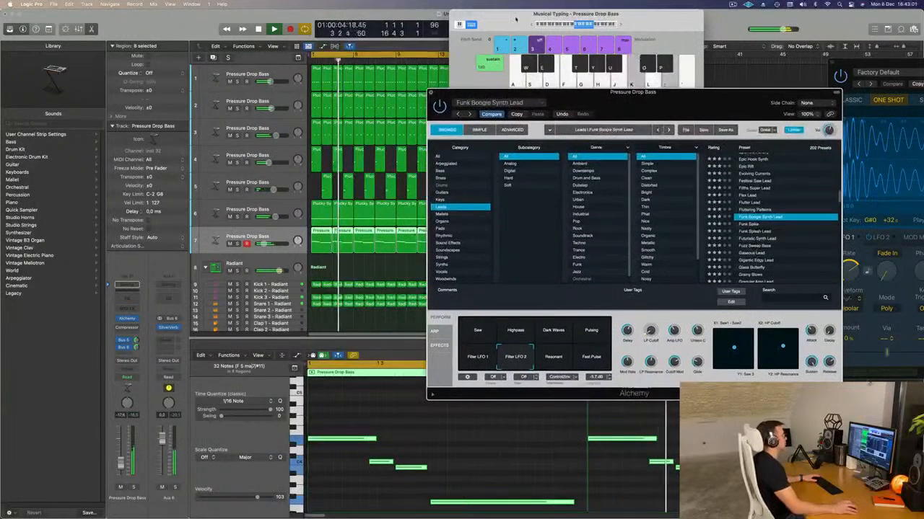
{"action": "key", "text": "super+w"}
{"action": "left_click_drag", "start_coordinate": [511, 19], "coordinate": [515, 20]}
{"action": "left_click", "coordinate": [463, 24]}
{"action": "left_click", "coordinate": [546, 244]}
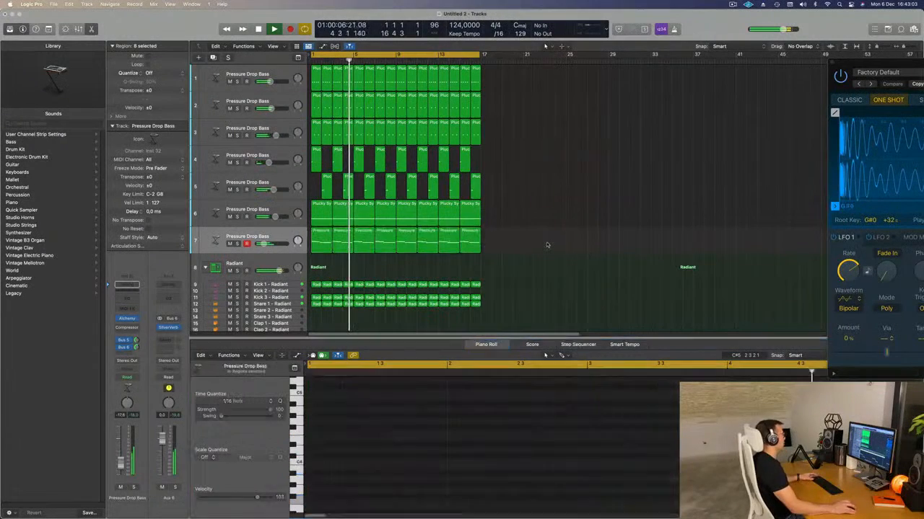
Try to repeat every region of the arrangement directly after the 16-bar loop
{"action": "key", "text": "super+a"}
{"action": "key", "text": "super+r"}
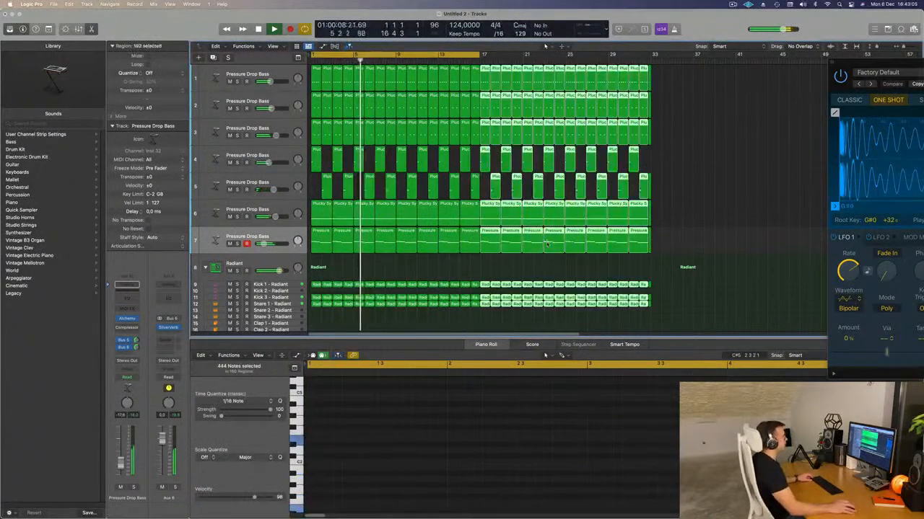
{"action": "scroll", "coordinate": [679, 195], "scroll_direction": "down", "scroll_amount": 1}
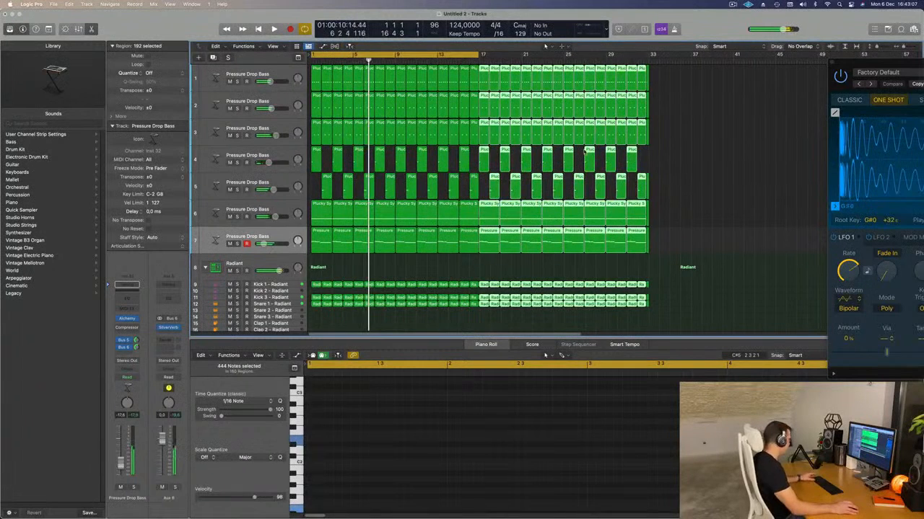
{"action": "key", "text": "super+z"}
Extend the cycle range so that it ends exactly at bar 17
{"action": "scroll", "coordinate": [507, 101], "scroll_direction": "up", "scroll_amount": 1}
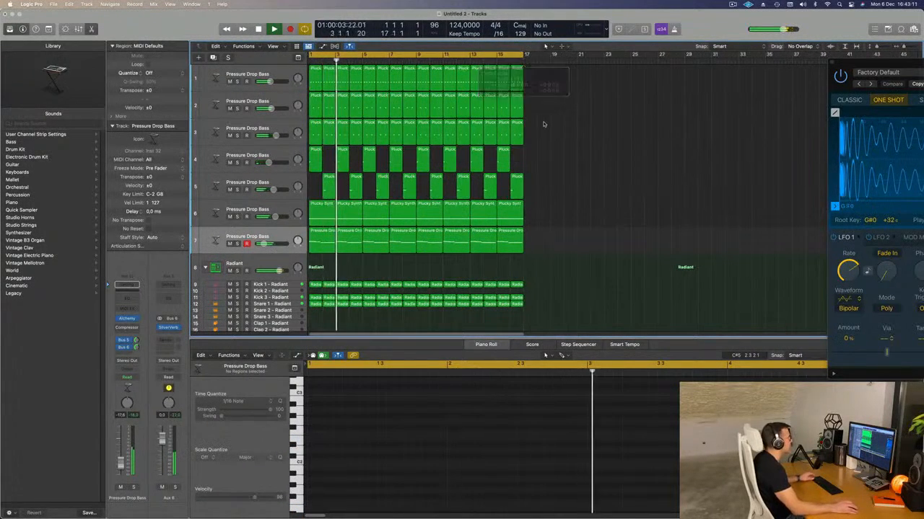
{"action": "scroll", "coordinate": [551, 123], "scroll_direction": "up", "scroll_amount": 5}
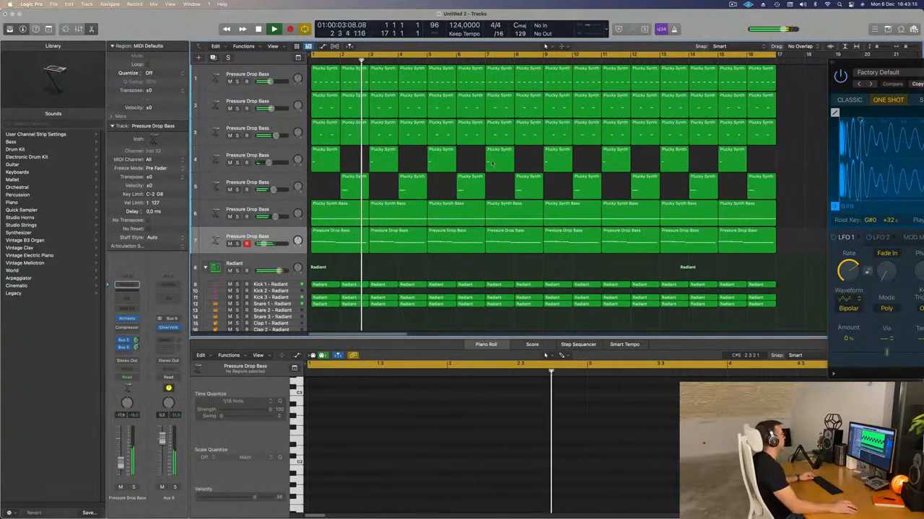
{"action": "scroll", "coordinate": [491, 163], "scroll_direction": "down", "scroll_amount": 3}
{"action": "scroll", "coordinate": [479, 163], "scroll_direction": "down", "scroll_amount": 3}
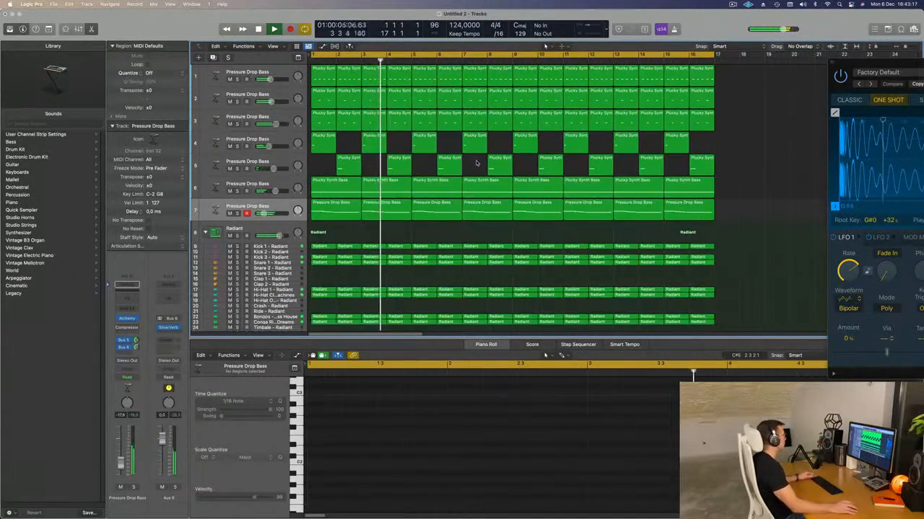
Select all regions in the arrangement, name them after their tracks, and color them by track color
{"action": "scroll", "coordinate": [476, 163], "scroll_direction": "down", "scroll_amount": 2}
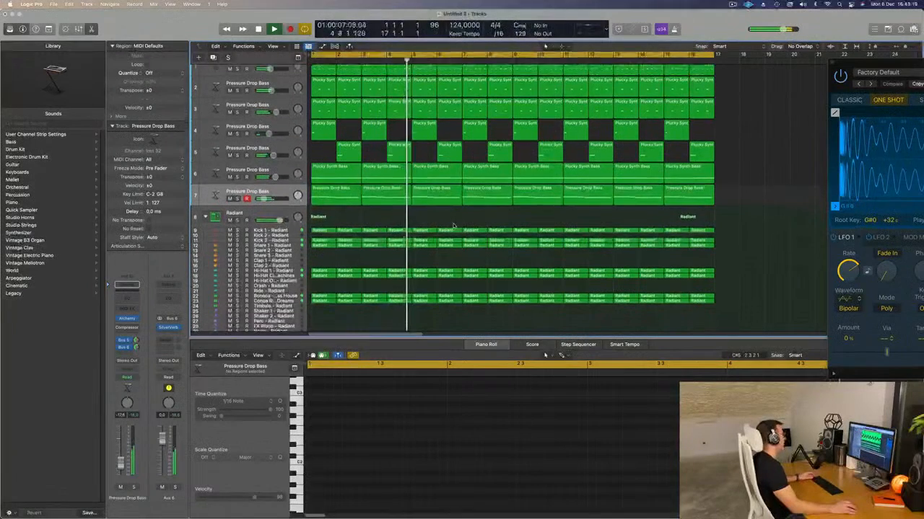
{"action": "scroll", "coordinate": [324, 219], "scroll_direction": "down", "scroll_amount": 2}
{"action": "scroll", "coordinate": [324, 218], "scroll_direction": "down", "scroll_amount": 2}
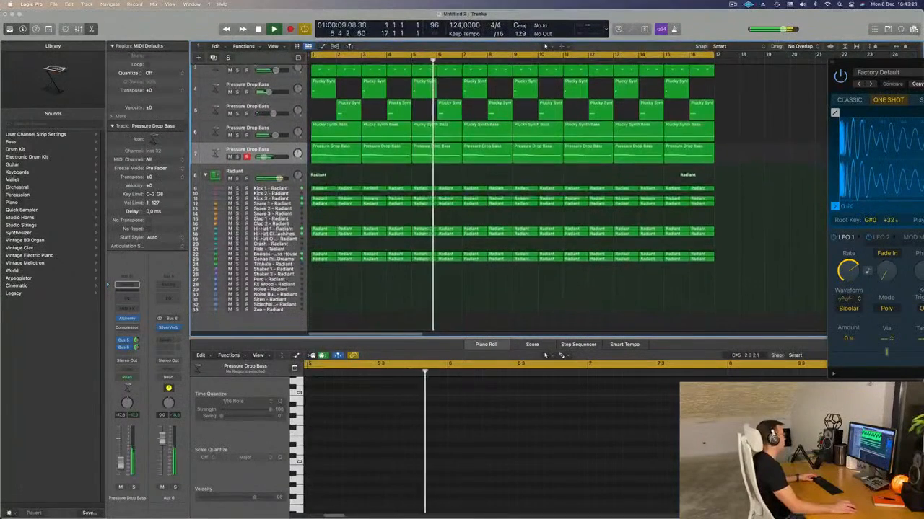
{"action": "key", "text": "super+a"}
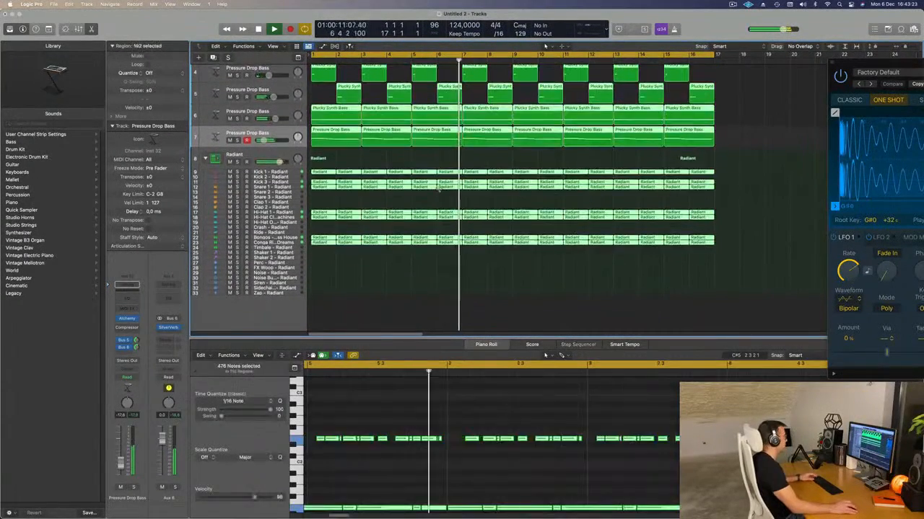
{"action": "right_click", "coordinate": [482, 175]}
{"action": "left_click", "coordinate": [482, 175]}
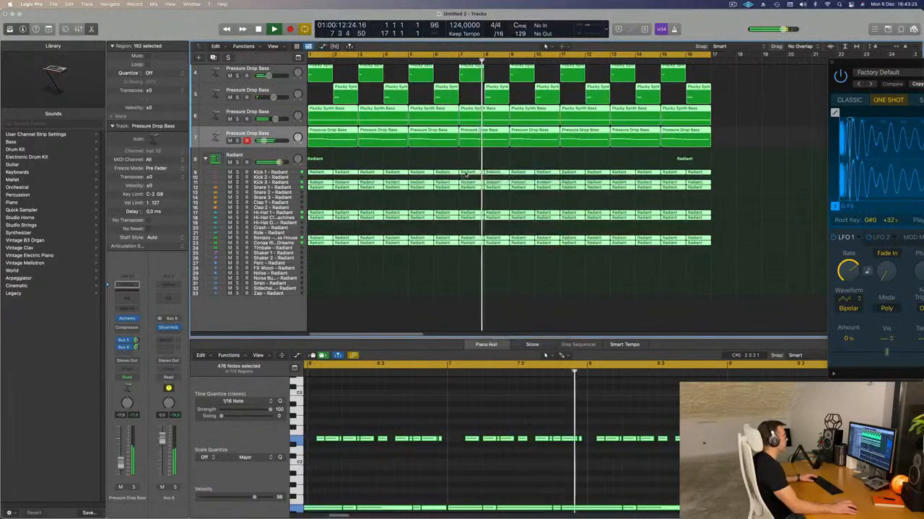
{"action": "right_click", "coordinate": [468, 174]}
{"action": "left_click", "coordinate": [474, 184]}
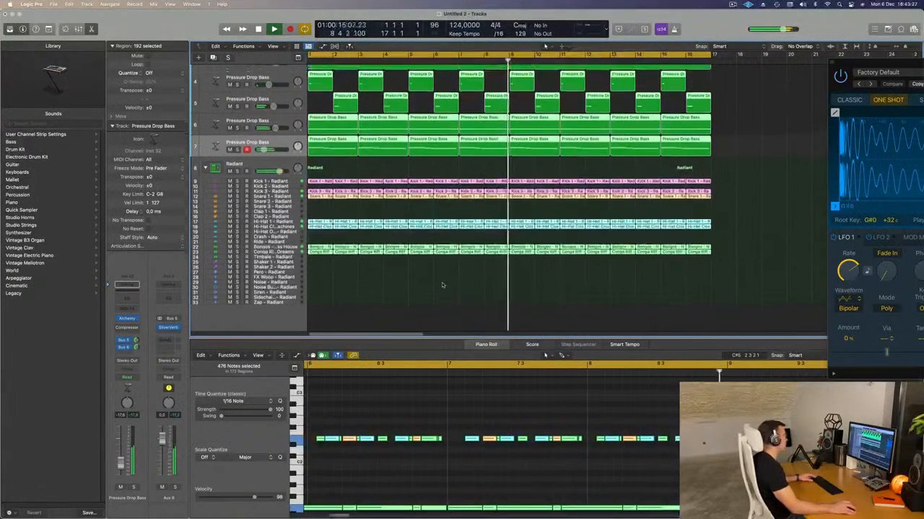
{"action": "scroll", "coordinate": [371, 205], "scroll_direction": "up", "scroll_amount": 1}
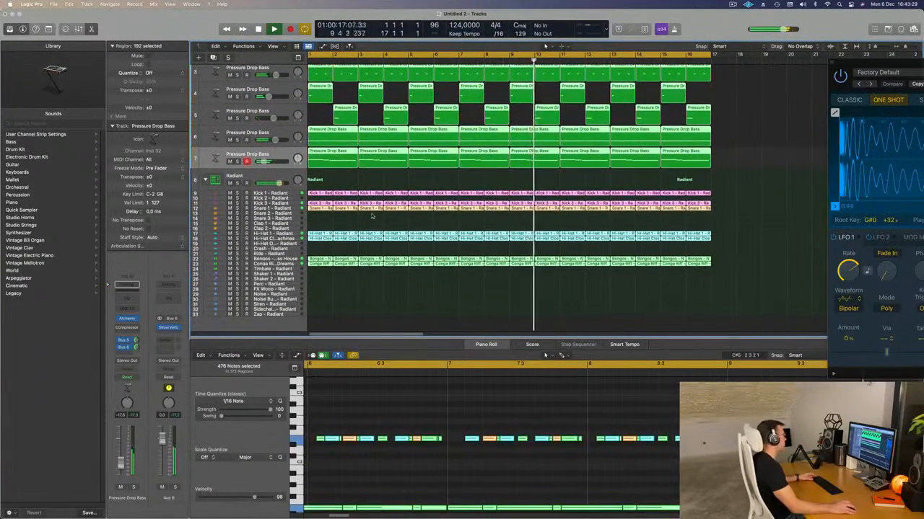
{"action": "scroll", "coordinate": [375, 239], "scroll_direction": "up", "scroll_amount": 2}
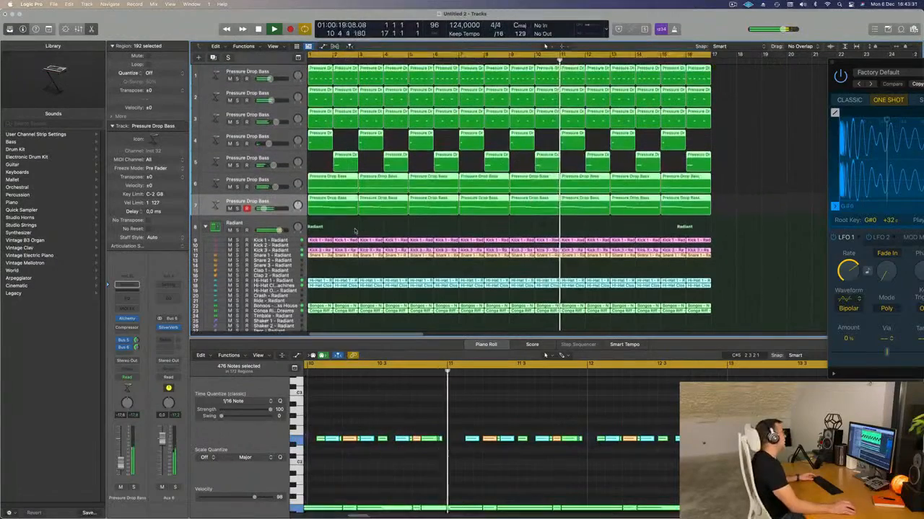
{"action": "key", "text": "super+Down"}
{"action": "key", "text": "super+Down"}
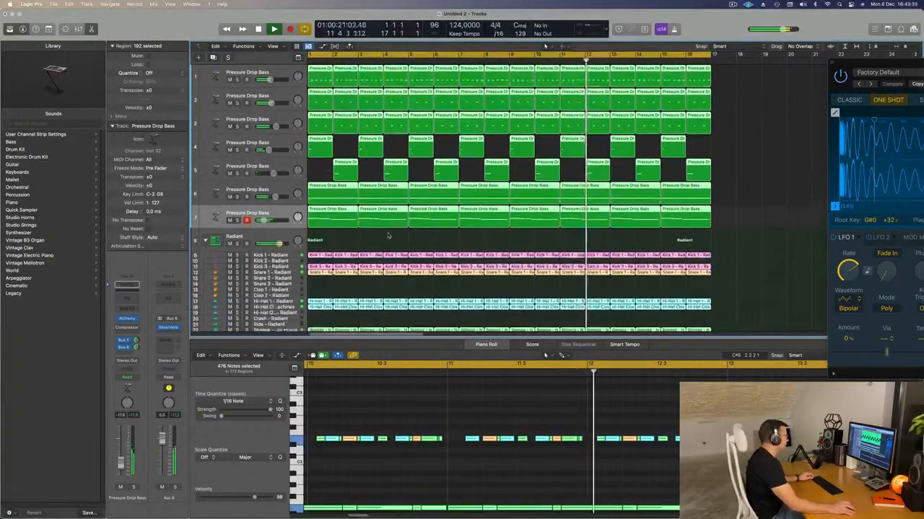